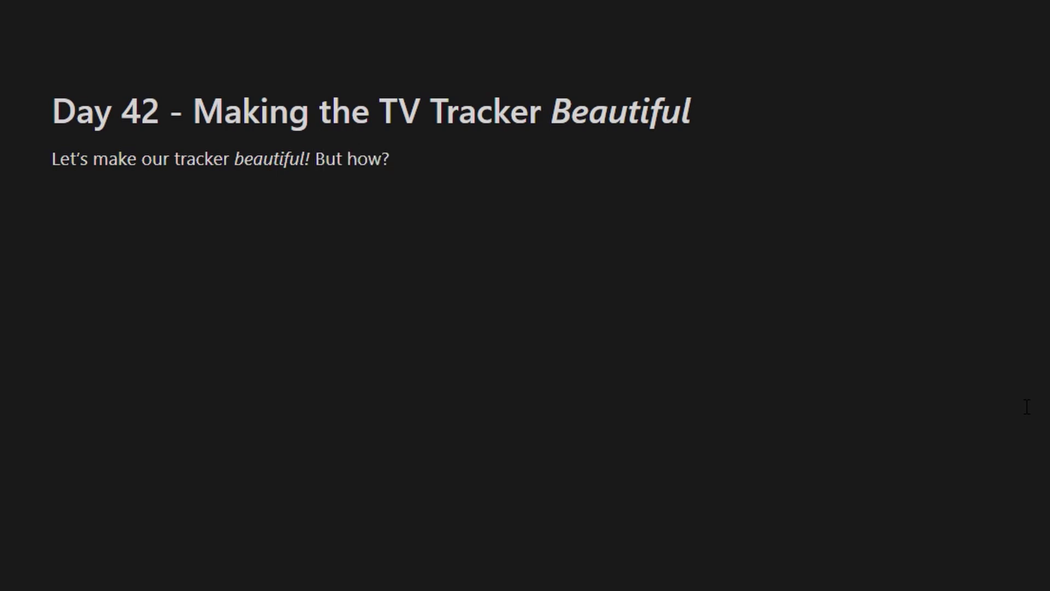
Type four bulleted ideas: dark mode, Cover image, Nice layout and a design workaround.
{"action": "key", "text": "Return"}
{"action": "type", "text": "- Chat:)"}
{"action": "key", "text": "Return"}
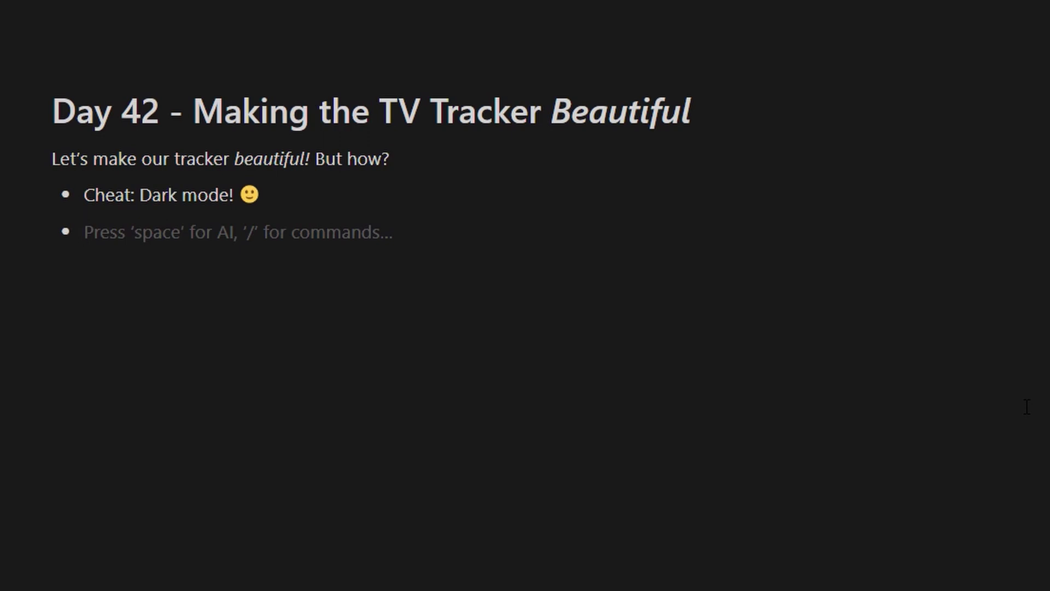
{"action": "type", "text": "Cover image"}
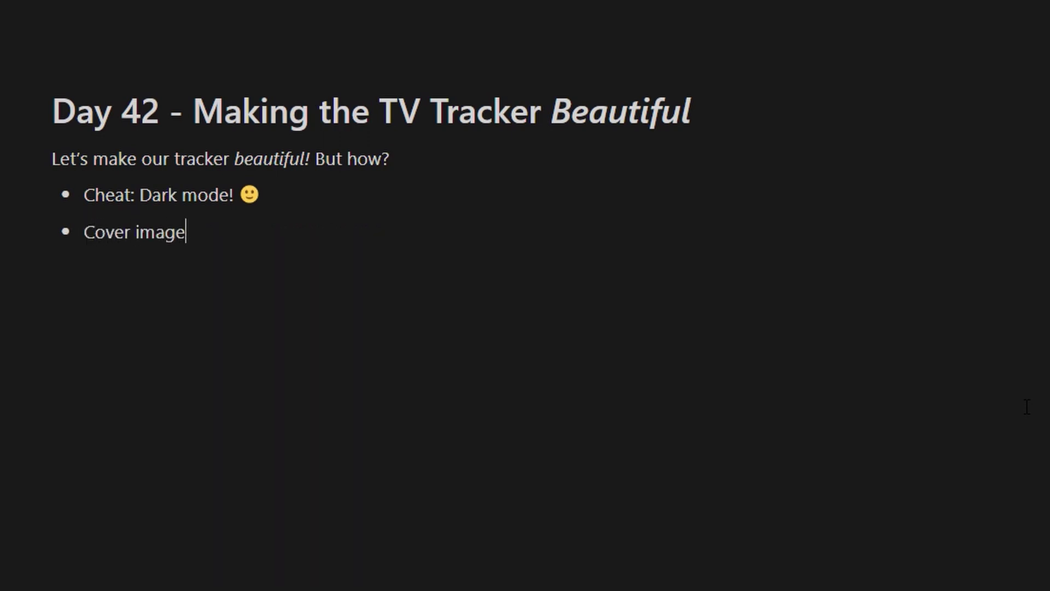
{"action": "key", "text": "Return"}
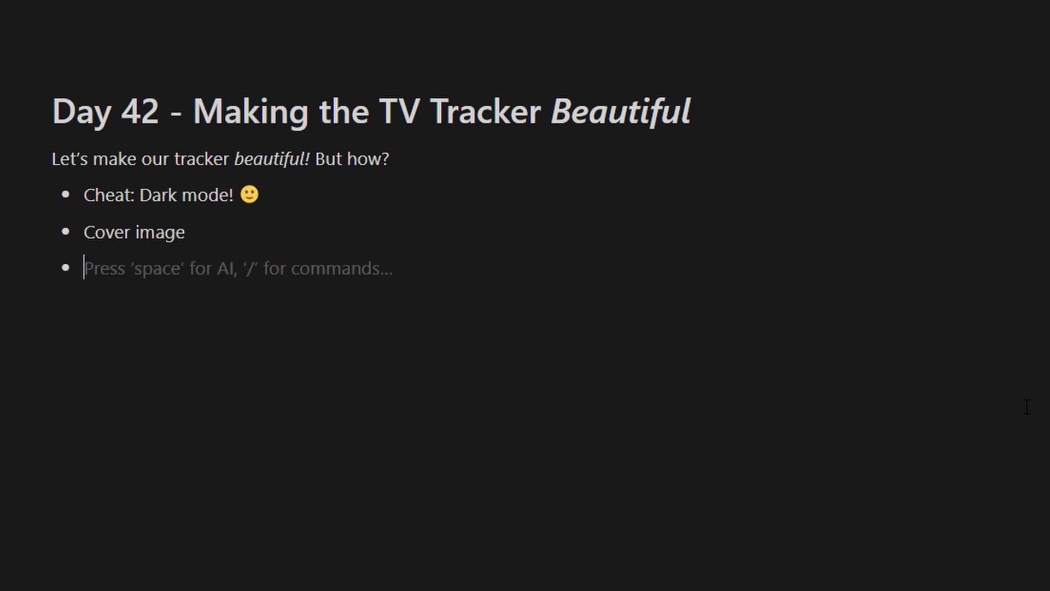
{"action": "type", "text": "Nice layout"}
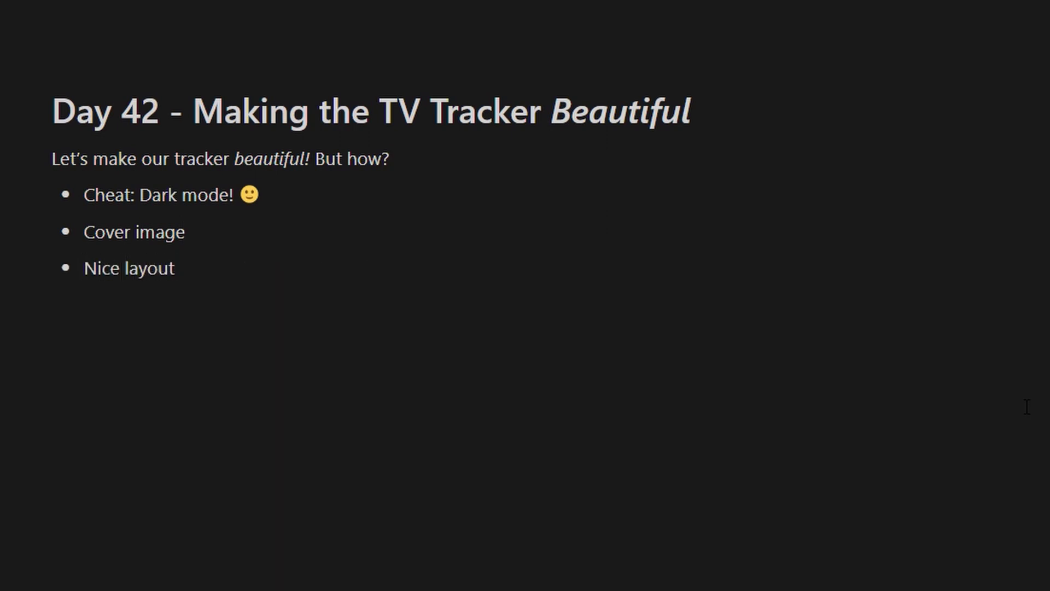
{"action": "key", "text": "Return"}
{"action": "type", "text": "Get"}
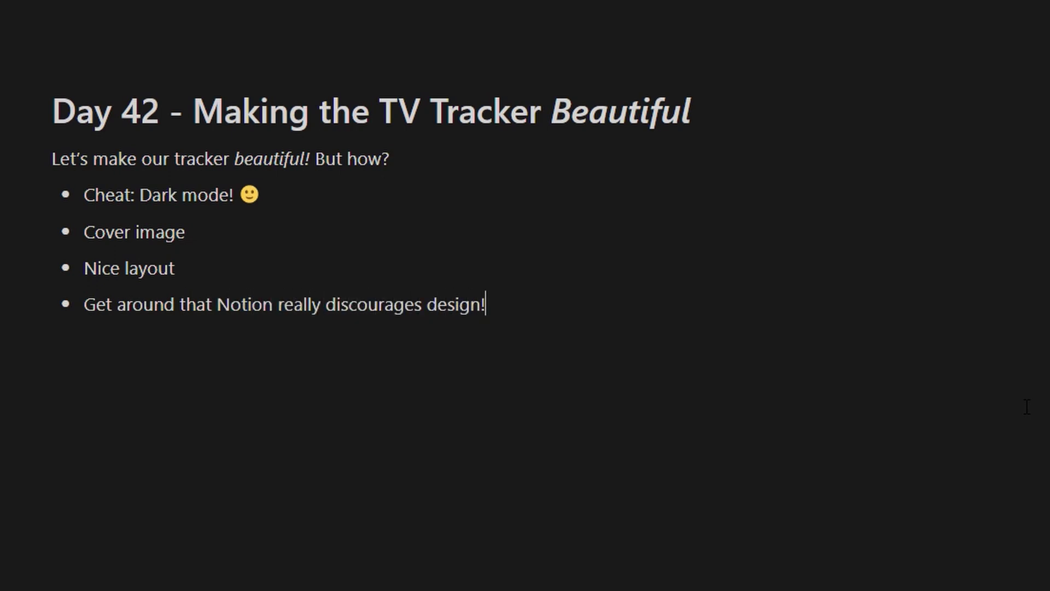
End the list and Ctrl-drag a copy of the TV Series Tracker page below it.
{"action": "key", "text": "Return"}
{"action": "key", "text": "Return"}
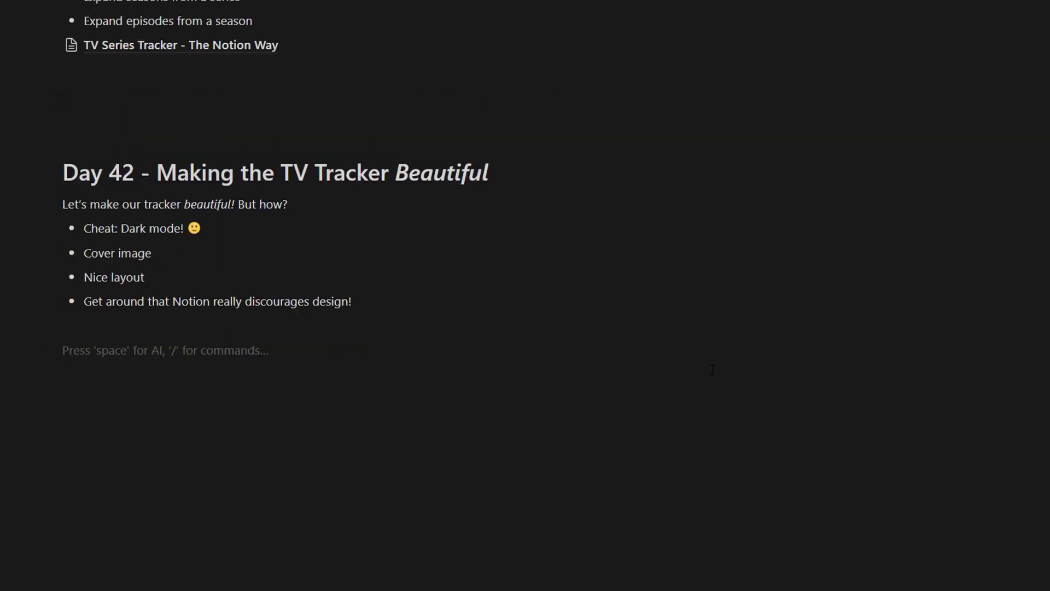
{"action": "left_click_drag", "start_coordinate": [51, 51], "coordinate": [71, 350]}
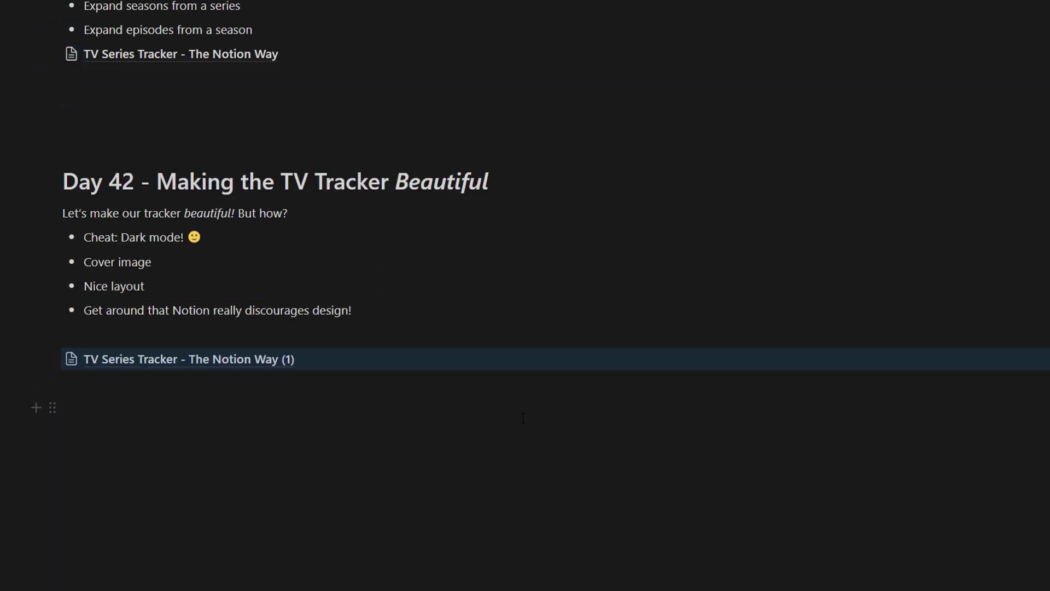
{"action": "left_click", "coordinate": [256, 343]}
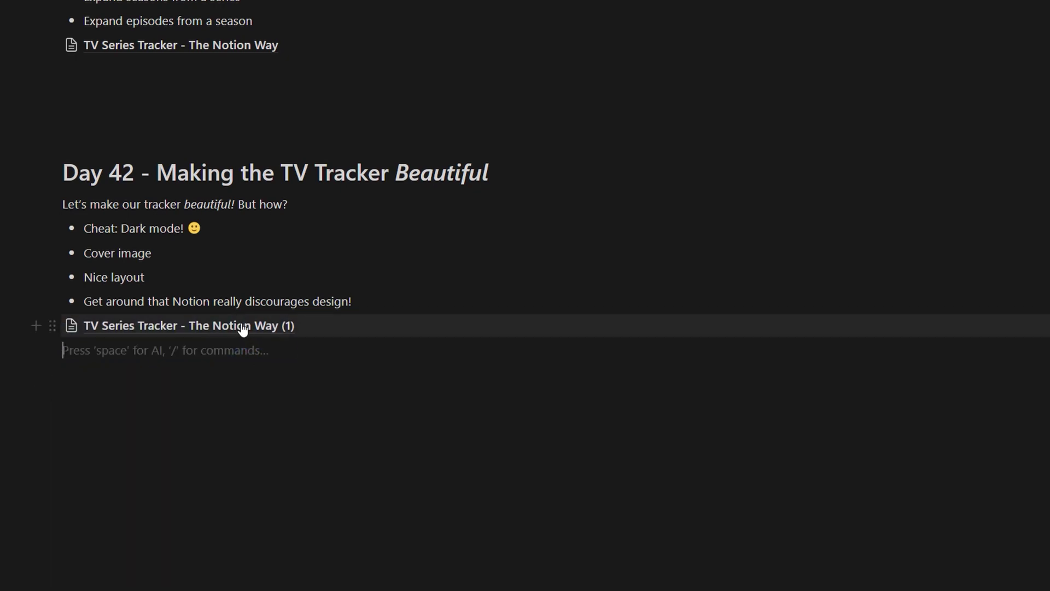
Open the copied page, retitle it 'TV Series Tracker - Let's make it beautiful!' and clear the bullet.
{"action": "left_click", "coordinate": [241, 327]}
{"action": "key", "text": "shift+End"}
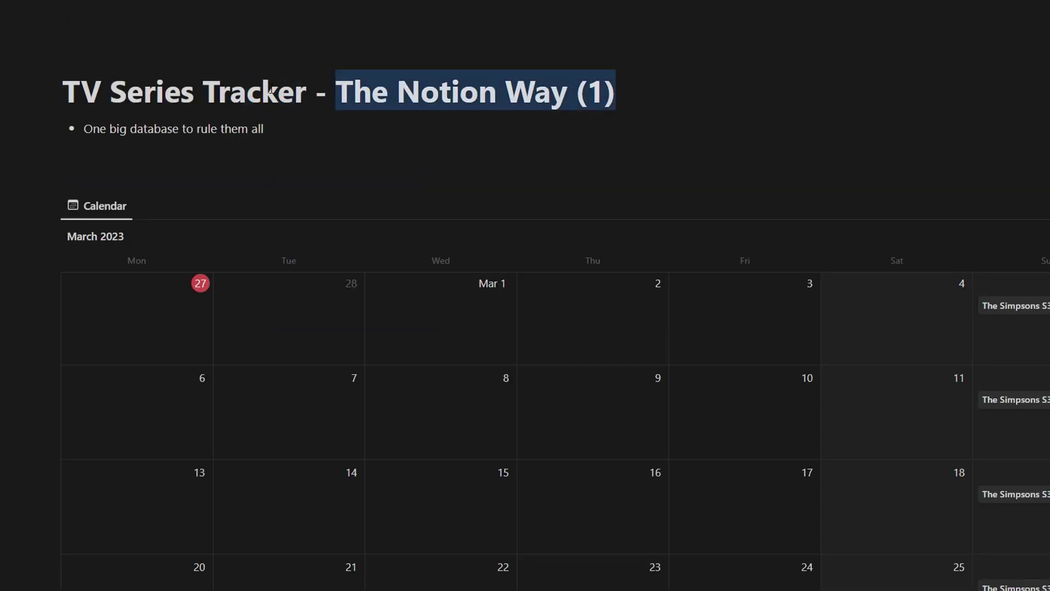
{"action": "type", "text": "Let’s make"}
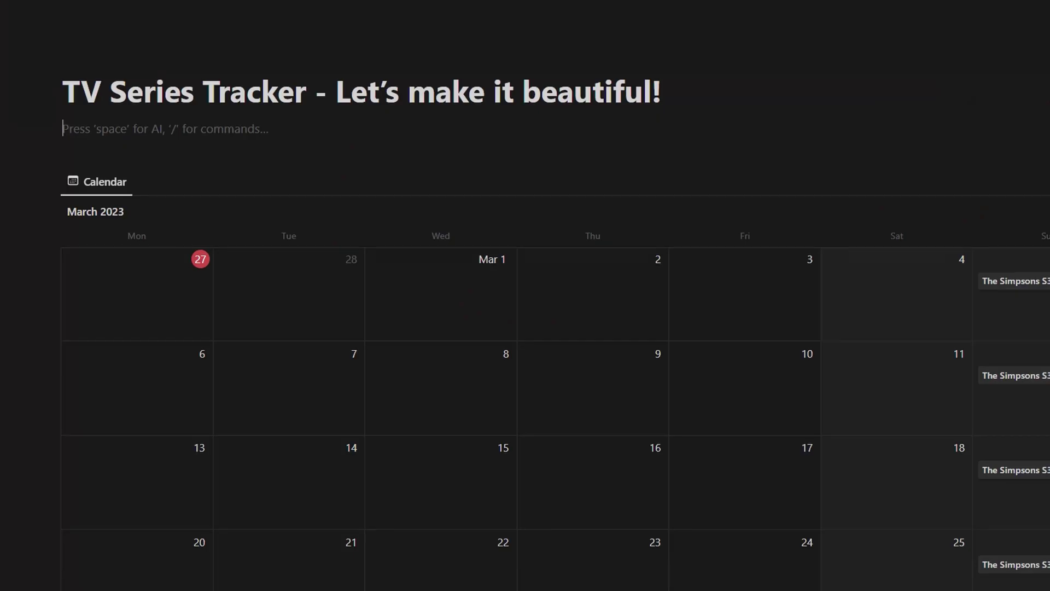
{"action": "key", "text": "Escape"}
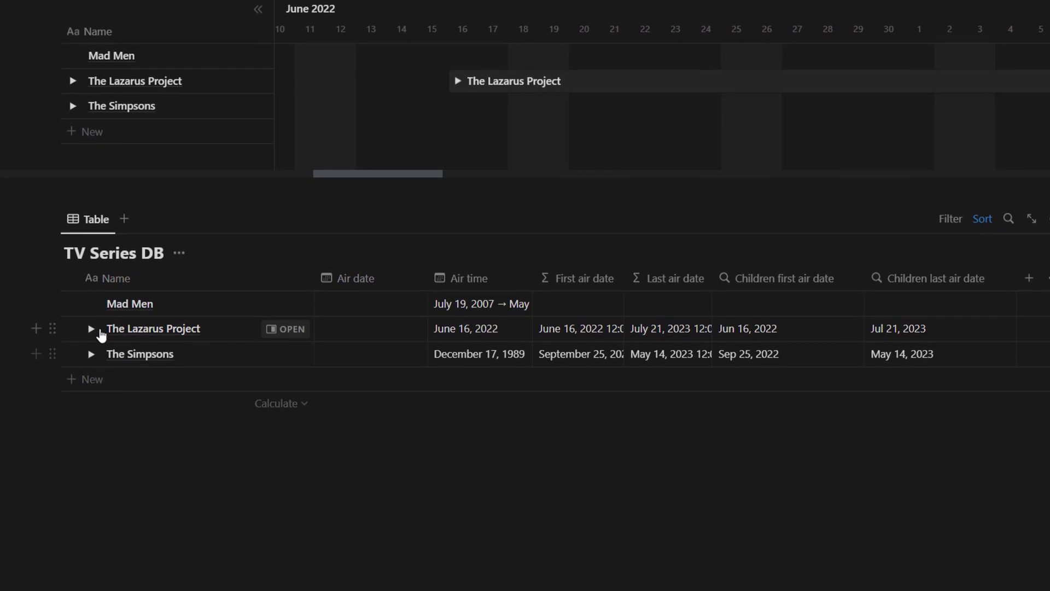
Expand and collapse The Simpsons, then prefix the table title to read 'Beautiful TV Series DB'.
{"action": "left_click", "coordinate": [92, 355]}
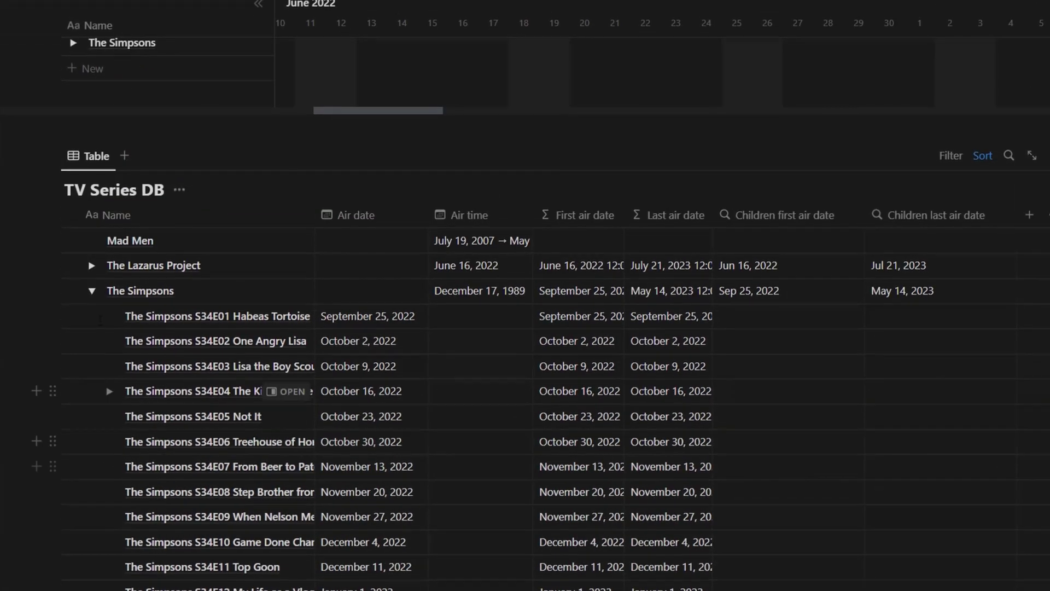
{"action": "left_click", "coordinate": [92, 291]}
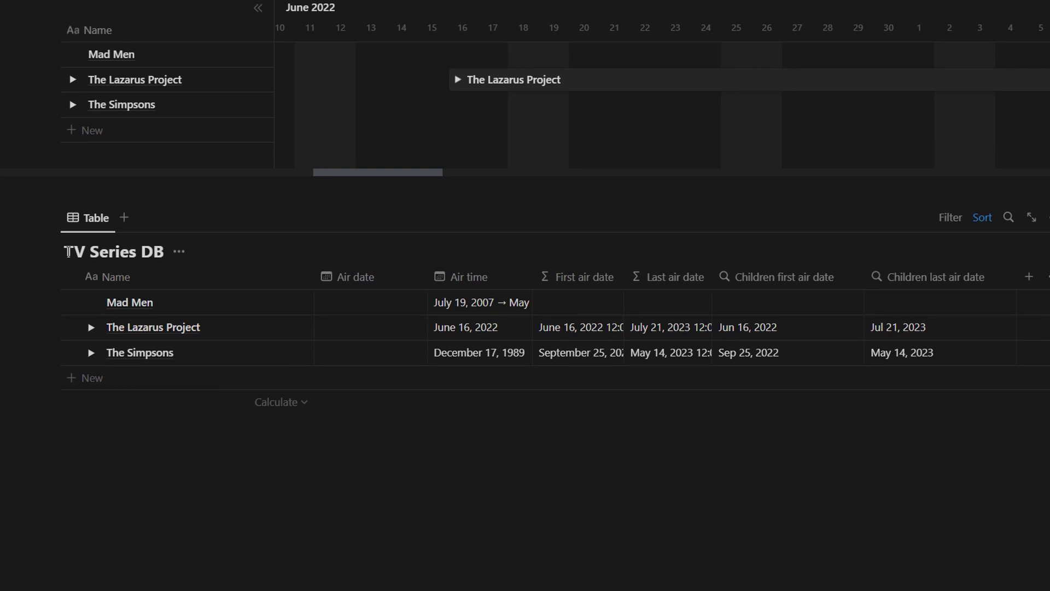
{"action": "type", "text": "Beautiful"}
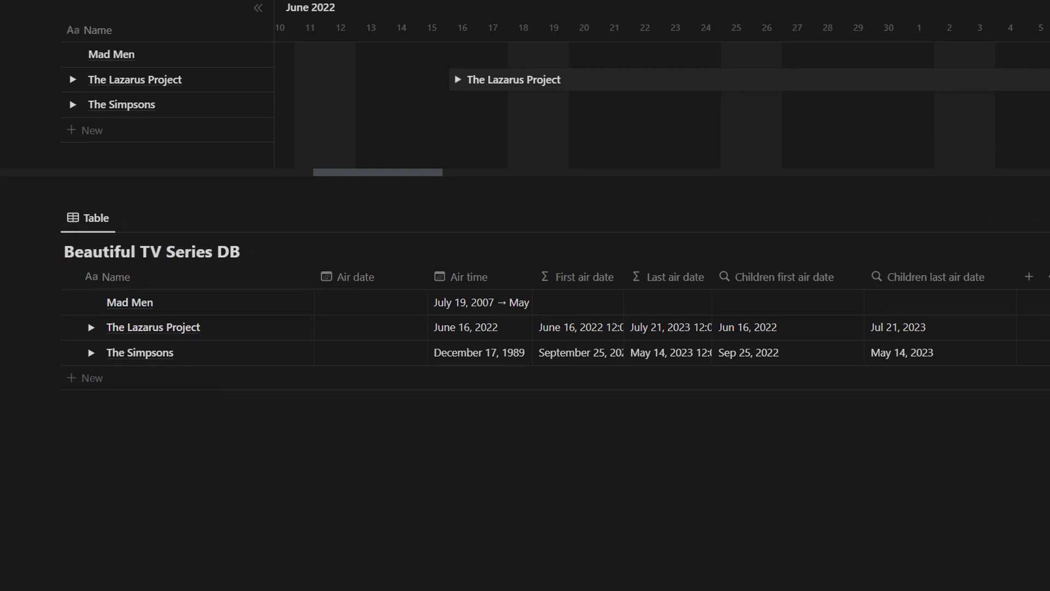
Upload a black-and-white cover image and reposition it so the gun sits mid-banner.
{"action": "scroll", "coordinate": [525, 306], "scroll_direction": "up", "scroll_amount": 15}
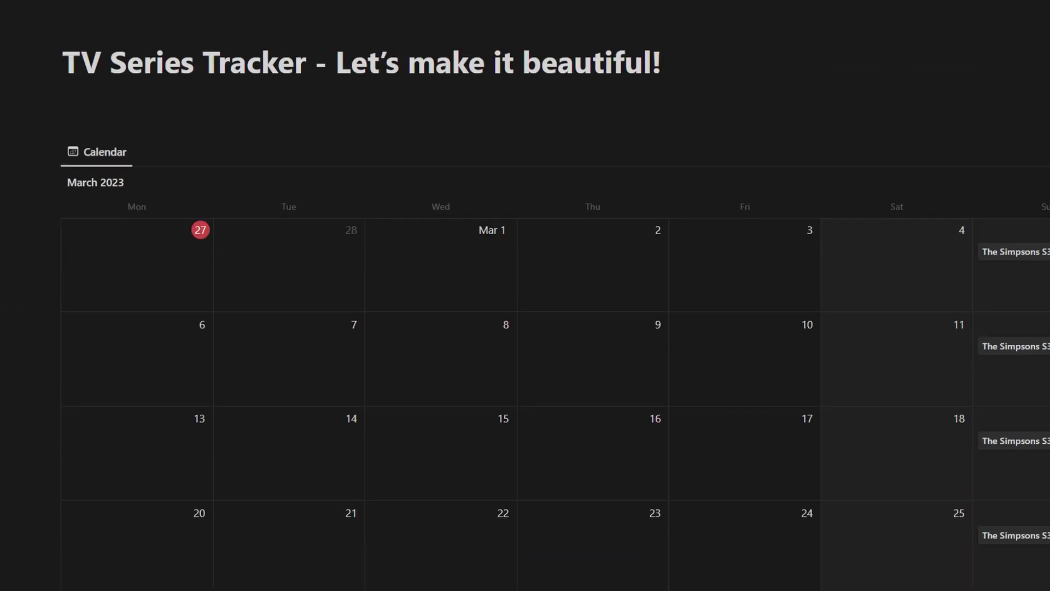
{"action": "left_click", "coordinate": [200, 130]}
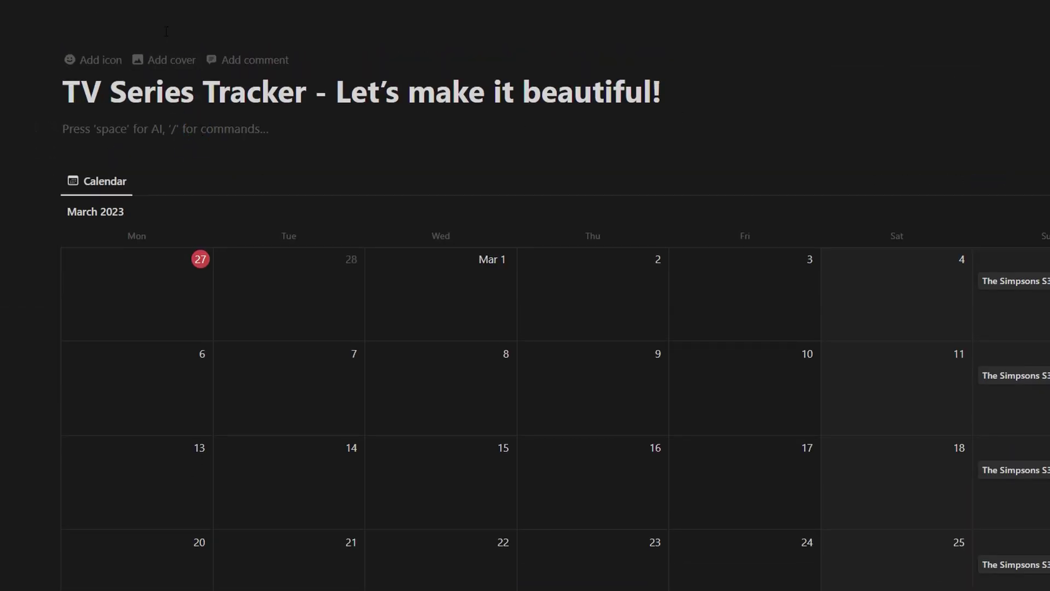
{"action": "left_click", "coordinate": [171, 60]}
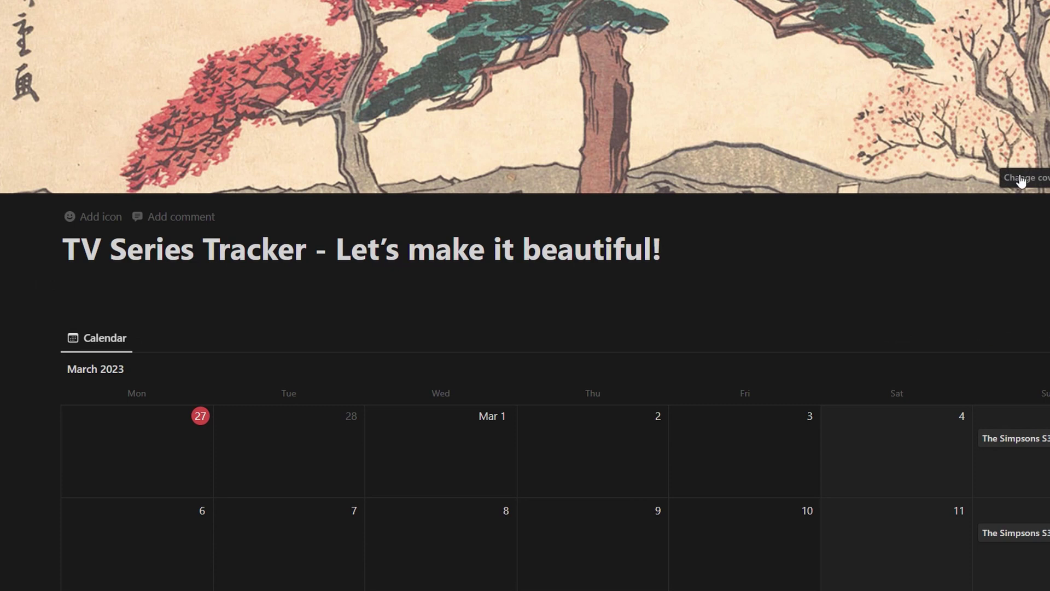
{"action": "left_click", "coordinate": [1039, 184]}
{"action": "left_click", "coordinate": [858, 207]}
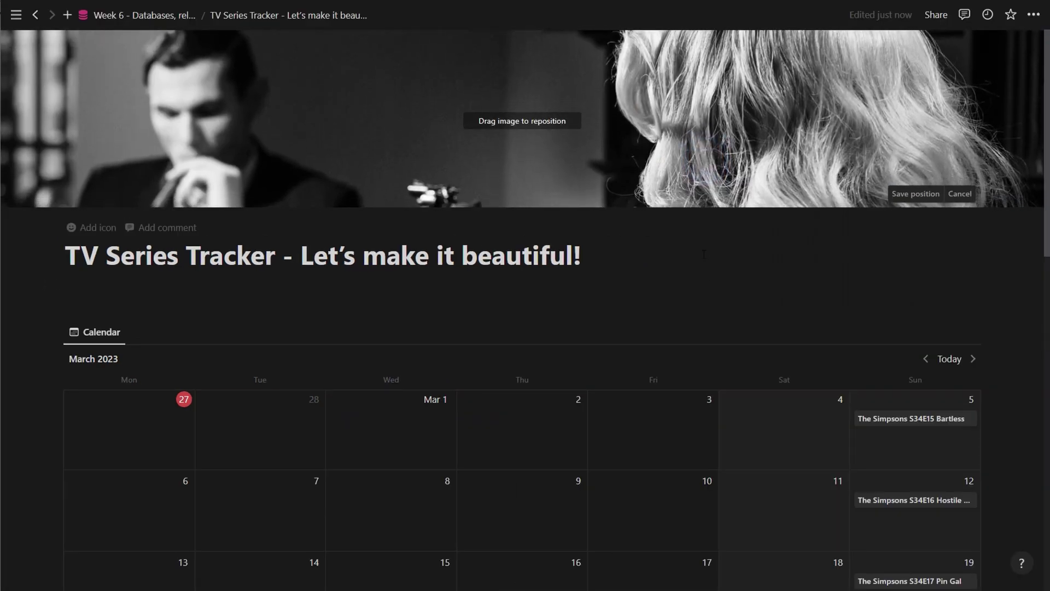
{"action": "left_click_drag", "start_coordinate": [703, 186], "coordinate": [731, 195]}
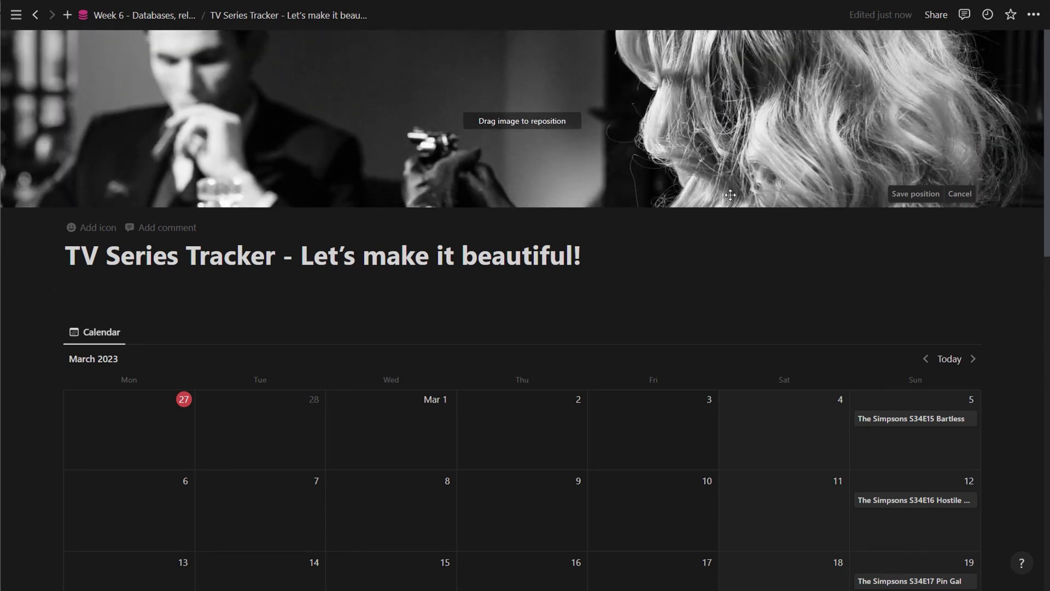
{"action": "left_click", "coordinate": [809, 275]}
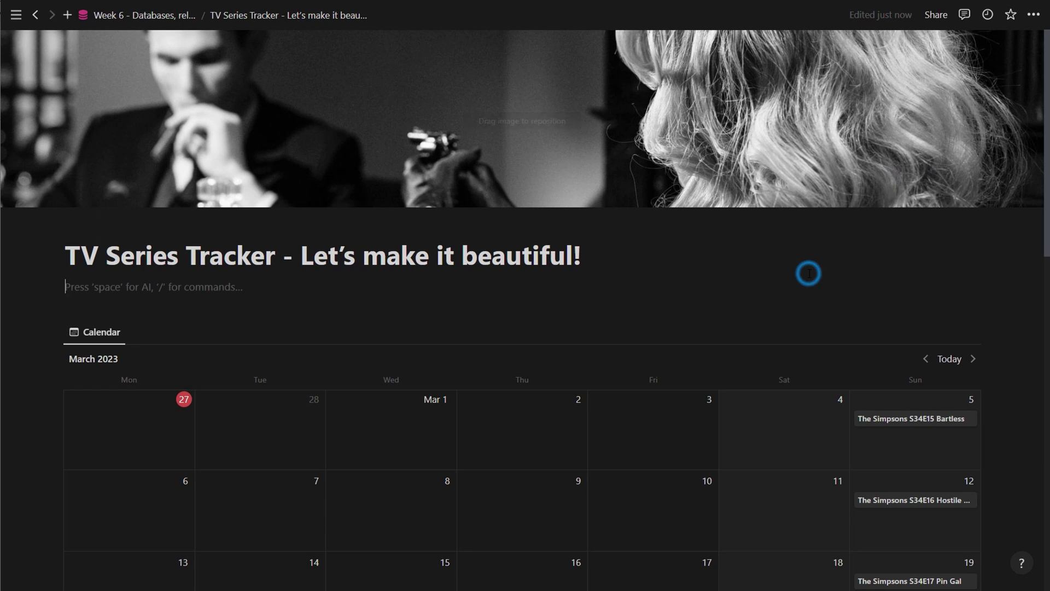
{"action": "left_click", "coordinate": [98, 255]}
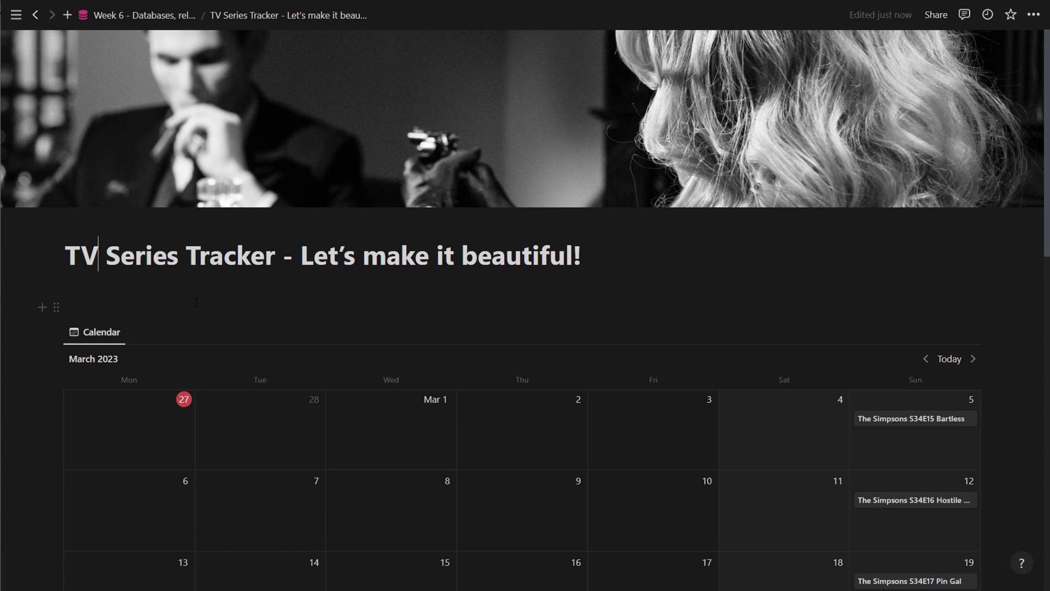
Retype the rest of the title in capitals as SERIES TRACKER.
{"action": "key", "text": "Right"}
{"action": "key", "text": "shift+End"}
{"action": "type", "text": "SE"}
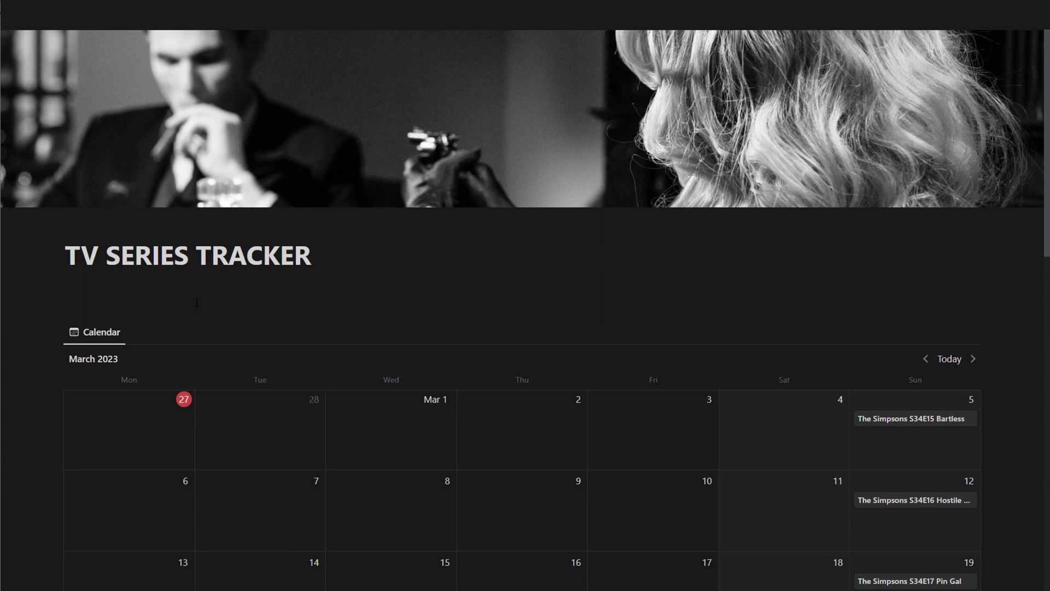
Try a pizza emoji before the title, then delete it again.
{"action": "key", "text": "super+period"}
{"action": "scroll", "coordinate": [171, 383], "scroll_direction": "down", "scroll_amount": 10}
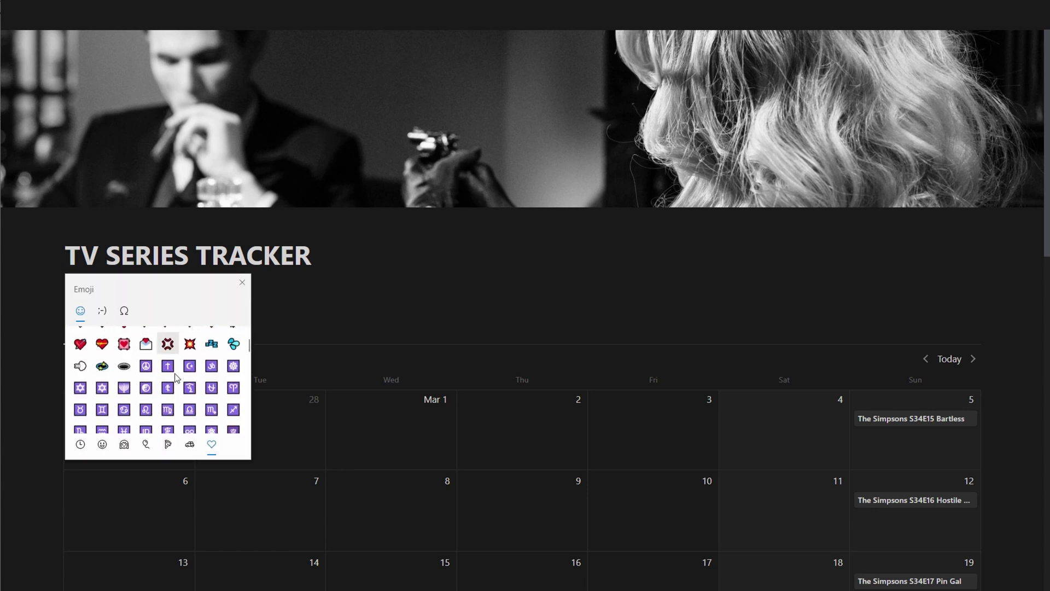
{"action": "scroll", "coordinate": [172, 383], "scroll_direction": "down", "scroll_amount": 10}
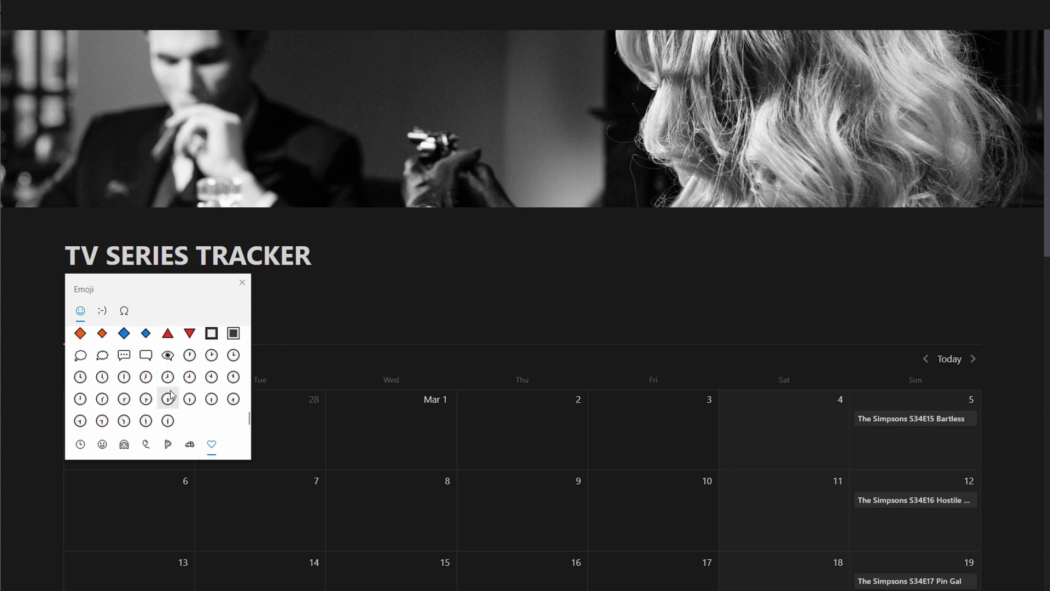
{"action": "scroll", "coordinate": [172, 395], "scroll_direction": "up", "scroll_amount": 10}
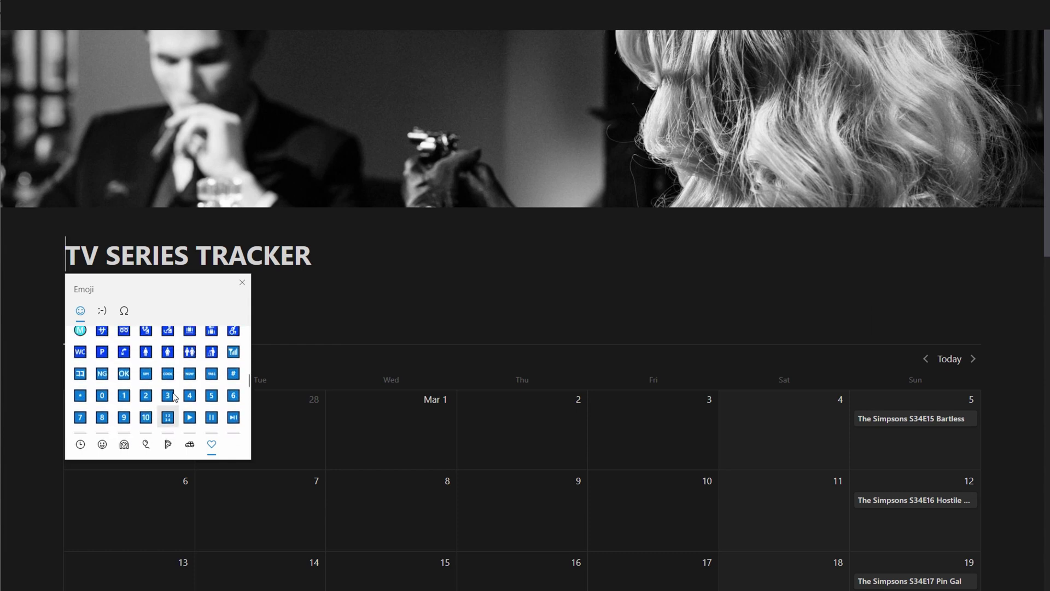
{"action": "scroll", "coordinate": [174, 398], "scroll_direction": "up", "scroll_amount": 10}
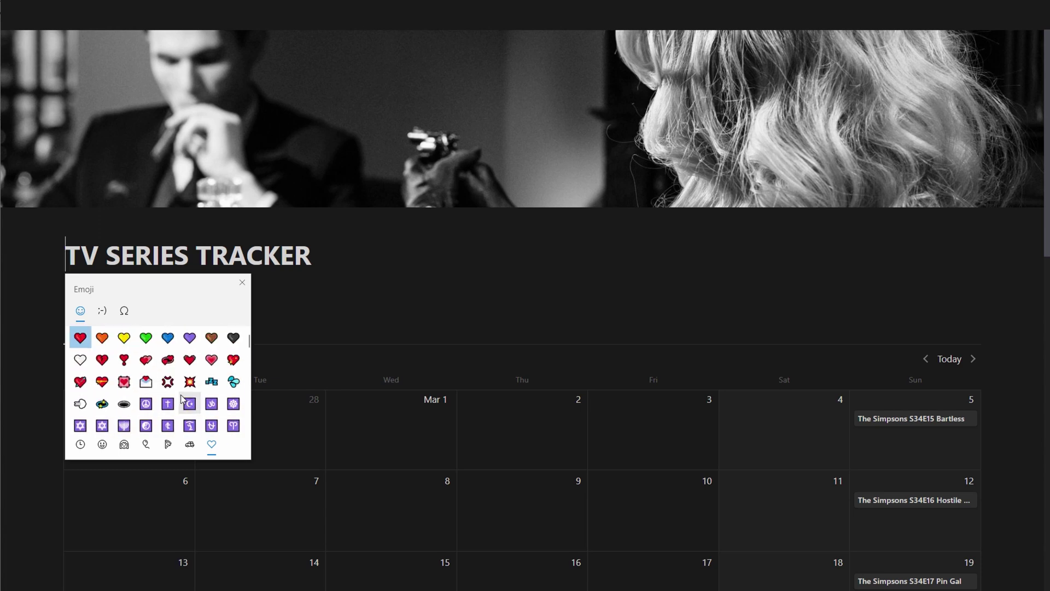
{"action": "left_click", "coordinate": [192, 446]}
{"action": "left_click", "coordinate": [164, 446]}
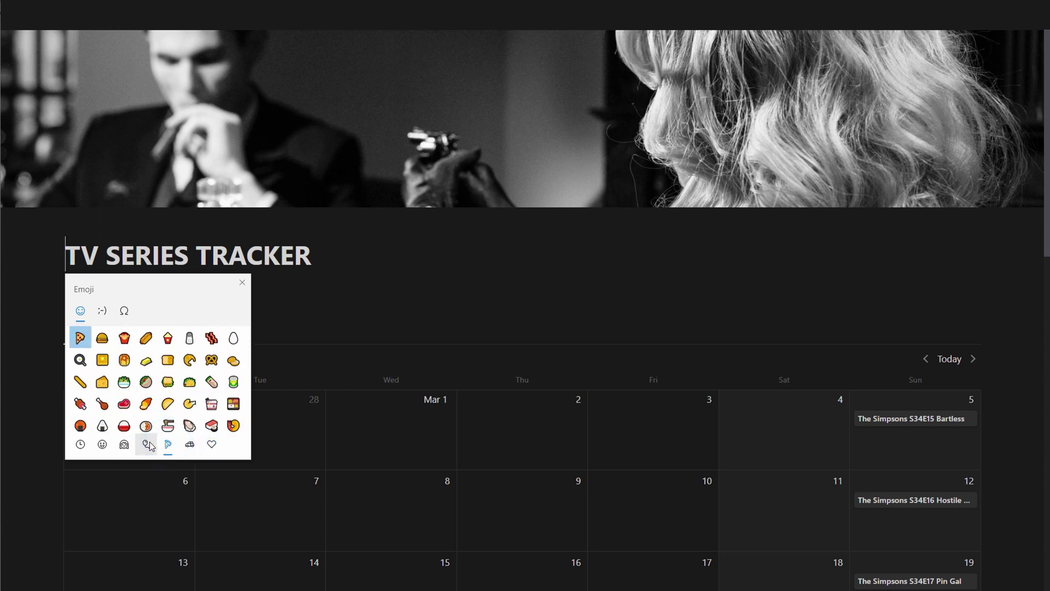
{"action": "left_click", "coordinate": [81, 339]}
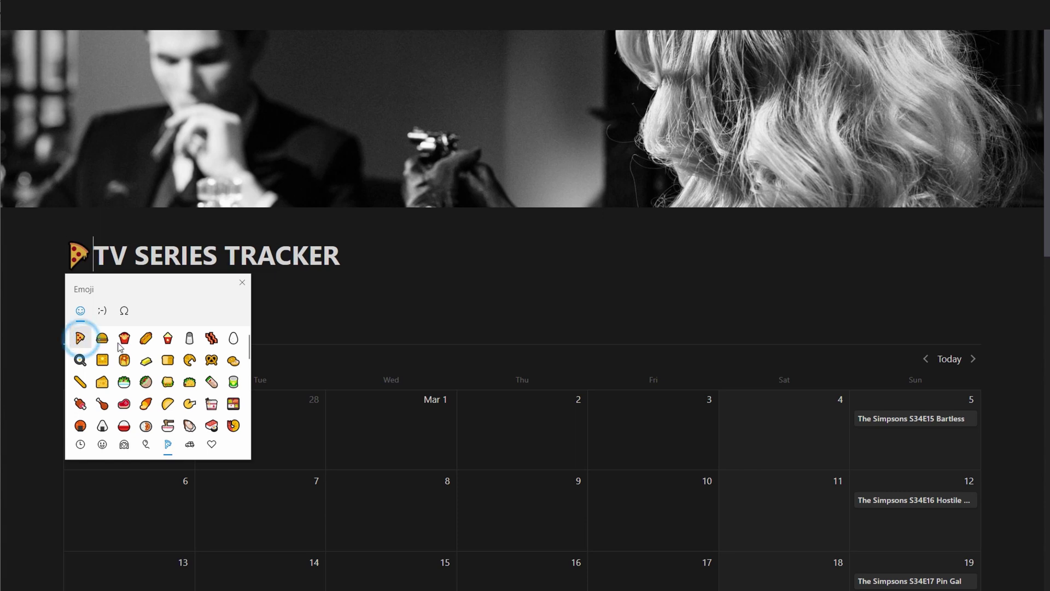
{"action": "left_click", "coordinate": [370, 273]}
{"action": "key", "text": "BackSpace"}
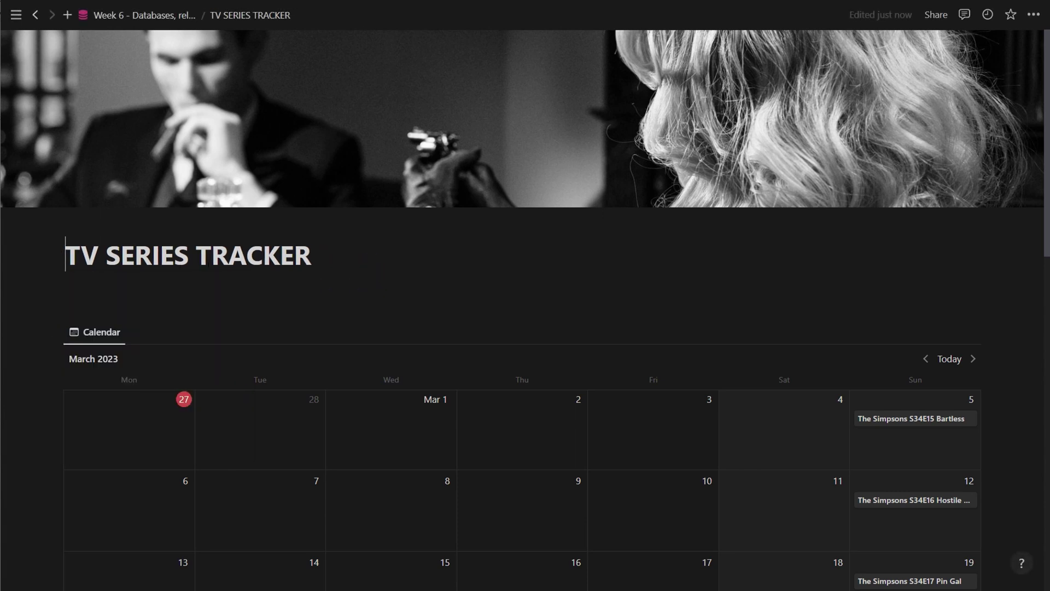
Remove the leading emoji and letter-space the title to read T V S E R I E S T R A C K E R.
{"action": "key", "text": "Right"}
{"action": "key", "text": "Right"}
{"action": "key", "text": "Right"}
{"action": "key", "text": "space"}
{"action": "key", "text": "Right"}
{"action": "key", "text": "space"}
{"action": "key", "text": "Right"}
{"action": "key", "text": "space"}
{"action": "key", "text": "Right"}
{"action": "key", "text": "space"}
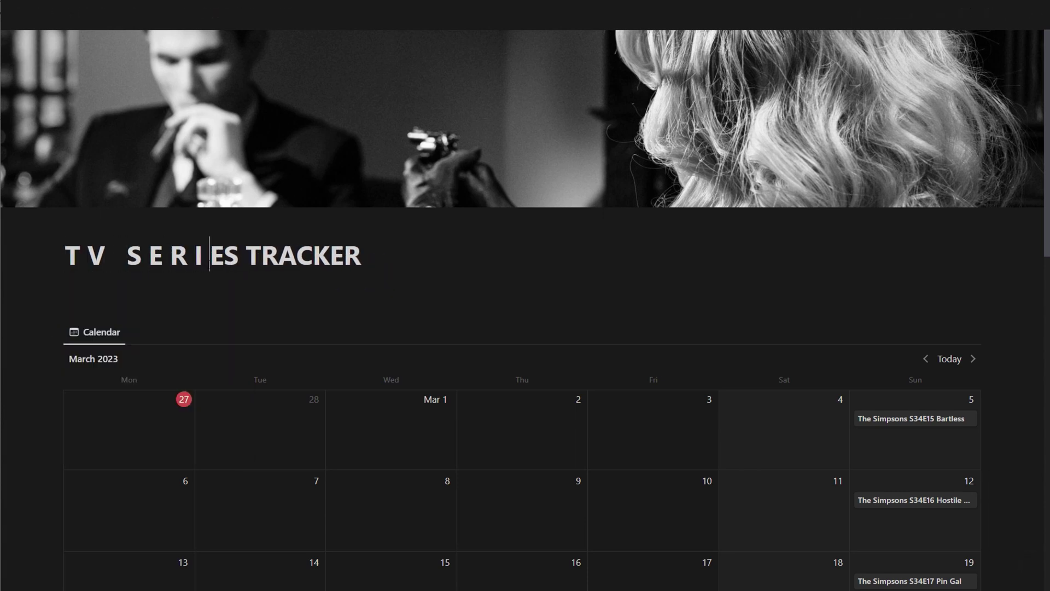
{"action": "key", "text": "Right"}
{"action": "key", "text": "space"}
{"action": "key", "text": "Right"}
{"action": "key", "text": "space"}
{"action": "key", "text": "space"}
{"action": "key", "text": "Right"}
{"action": "key", "text": "Right"}
{"action": "key", "text": "space"}
{"action": "key", "text": "Right"}
{"action": "key", "text": "space"}
{"action": "key", "text": "Right"}
{"action": "key", "text": "space"}
{"action": "key", "text": "Right"}
{"action": "key", "text": "space"}
{"action": "key", "text": "Right"}
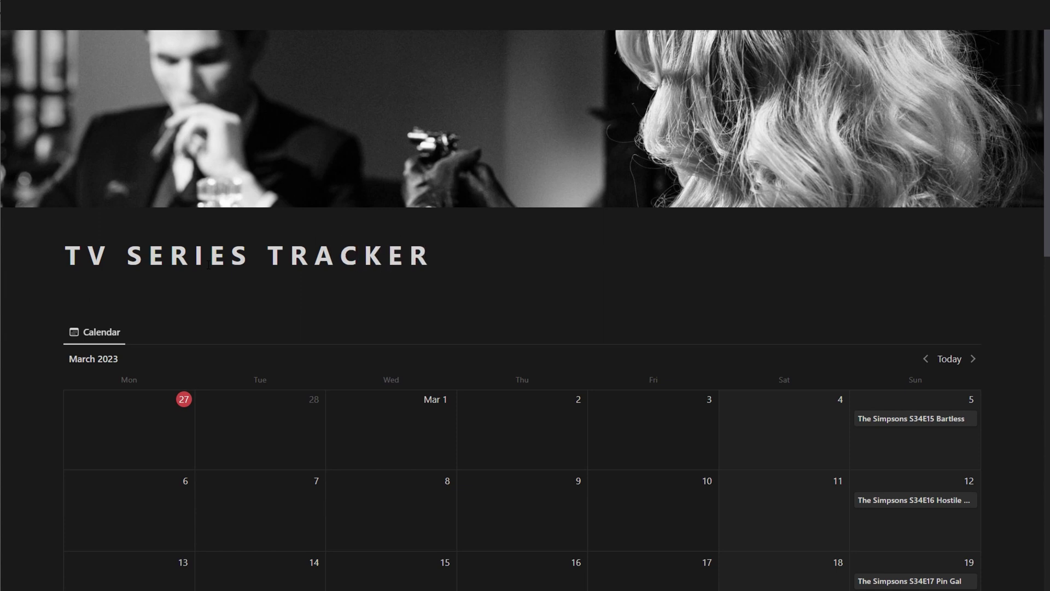
{"action": "key", "text": "Return"}
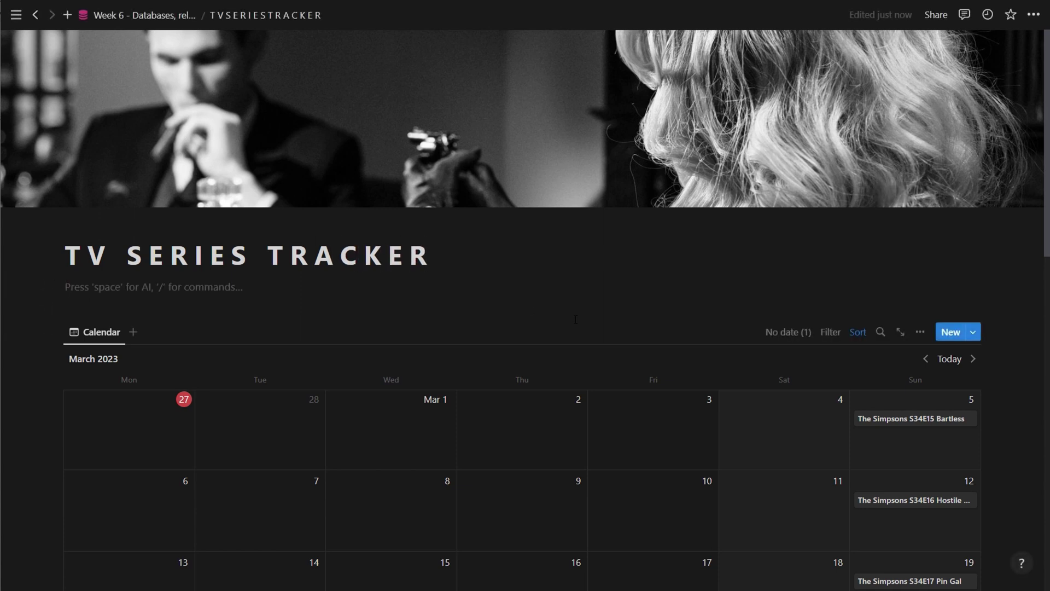
Switch the calendar layout to Week and show the current week, Feb 27 to Mar 5.
{"action": "scroll", "coordinate": [575, 320], "scroll_direction": "down", "scroll_amount": 2}
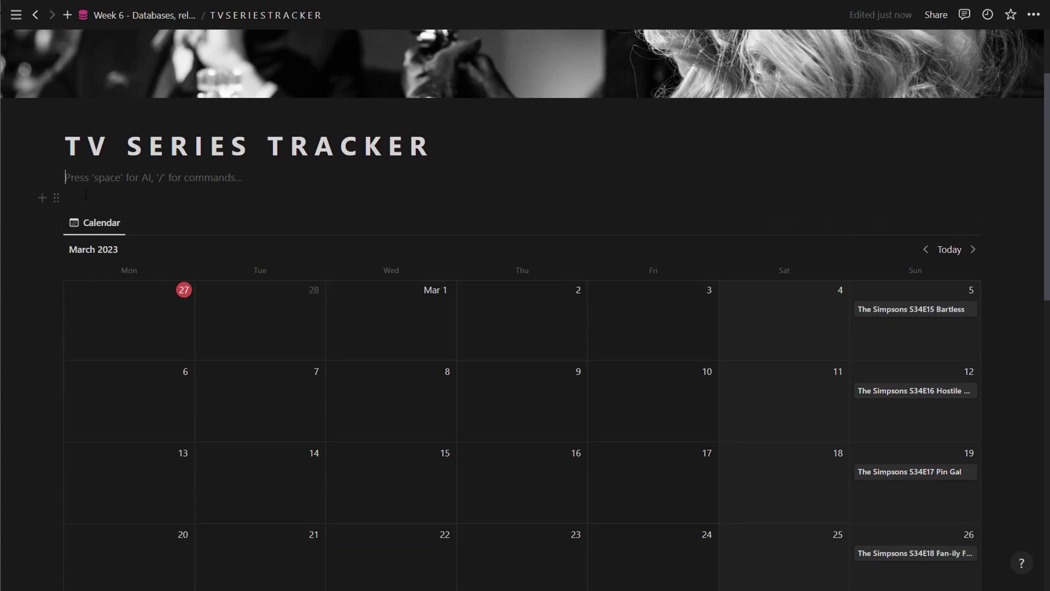
{"action": "left_click", "coordinate": [100, 223]}
{"action": "left_click", "coordinate": [116, 270]}
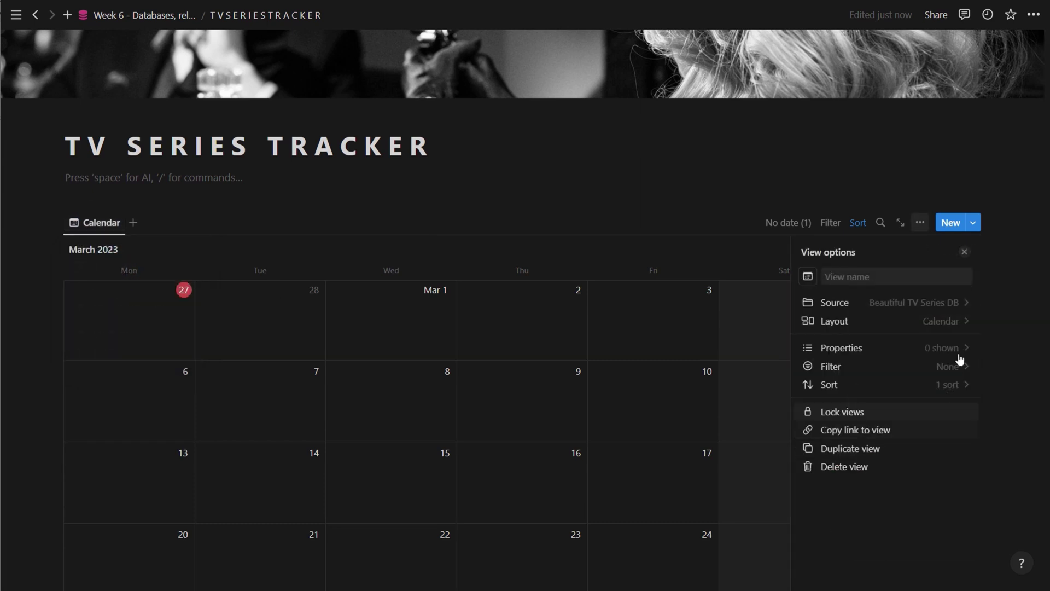
{"action": "left_click", "coordinate": [963, 322]}
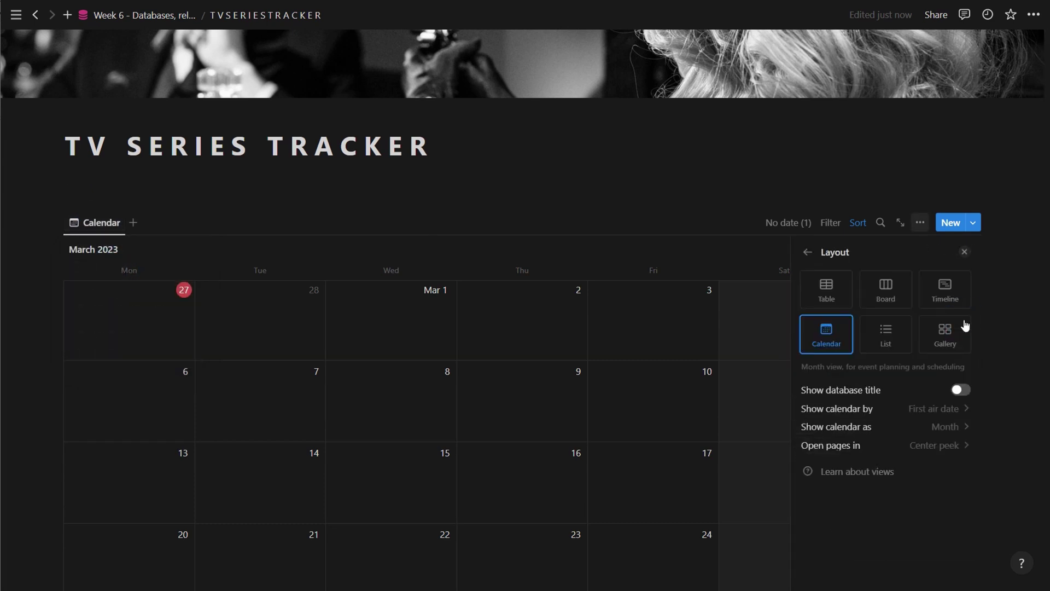
{"action": "left_click", "coordinate": [955, 427]}
{"action": "left_click", "coordinate": [910, 468]}
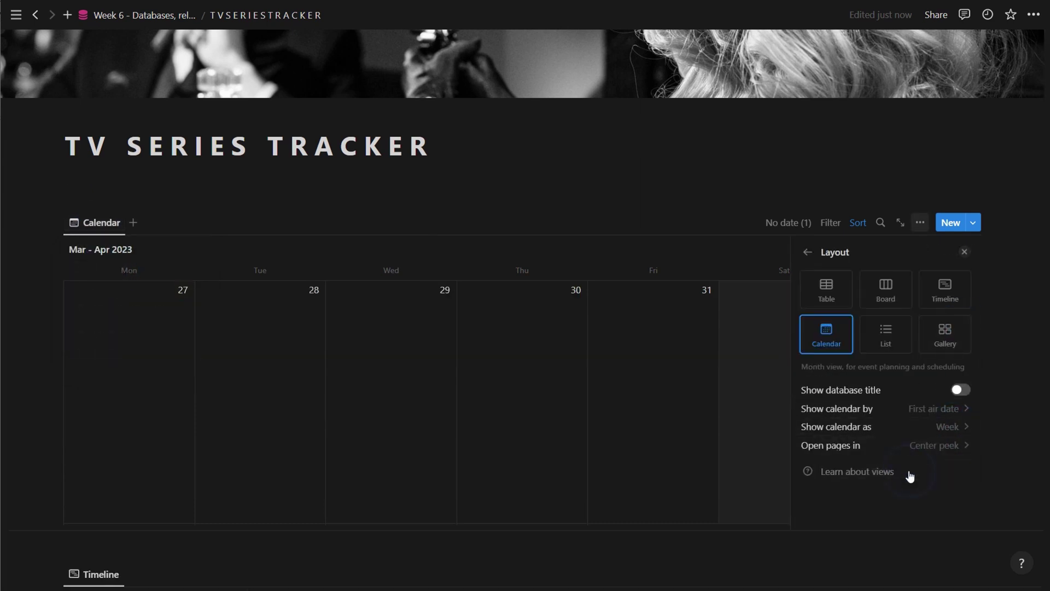
{"action": "left_click", "coordinate": [964, 253]}
{"action": "left_click", "coordinate": [958, 253]}
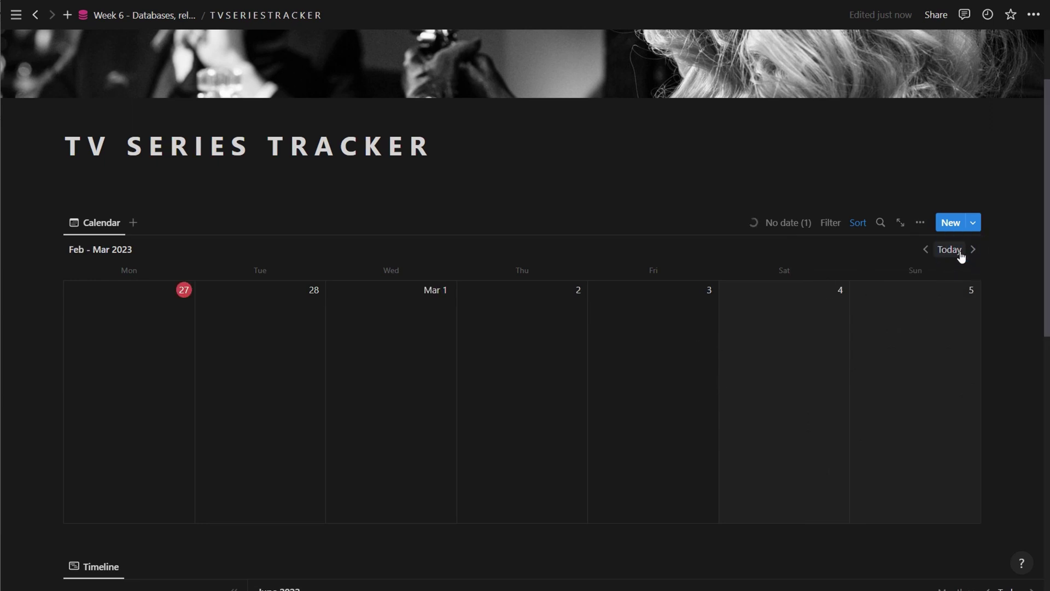
{"action": "left_click", "coordinate": [974, 251]}
{"action": "left_click", "coordinate": [926, 250]}
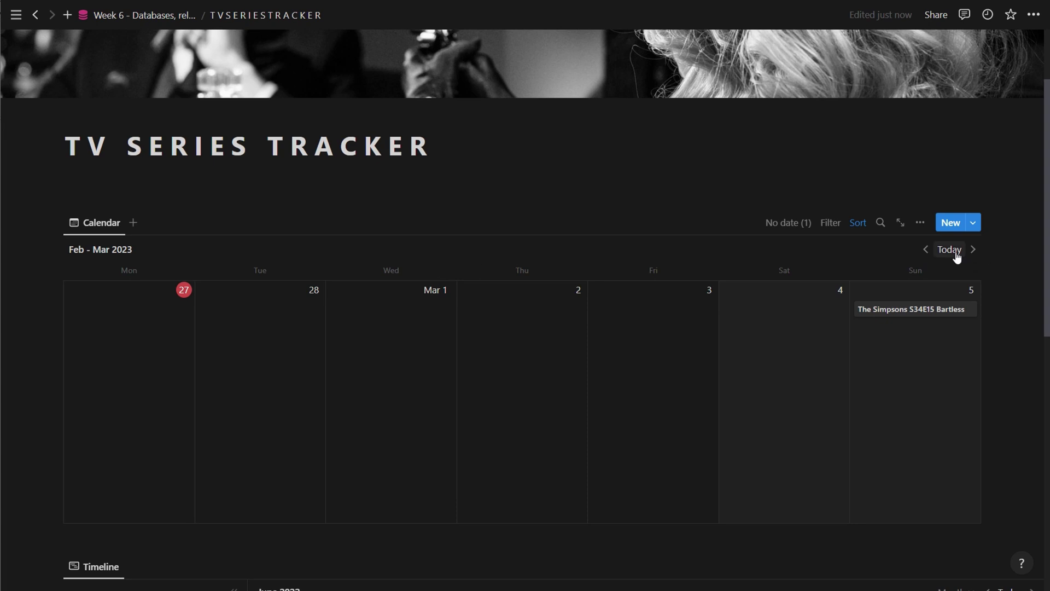
{"action": "left_click", "coordinate": [920, 222]}
Insert a three-column layout with /3col and move the calendar into the right column.
{"action": "left_click", "coordinate": [300, 206]}
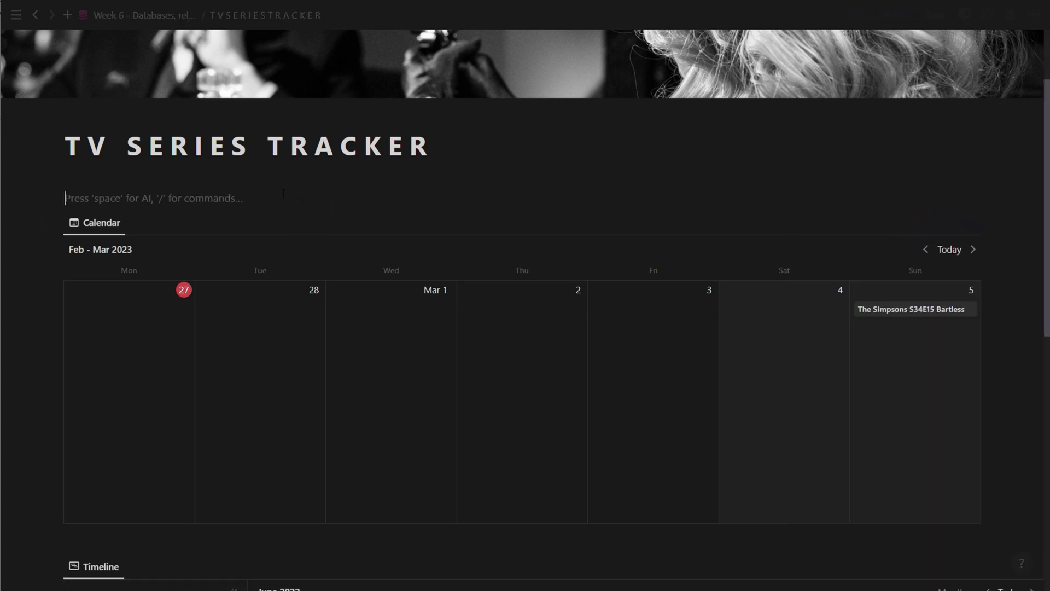
{"action": "type", "text": "/3col"}
{"action": "key", "text": "Return"}
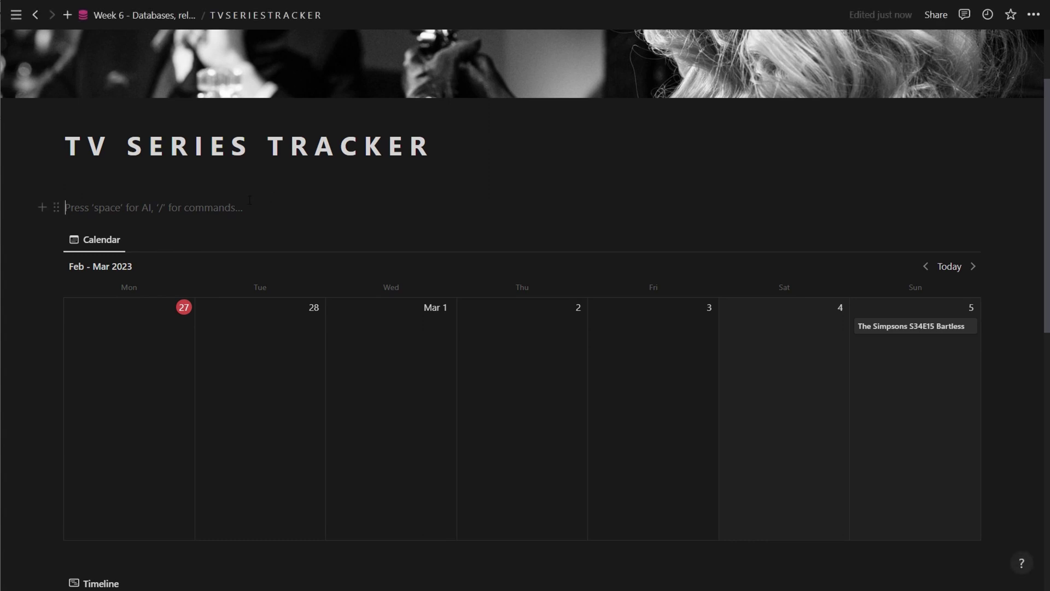
{"action": "left_click_drag", "start_coordinate": [56, 239], "coordinate": [810, 271]}
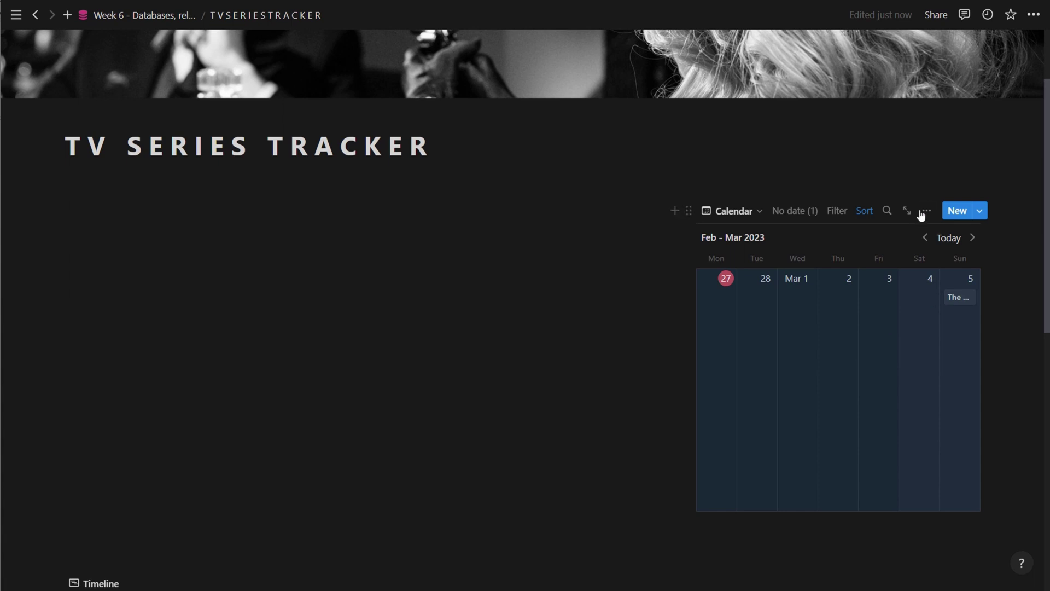
Temporarily show the calendar as a month and narrow its column toward the right edge.
{"action": "left_click", "coordinate": [923, 212]}
{"action": "left_click", "coordinate": [929, 309]}
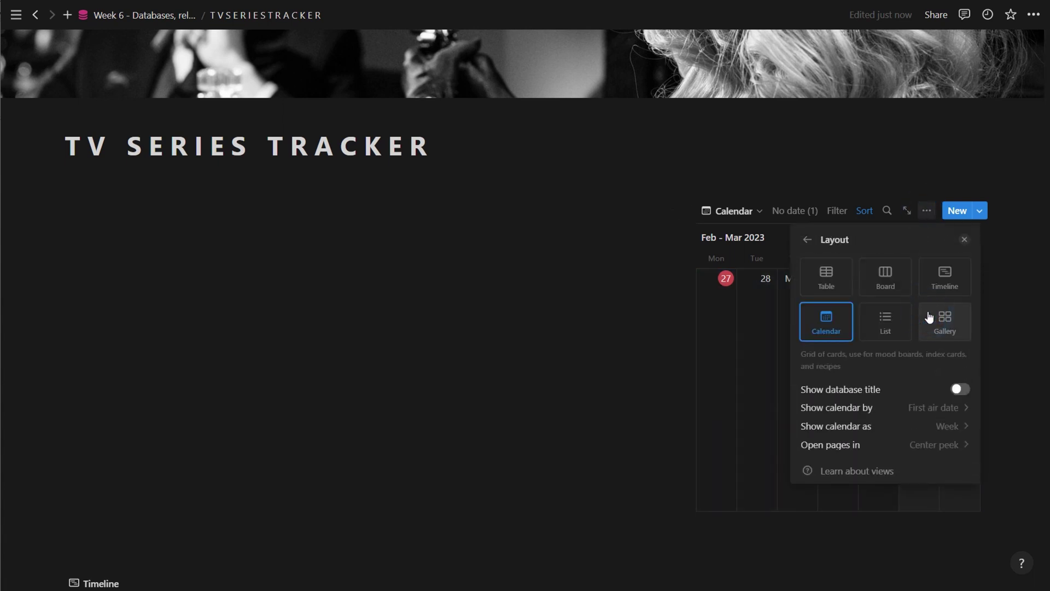
{"action": "left_click", "coordinate": [937, 414]}
{"action": "left_click", "coordinate": [910, 436]}
{"action": "left_click", "coordinate": [964, 240]}
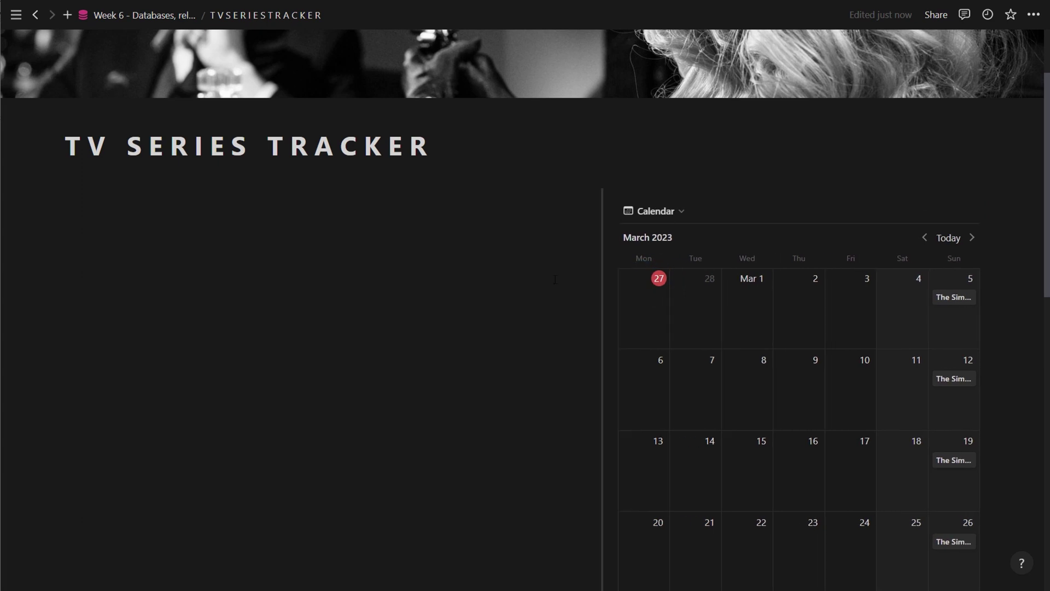
{"action": "left_click_drag", "start_coordinate": [555, 279], "coordinate": [755, 295]}
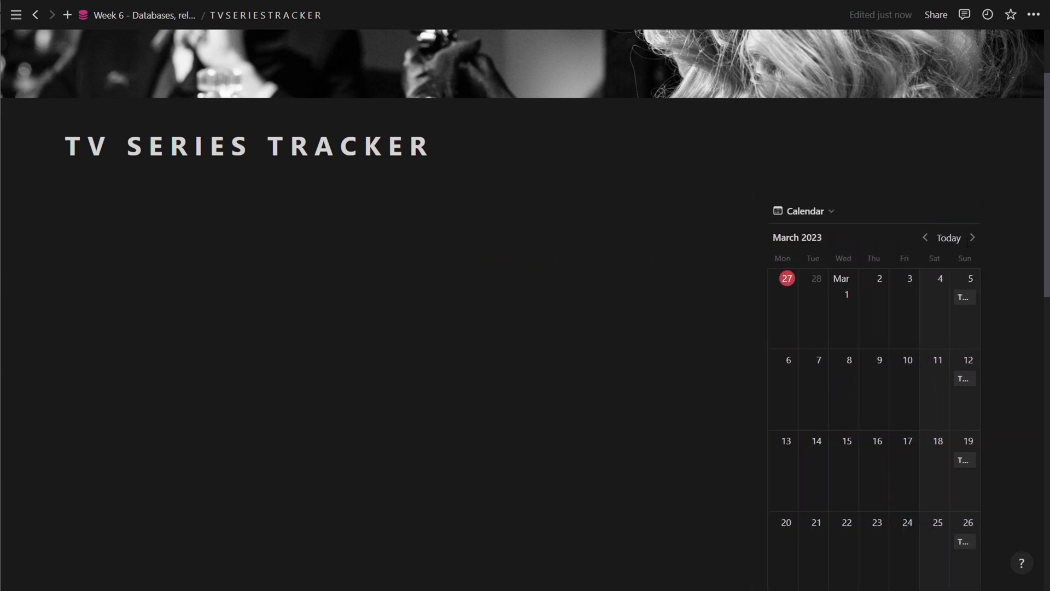
Set the calendar back to Week, widen its column slightly, and return to the current week.
{"action": "left_click", "coordinate": [920, 210]}
{"action": "left_click", "coordinate": [934, 308]}
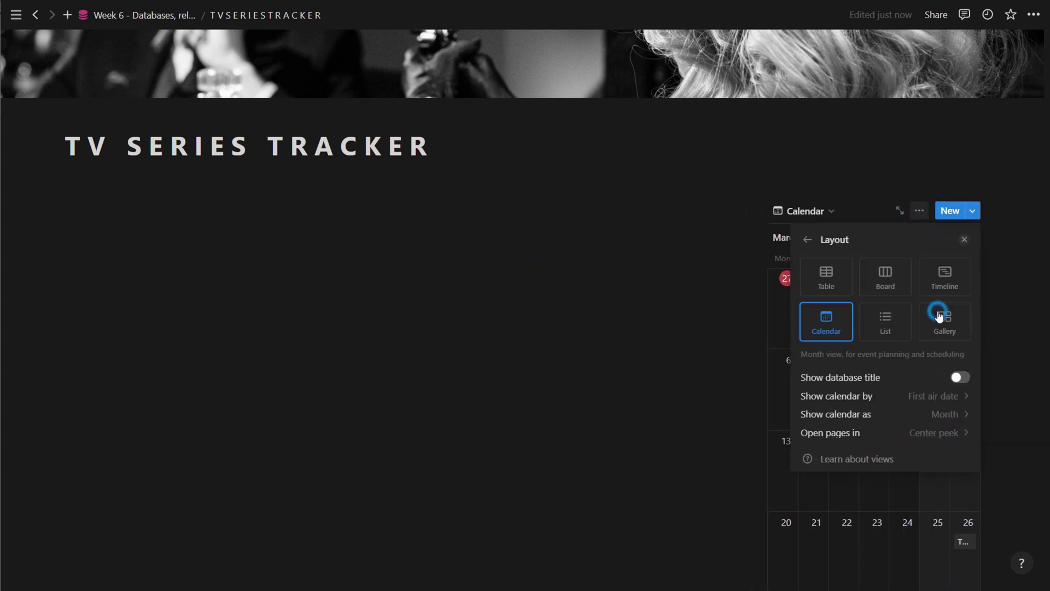
{"action": "left_click", "coordinate": [961, 419]}
{"action": "left_click", "coordinate": [903, 456]}
{"action": "left_click", "coordinate": [965, 239]}
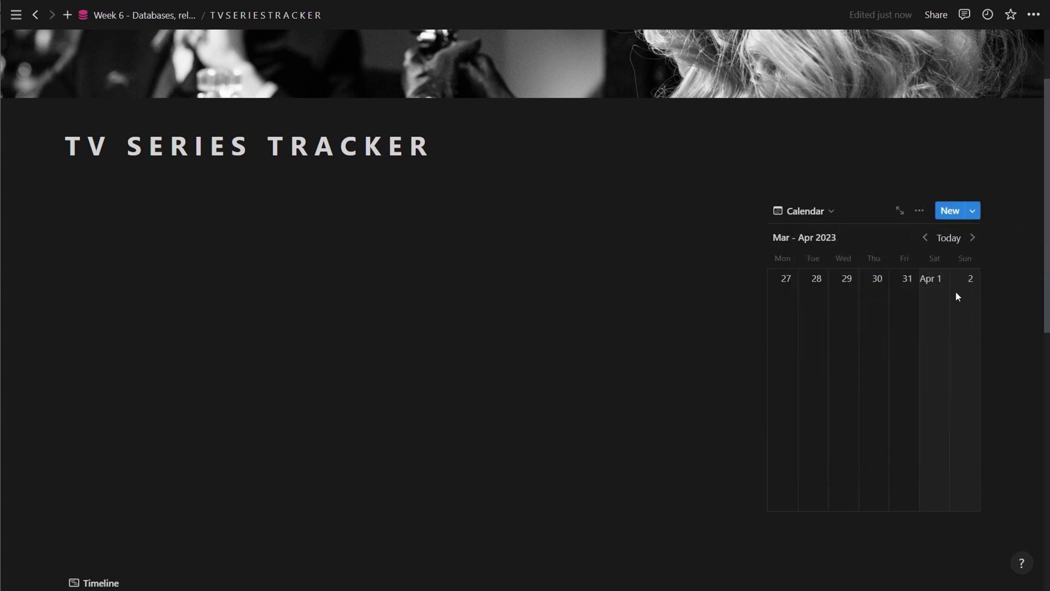
{"action": "left_click_drag", "start_coordinate": [755, 290], "coordinate": [697, 252]}
{"action": "left_click", "coordinate": [950, 237]}
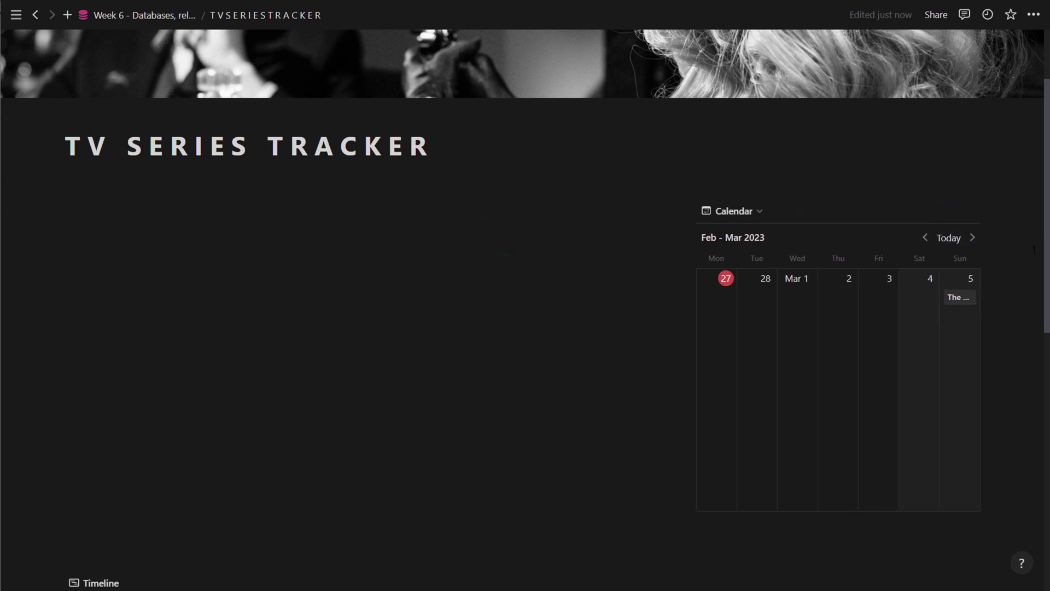
Make the Parent property visible on calendar entries.
{"action": "left_click", "coordinate": [927, 211]}
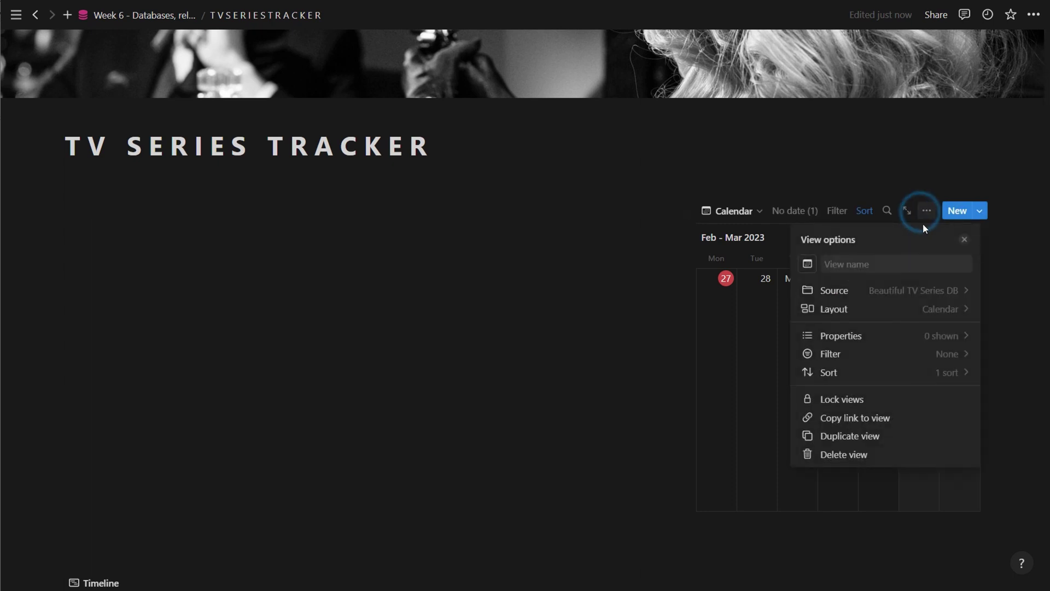
{"action": "left_click", "coordinate": [897, 306]}
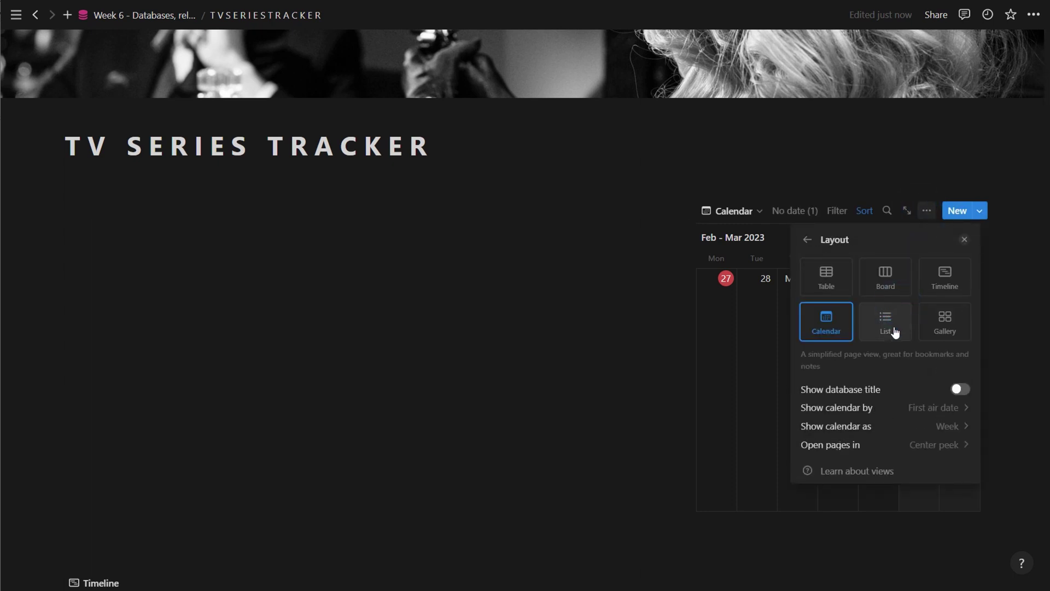
{"action": "left_click", "coordinate": [808, 239]}
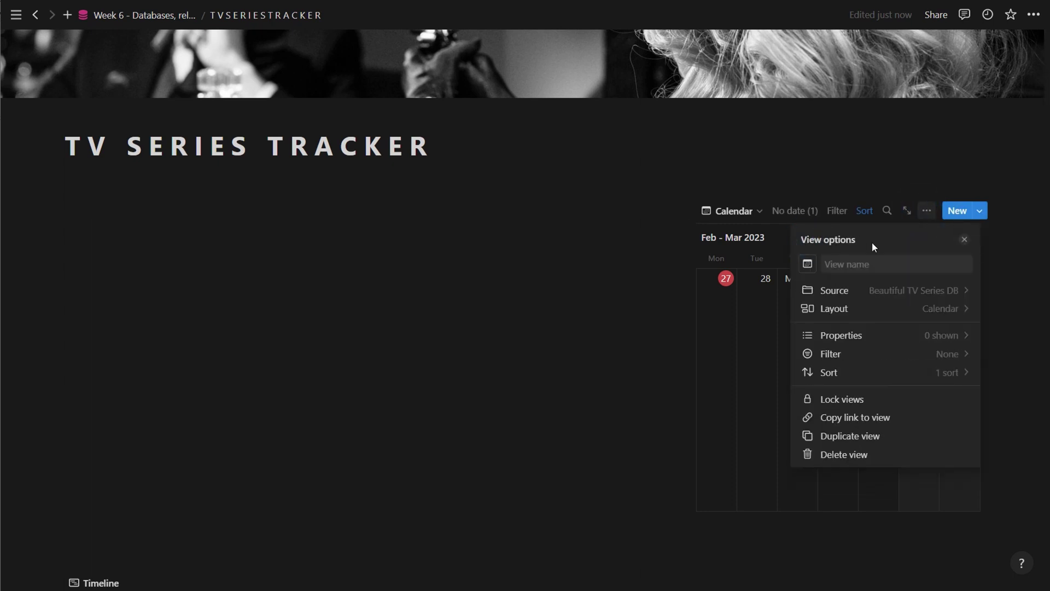
{"action": "left_click", "coordinate": [930, 337]}
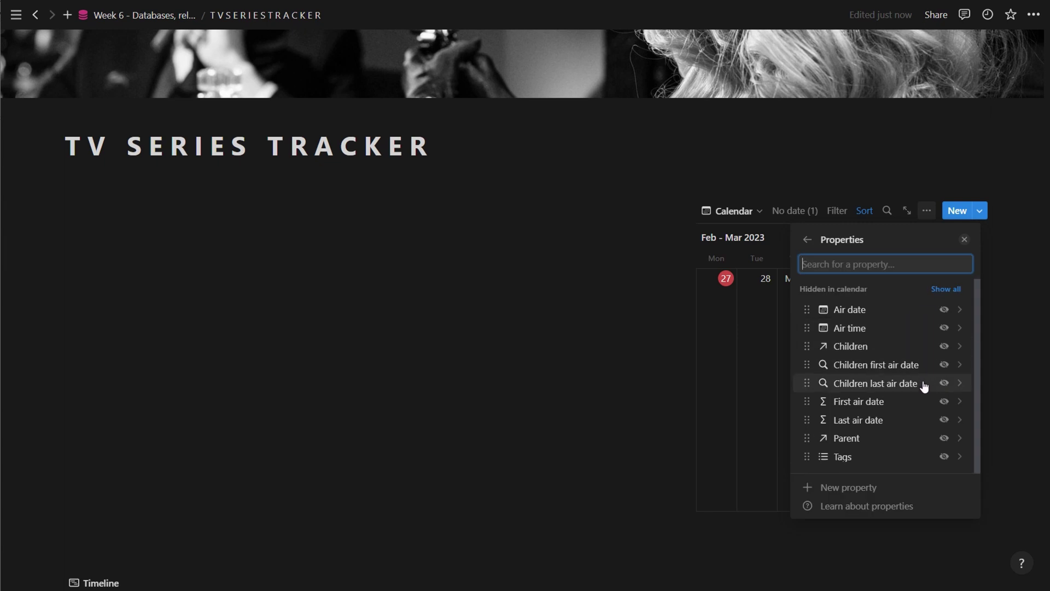
{"action": "left_click", "coordinate": [944, 437]}
{"action": "left_click", "coordinate": [747, 390]}
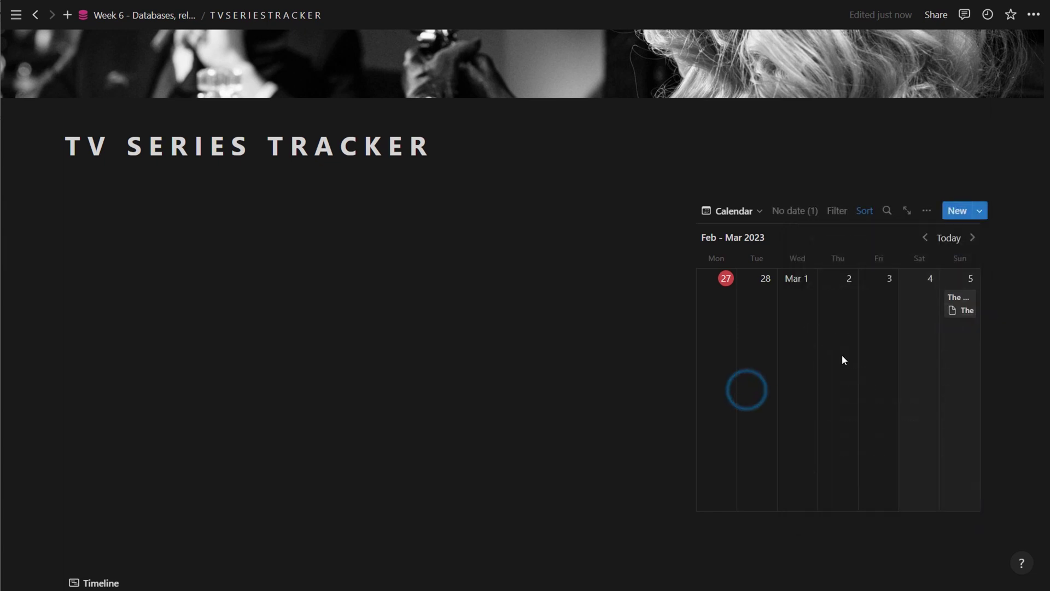
Widen the calendar column so entry names are readable, then review its properties list.
{"action": "left_click_drag", "start_coordinate": [685, 340], "coordinate": [610, 326]}
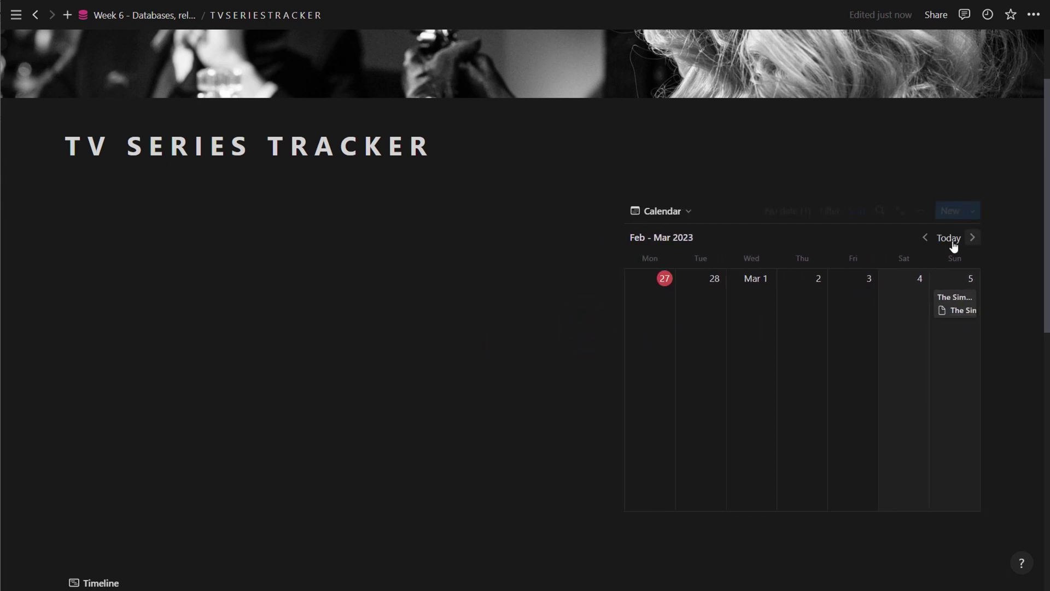
{"action": "left_click", "coordinate": [920, 211]}
{"action": "left_click", "coordinate": [914, 331]}
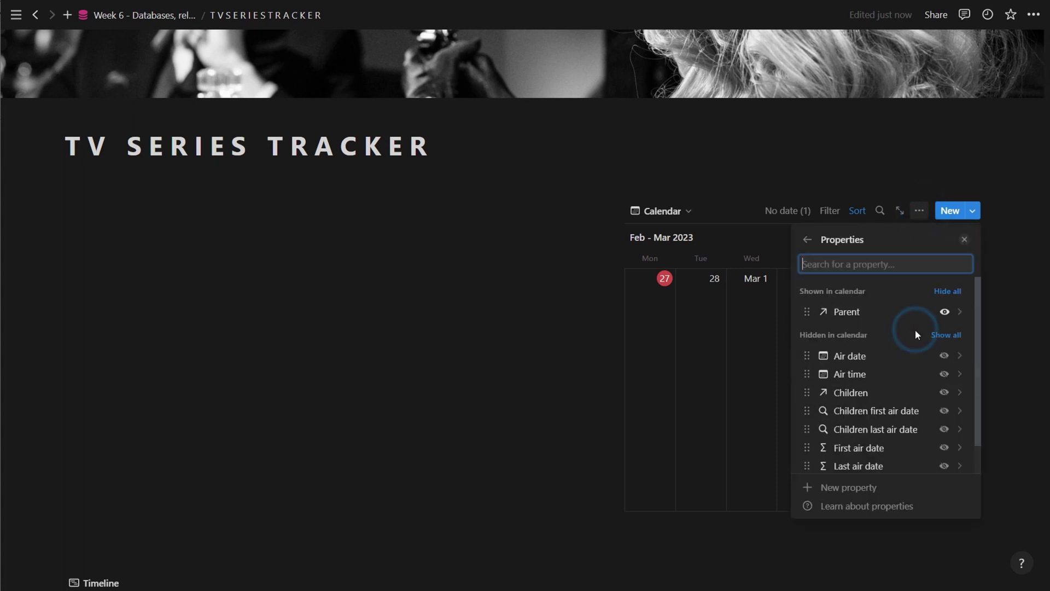
{"action": "scroll", "coordinate": [925, 339], "scroll_direction": "down", "scroll_amount": 1}
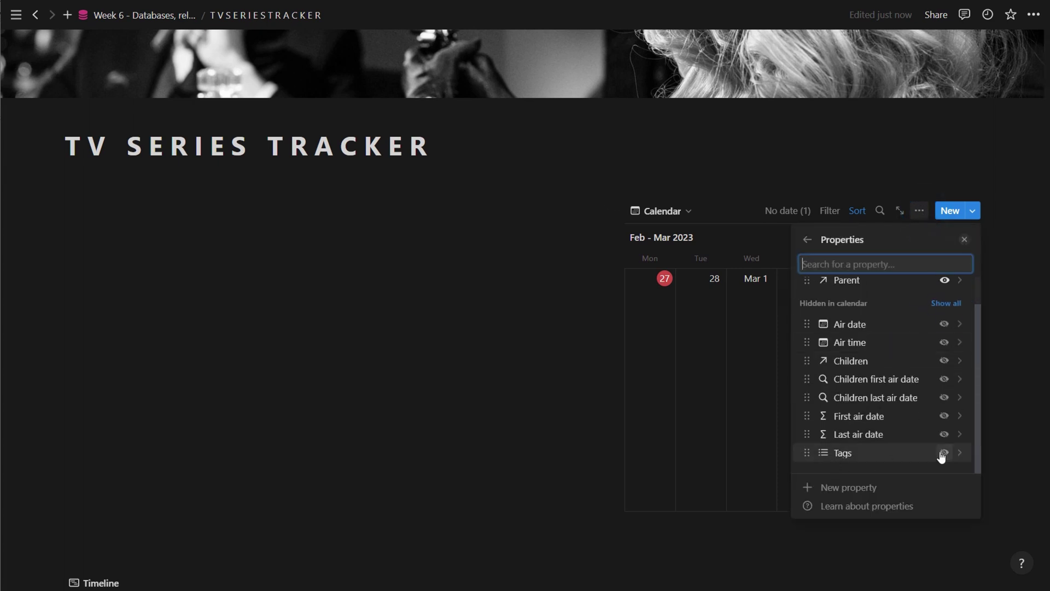
{"action": "left_click", "coordinate": [807, 240]}
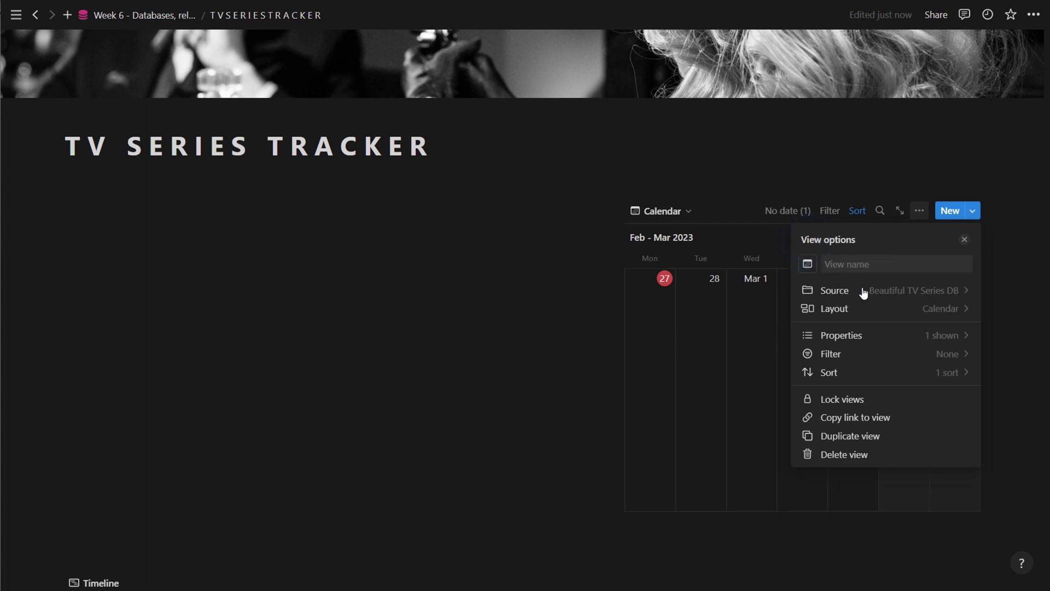
Insert a new empty list view of Beautiful TV Series DB with /list.
{"action": "left_click", "coordinate": [523, 235]}
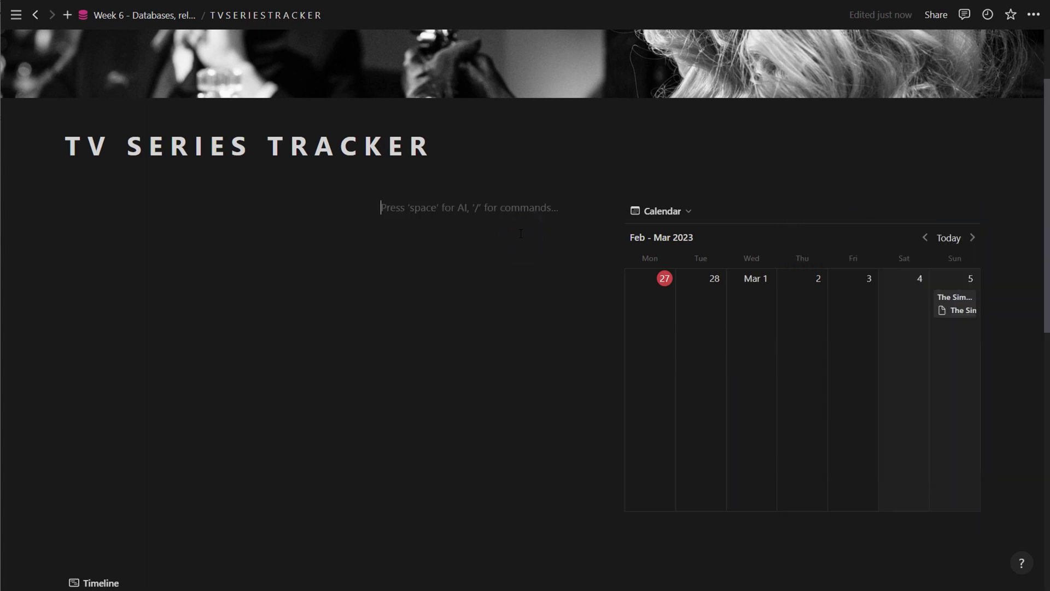
{"action": "type", "text": "/list"}
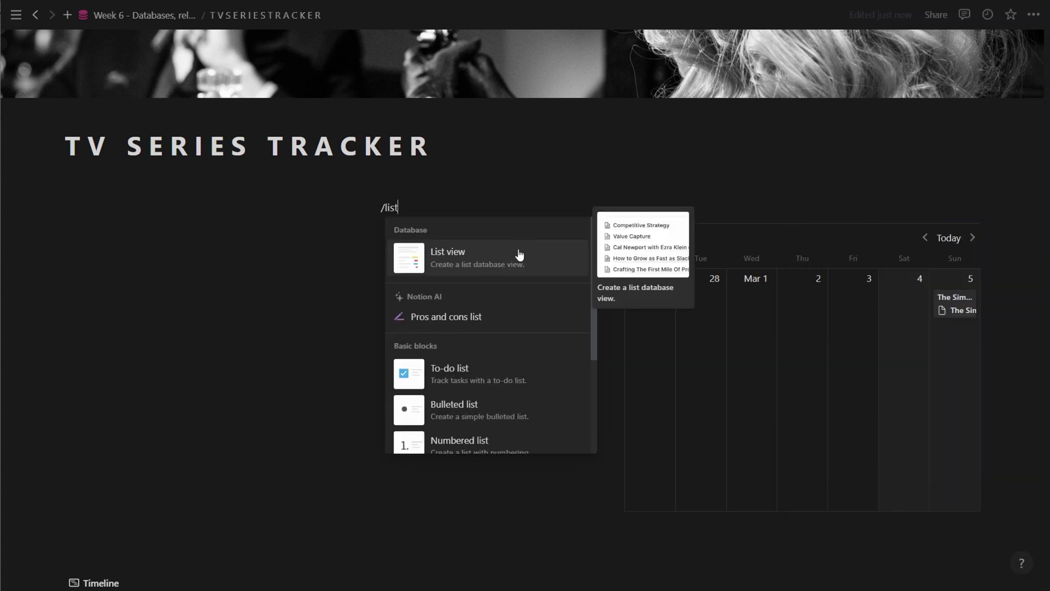
{"action": "left_click", "coordinate": [518, 251]}
{"action": "left_click", "coordinate": [510, 294]}
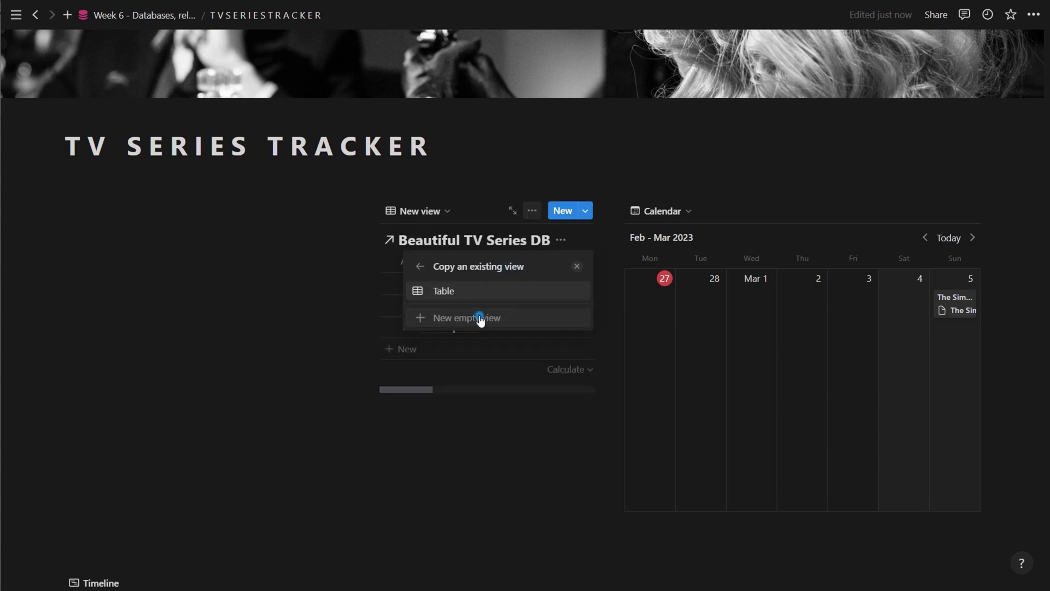
{"action": "left_click", "coordinate": [479, 318]}
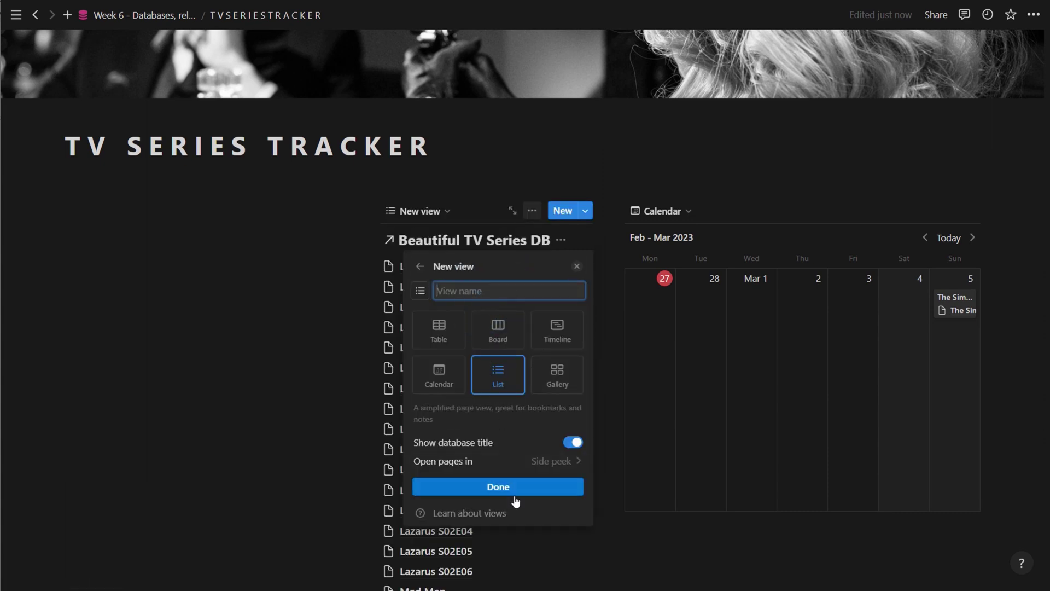
{"action": "left_click", "coordinate": [498, 486]}
{"action": "left_click", "coordinate": [574, 267]}
Hide the list's database title and begin adding a sort.
{"action": "left_click", "coordinate": [560, 241]}
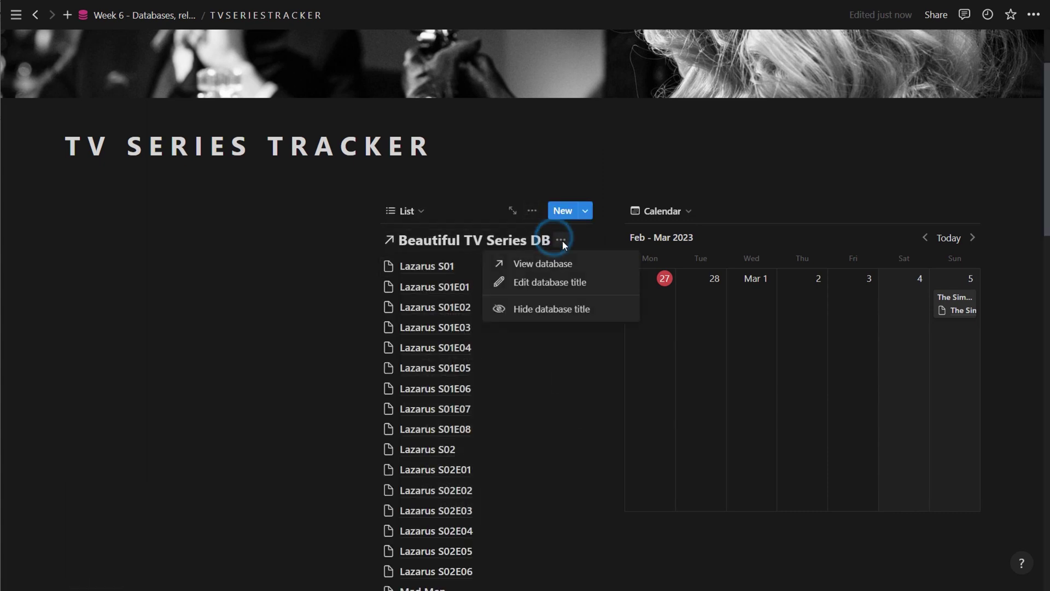
{"action": "left_click", "coordinate": [563, 308]}
{"action": "scroll", "coordinate": [468, 317], "scroll_direction": "up", "scroll_amount": 4}
{"action": "left_click", "coordinate": [527, 266]}
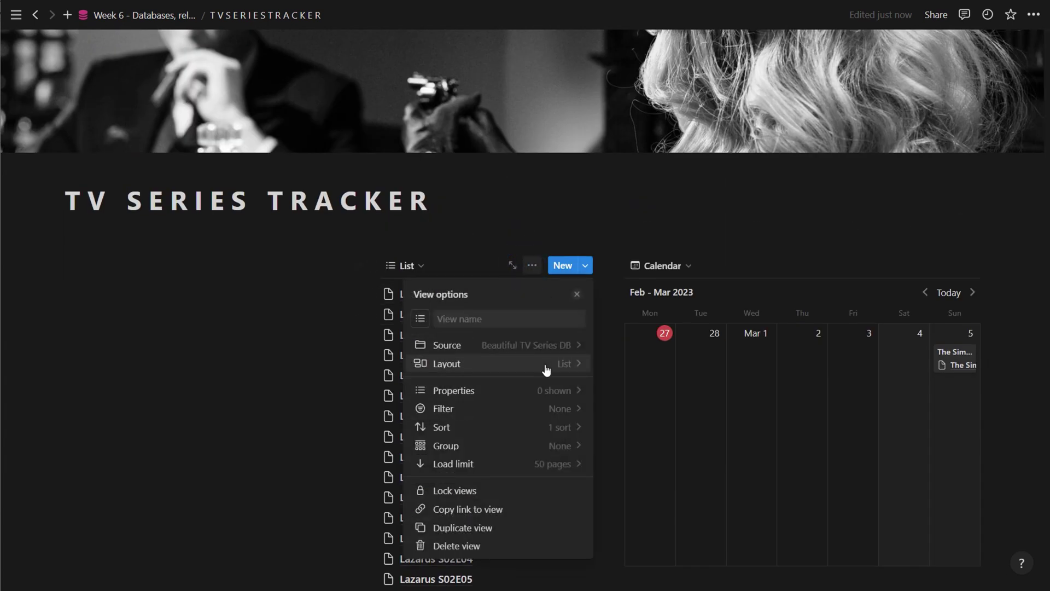
{"action": "left_click", "coordinate": [554, 425]}
{"action": "left_click", "coordinate": [487, 322]}
Sort the list by Air date.
{"action": "left_click", "coordinate": [487, 394]}
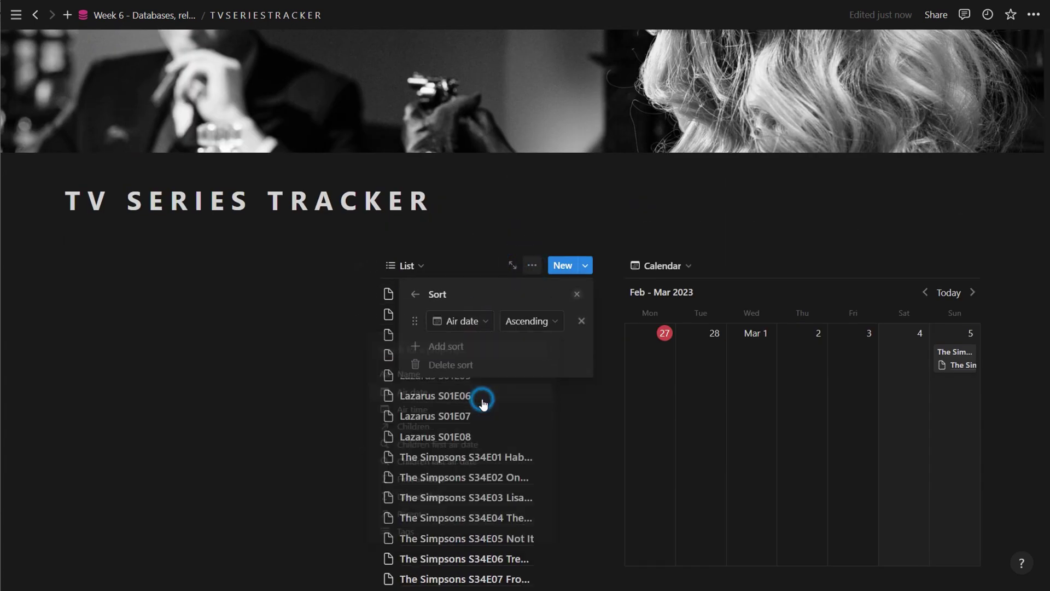
{"action": "left_click", "coordinate": [487, 327]}
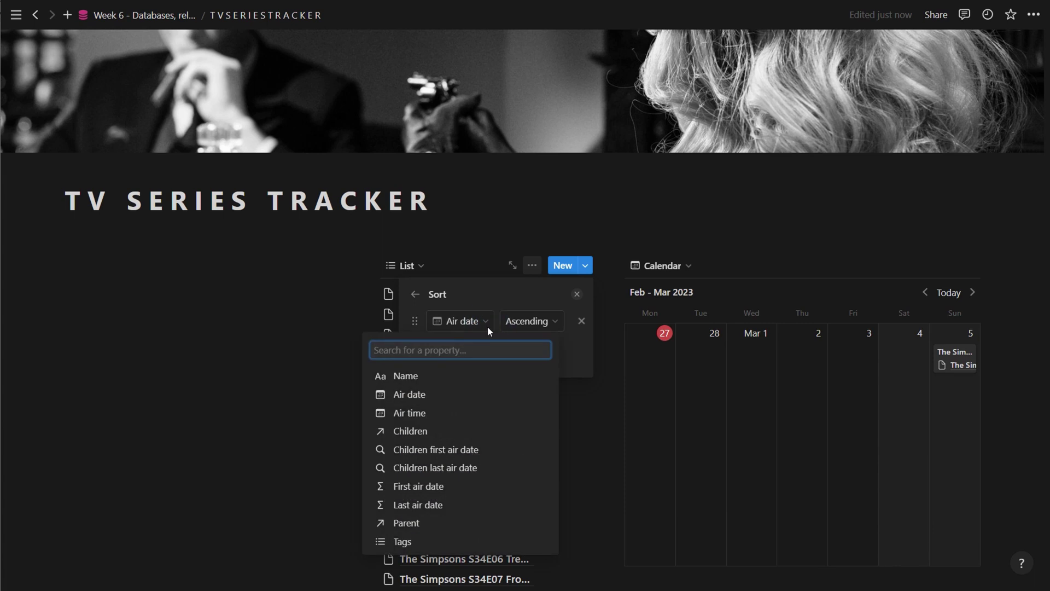
{"action": "key", "text": "Escape"}
{"action": "left_click", "coordinate": [532, 267]}
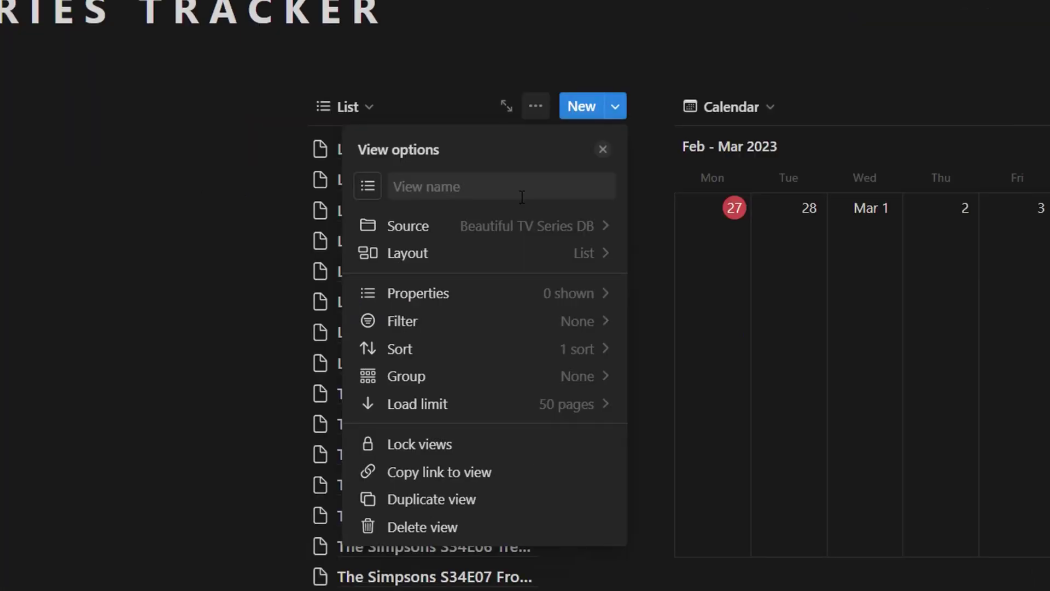
Add an Air date filter with the condition Is after.
{"action": "left_click", "coordinate": [443, 323]}
{"action": "left_click", "coordinate": [451, 257]}
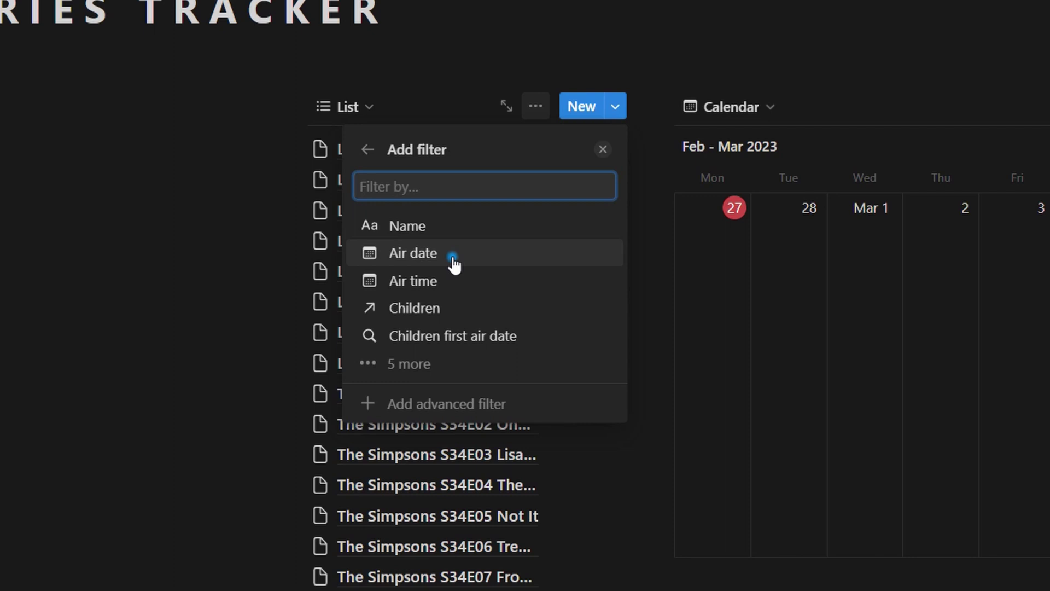
{"action": "left_click", "coordinate": [408, 255]}
{"action": "left_click", "coordinate": [406, 250]}
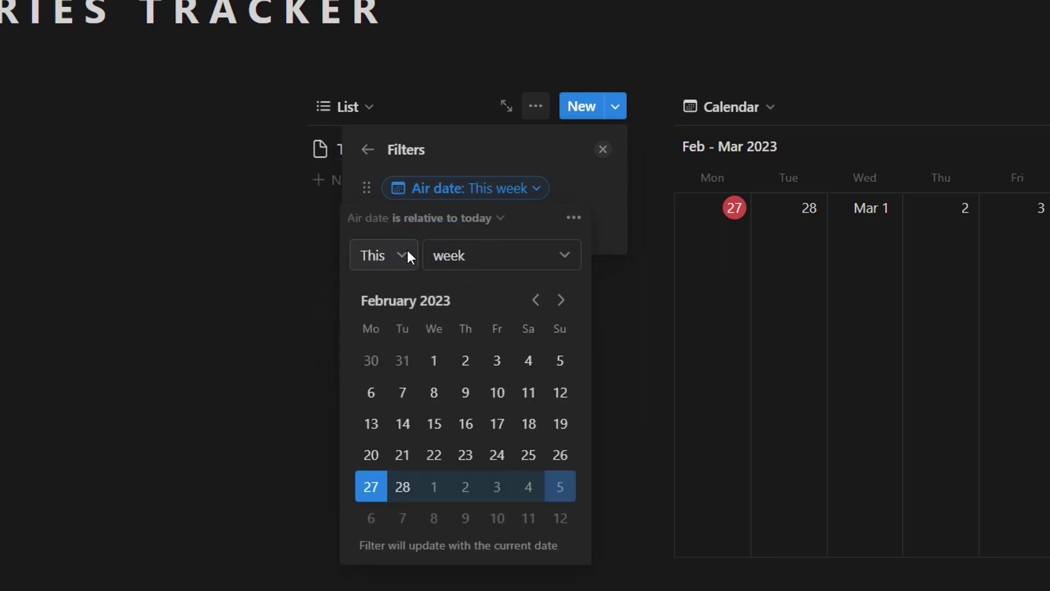
{"action": "left_click", "coordinate": [447, 219]}
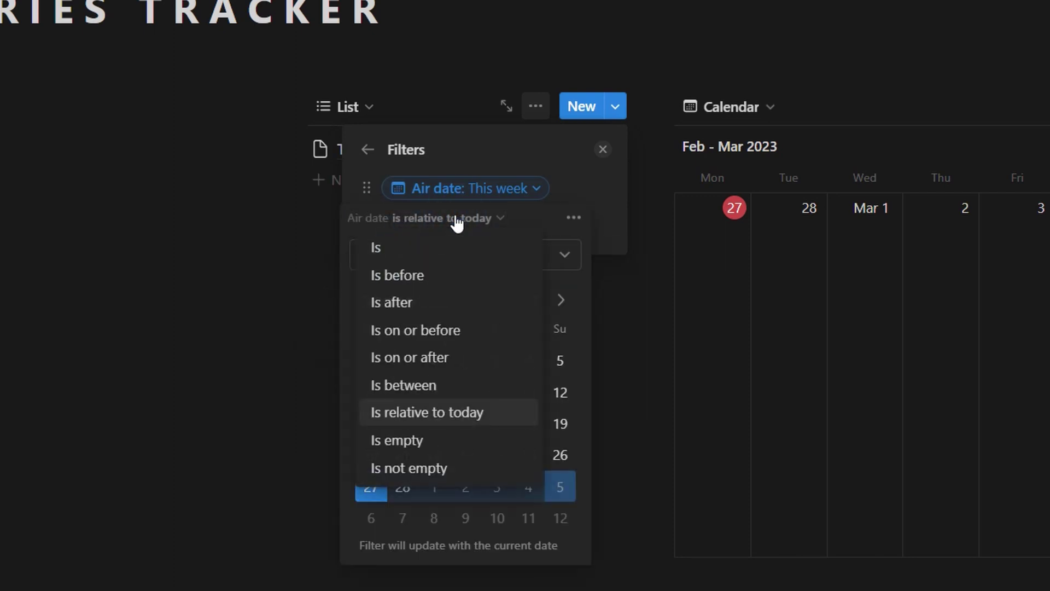
{"action": "left_click", "coordinate": [453, 217]}
{"action": "left_click", "coordinate": [459, 221]}
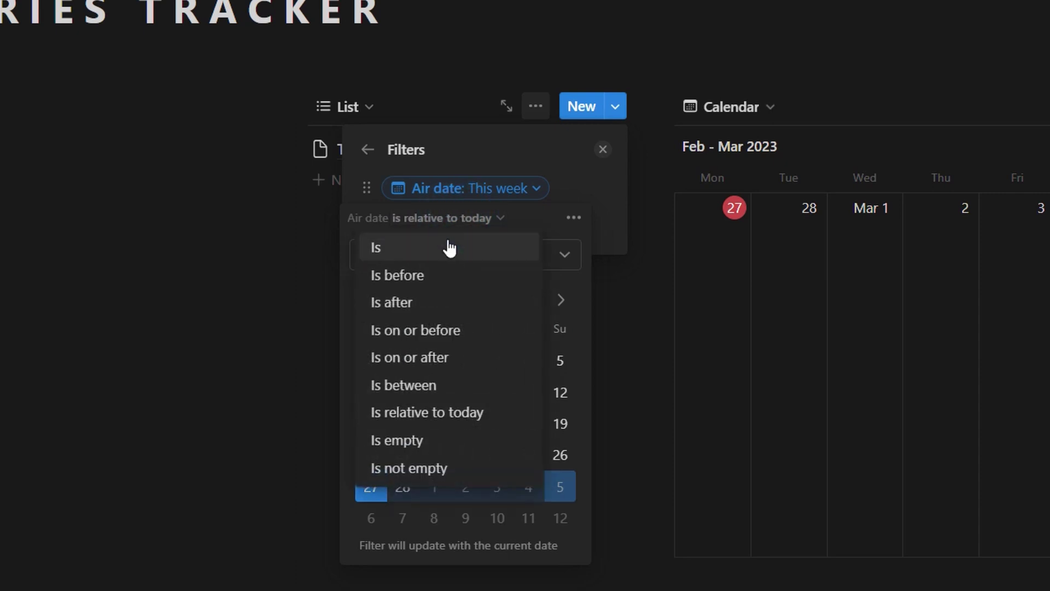
{"action": "left_click", "coordinate": [443, 295]}
Turn the filter into an advanced rule comparing air dates against Today.
{"action": "left_click", "coordinate": [572, 216]}
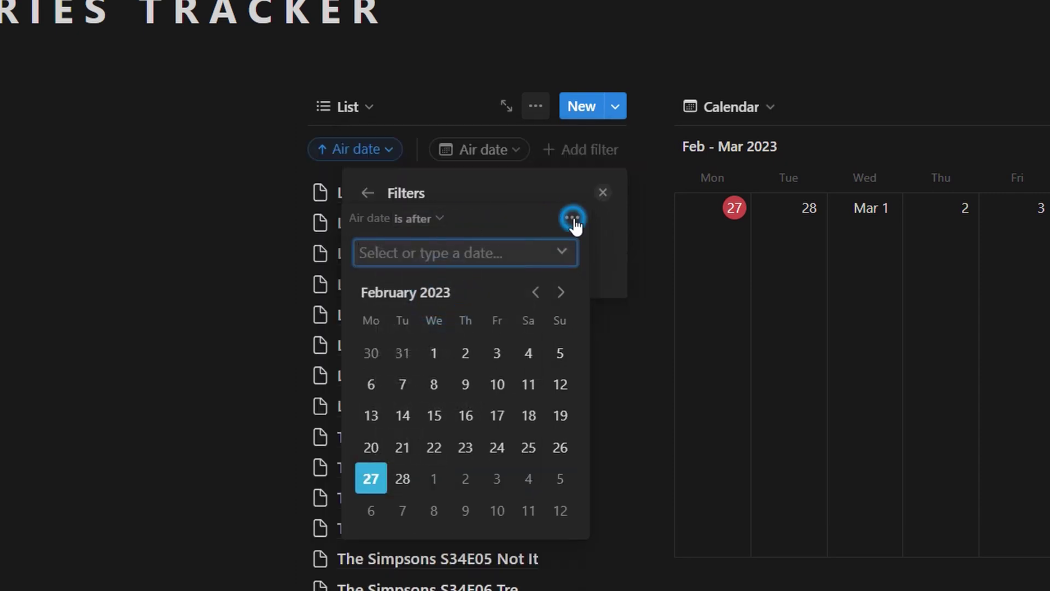
{"action": "left_click", "coordinate": [536, 215]}
{"action": "left_click", "coordinate": [572, 221]}
{"action": "left_click", "coordinate": [639, 254]}
{"action": "left_click", "coordinate": [450, 276]}
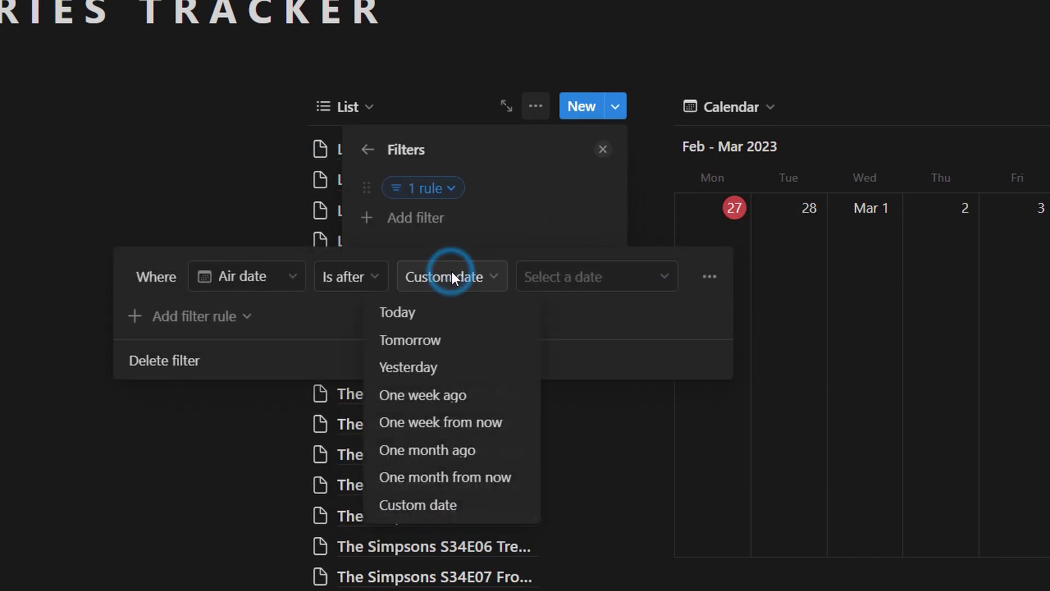
{"action": "left_click", "coordinate": [456, 311]}
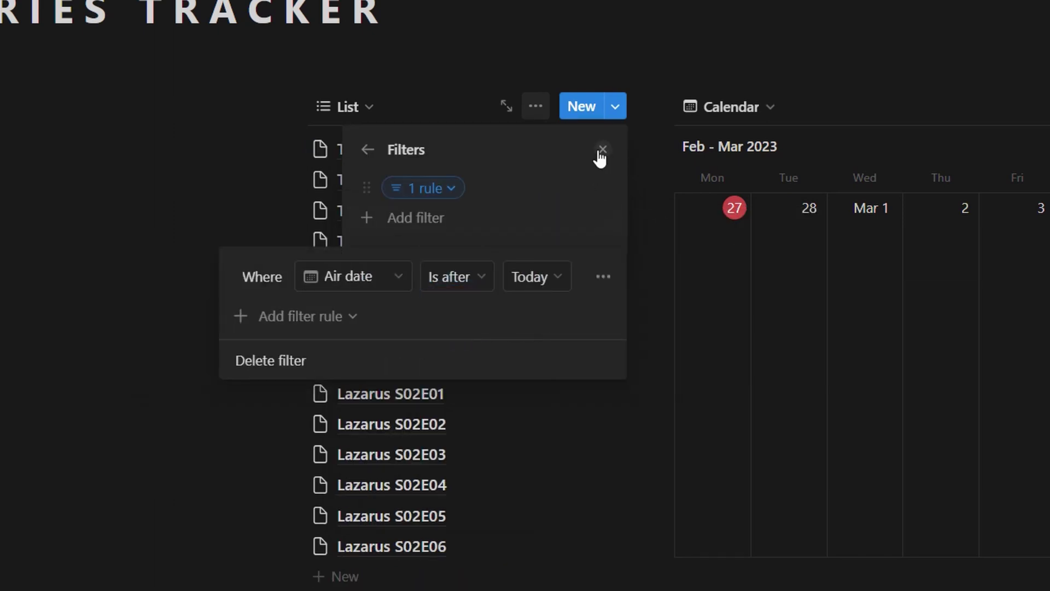
{"action": "left_click", "coordinate": [603, 149]}
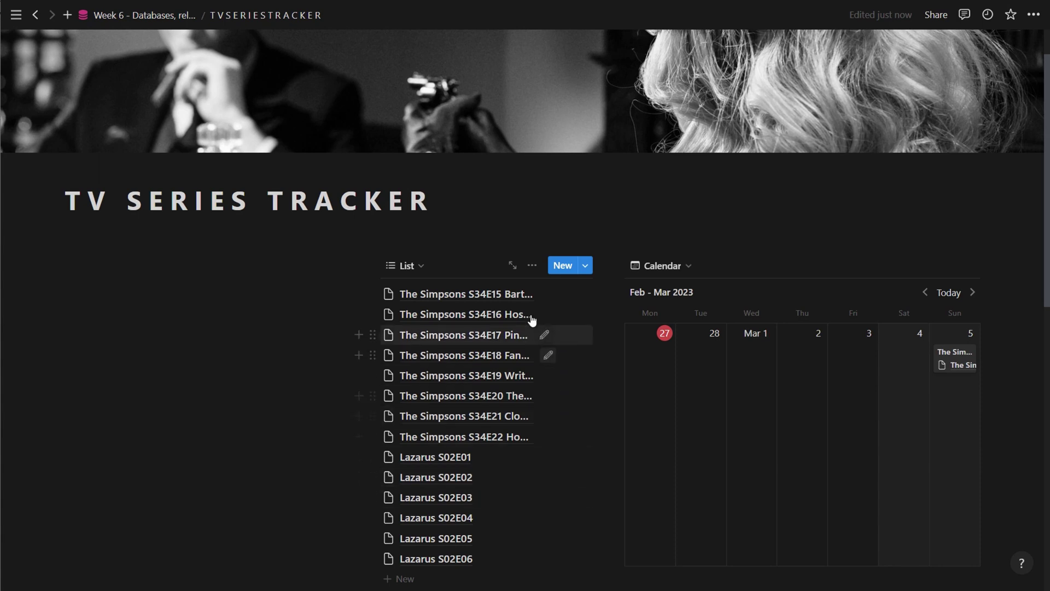
Show the Air date property on list rows and widen the list block.
{"action": "scroll", "coordinate": [534, 438], "scroll_direction": "up", "scroll_amount": 1}
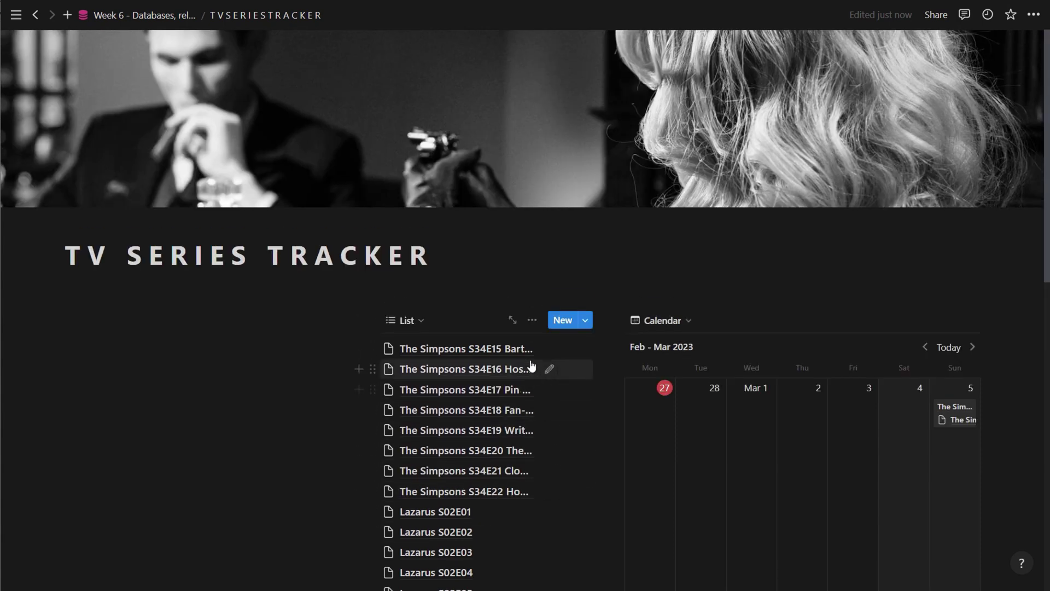
{"action": "left_click", "coordinate": [532, 320]}
{"action": "left_click", "coordinate": [476, 139]}
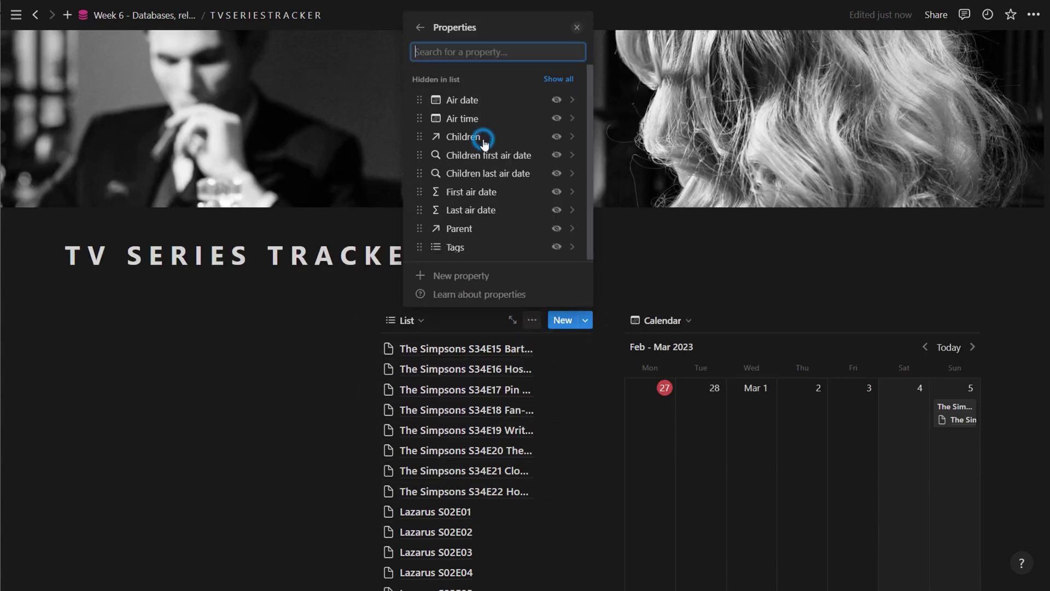
{"action": "left_click", "coordinate": [556, 99]}
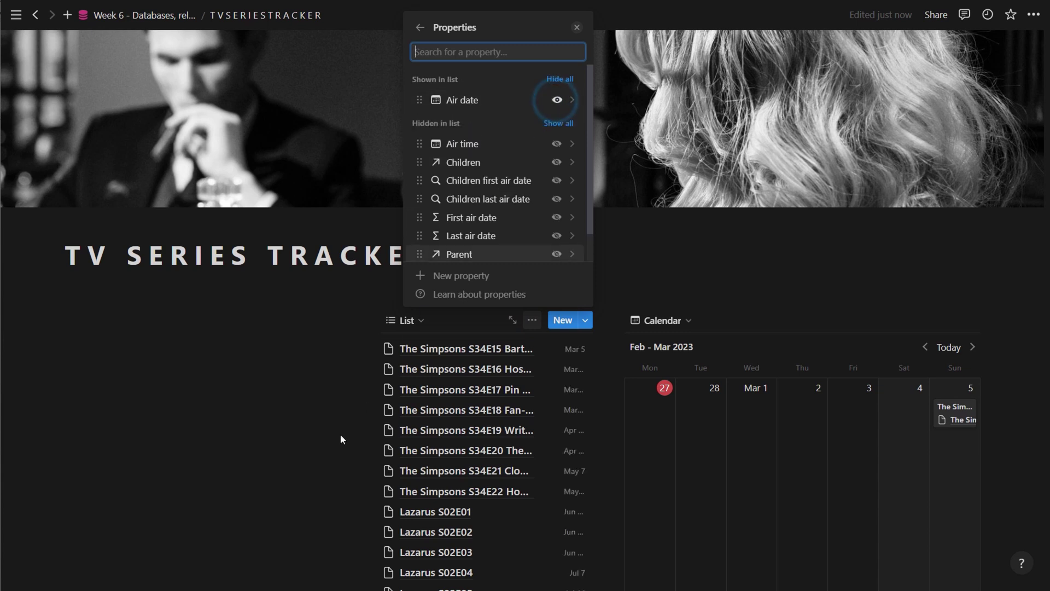
{"action": "left_click", "coordinate": [339, 436]}
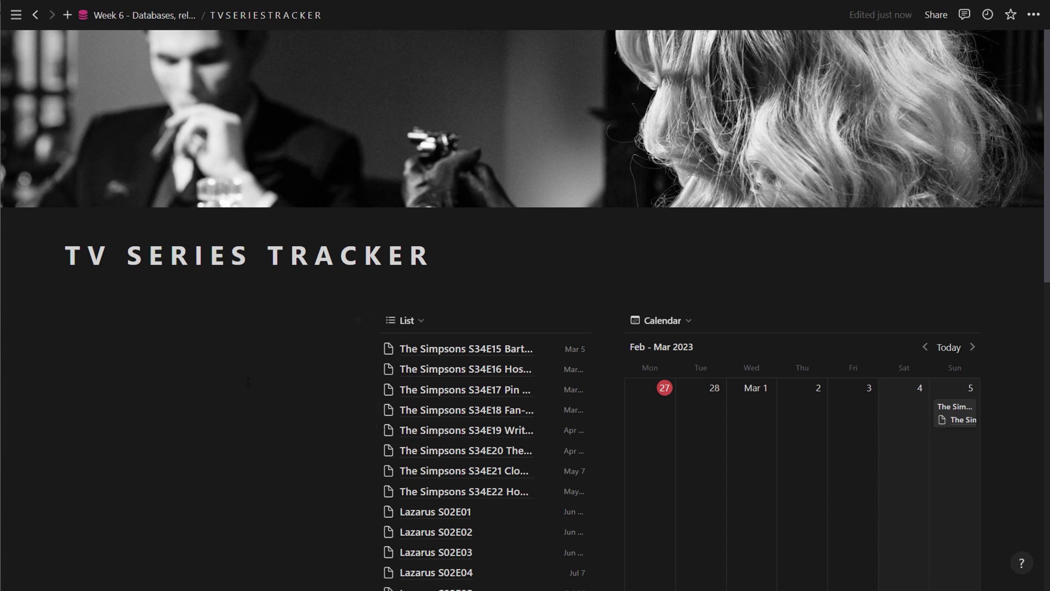
{"action": "left_click_drag", "start_coordinate": [364, 305], "coordinate": [286, 328]}
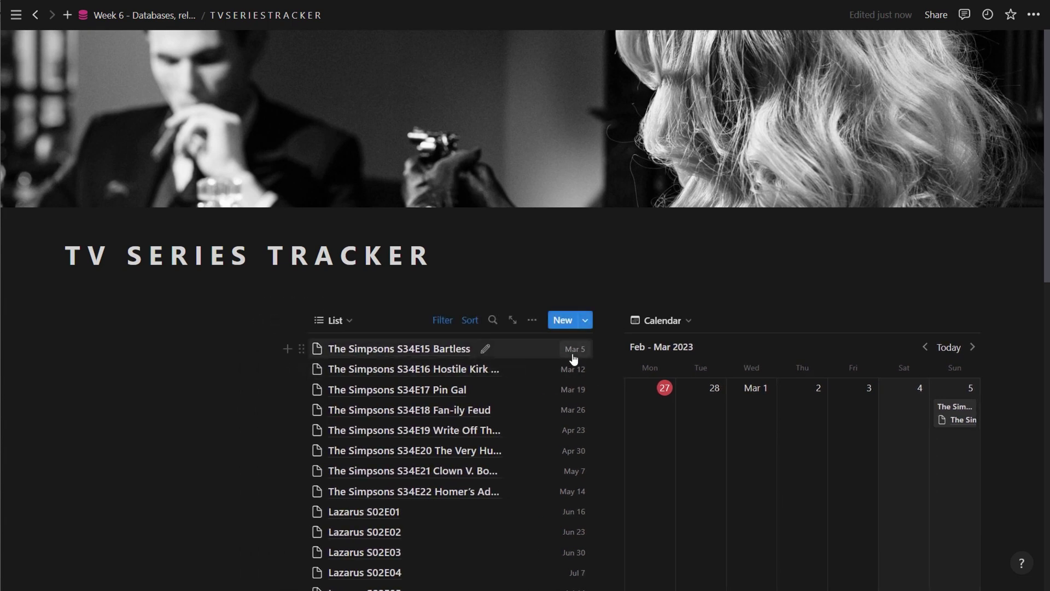
Set the Air date property's date format to Relative.
{"action": "left_click", "coordinate": [532, 320]}
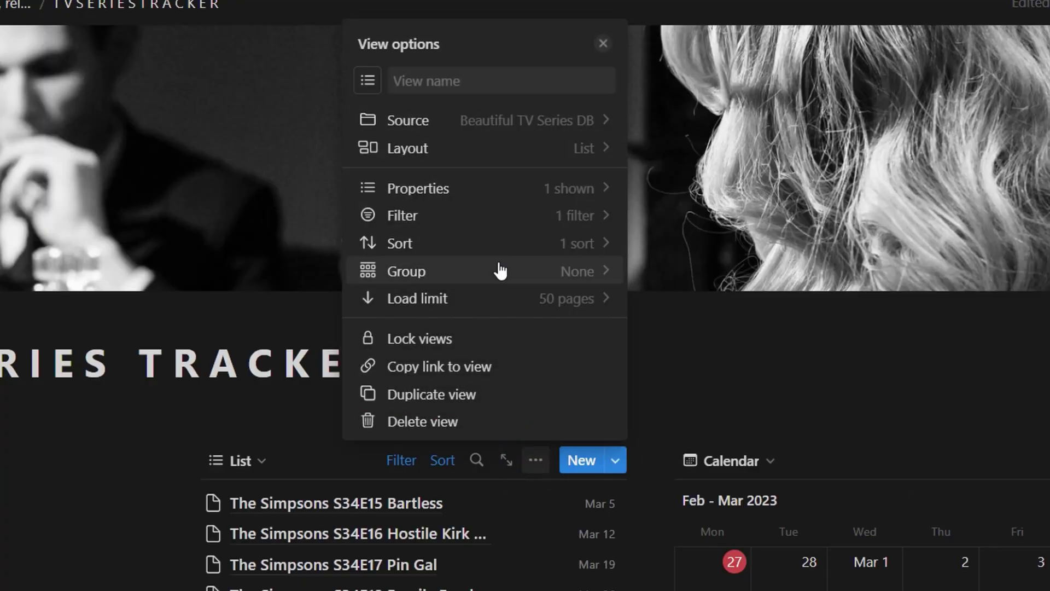
{"action": "left_click", "coordinate": [491, 188]}
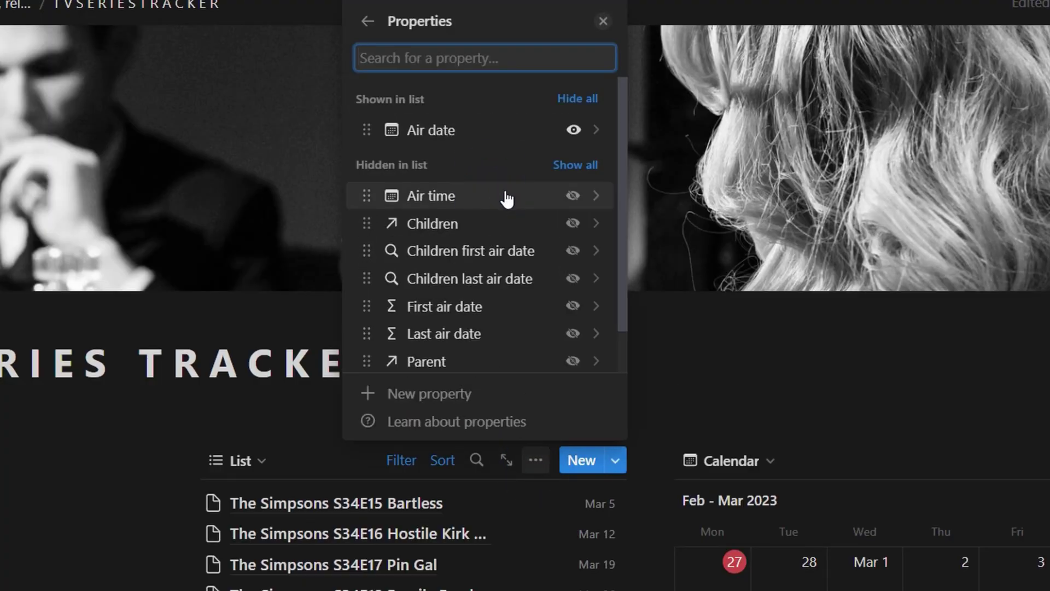
{"action": "left_click", "coordinate": [595, 131]}
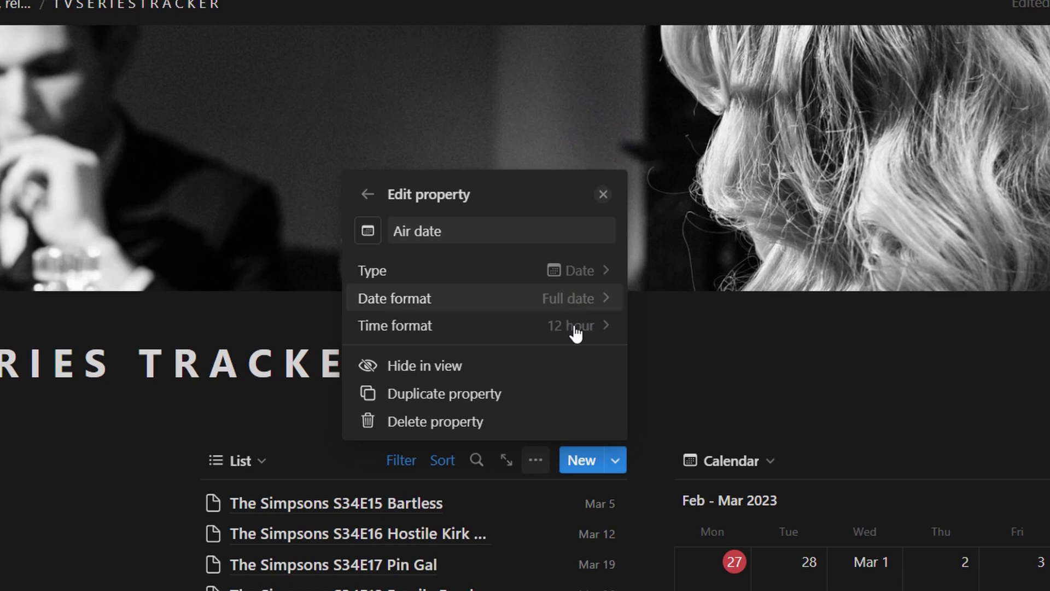
{"action": "left_click", "coordinate": [571, 301]}
{"action": "left_click", "coordinate": [525, 441]}
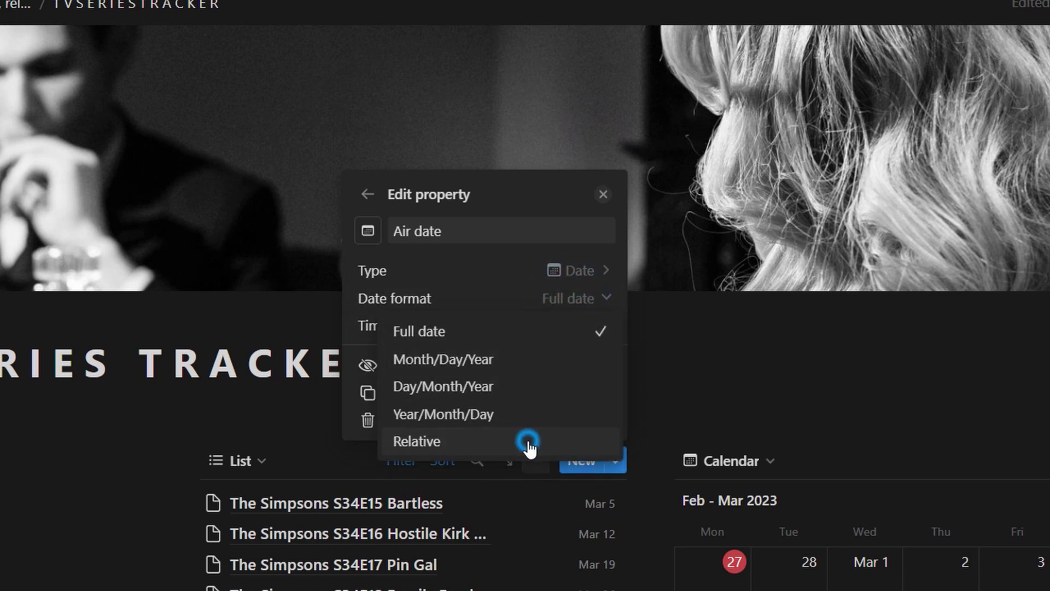
{"action": "left_click", "coordinate": [371, 194]}
{"action": "left_click", "coordinate": [604, 21]}
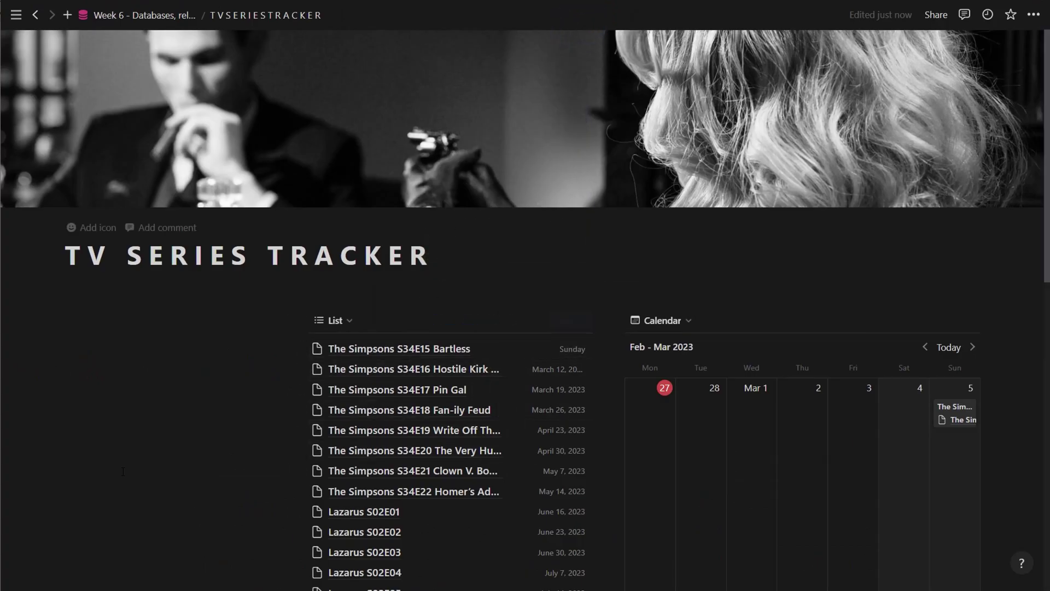
Create an empty text block in the space left of the upcoming-episodes list.
{"action": "scroll", "coordinate": [163, 455], "scroll_direction": "down", "scroll_amount": 2}
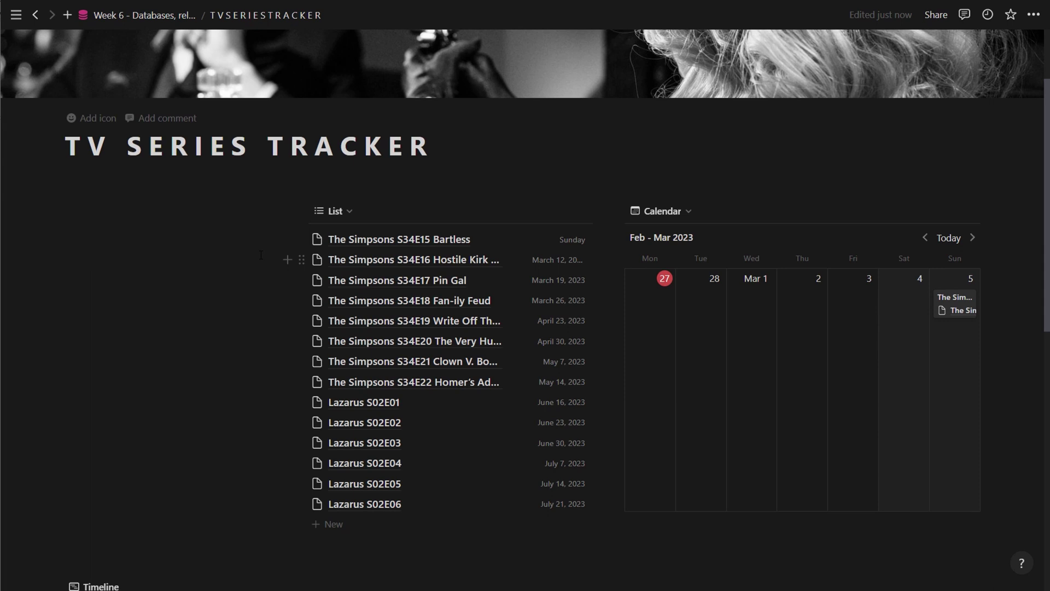
{"action": "left_click", "coordinate": [167, 210]}
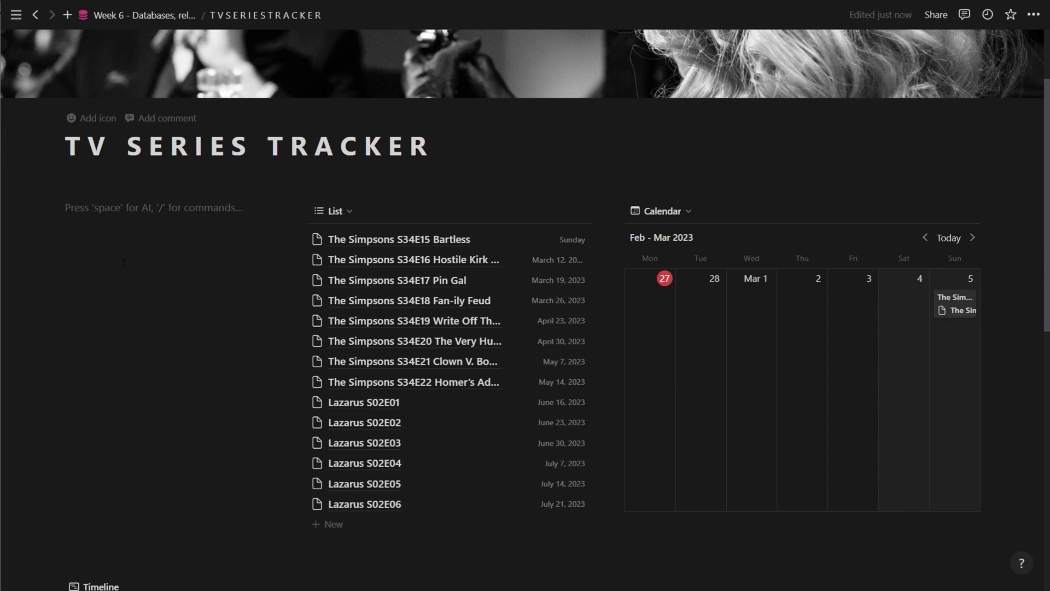
Insert a /table view of the TV series database without title or vertical lines, showing only Name.
{"action": "type", "text": "/tabl"}
{"action": "key", "text": "Return"}
{"action": "left_click", "coordinate": [120, 332]}
{"action": "left_click", "coordinate": [125, 313]}
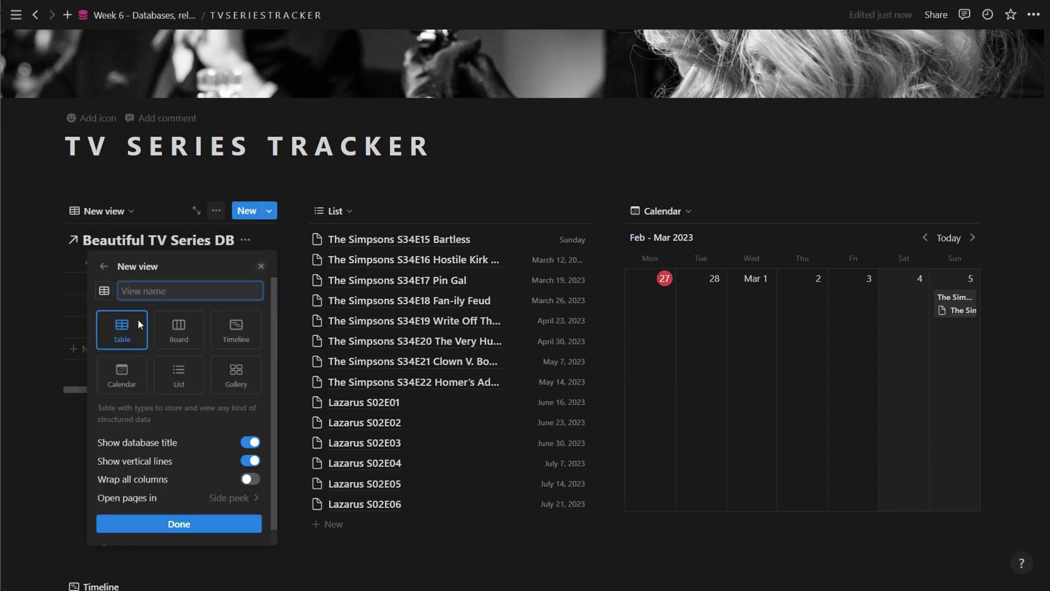
{"action": "left_click", "coordinate": [251, 418]}
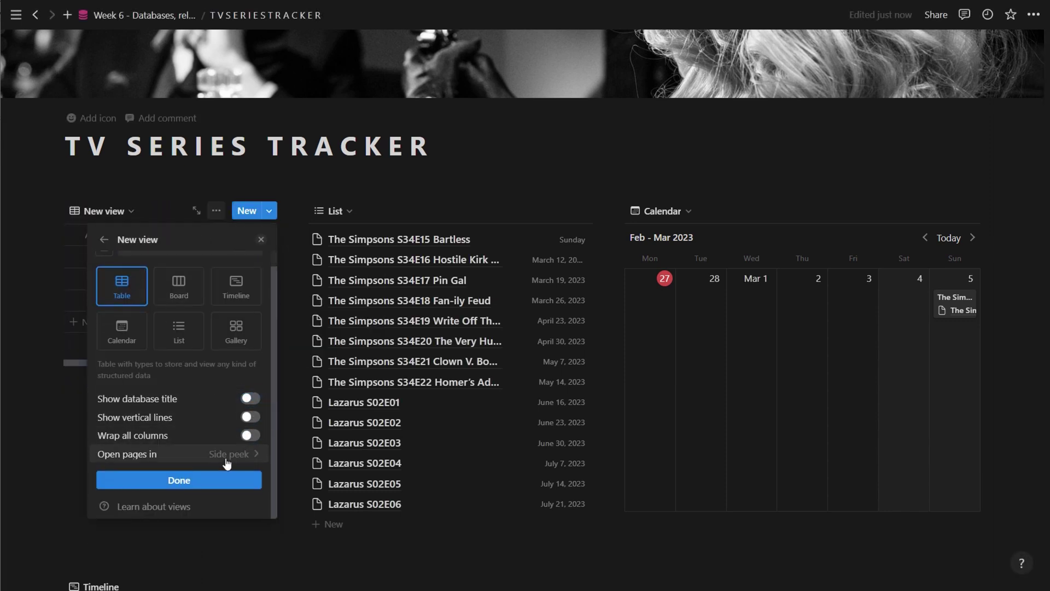
{"action": "left_click", "coordinate": [202, 481]}
{"action": "left_click", "coordinate": [215, 335]}
{"action": "left_click", "coordinate": [241, 289]}
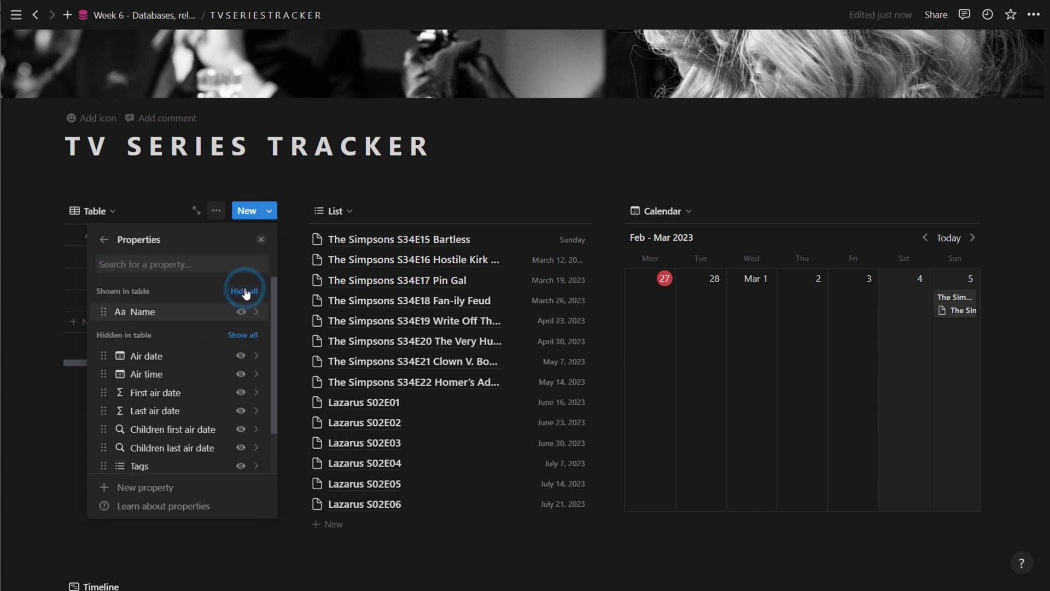
{"action": "left_click", "coordinate": [211, 213]}
Keep the table layout and show the Air date property in the table.
{"action": "left_click", "coordinate": [215, 210]}
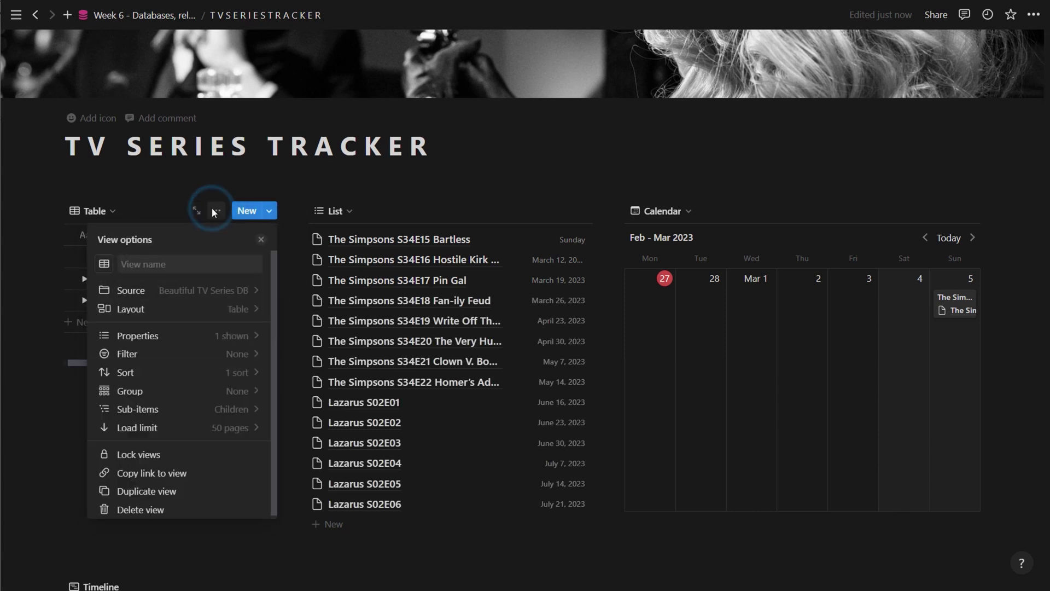
{"action": "left_click", "coordinate": [240, 308]}
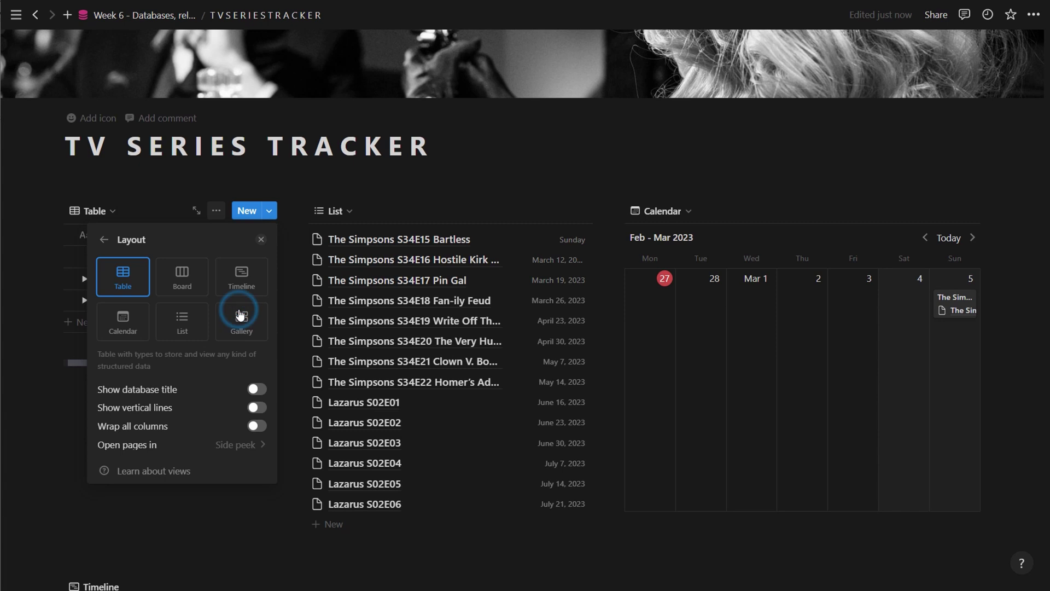
{"action": "left_click", "coordinate": [104, 241]}
{"action": "left_click", "coordinate": [235, 335]}
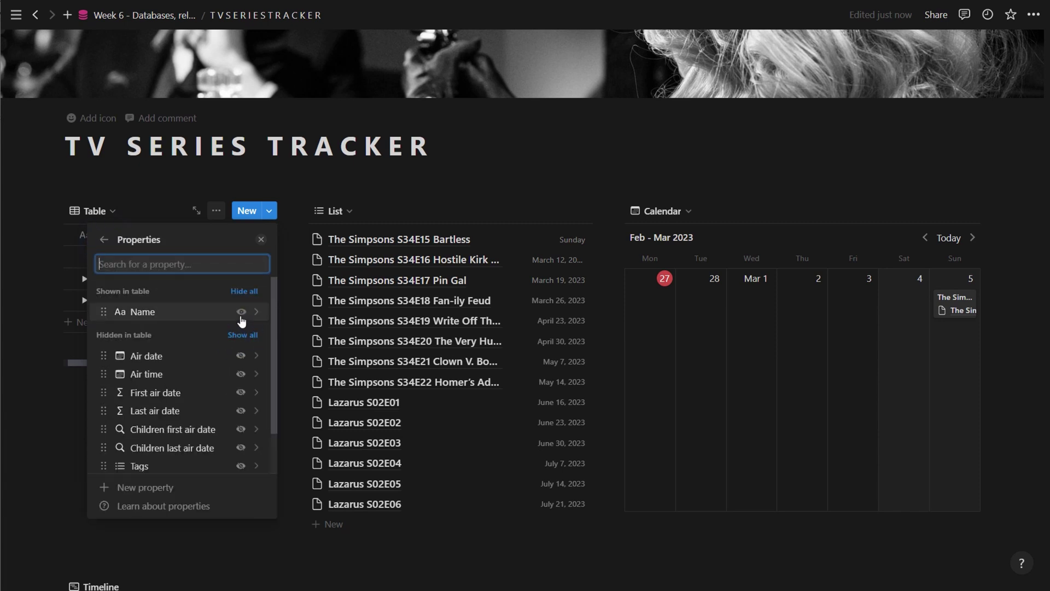
{"action": "left_click", "coordinate": [241, 356]}
{"action": "left_click", "coordinate": [104, 239]}
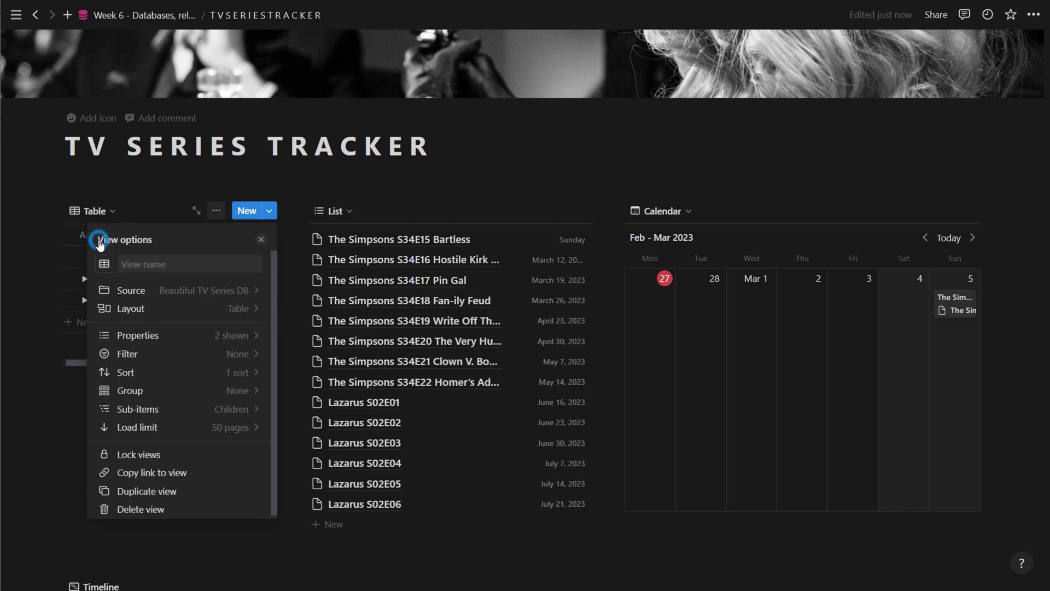
{"action": "left_click", "coordinate": [218, 403]}
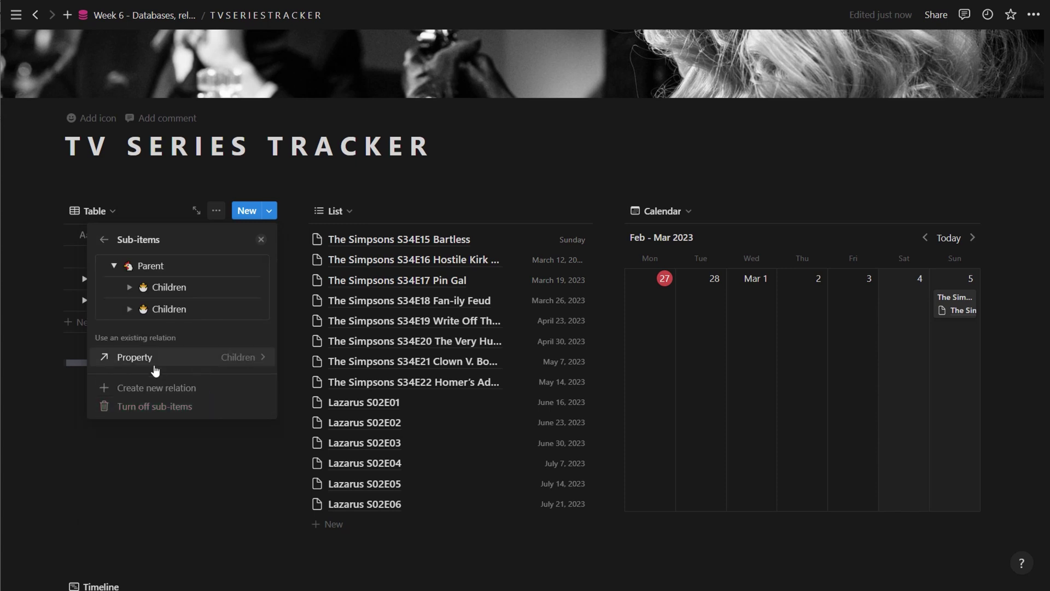
{"action": "left_click", "coordinate": [97, 241]}
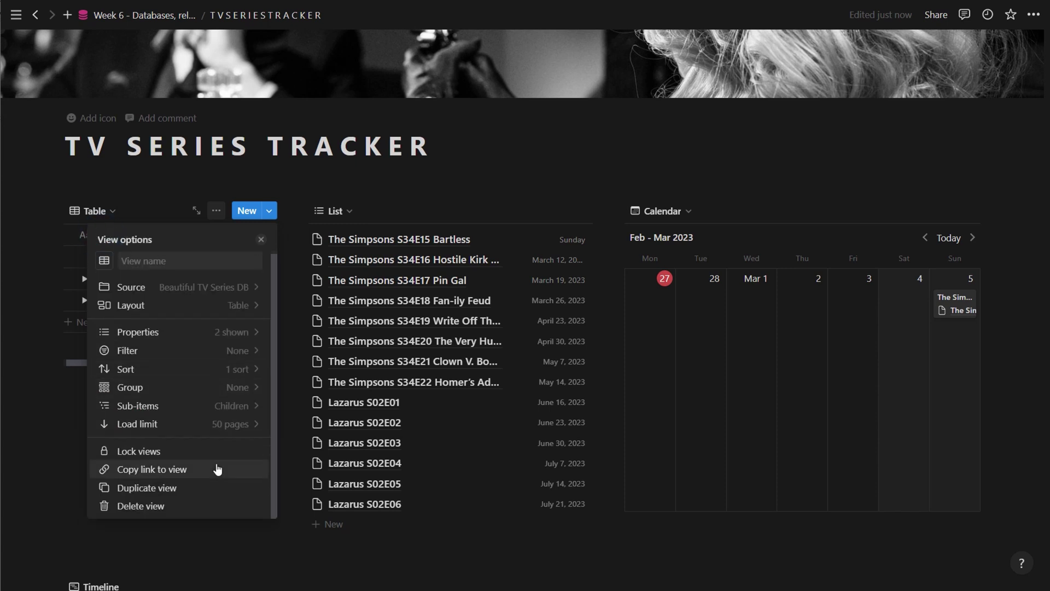
Add an advanced Air time filter set to 'Is on or after Today'.
{"action": "left_click", "coordinate": [229, 354]}
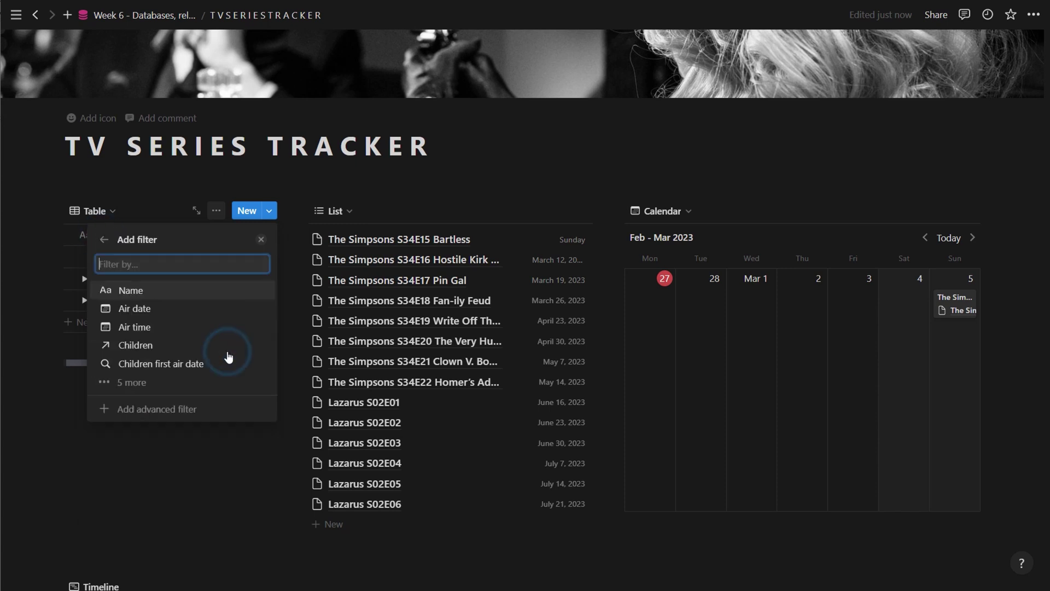
{"action": "left_click", "coordinate": [165, 325]}
{"action": "left_click", "coordinate": [241, 283]}
{"action": "left_click", "coordinate": [296, 309]}
{"action": "left_click", "coordinate": [181, 297]}
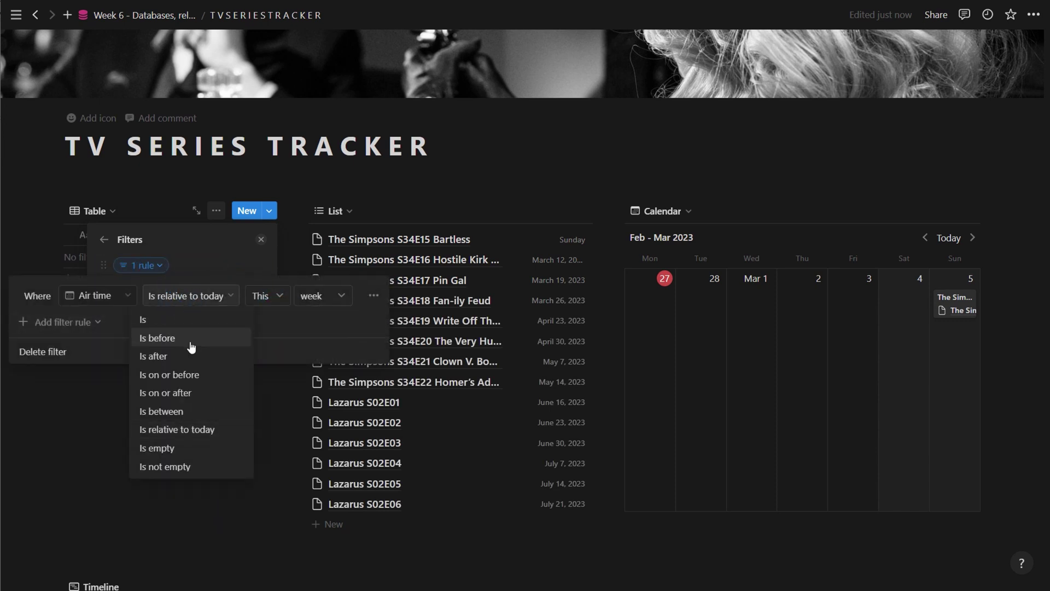
{"action": "left_click", "coordinate": [209, 392]}
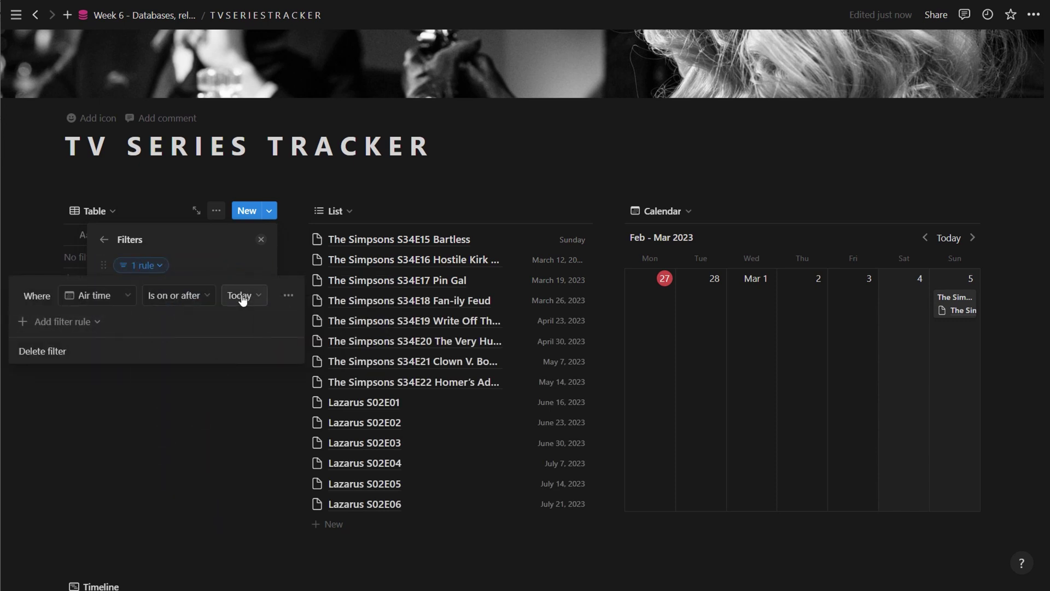
{"action": "left_click", "coordinate": [106, 239]}
Sort the table by Air date ascending.
{"action": "left_click", "coordinate": [192, 369]}
{"action": "left_click", "coordinate": [144, 266]}
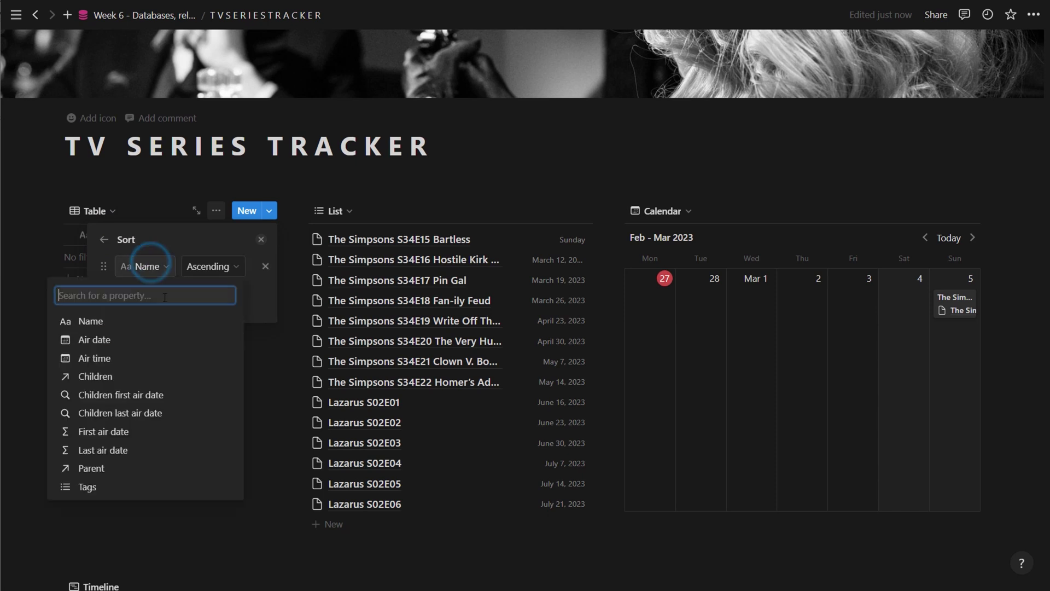
{"action": "left_click", "coordinate": [155, 339]}
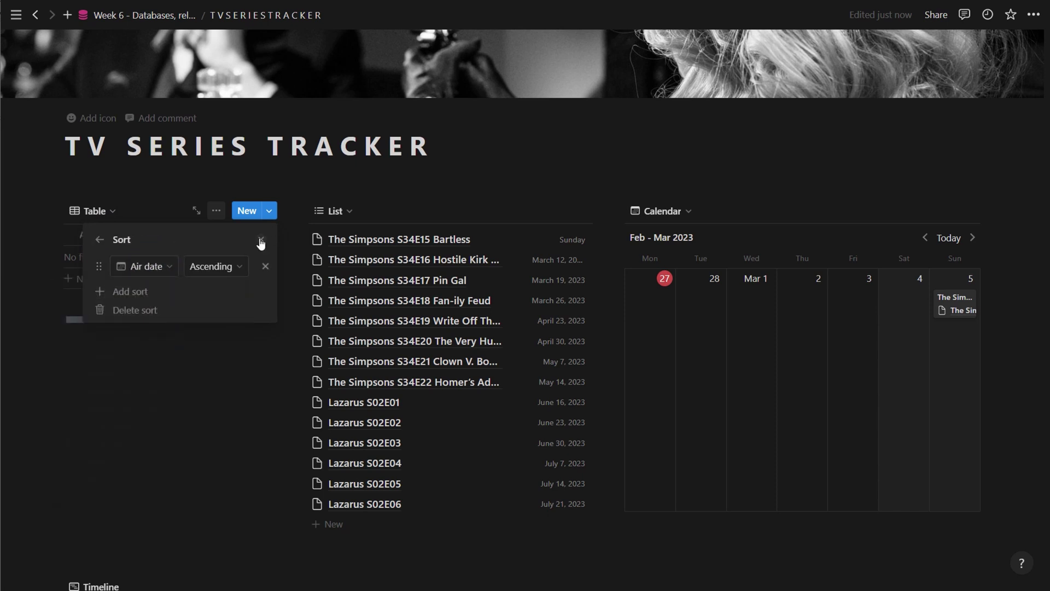
{"action": "left_click", "coordinate": [261, 239]}
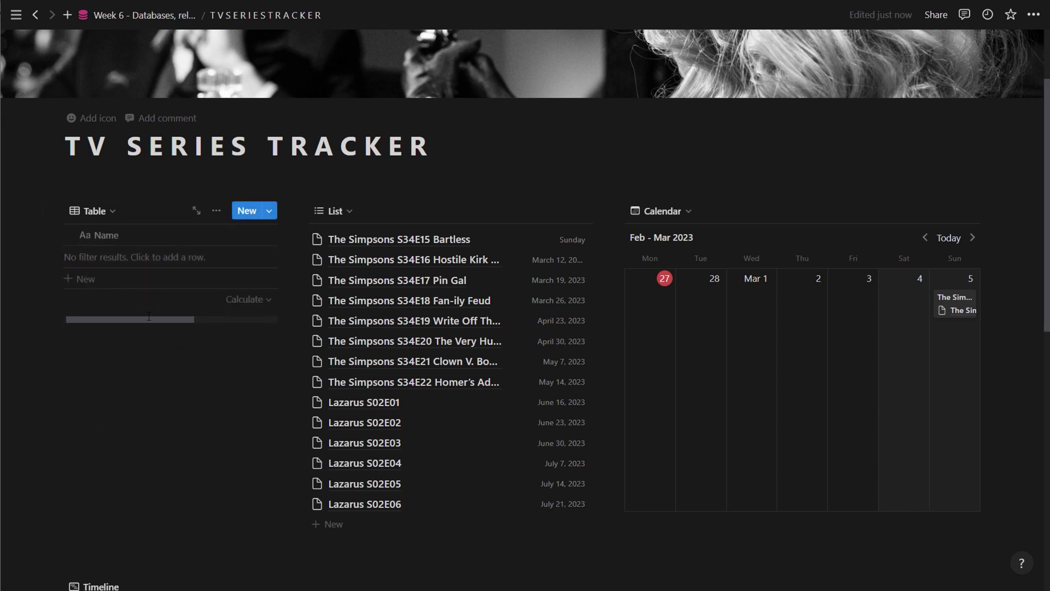
Delete the calendar view and widen the list and table blocks.
{"action": "left_click", "coordinate": [617, 211]}
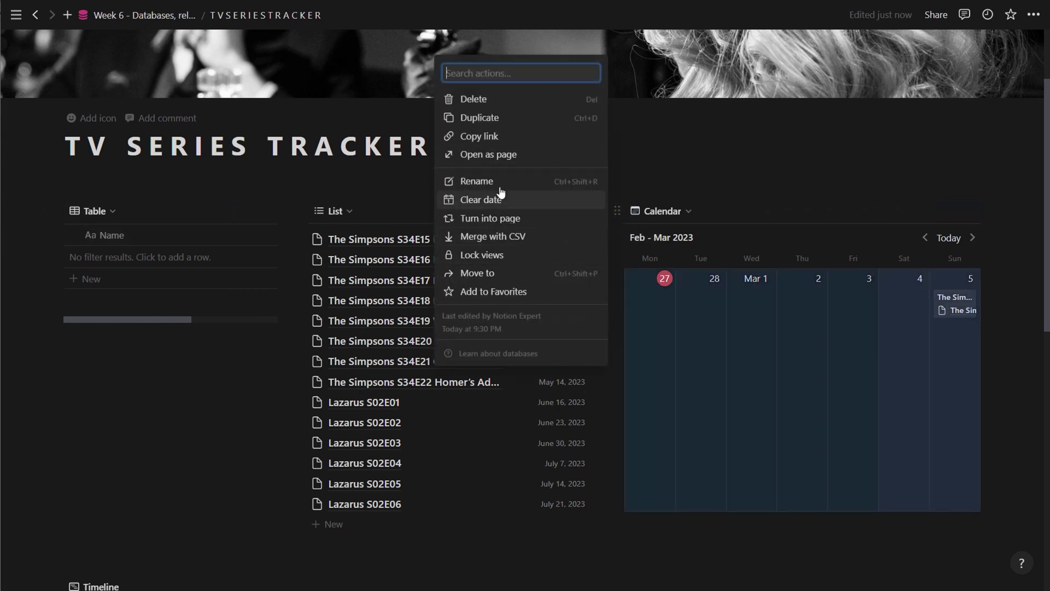
{"action": "left_click", "coordinate": [495, 103]}
{"action": "left_click_drag", "start_coordinate": [610, 227], "coordinate": [771, 228]}
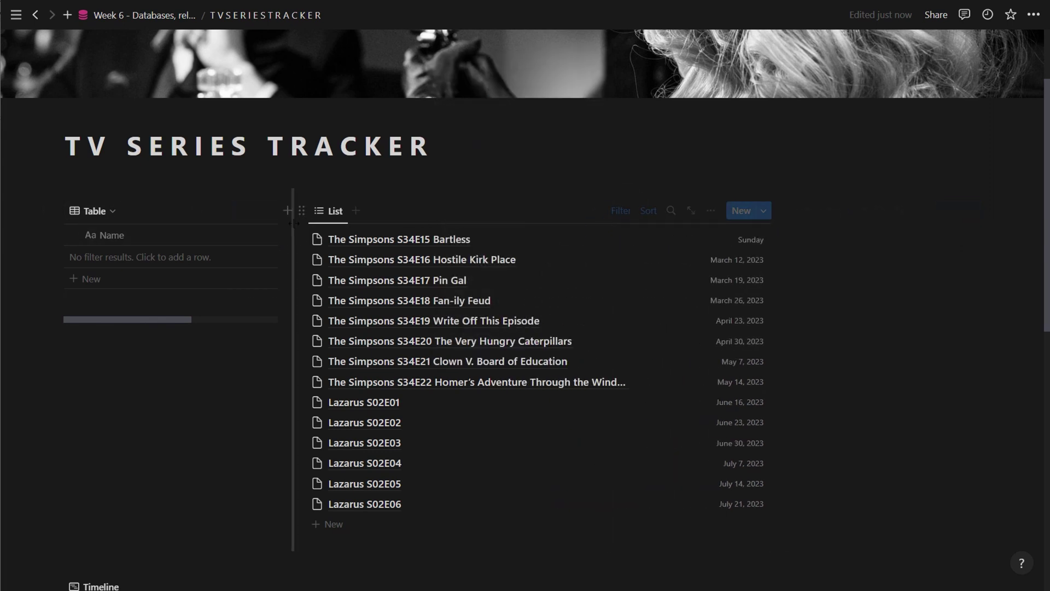
{"action": "left_click_drag", "start_coordinate": [290, 230], "coordinate": [509, 230]}
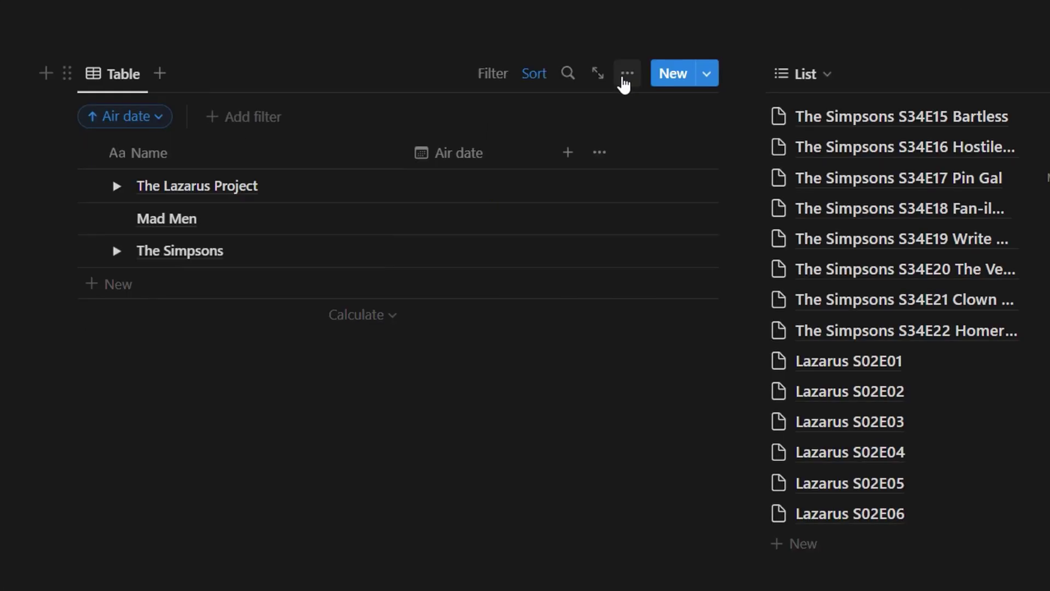
Turn off sub-items for the table view.
{"action": "left_click", "coordinate": [624, 82]}
{"action": "scroll", "coordinate": [541, 295], "scroll_direction": "down", "scroll_amount": 2}
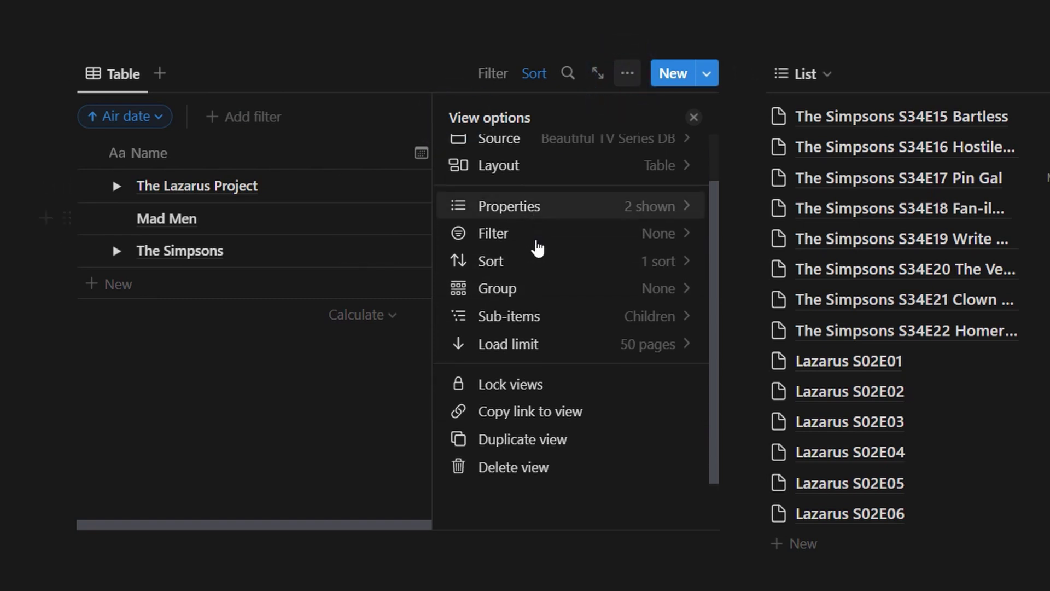
{"action": "left_click", "coordinate": [572, 314]}
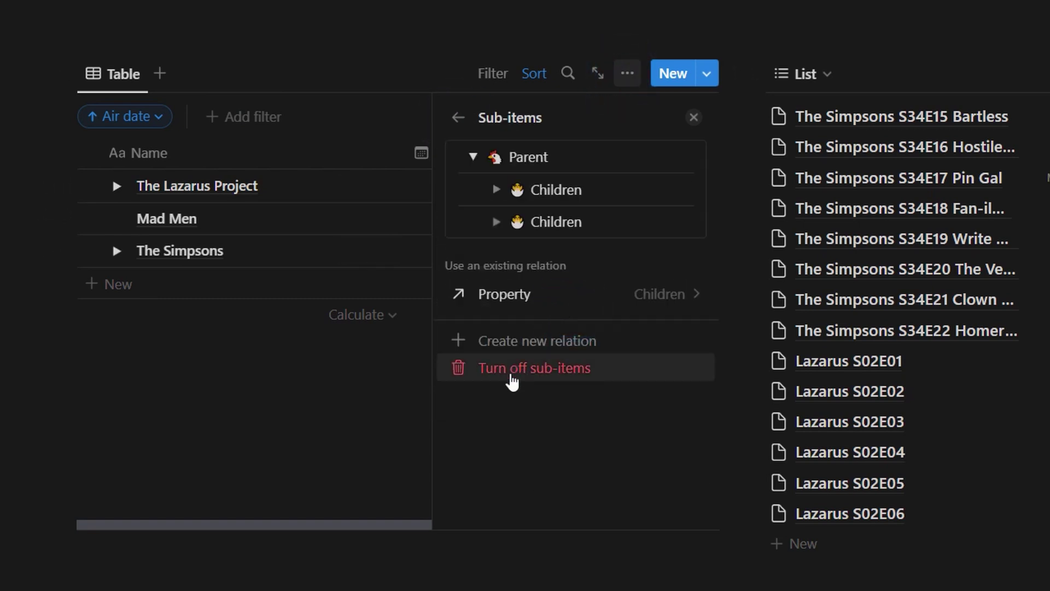
{"action": "left_click", "coordinate": [513, 377]}
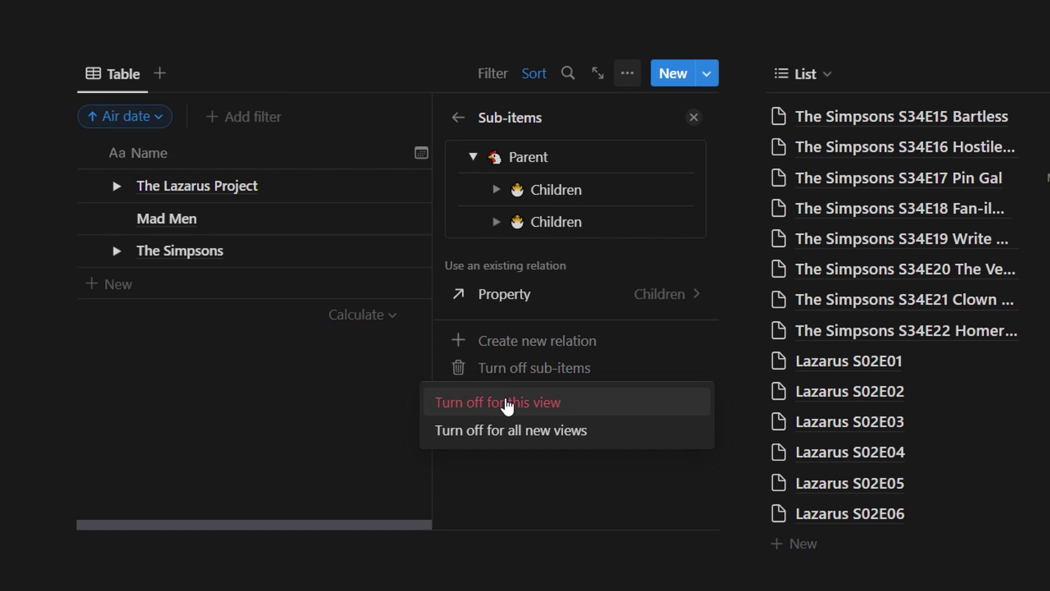
{"action": "left_click", "coordinate": [504, 403]}
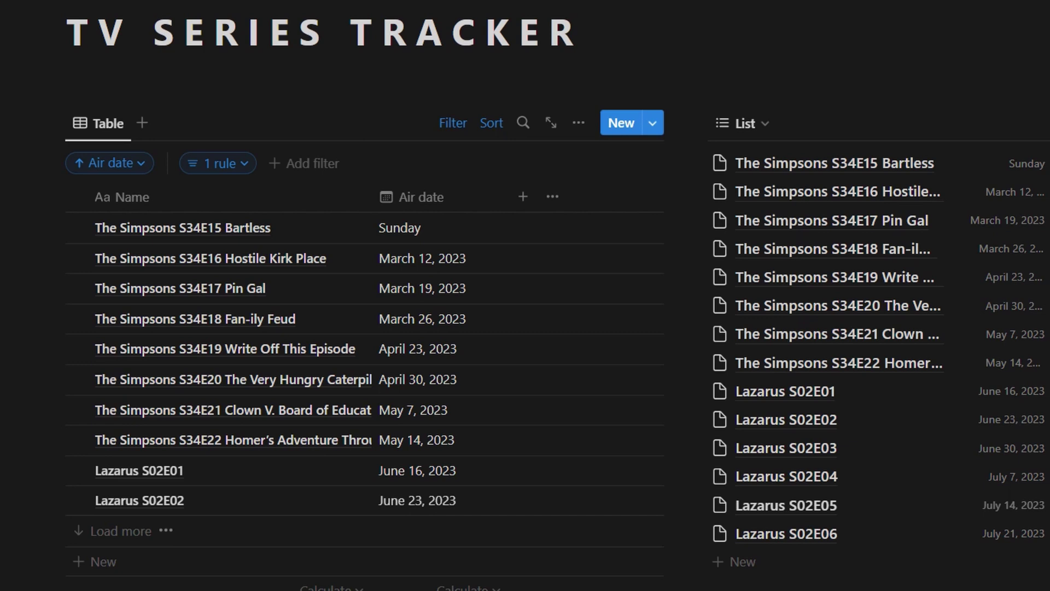
Rename the table view to 'Upcoming'.
{"action": "left_click", "coordinate": [104, 123]}
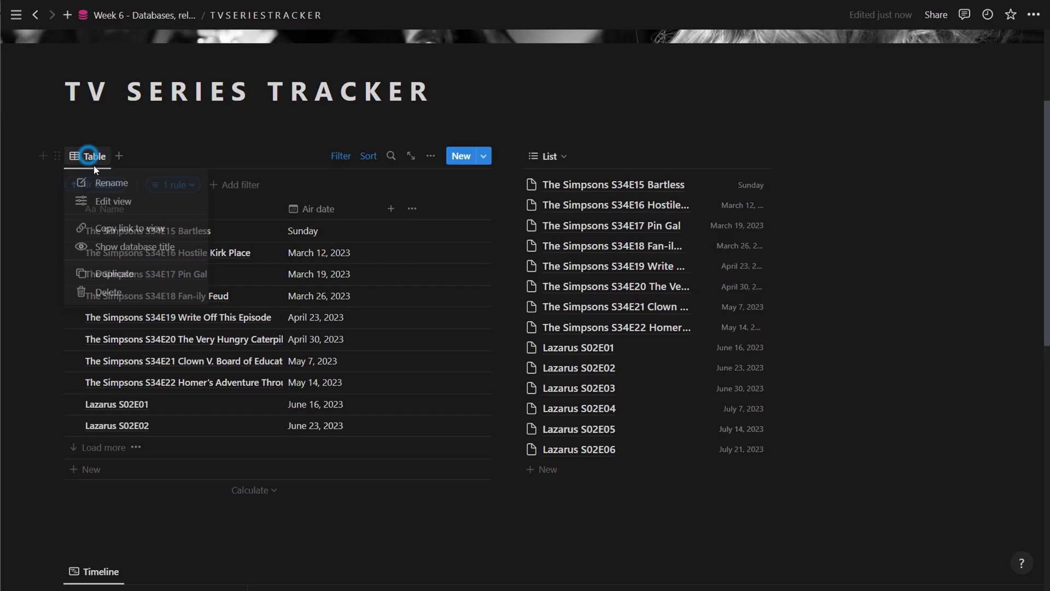
{"action": "left_click", "coordinate": [110, 183]}
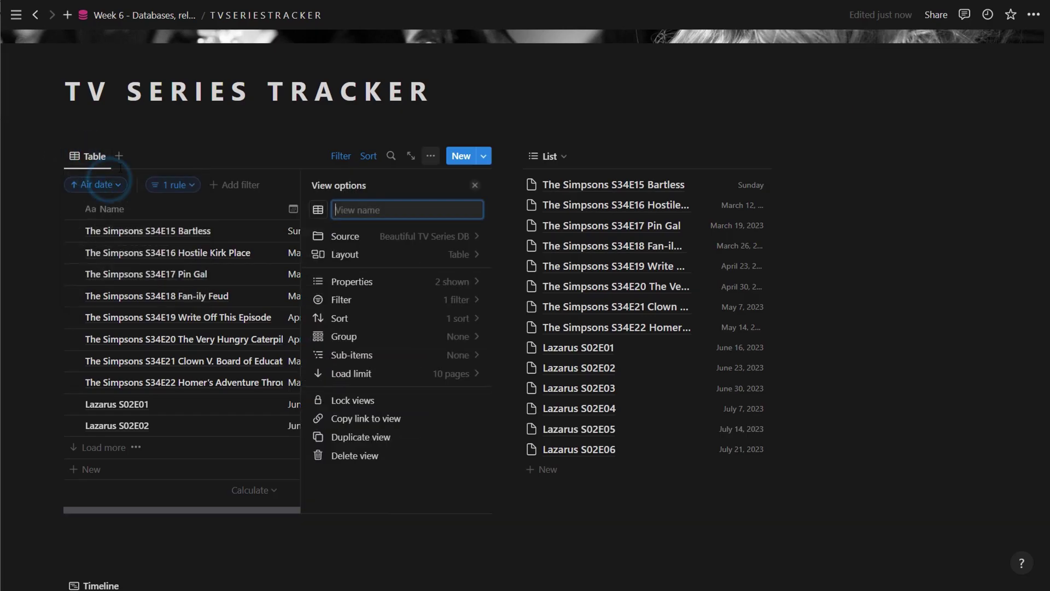
{"action": "type", "text": "Upcoming"}
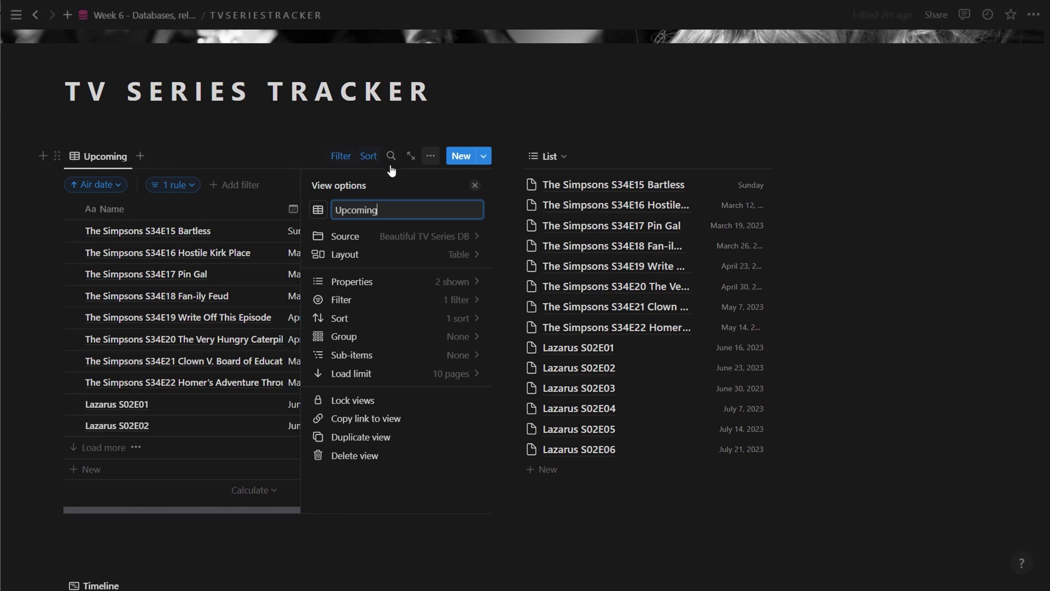
{"action": "left_click", "coordinate": [475, 186]}
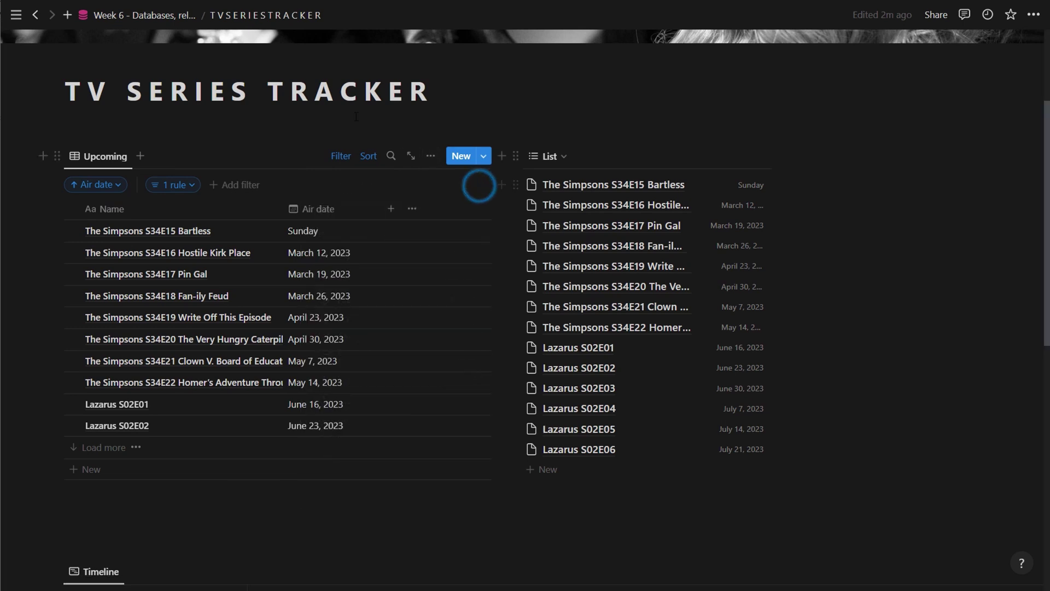
Rename the List view to 'This week' and give it an alarm-clock icon.
{"action": "left_click", "coordinate": [552, 155]}
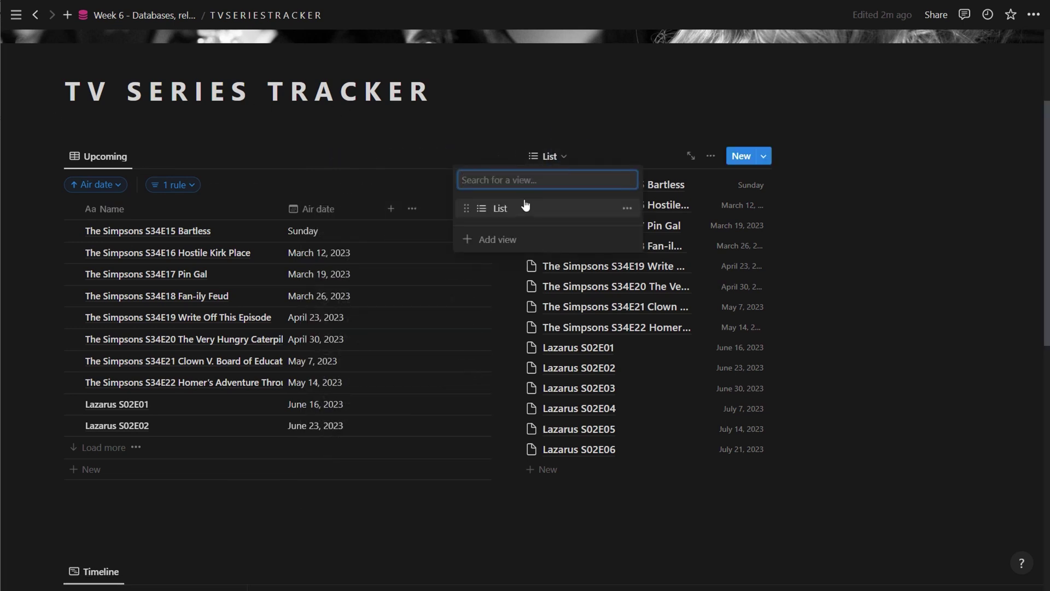
{"action": "left_click", "coordinate": [540, 157]}
{"action": "left_click", "coordinate": [539, 157]}
{"action": "left_click", "coordinate": [628, 209]}
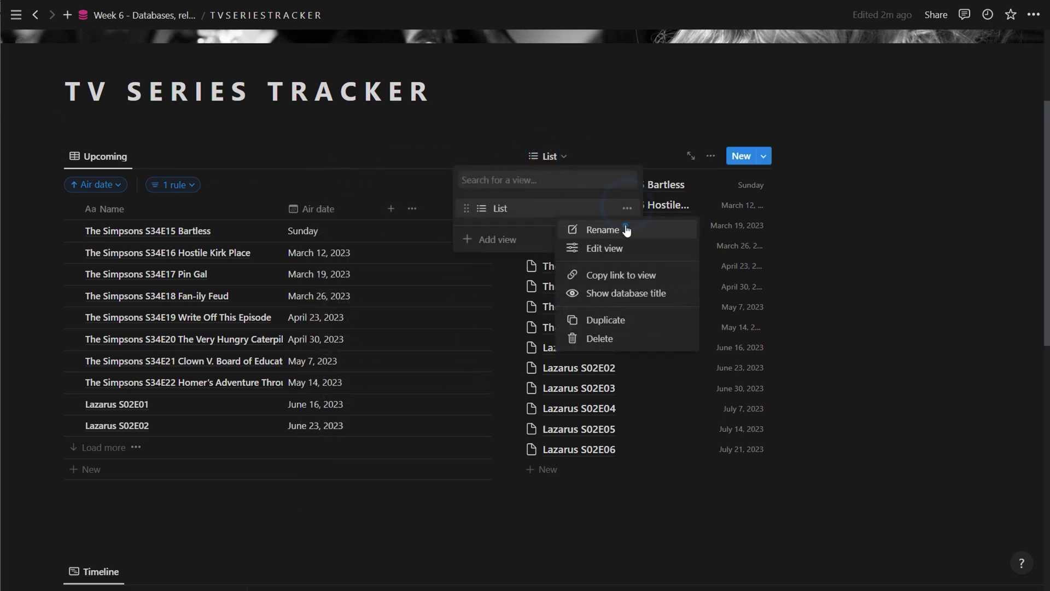
{"action": "left_click", "coordinate": [626, 226]}
{"action": "type", "text": "This week"}
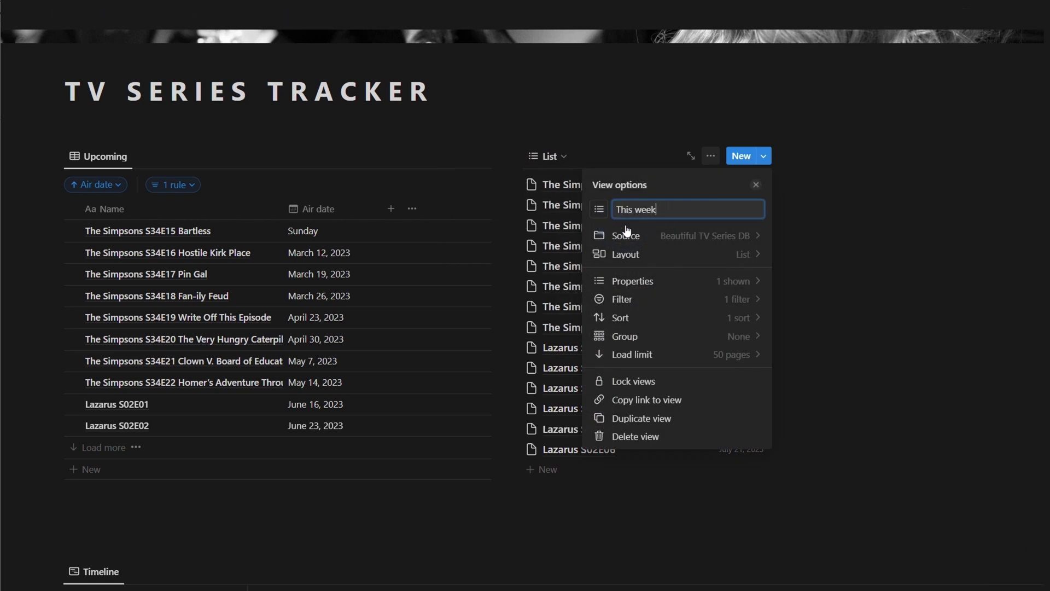
{"action": "left_click", "coordinate": [600, 210]}
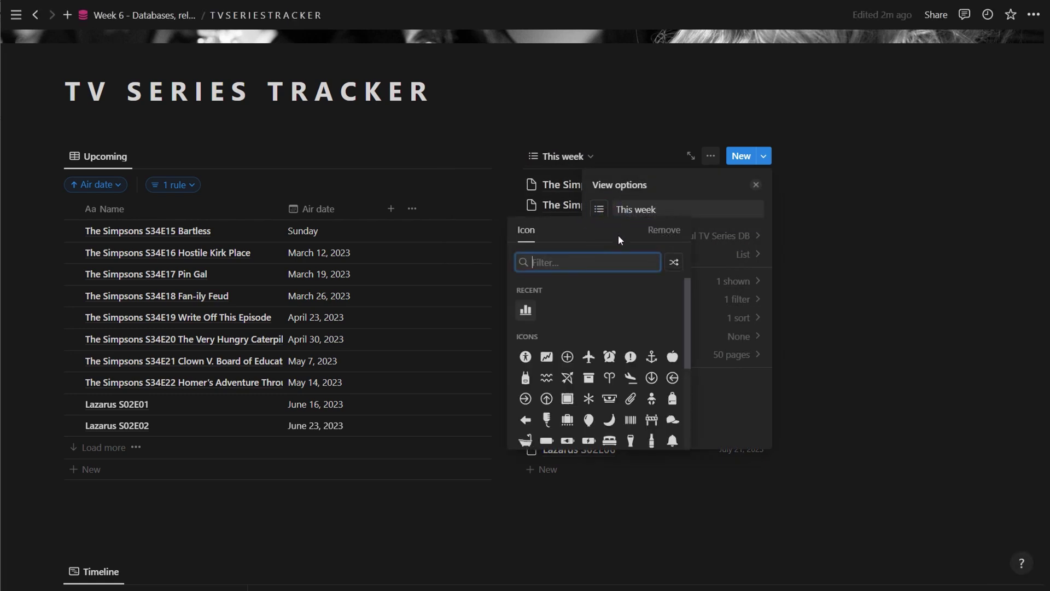
{"action": "left_click", "coordinate": [610, 357]}
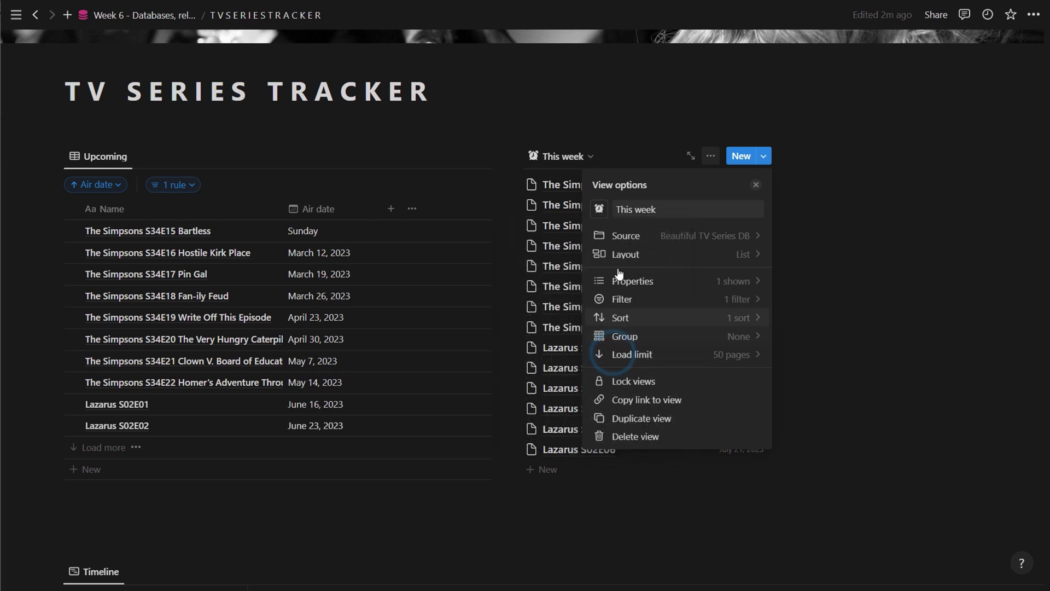
Add a second Air date filter rule: 'Is on or before' 'One week from now'.
{"action": "left_click", "coordinate": [722, 299]}
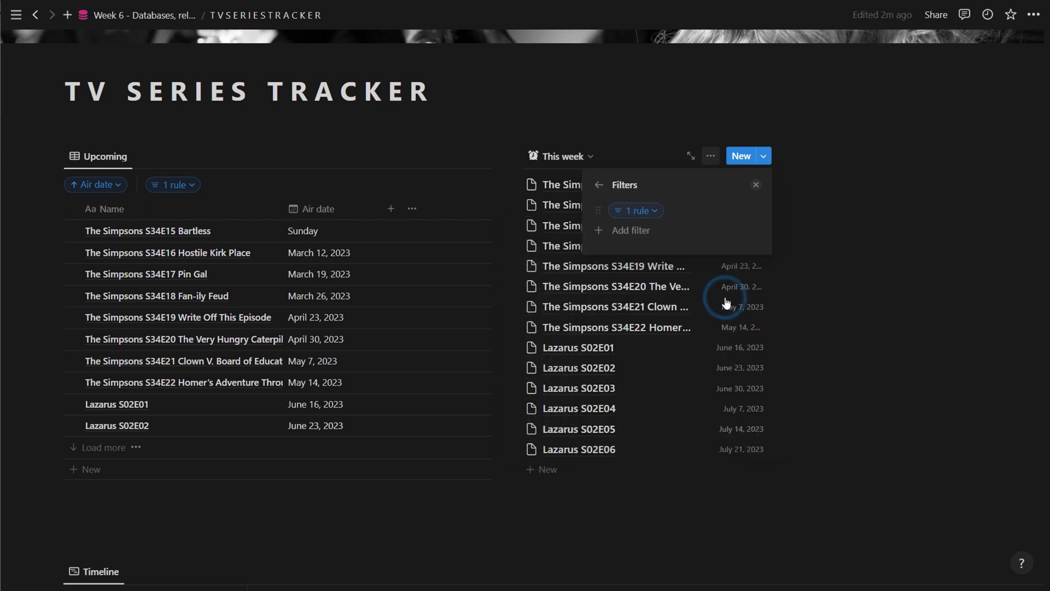
{"action": "left_click", "coordinate": [650, 211]}
{"action": "left_click", "coordinate": [570, 271]}
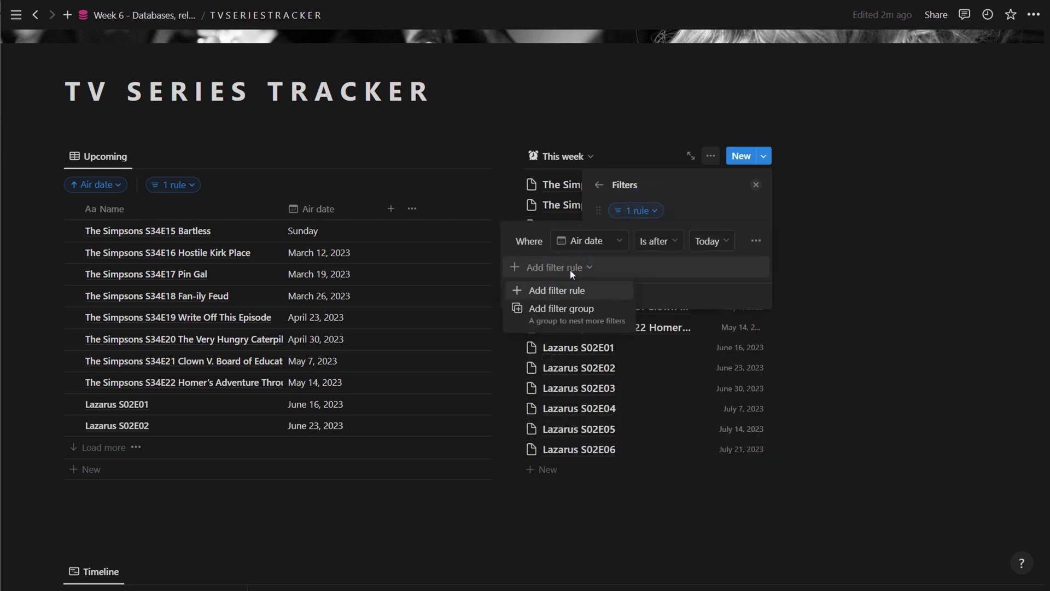
{"action": "left_click", "coordinate": [586, 295]}
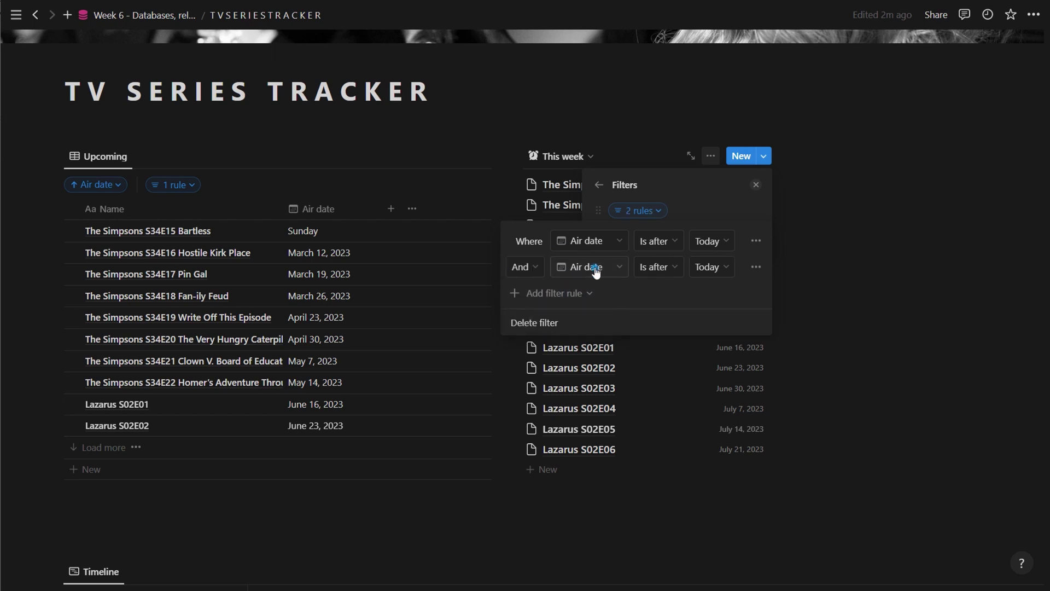
{"action": "left_click", "coordinate": [596, 268]}
{"action": "left_click", "coordinate": [656, 268]}
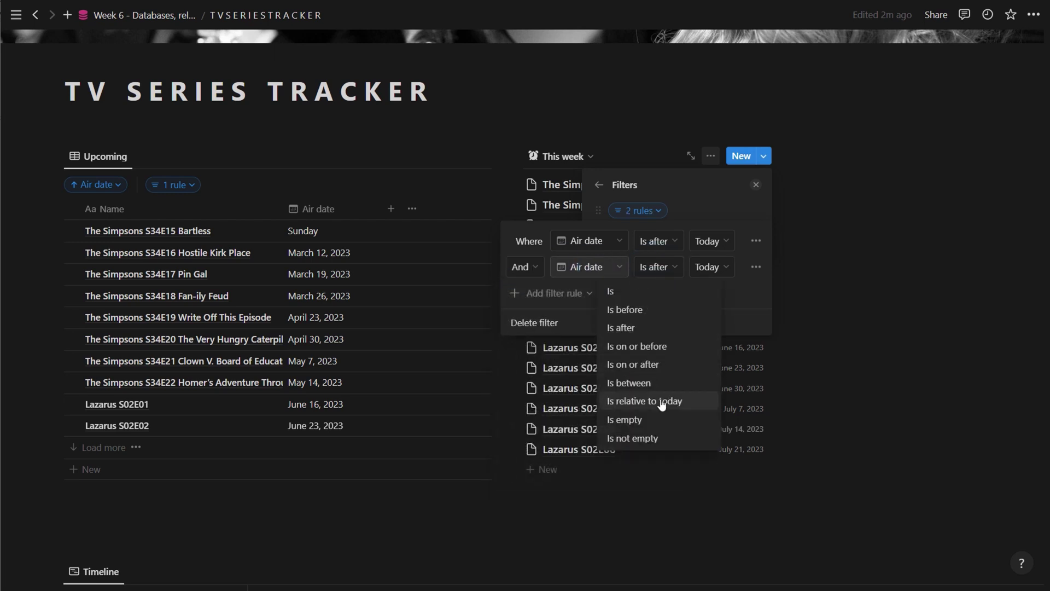
{"action": "left_click", "coordinate": [640, 400]}
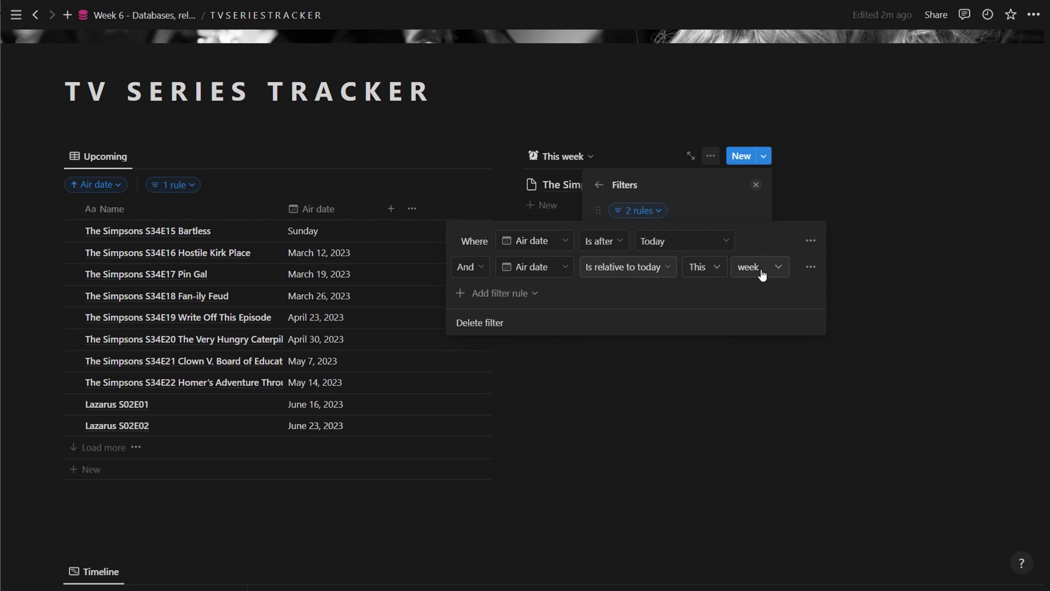
{"action": "left_click", "coordinate": [660, 268]}
{"action": "left_click", "coordinate": [668, 355]}
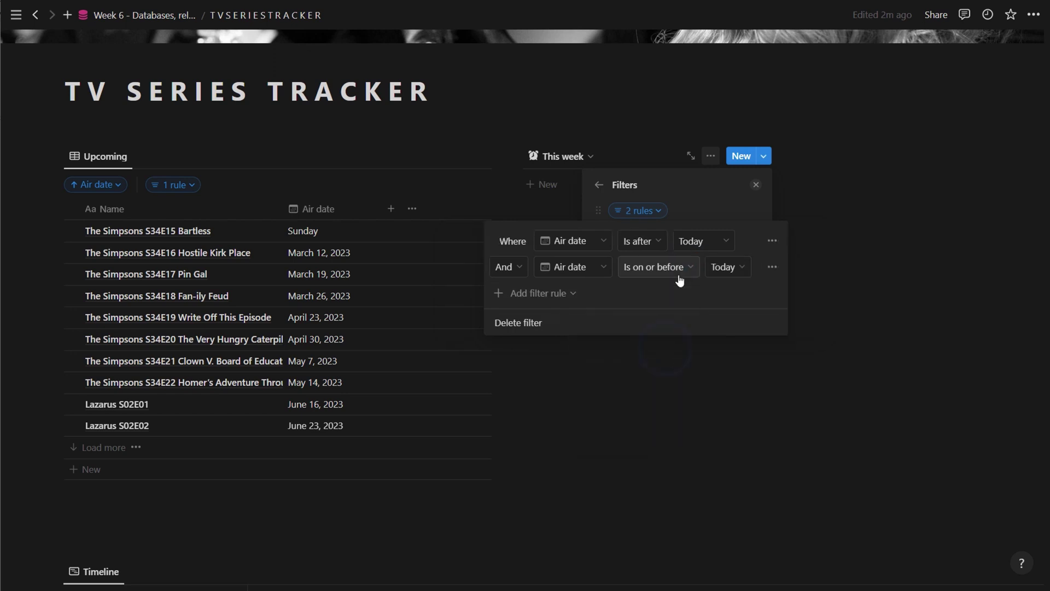
{"action": "left_click", "coordinate": [726, 268]}
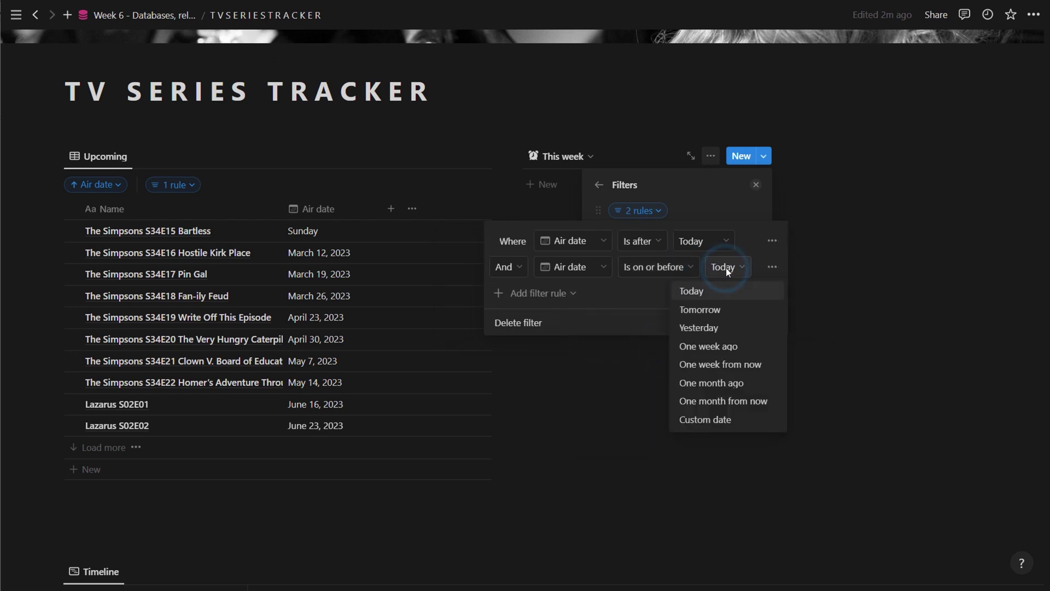
{"action": "left_click", "coordinate": [737, 365]}
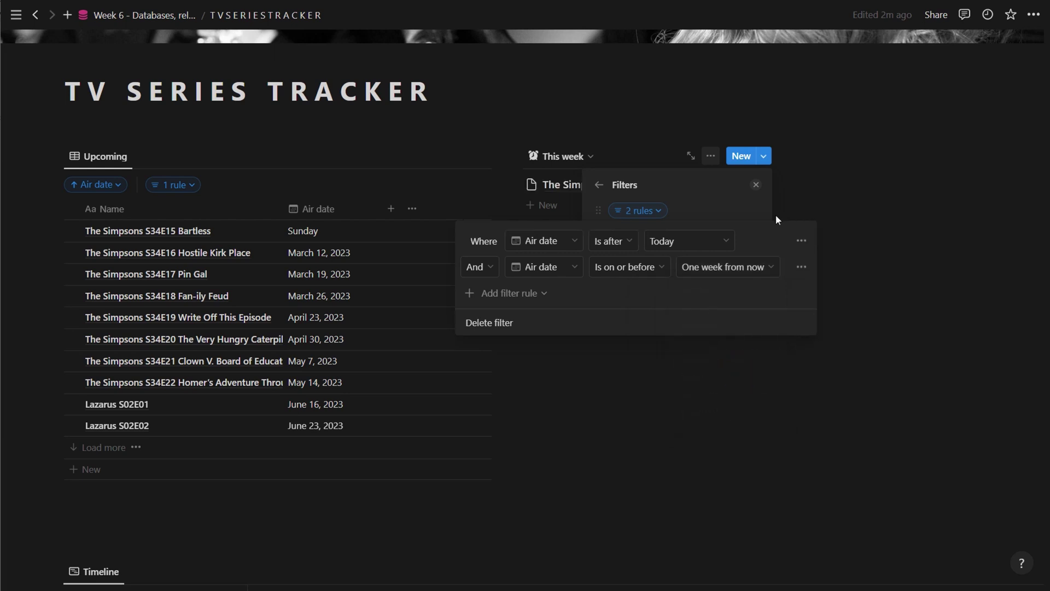
{"action": "left_click", "coordinate": [756, 185]}
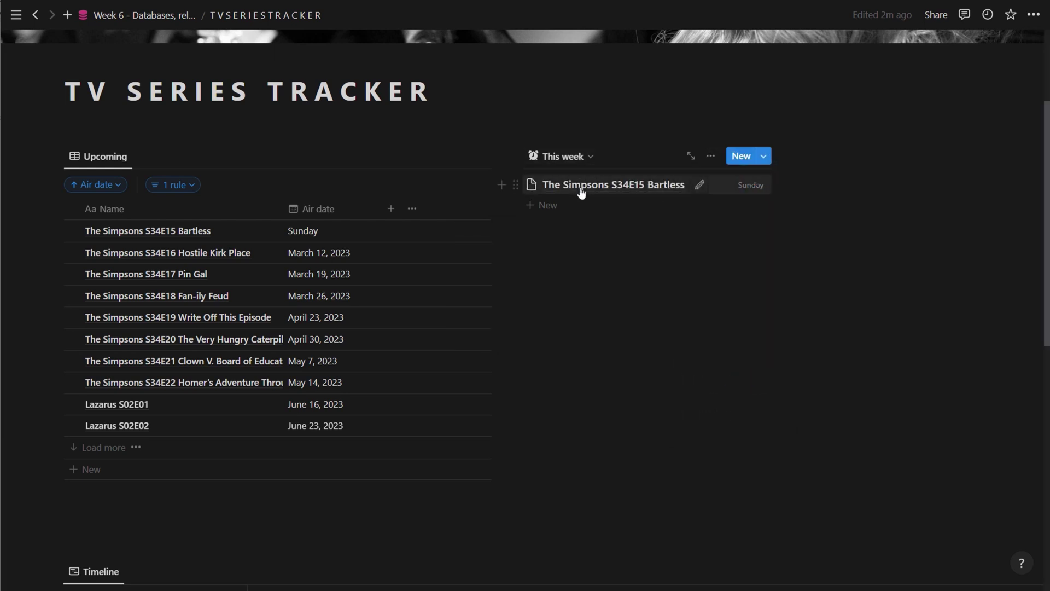
{"action": "left_click", "coordinate": [711, 156]}
Switch the This week view's layout to Gallery.
{"action": "left_click", "coordinate": [711, 157]}
{"action": "left_click", "coordinate": [711, 157]}
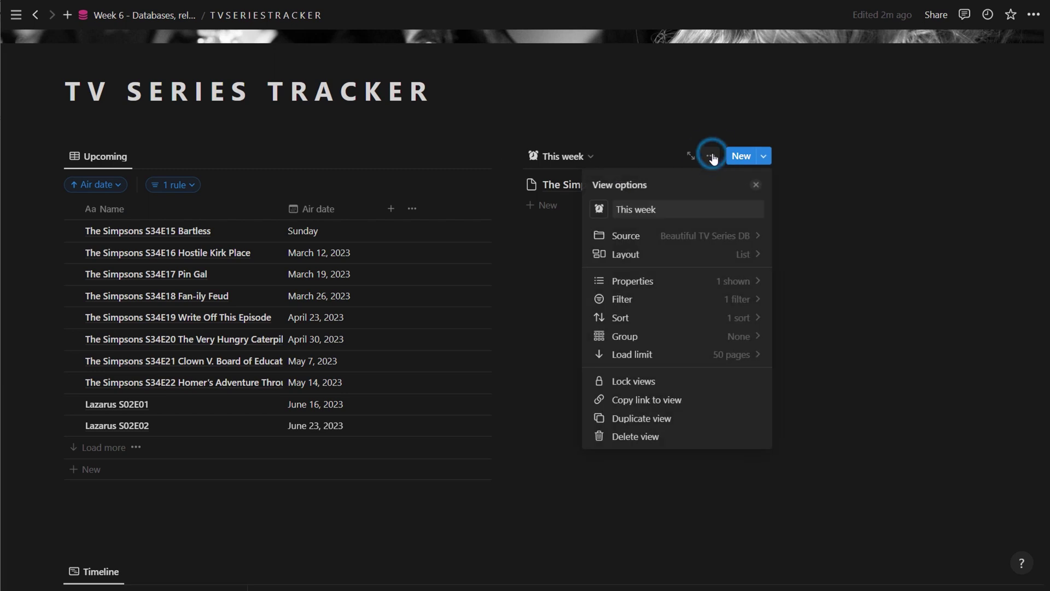
{"action": "left_click", "coordinate": [711, 156]}
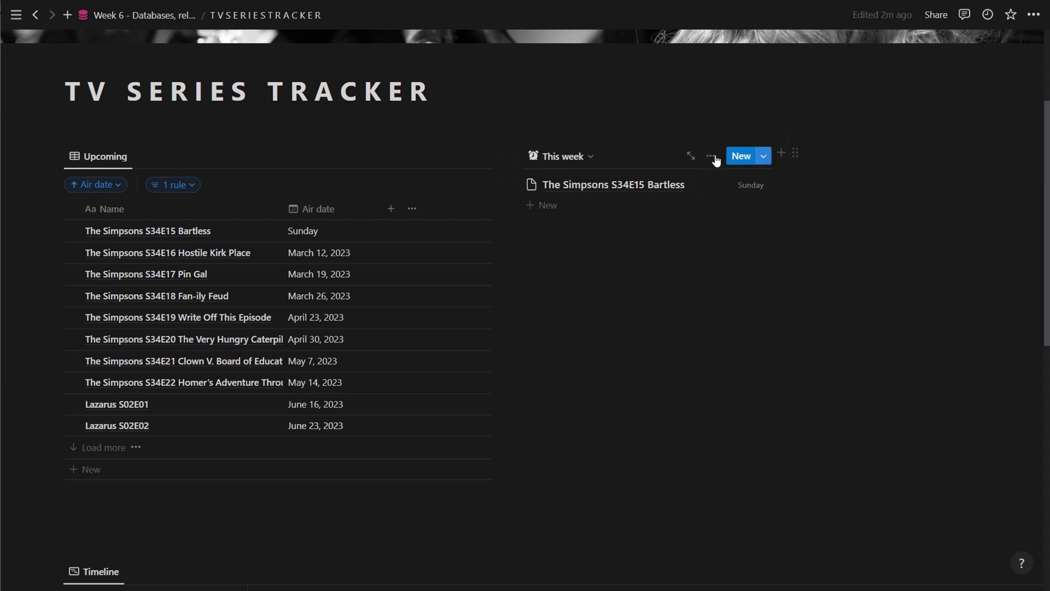
{"action": "left_click", "coordinate": [712, 156]}
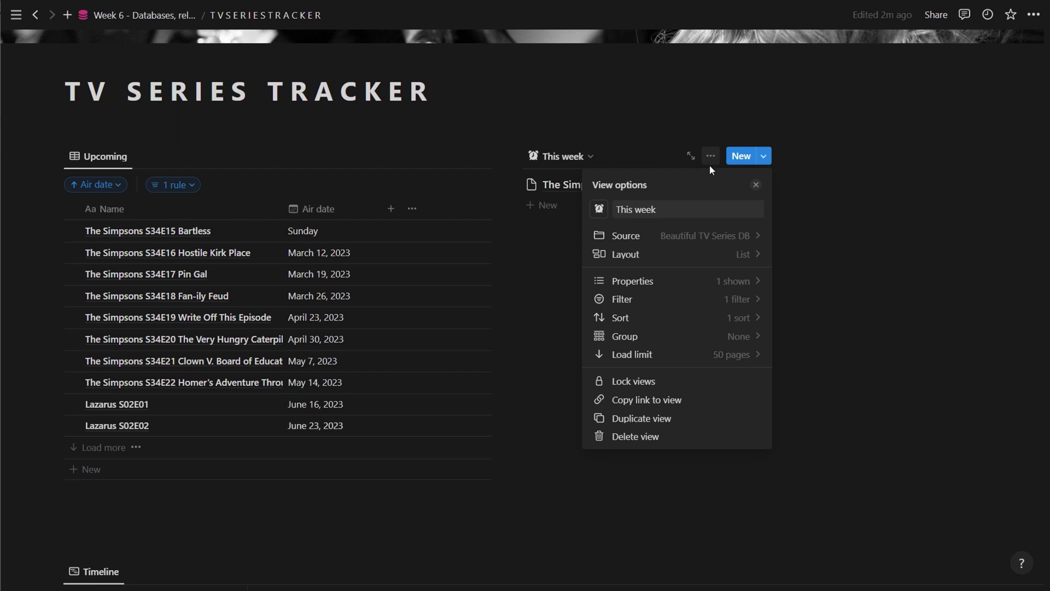
{"action": "left_click", "coordinate": [711, 256]}
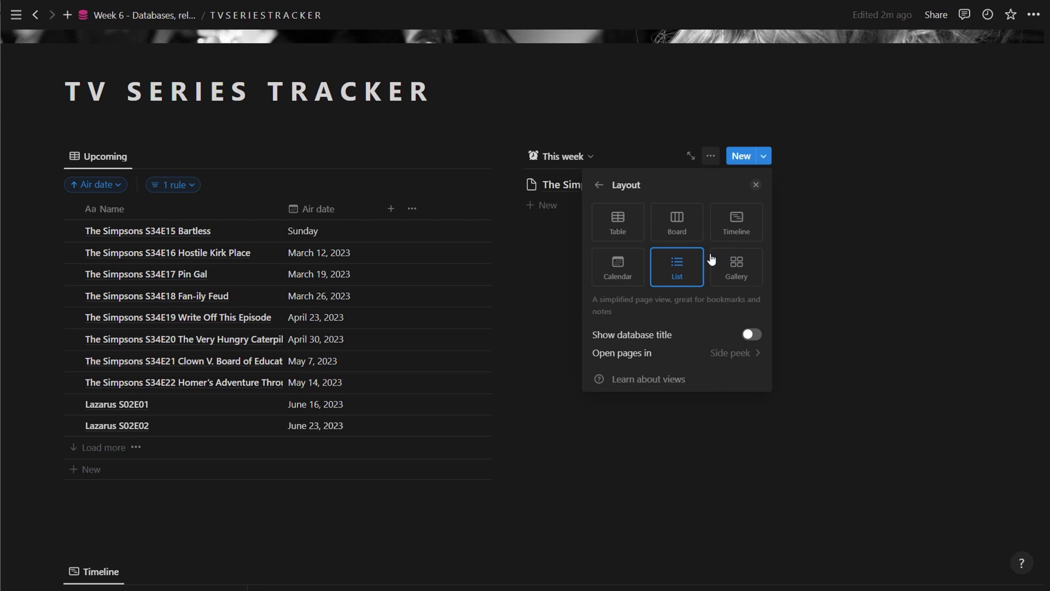
{"action": "left_click", "coordinate": [742, 264]}
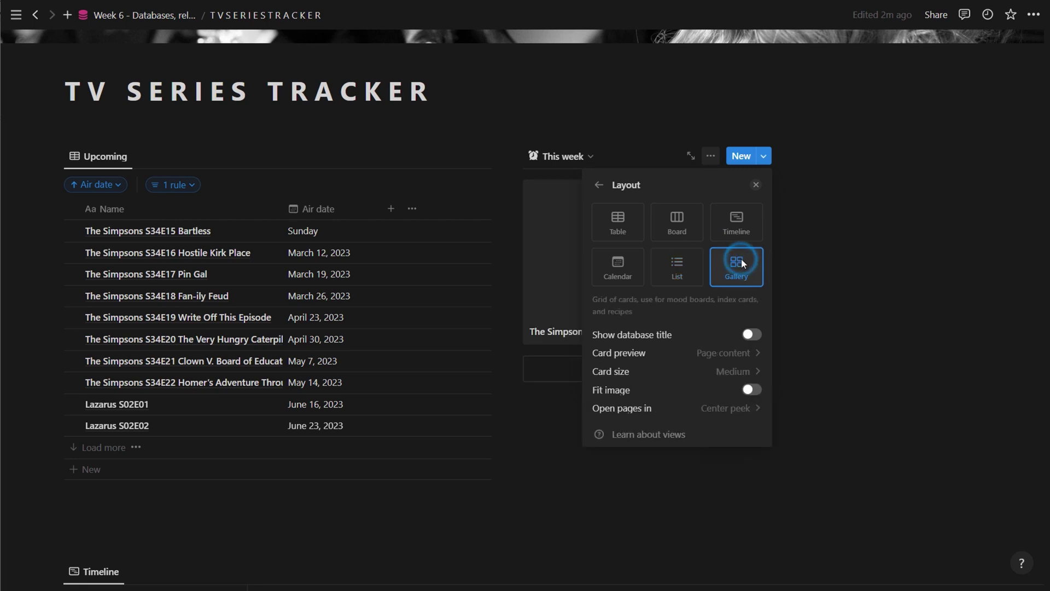
{"action": "left_click", "coordinate": [868, 301]}
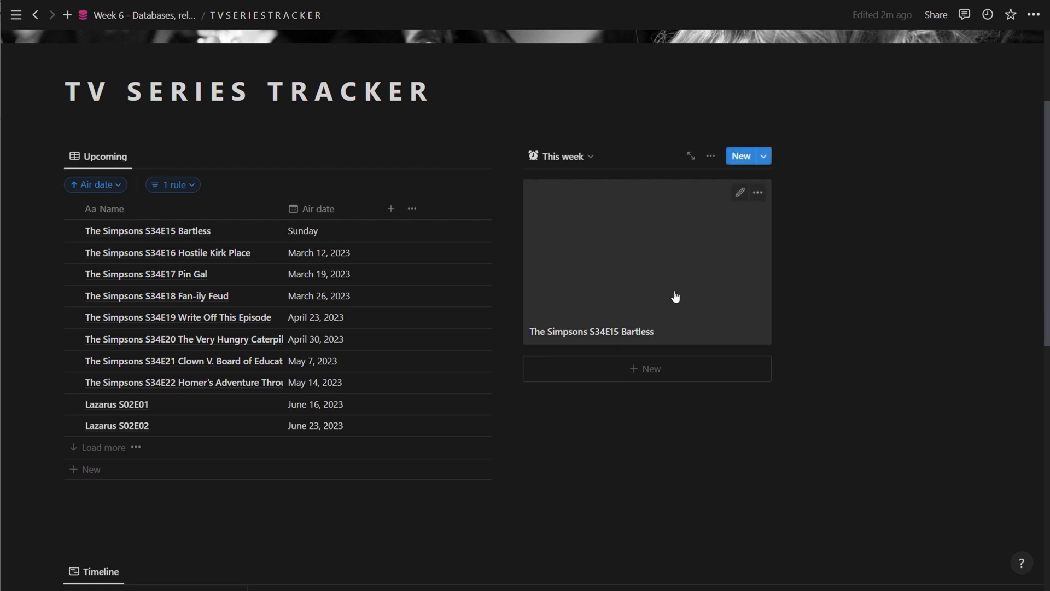
Show the Air date property on the gallery cards.
{"action": "left_click", "coordinate": [710, 155]}
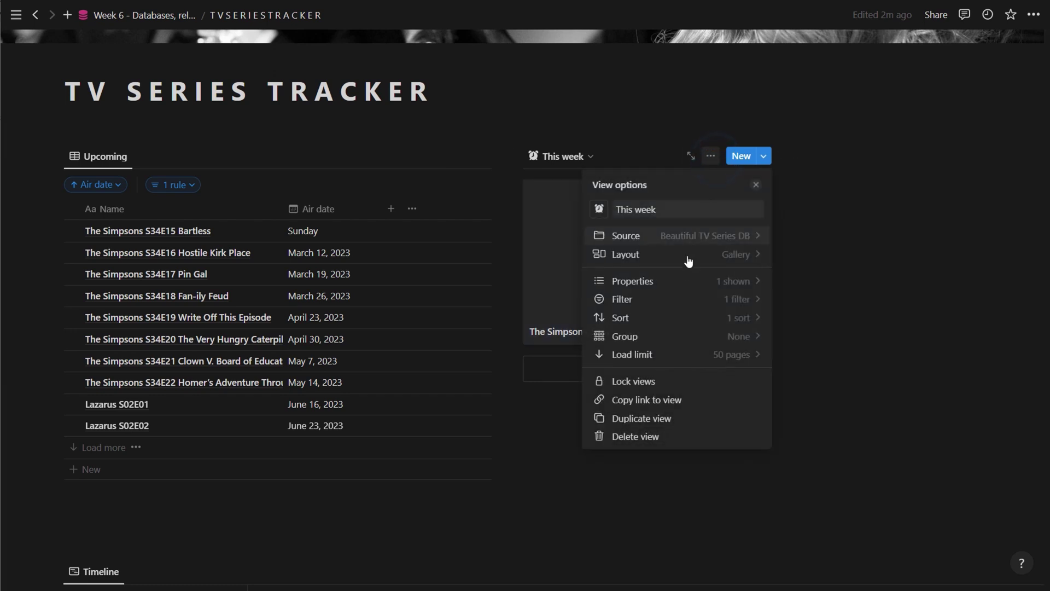
{"action": "left_click", "coordinate": [686, 290]}
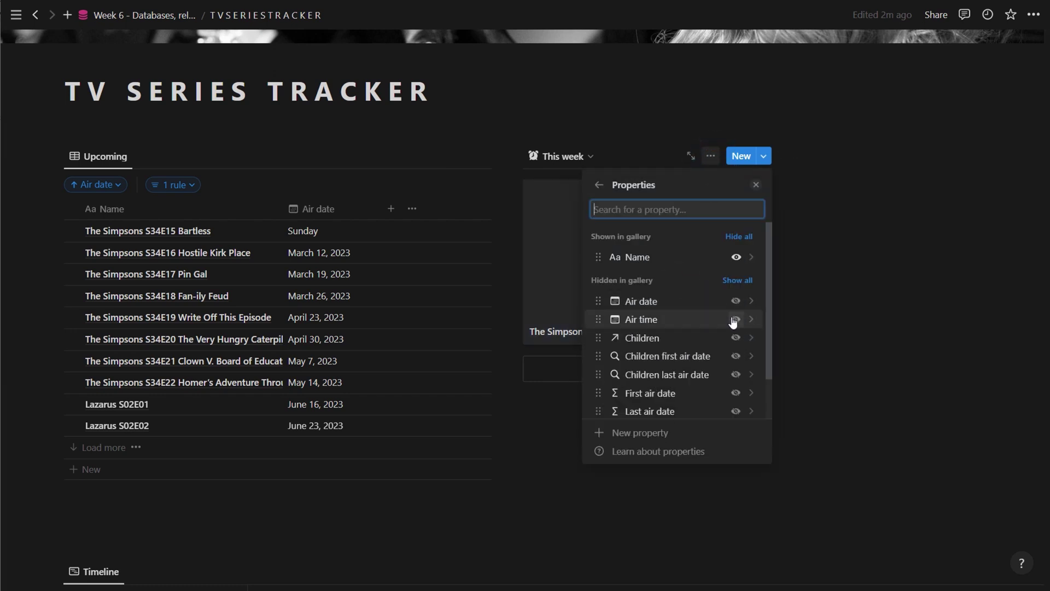
{"action": "left_click", "coordinate": [736, 301]}
{"action": "left_click", "coordinate": [861, 301]}
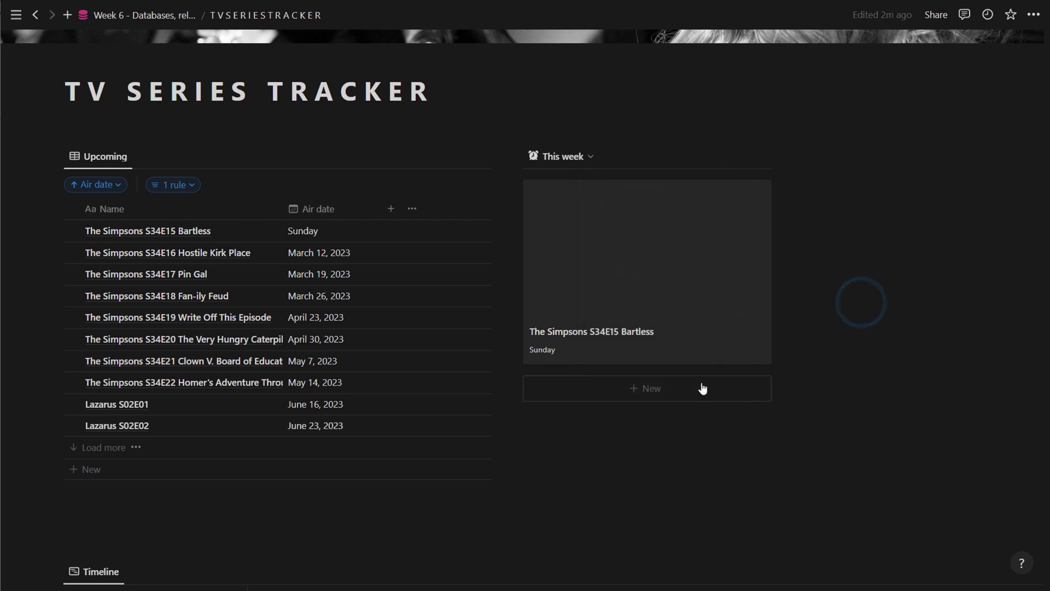
Set the gallery's card preview to Page cover and card size to Small.
{"action": "left_click", "coordinate": [711, 156]}
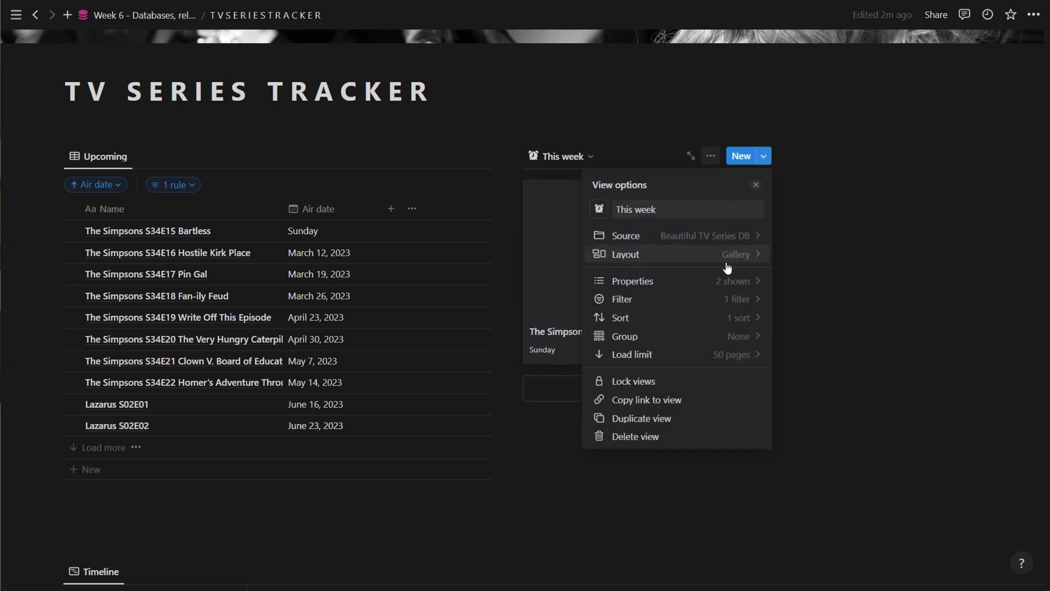
{"action": "left_click", "coordinate": [726, 263]}
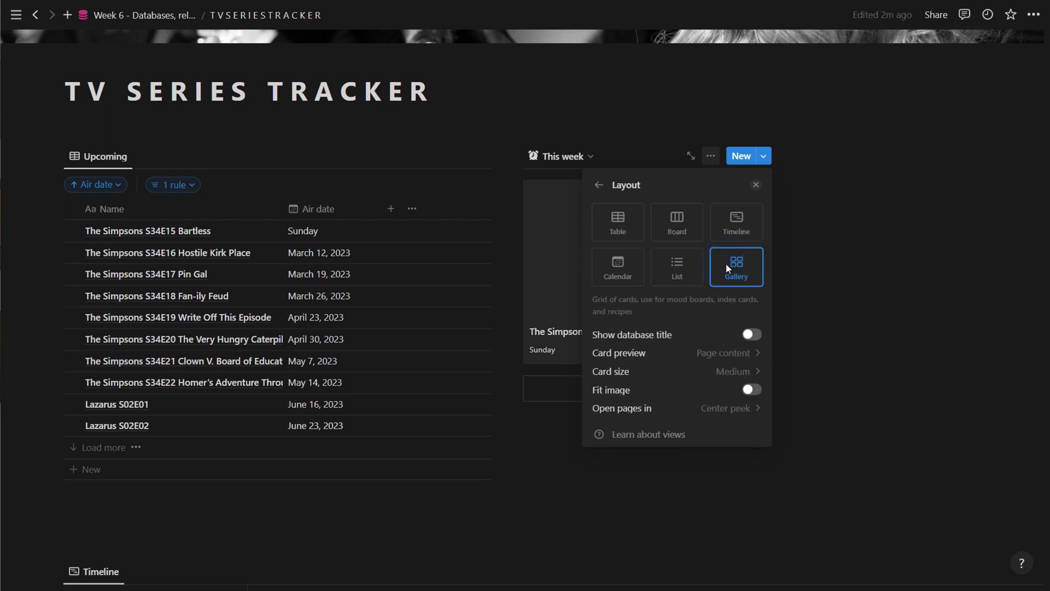
{"action": "left_click", "coordinate": [738, 354]}
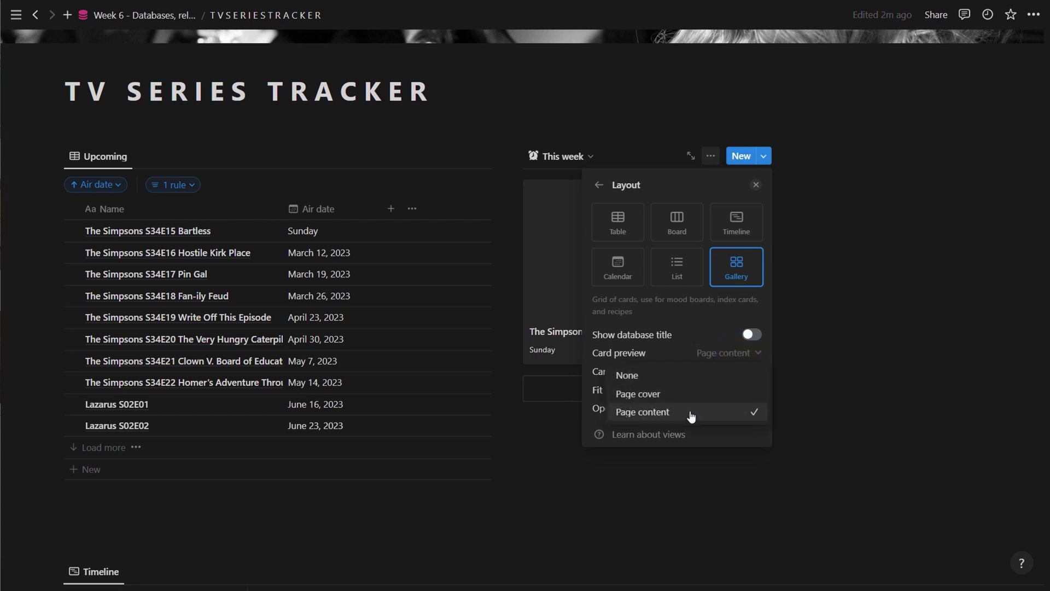
{"action": "left_click", "coordinate": [682, 394]}
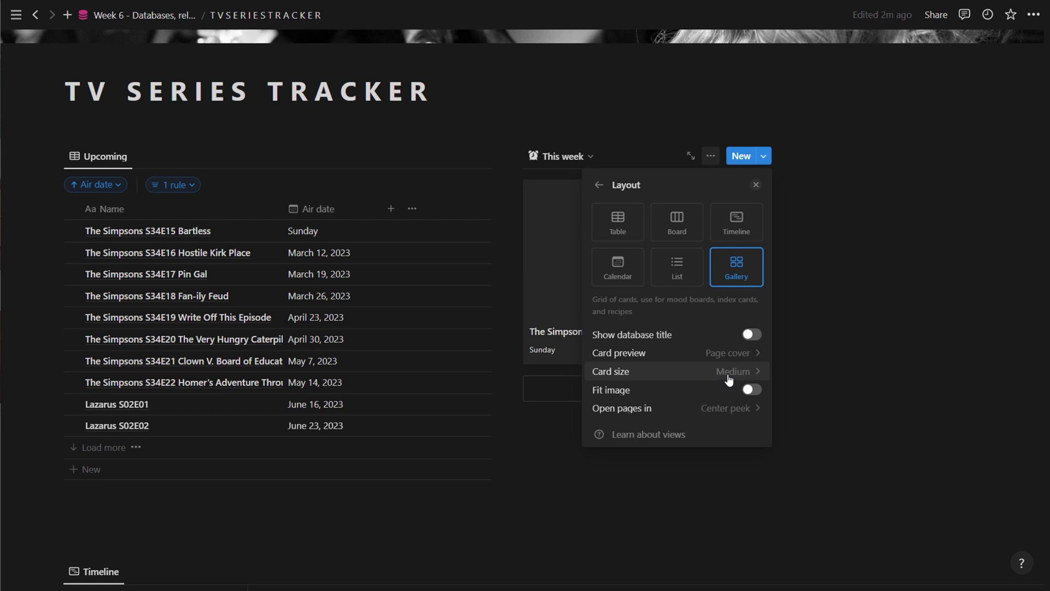
{"action": "left_click", "coordinate": [729, 377]}
{"action": "left_click", "coordinate": [681, 394]}
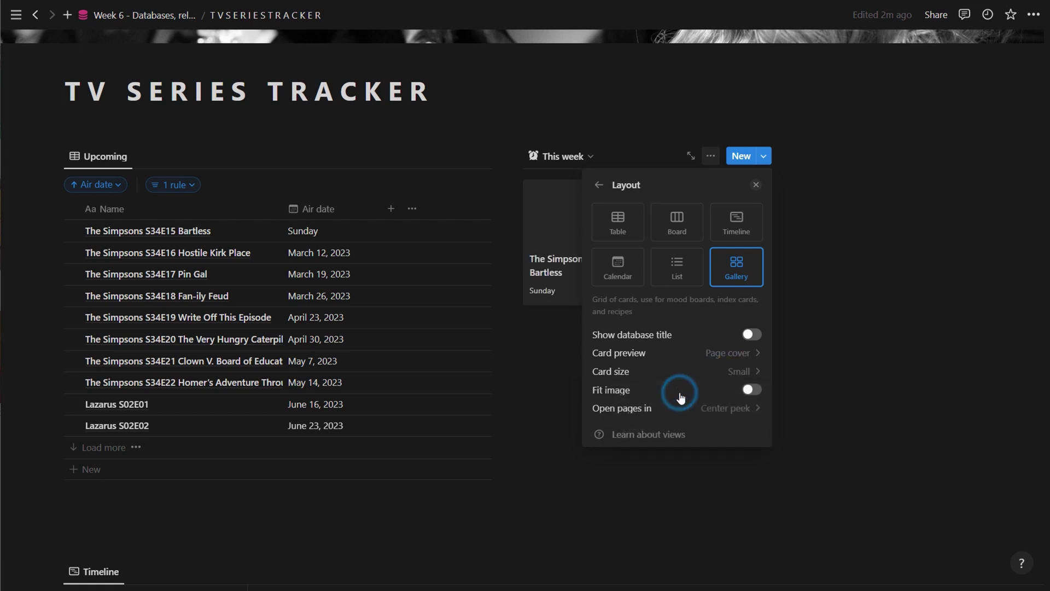
{"action": "left_click", "coordinate": [793, 364]}
{"action": "scroll", "coordinate": [570, 181], "scroll_direction": "down", "scroll_amount": 1}
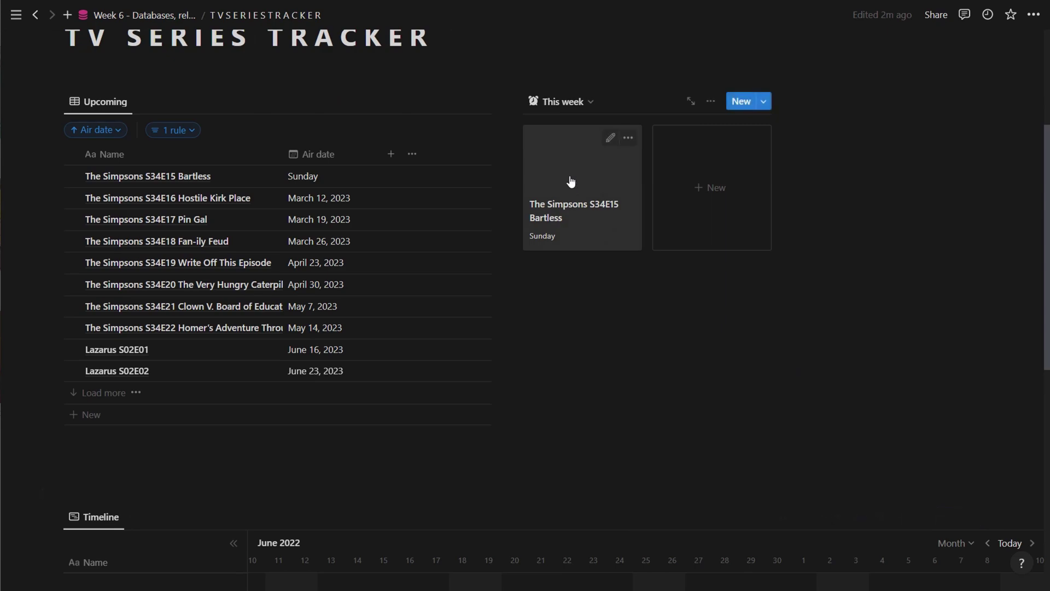
Add a Simpsons cover image to the Bartless episode page.
{"action": "left_click", "coordinate": [569, 179]}
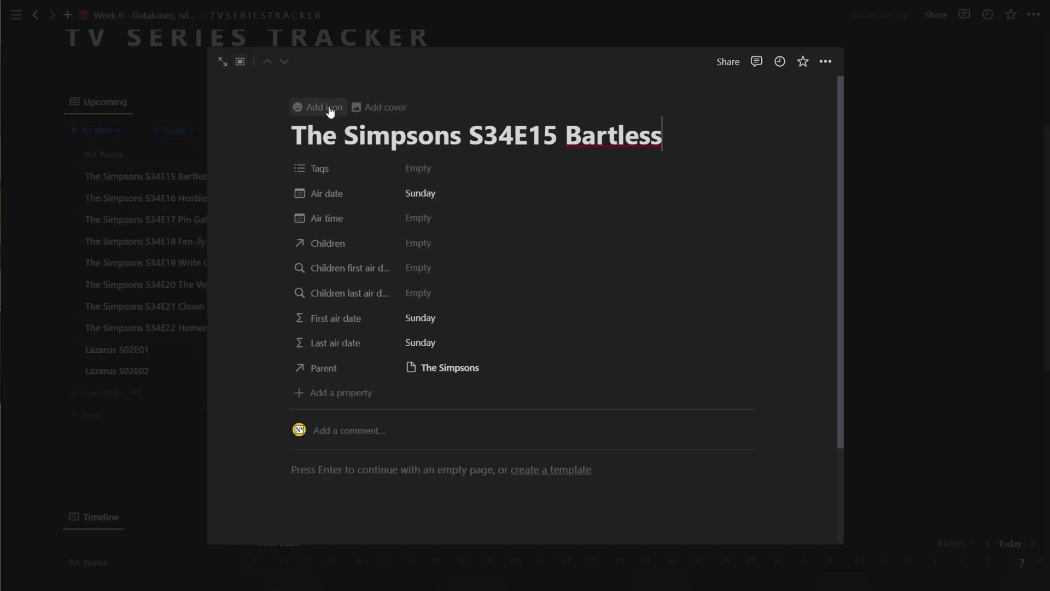
{"action": "left_click", "coordinate": [380, 115]}
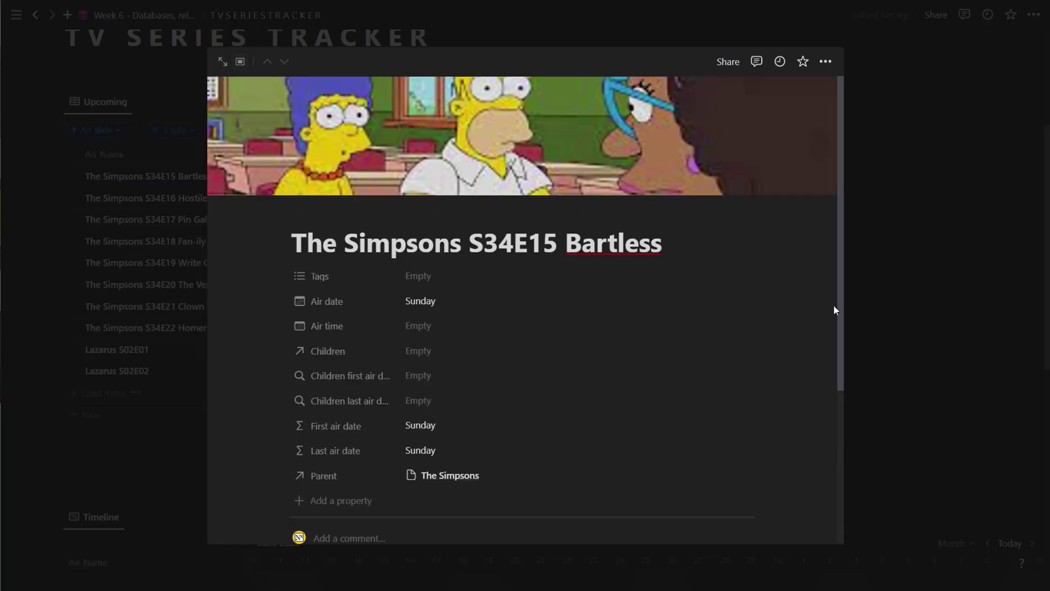
{"action": "left_click", "coordinate": [905, 289]}
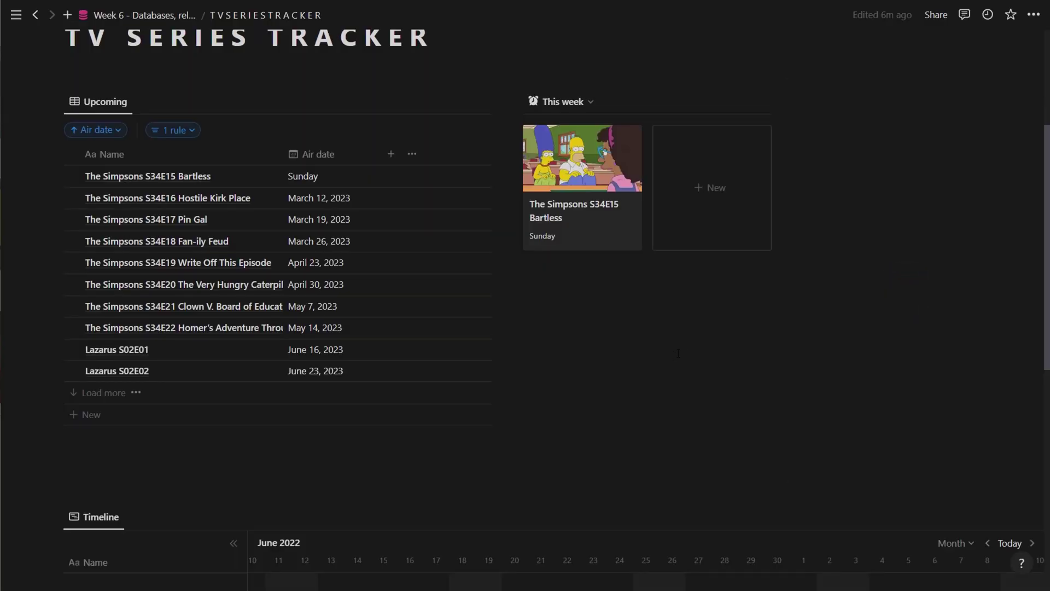
{"action": "scroll", "coordinate": [679, 352], "scroll_direction": "up", "scroll_amount": 2}
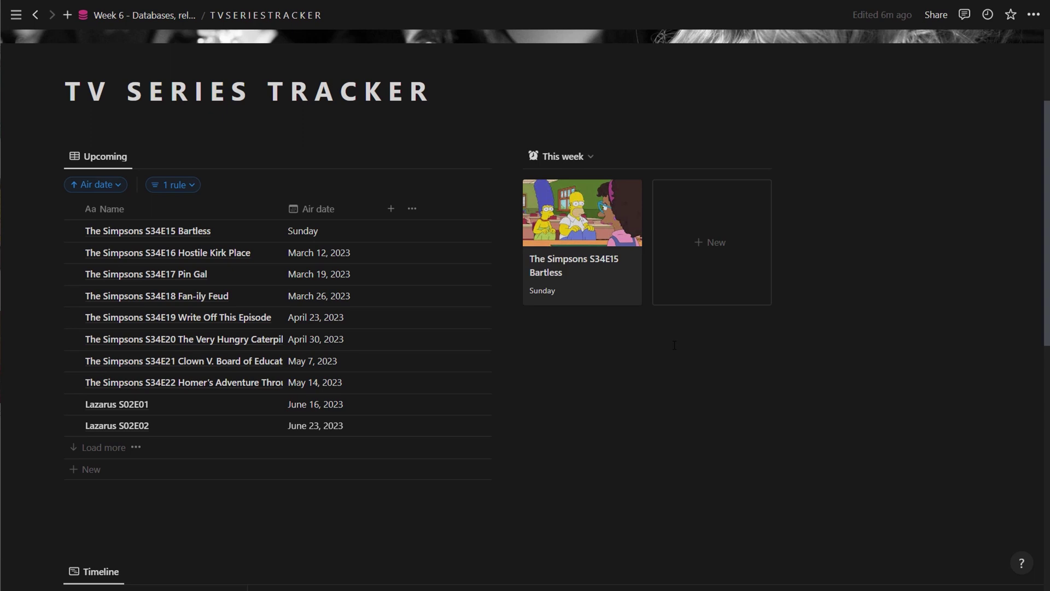
Move This week gallery to the left, Upcoming table right, and widen both columns.
{"action": "mouse_move", "coordinate": [514, 142]}
{"action": "left_click_drag", "start_coordinate": [55, 157], "coordinate": [842, 157]}
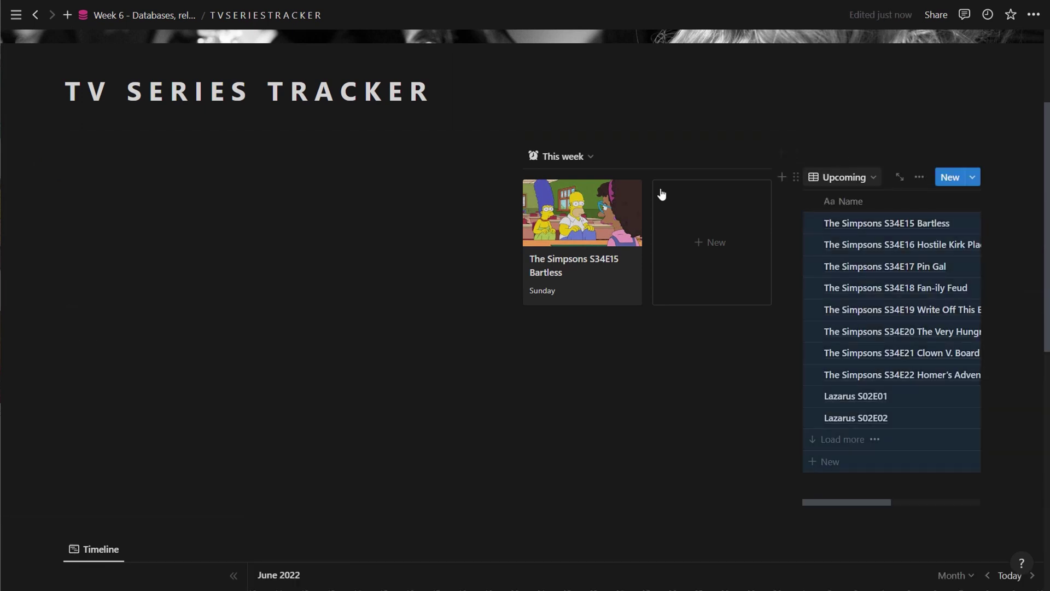
{"action": "left_click_drag", "start_coordinate": [515, 155], "coordinate": [135, 169]}
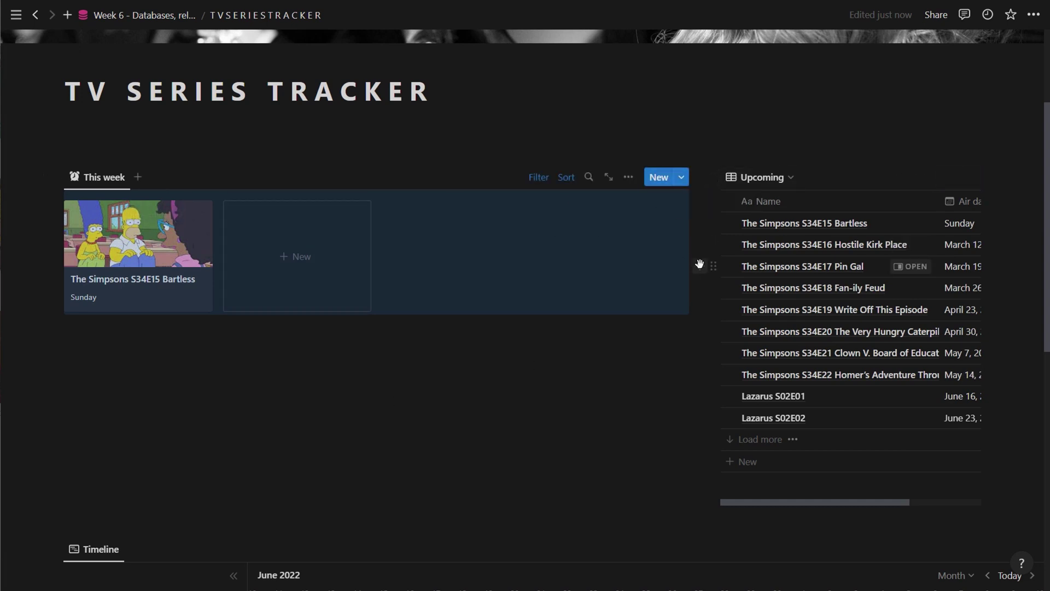
{"action": "left_click_drag", "start_coordinate": [691, 260], "coordinate": [443, 253]}
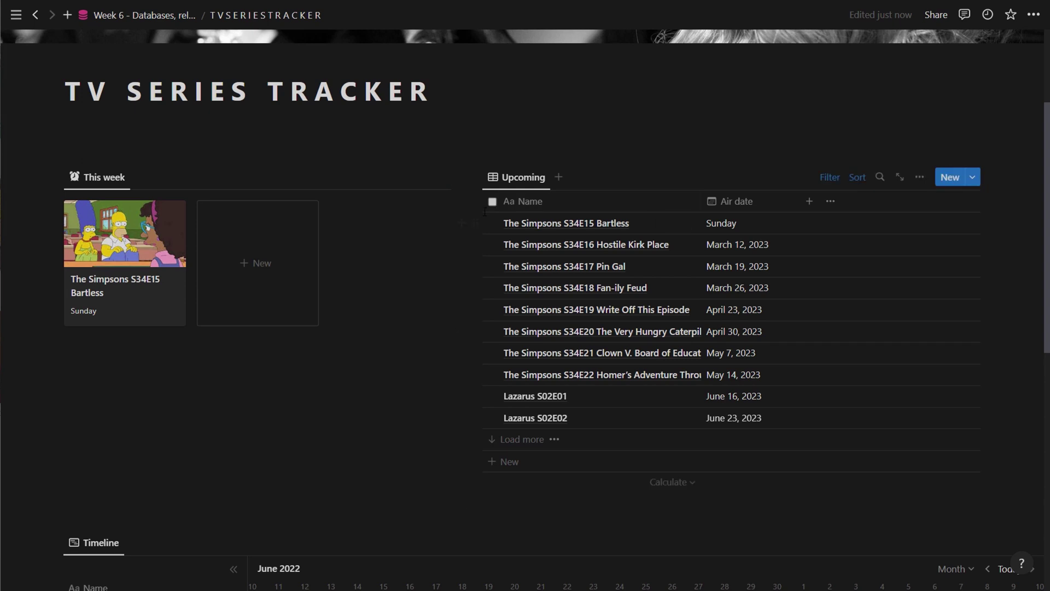
{"action": "left_click_drag", "start_coordinate": [468, 203], "coordinate": [518, 203]}
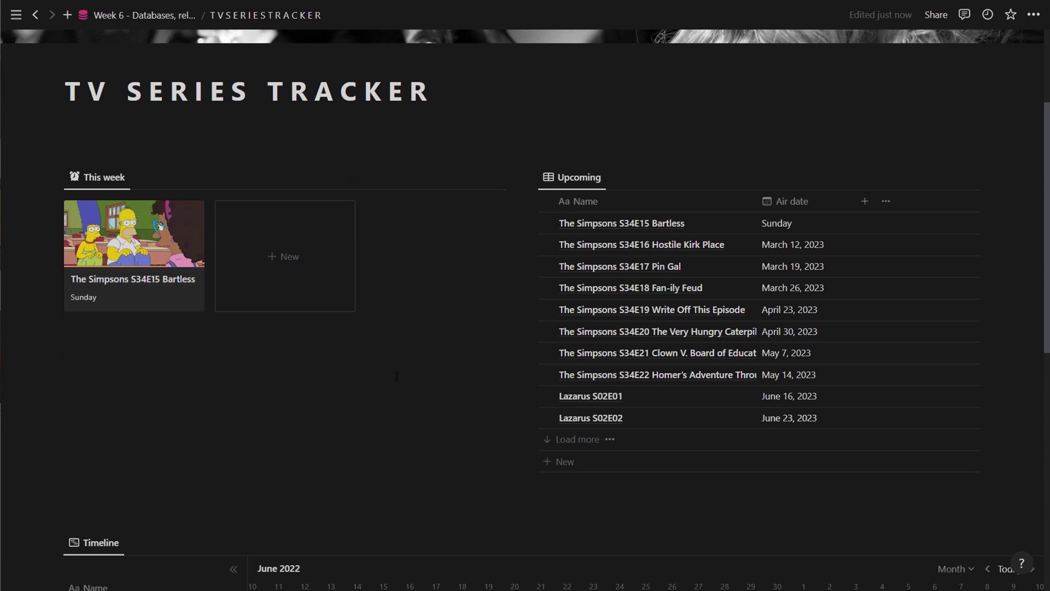
Expand The Simpsons' S34 episodes, widen the Name column, and open the table's properties.
{"action": "scroll", "coordinate": [397, 376], "scroll_direction": "down", "scroll_amount": 10}
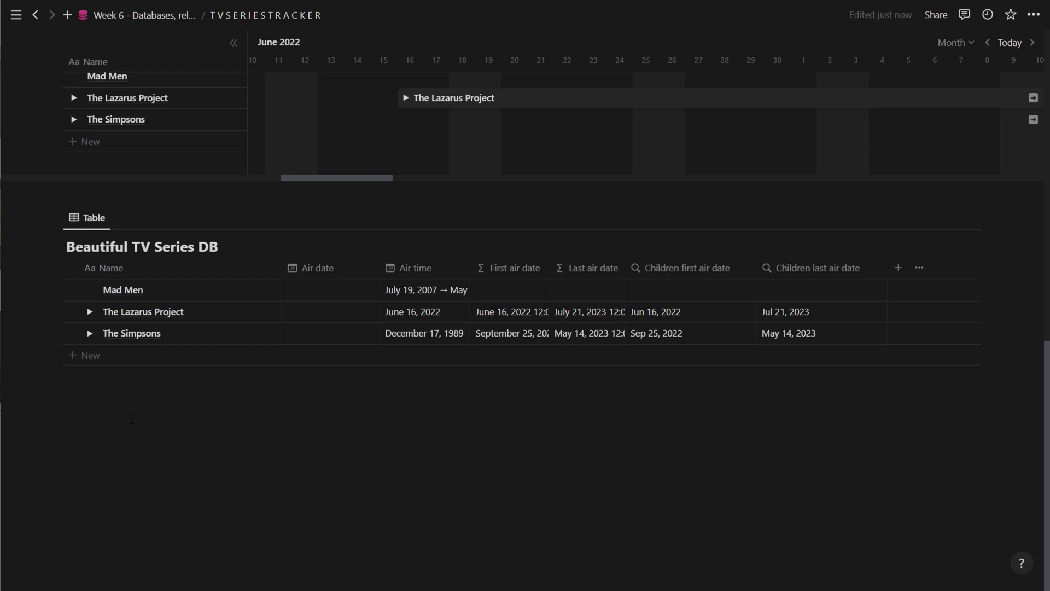
{"action": "left_click", "coordinate": [90, 333]}
{"action": "scroll", "coordinate": [97, 340], "scroll_direction": "down", "scroll_amount": 3}
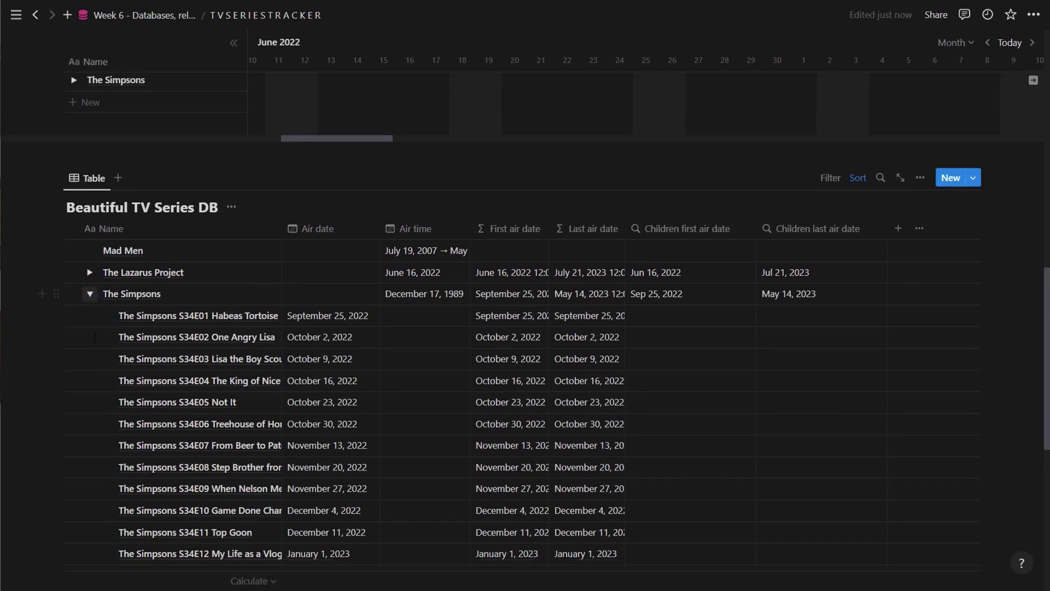
{"action": "scroll", "coordinate": [97, 340], "scroll_direction": "down", "scroll_amount": 1}
{"action": "scroll", "coordinate": [164, 334], "scroll_direction": "up", "scroll_amount": 1}
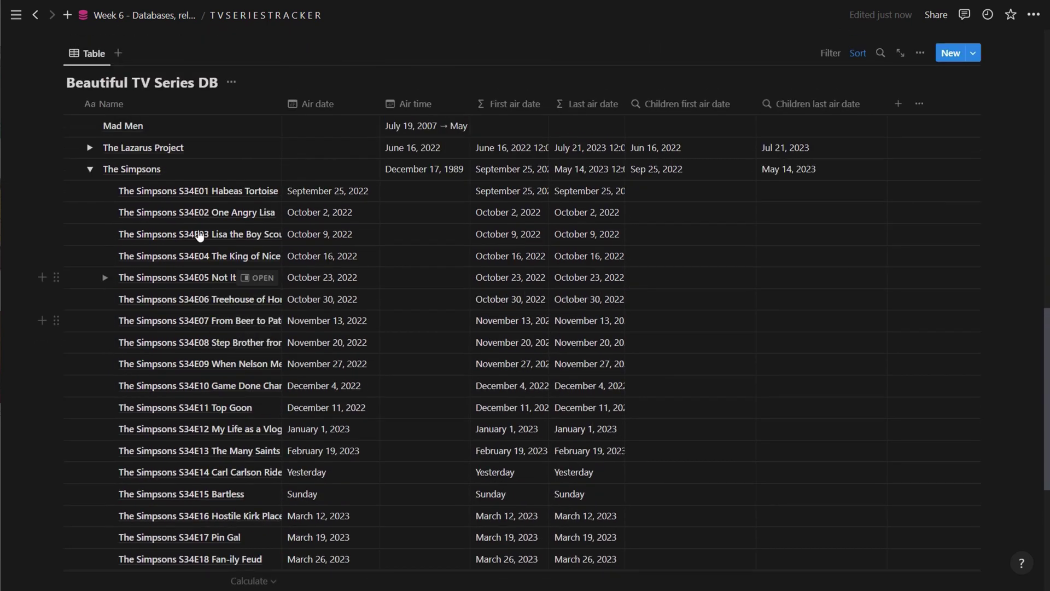
{"action": "left_click_drag", "start_coordinate": [282, 107], "coordinate": [322, 108]}
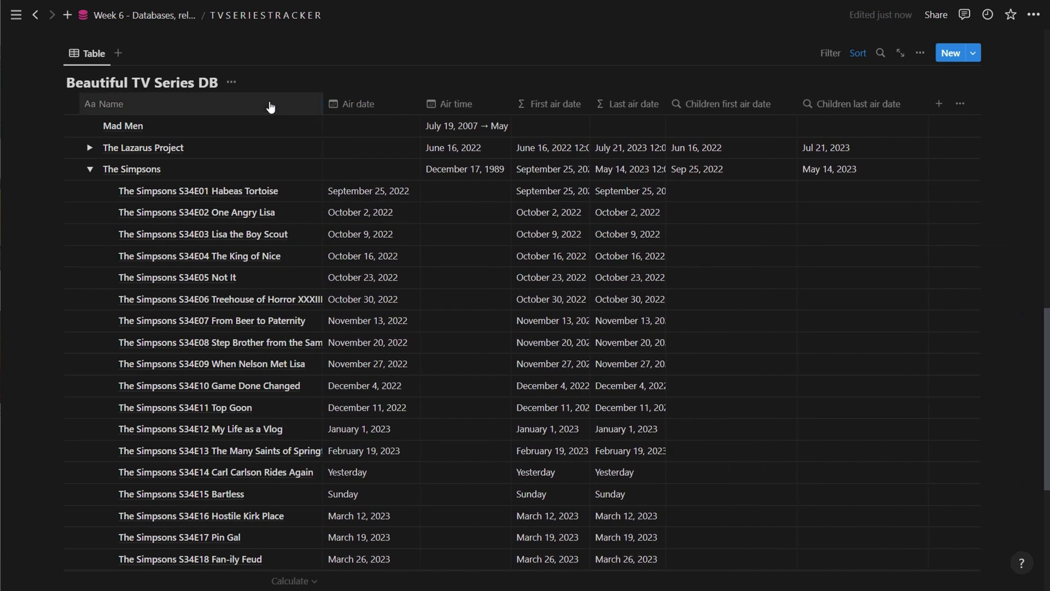
{"action": "left_click", "coordinate": [960, 104]}
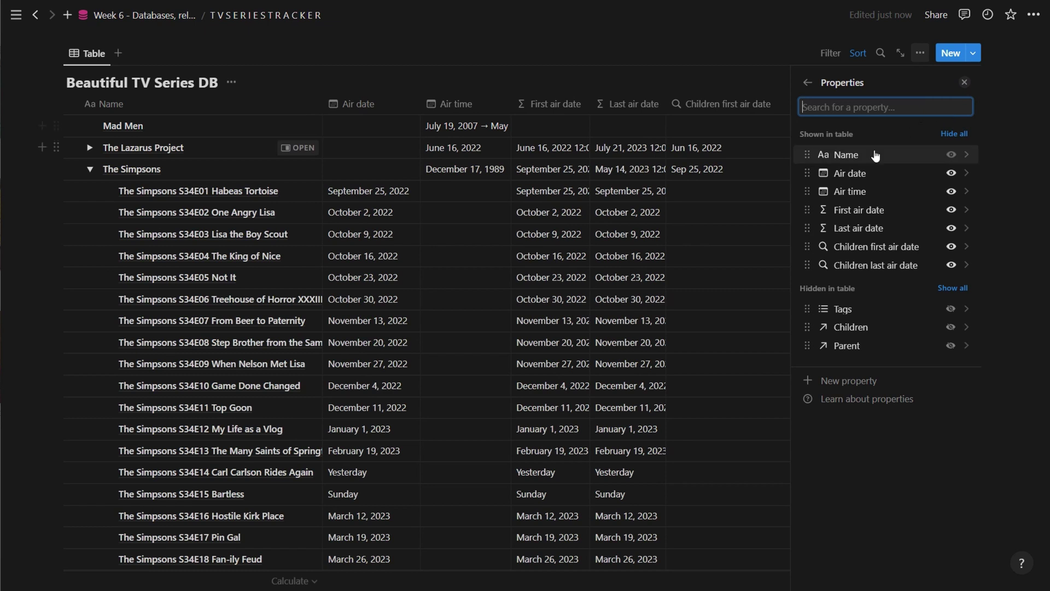
Add a new text property named Season to the table.
{"action": "left_click", "coordinate": [849, 381]}
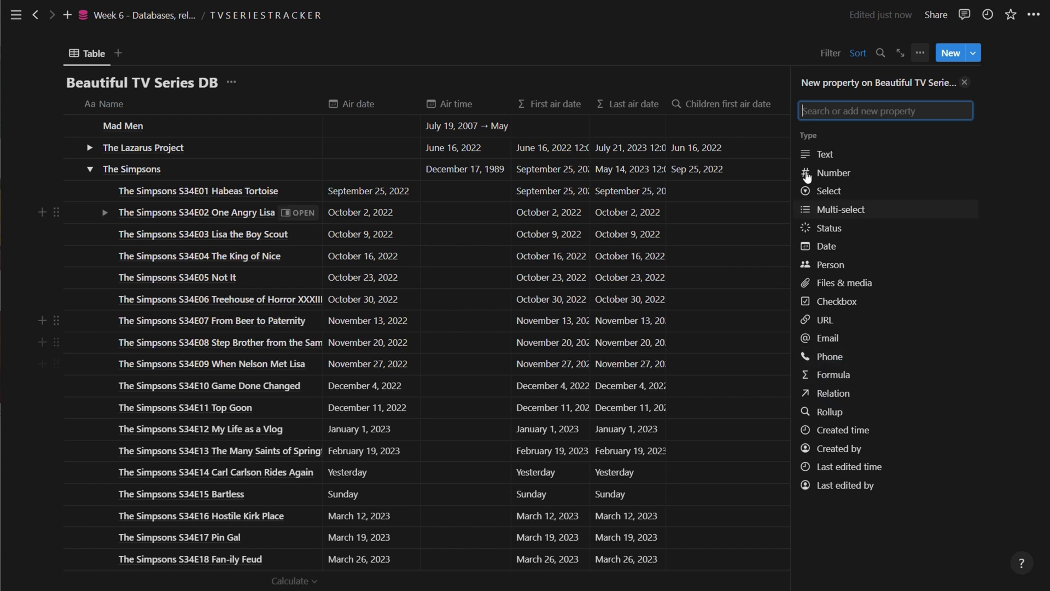
{"action": "left_click", "coordinate": [809, 154]}
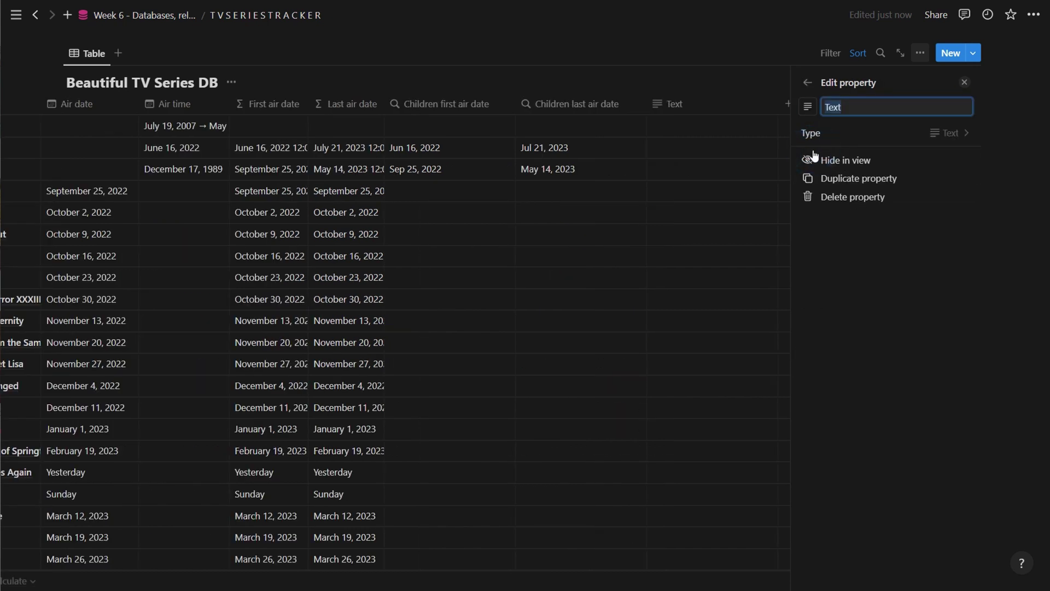
{"action": "type", "text": "Season"}
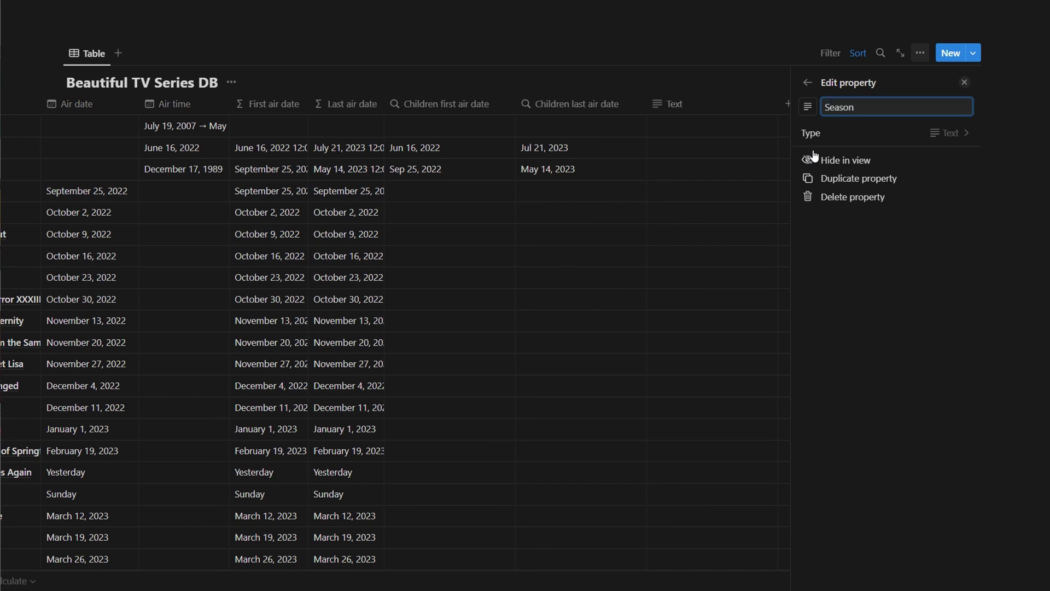
{"action": "key", "text": "Return"}
Add a second text property named Episode.
{"action": "left_click", "coordinate": [808, 82]}
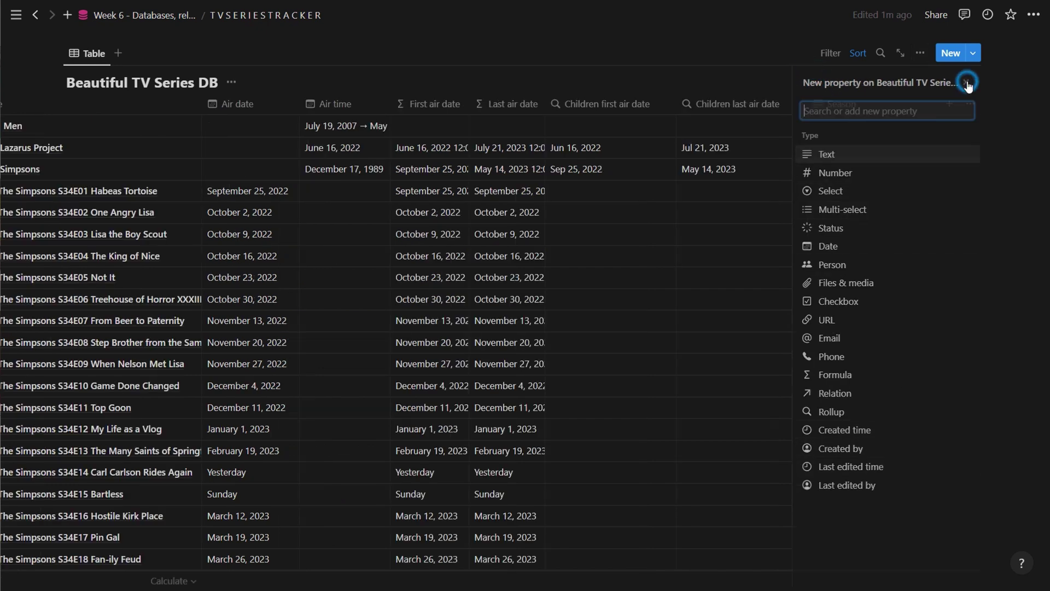
{"action": "left_click", "coordinate": [965, 82]}
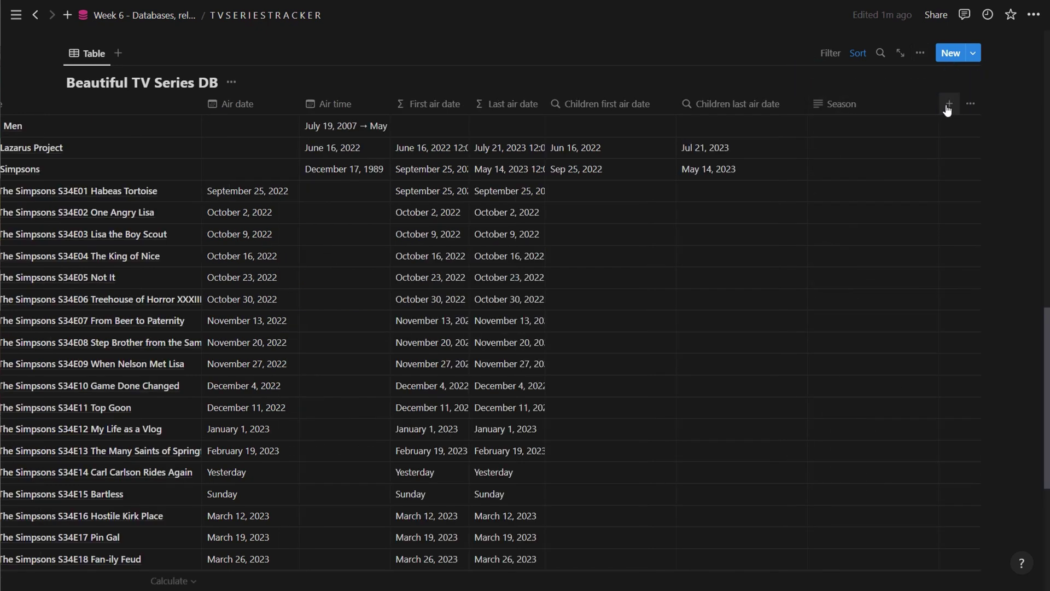
{"action": "left_click", "coordinate": [953, 107]}
{"action": "type", "text": "Episode"}
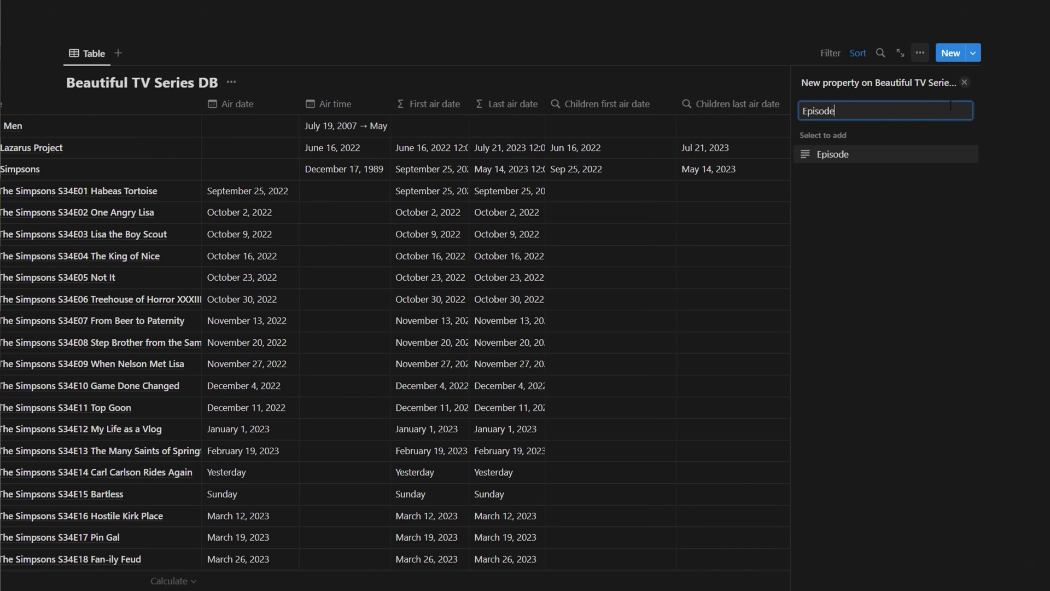
{"action": "key", "text": "Return"}
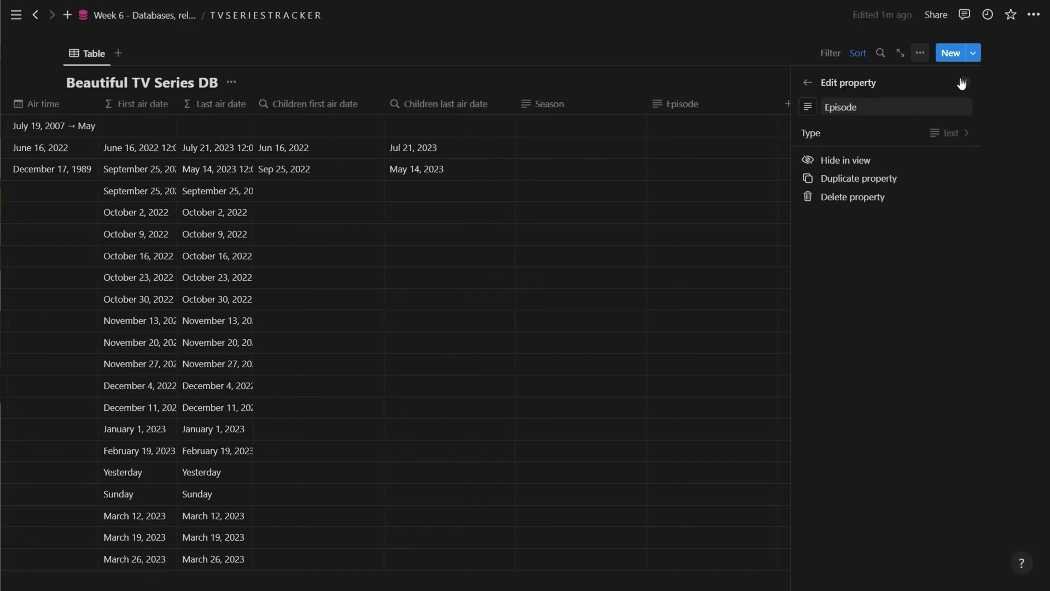
{"action": "left_click", "coordinate": [962, 83]}
Add a third text property named Full name after Episode.
{"action": "left_click", "coordinate": [950, 105]}
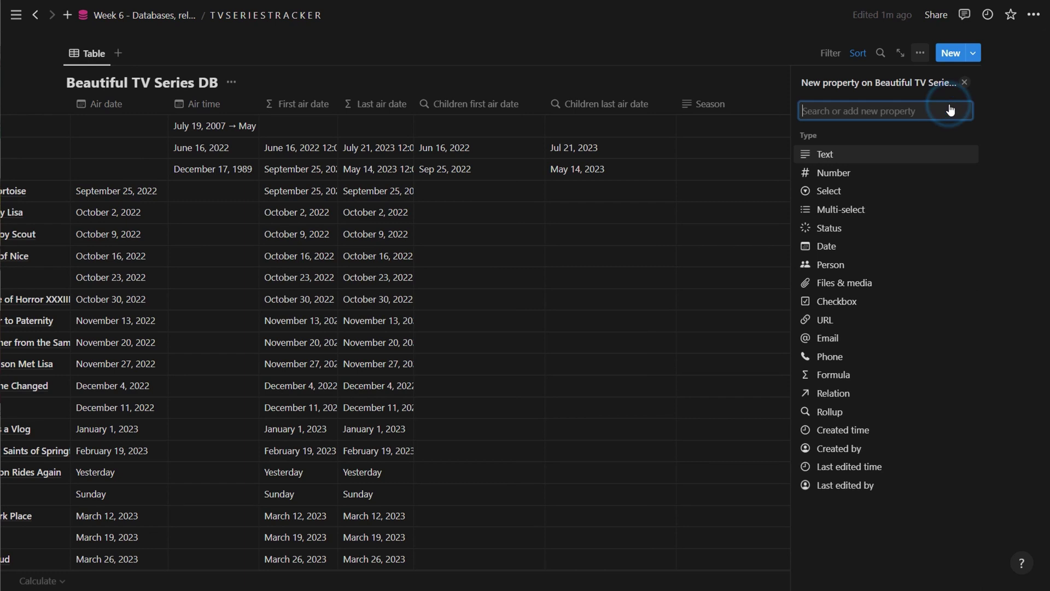
{"action": "type", "text": "Full name"}
{"action": "key", "text": "Return"}
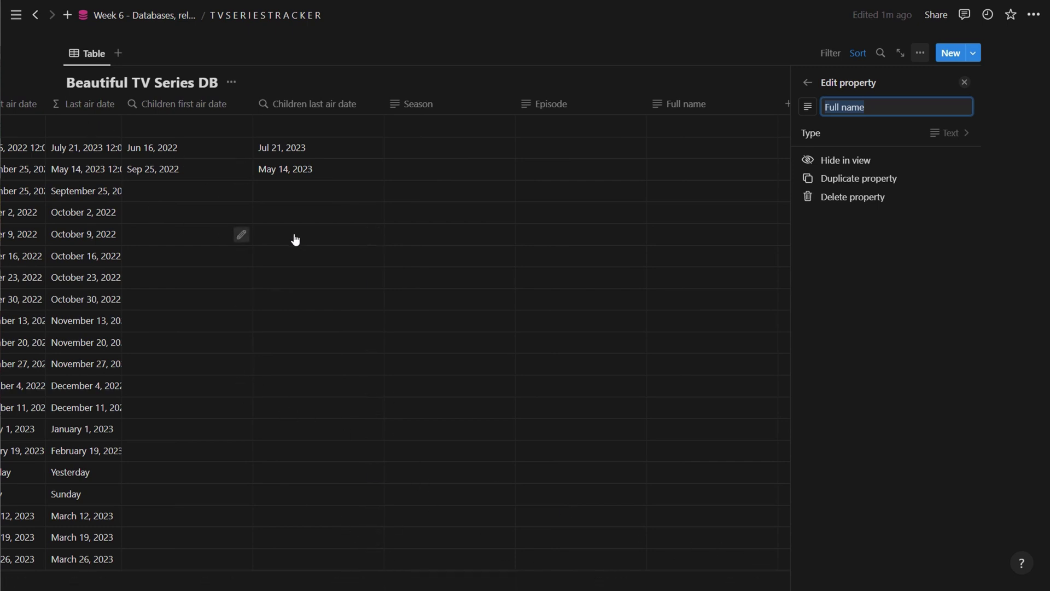
{"action": "left_click", "coordinate": [964, 85]}
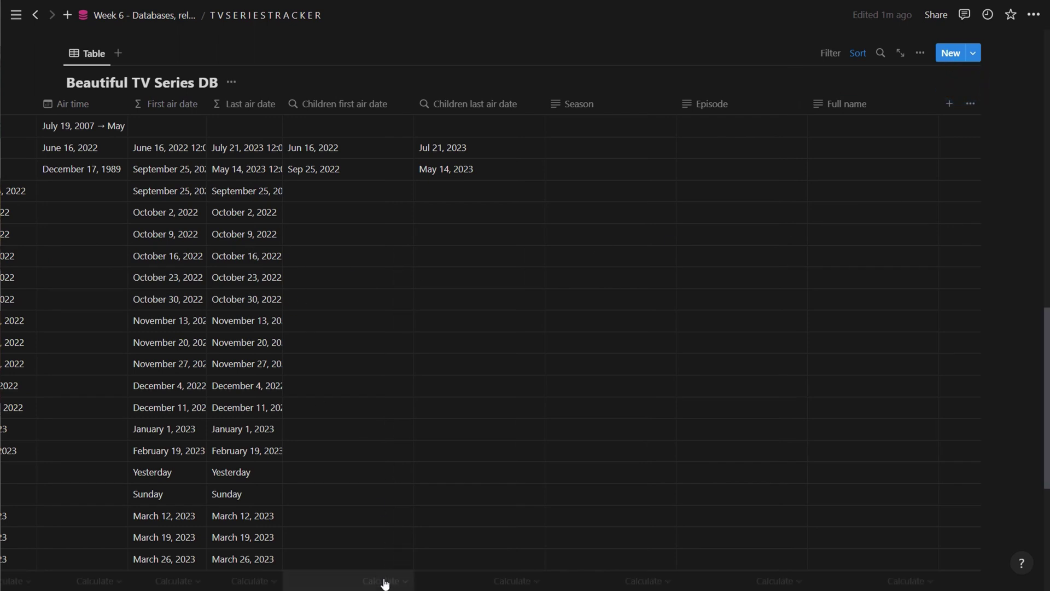
Hide the Air time column and narrow the Name column.
{"action": "scroll", "coordinate": [290, 496], "scroll_direction": "down", "scroll_amount": 2}
{"action": "left_click", "coordinate": [418, 103]}
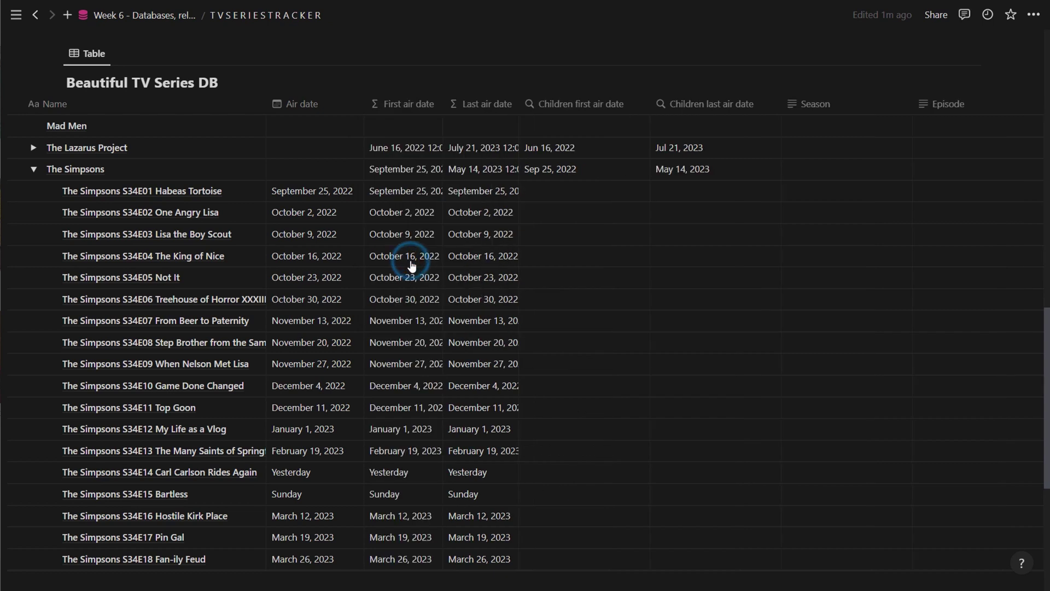
{"action": "left_click_drag", "start_coordinate": [267, 104], "coordinate": [242, 104]}
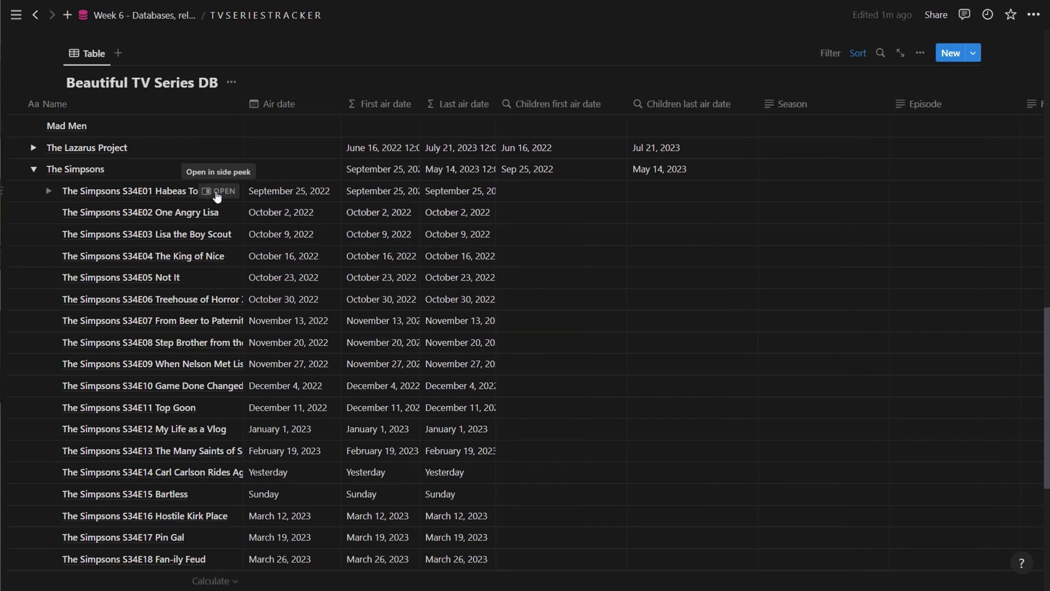
Set Season to S34 in the first row and paste it down the column.
{"action": "left_click", "coordinate": [778, 194]}
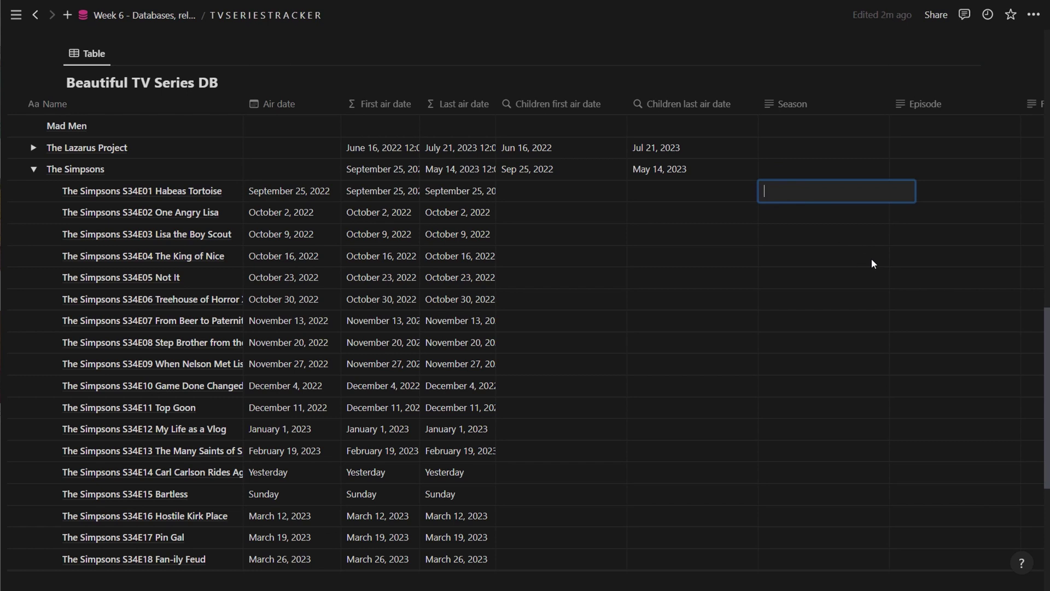
{"action": "type", "text": "S34"}
{"action": "key", "text": "Return"}
{"action": "key", "text": "ctrl+c"}
{"action": "key", "text": "Down"}
{"action": "key", "text": "ctrl+v"}
{"action": "key", "text": "Down"}
{"action": "key", "text": "ctrl+v"}
{"action": "key", "text": "Down"}
{"action": "key", "text": "ctrl+v"}
{"action": "key", "text": "Down"}
{"action": "key", "text": "ctrl+v"}
{"action": "key", "text": "Down"}
{"action": "key", "text": "ctrl+v"}
{"action": "key", "text": "Down"}
{"action": "key", "text": "ctrl+v"}
{"action": "key", "text": "Down"}
{"action": "key", "text": "ctrl+v"}
{"action": "key", "text": "Down"}
{"action": "key", "text": "ctrl+v"}
{"action": "key", "text": "Down"}
{"action": "key", "text": "ctrl+v"}
{"action": "key", "text": "Down"}
{"action": "key", "text": "ctrl+v"}
{"action": "key", "text": "Down"}
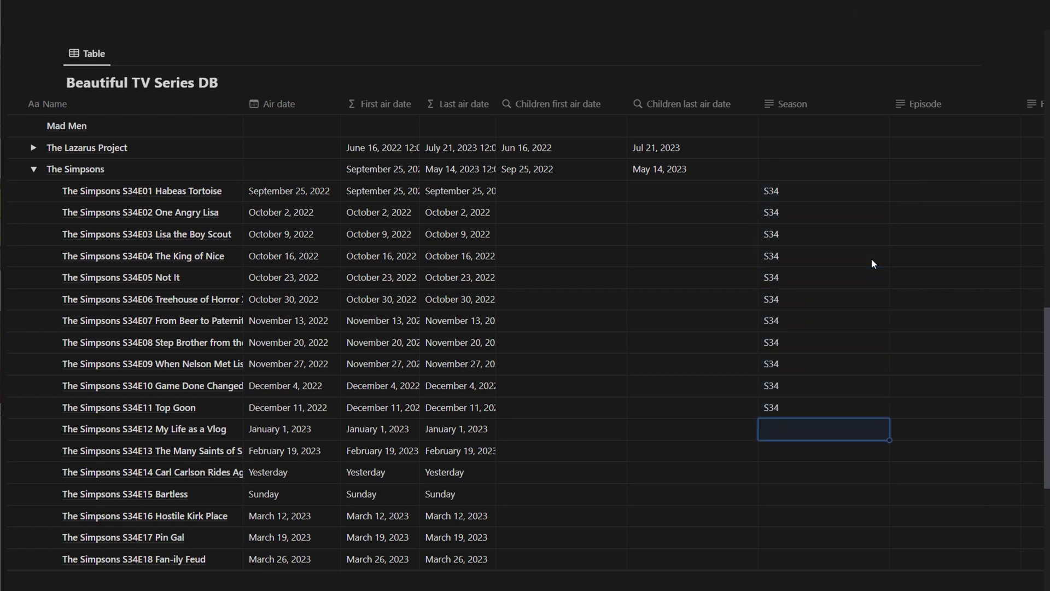
{"action": "key", "text": "ctrl+v"}
{"action": "key", "text": "Down"}
{"action": "key", "text": "ctrl+v"}
{"action": "key", "text": "Down"}
{"action": "key", "text": "ctrl+v"}
{"action": "key", "text": "Down"}
{"action": "key", "text": "ctrl+v"}
{"action": "key", "text": "Down"}
{"action": "key", "text": "ctrl+v"}
{"action": "key", "text": "Down"}
{"action": "key", "text": "ctrl+v"}
{"action": "key", "text": "Down"}
{"action": "key", "text": "ctrl+v"}
{"action": "key", "text": "Down"}
{"action": "key", "text": "ctrl+v"}
{"action": "key", "text": "Down"}
{"action": "key", "text": "ctrl+v"}
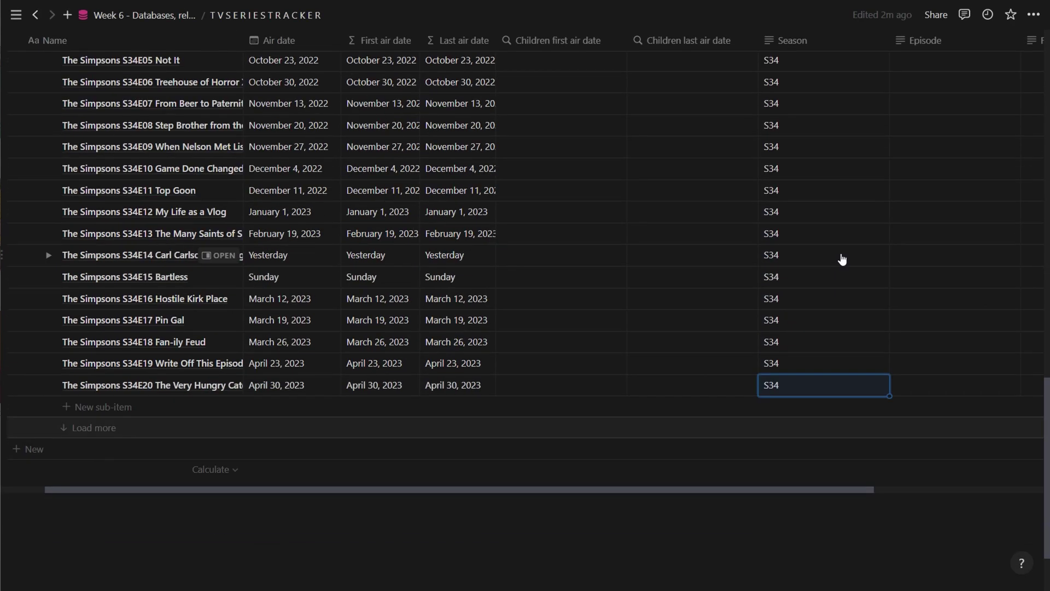
{"action": "scroll", "coordinate": [860, 234], "scroll_direction": "up", "scroll_amount": 3}
{"action": "scroll", "coordinate": [928, 94], "scroll_direction": "down", "scroll_amount": 1}
{"action": "left_click", "coordinate": [926, 83]}
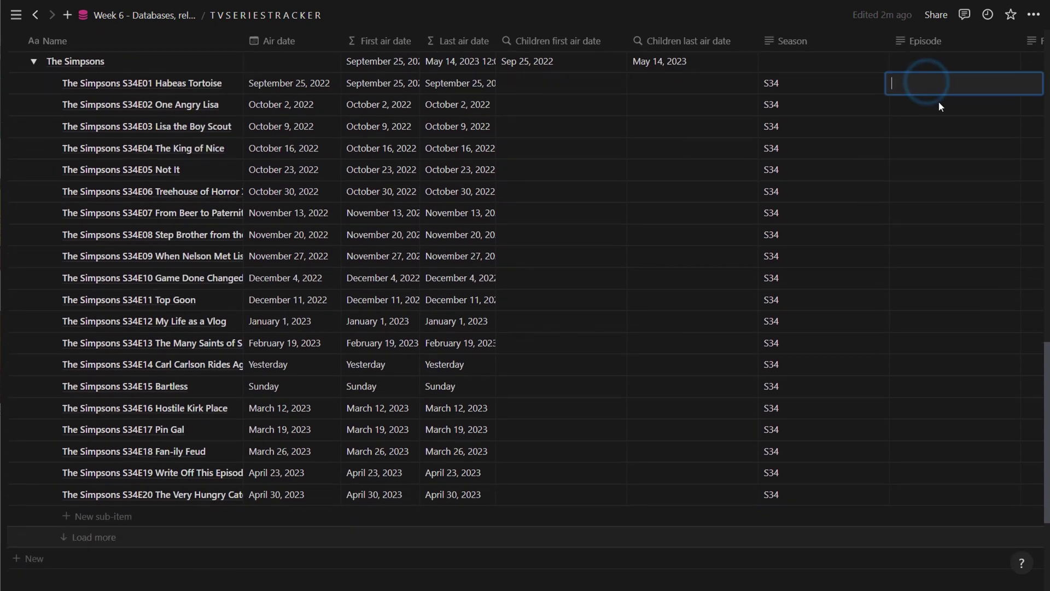
Enter Episode numbers E01–E20, then trim prefixes from Habeas Tortoise through The King of Nice.
{"action": "type", "text": "E01 E02 E03 E04 E05 E06 E07 E08 E09 E10 E11 E12 E13 E14 E15 E16 E17 E18 E19 E20"}
{"action": "left_click", "coordinate": [62, 138]}
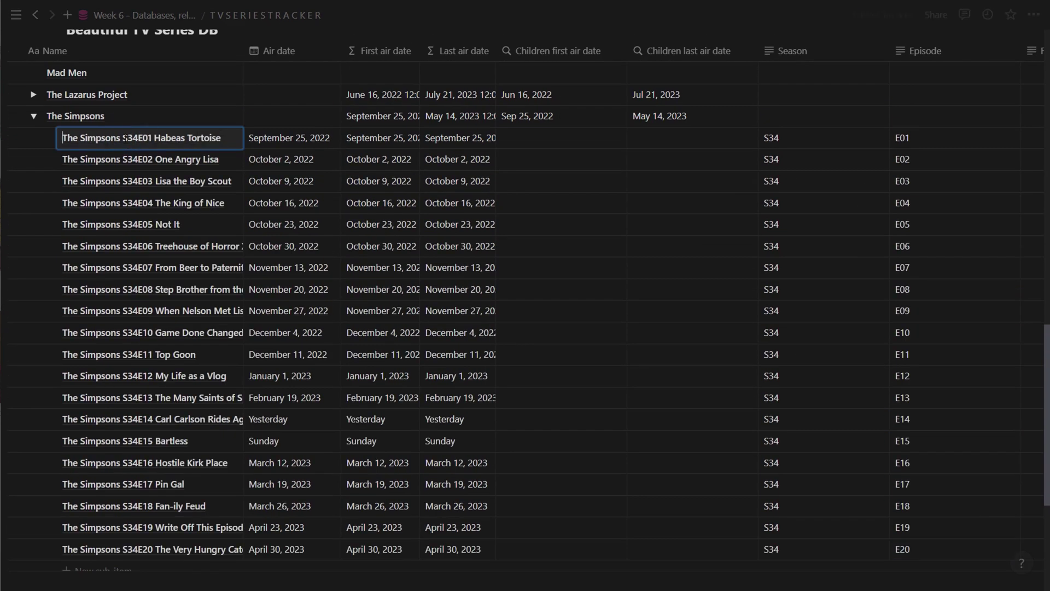
{"action": "key", "text": "ctrl+Delete"}
{"action": "key", "text": "ctrl+Delete"}
{"action": "key", "text": "ctrl+Delete"}
{"action": "key", "text": "Return"}
{"action": "key", "text": "Home"}
{"action": "key", "text": "ctrl+Delete"}
{"action": "key", "text": "ctrl+Delete"}
{"action": "key", "text": "ctrl+Delete"}
{"action": "key", "text": "Return"}
{"action": "key", "text": "Home"}
{"action": "key", "text": "ctrl+Delete"}
{"action": "key", "text": "ctrl+Delete"}
{"action": "key", "text": "ctrl+Delete"}
{"action": "key", "text": "Return"}
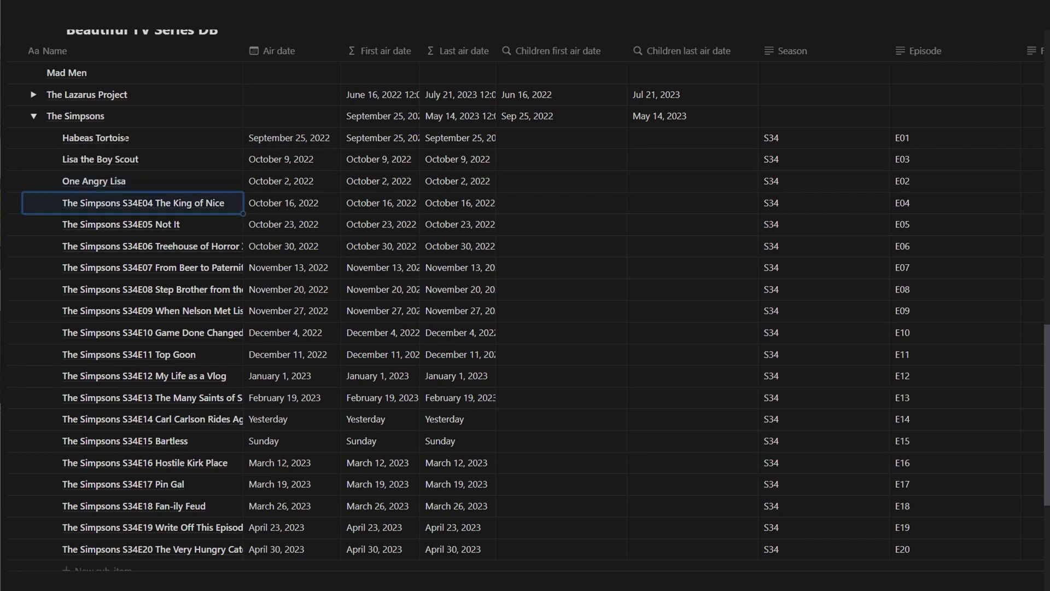
{"action": "key", "text": "Return"}
{"action": "key", "text": "Home"}
{"action": "key", "text": "ctrl+Delete"}
{"action": "key", "text": "ctrl+Delete"}
{"action": "key", "text": "ctrl+Delete"}
{"action": "key", "text": "Return"}
{"action": "key", "text": "Return"}
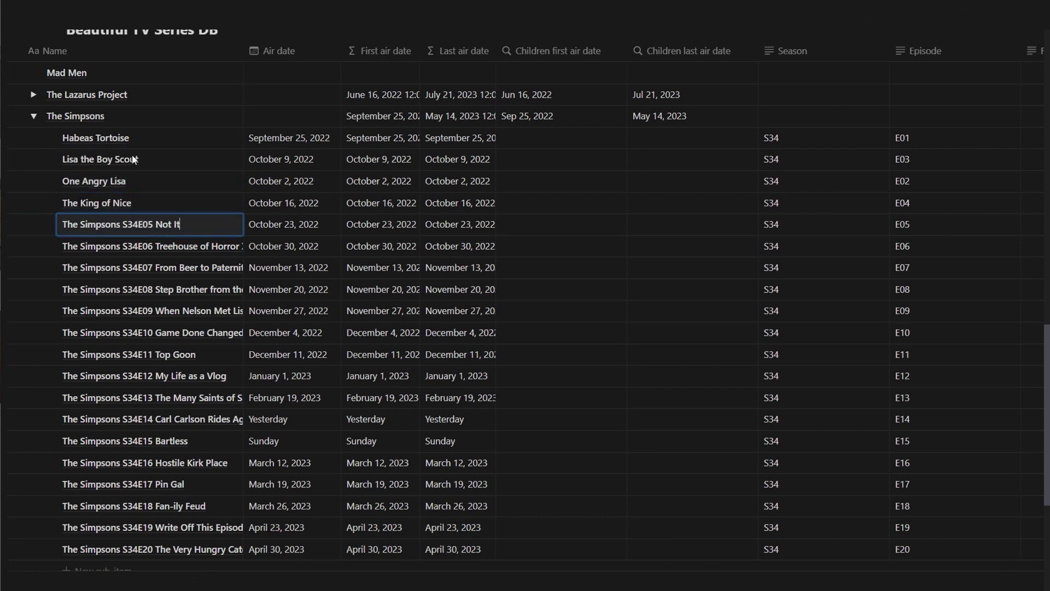
{"action": "key", "text": "Escape"}
Sort by Air date ascending and trim names from Not It through Top Goon.
{"action": "left_click", "coordinate": [287, 52]}
{"action": "left_click", "coordinate": [291, 147]}
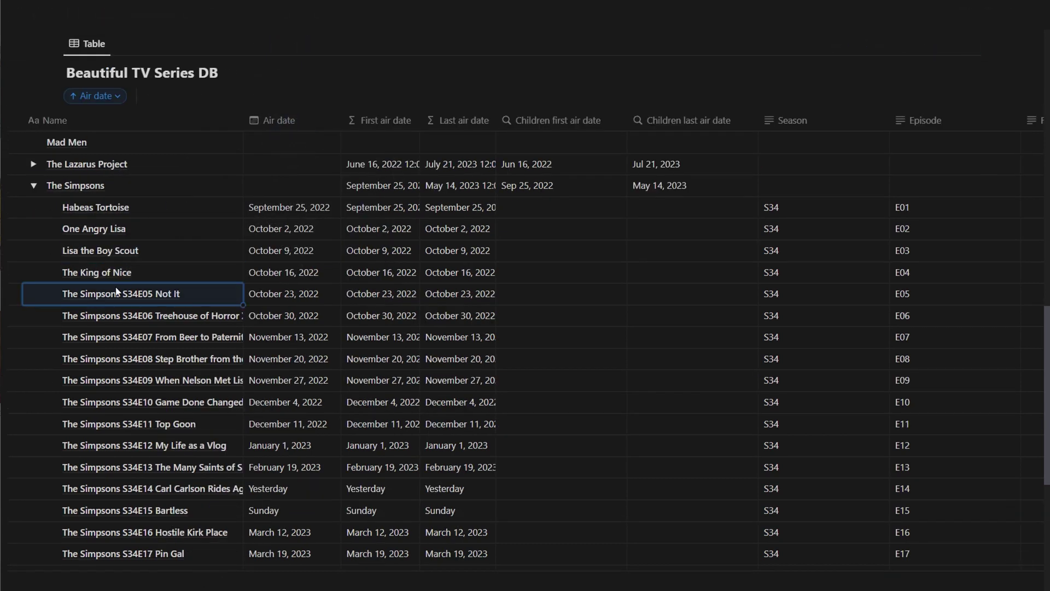
{"action": "key", "text": "ctrl+BackSpace"}
{"action": "key", "text": "ctrl+BackSpace"}
{"action": "key", "text": "ctrl+BackSpace"}
{"action": "key", "text": "Return"}
{"action": "key", "text": "Return"}
{"action": "key", "text": "Home"}
{"action": "key", "text": "ctrl+Right"}
{"action": "key", "text": "ctrl+Right"}
{"action": "key", "text": "ctrl+Right"}
{"action": "key", "text": "ctrl+BackSpace"}
{"action": "key", "text": "ctrl+BackSpace"}
{"action": "key", "text": "ctrl+BackSpace"}
{"action": "key", "text": "Return"}
{"action": "key", "text": "Return"}
{"action": "key", "text": "Home"}
{"action": "key", "text": "ctrl+Right"}
{"action": "key", "text": "ctrl+Right"}
{"action": "key", "text": "ctrl+Right"}
{"action": "key", "text": "ctrl+BackSpace"}
{"action": "key", "text": "ctrl+BackSpace"}
{"action": "key", "text": "ctrl+BackSpace"}
{"action": "key", "text": "Return"}
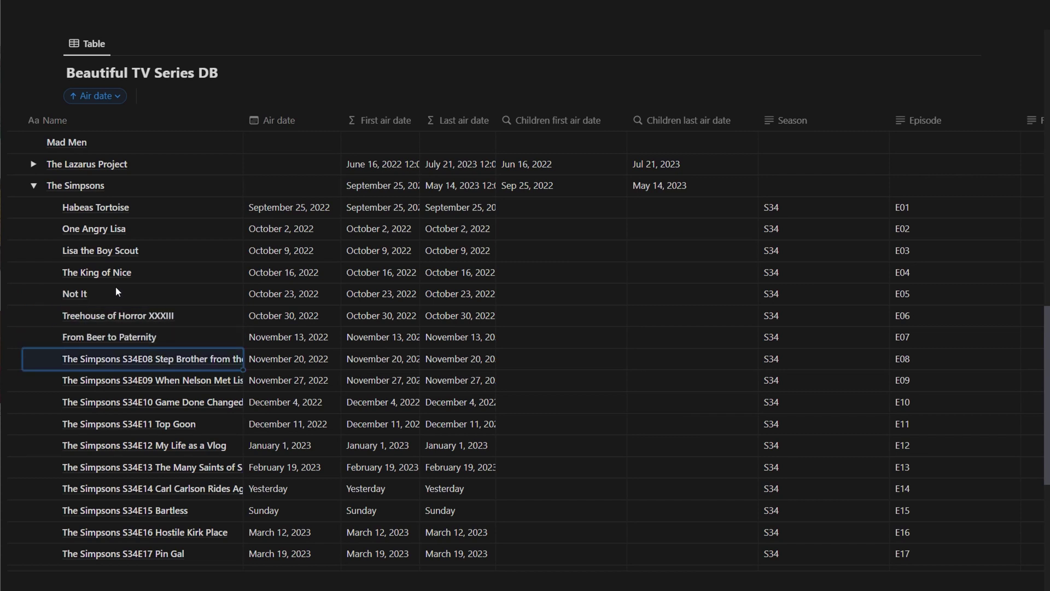
{"action": "key", "text": "Return"}
{"action": "key", "text": "Home"}
{"action": "key", "text": "ctrl+Right"}
{"action": "key", "text": "ctrl+Right"}
{"action": "key", "text": "ctrl+Right"}
{"action": "key", "text": "ctrl+BackSpace"}
{"action": "key", "text": "ctrl+BackSpace"}
{"action": "key", "text": "ctrl+BackSpace"}
{"action": "key", "text": "Return"}
{"action": "key", "text": "Return"}
{"action": "key", "text": "Home"}
{"action": "key", "text": "ctrl+Right"}
{"action": "key", "text": "ctrl+Right"}
{"action": "key", "text": "ctrl+Right"}
{"action": "key", "text": "ctrl+BackSpace"}
{"action": "key", "text": "ctrl+BackSpace"}
{"action": "key", "text": "ctrl+BackSpace"}
{"action": "key", "text": "Return"}
{"action": "key", "text": "Return"}
{"action": "key", "text": "Home"}
{"action": "key", "text": "ctrl+Right"}
{"action": "key", "text": "ctrl+Right"}
{"action": "key", "text": "ctrl+Right"}
{"action": "key", "text": "ctrl+BackSpace"}
{"action": "key", "text": "ctrl+BackSpace"}
{"action": "key", "text": "ctrl+BackSpace"}
Trim the remaining names, from My Life as a Vlog to The Very Hungry Caterpillars.
{"action": "key", "text": "Return"}
{"action": "key", "text": "Return"}
{"action": "key", "text": "Home"}
{"action": "key", "text": "ctrl+Right"}
{"action": "key", "text": "ctrl+Right"}
{"action": "key", "text": "ctrl+Right"}
{"action": "key", "text": "ctrl+BackSpace"}
{"action": "key", "text": "ctrl+BackSpace"}
{"action": "key", "text": "ctrl+BackSpace"}
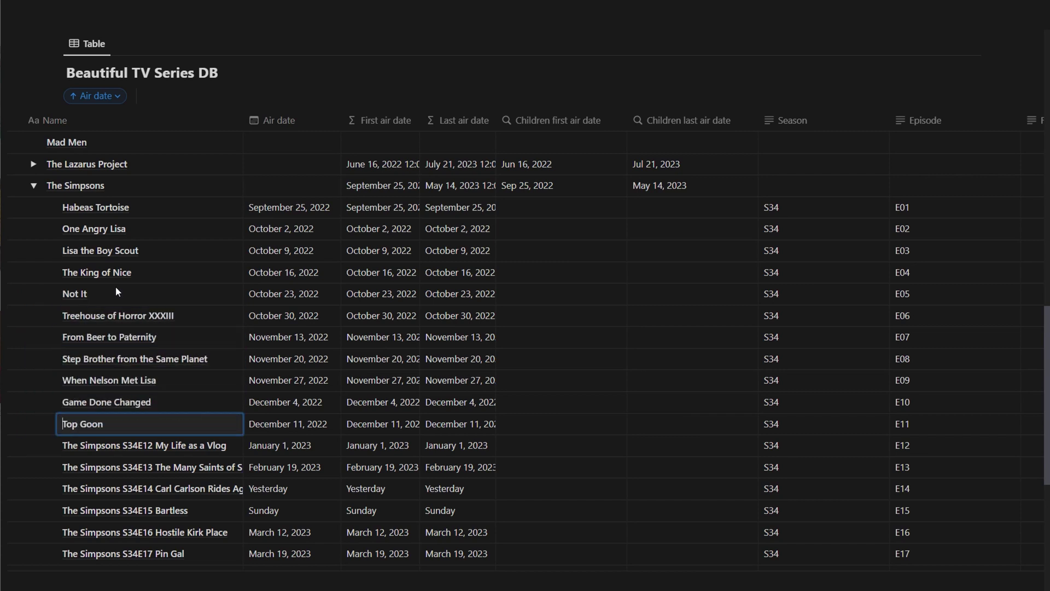
{"action": "key", "text": "Return"}
{"action": "key", "text": "Return"}
{"action": "key", "text": "Home"}
{"action": "key", "text": "ctrl+shift+Right"}
{"action": "key", "text": "ctrl+shift+Right"}
{"action": "key", "text": "ctrl+shift+Right"}
{"action": "key", "text": "BackSpace"}
{"action": "key", "text": "Return"}
{"action": "key", "text": "Return"}
{"action": "key", "text": "Home"}
{"action": "key", "text": "ctrl+shift+Right"}
{"action": "key", "text": "ctrl+shift+Right"}
{"action": "key", "text": "ctrl+shift+Right"}
{"action": "key", "text": "BackSpace"}
{"action": "key", "text": "Return"}
{"action": "key", "text": "Return"}
{"action": "key", "text": "Home"}
{"action": "key", "text": "ctrl+shift+Right"}
{"action": "key", "text": "ctrl+shift+Right"}
{"action": "key", "text": "ctrl+shift+Right"}
{"action": "key", "text": "BackSpace"}
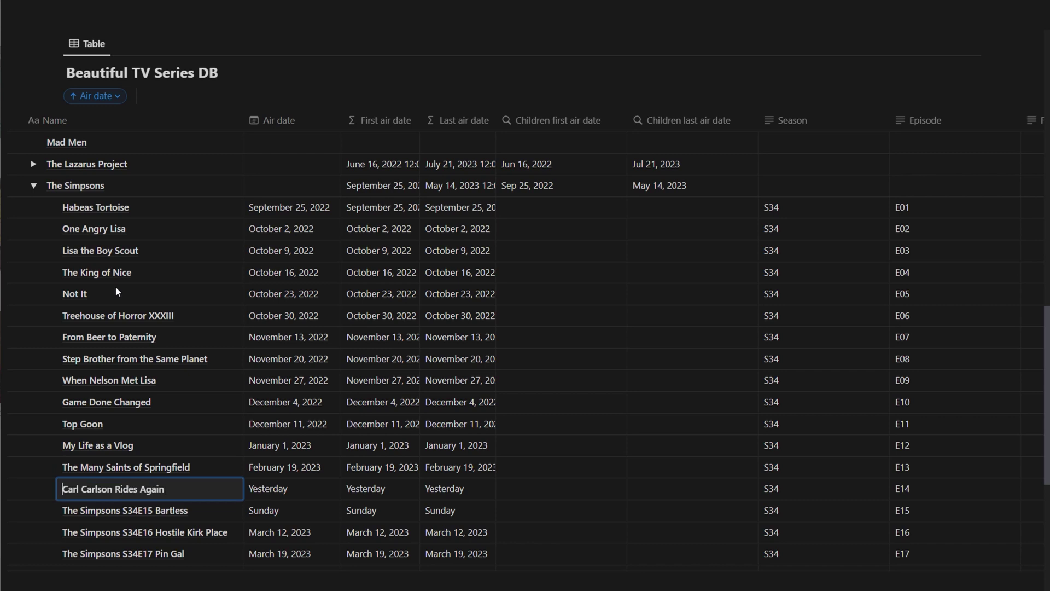
{"action": "key", "text": "Return"}
{"action": "key", "text": "Return"}
{"action": "key", "text": "Home"}
{"action": "key", "text": "ctrl+shift+Right"}
{"action": "key", "text": "ctrl+shift+Right"}
{"action": "key", "text": "ctrl+shift+Right"}
{"action": "key", "text": "BackSpace"}
{"action": "key", "text": "Return"}
{"action": "key", "text": "Return"}
{"action": "key", "text": "Home"}
{"action": "key", "text": "ctrl+shift+Right"}
{"action": "key", "text": "ctrl+shift+Right"}
{"action": "key", "text": "ctrl+shift+Right"}
{"action": "key", "text": "BackSpace"}
{"action": "key", "text": "Return"}
{"action": "key", "text": "Return"}
{"action": "key", "text": "Home"}
{"action": "key", "text": "ctrl+shift+Right"}
{"action": "key", "text": "ctrl+shift+Right"}
{"action": "key", "text": "ctrl+shift+Right"}
{"action": "key", "text": "BackSpace"}
{"action": "key", "text": "Return"}
{"action": "key", "text": "Return"}
{"action": "scroll", "coordinate": [351, 340], "scroll_direction": "down", "scroll_amount": 5}
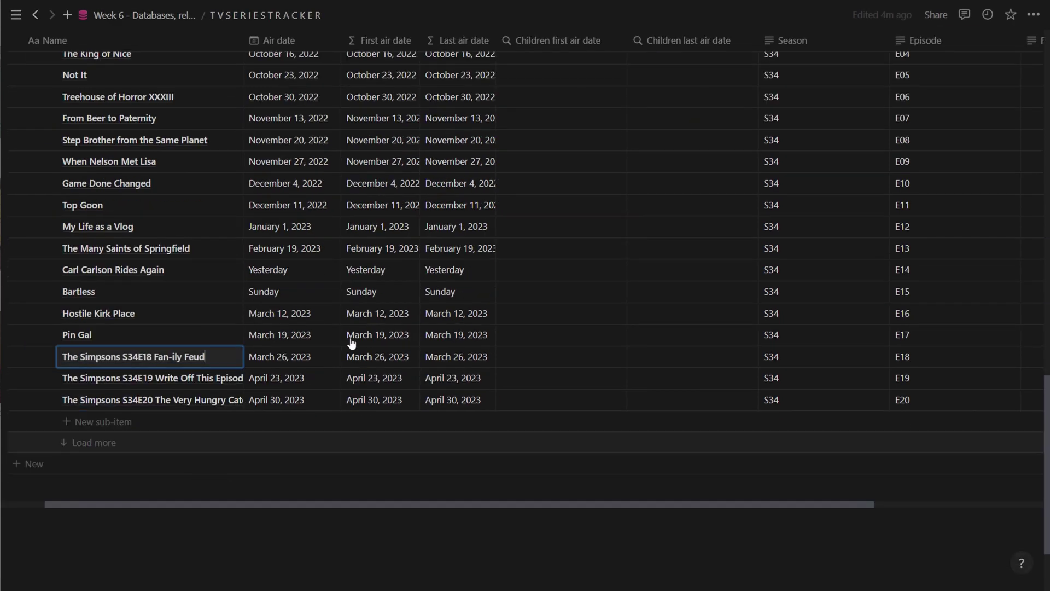
{"action": "key", "text": "Home"}
{"action": "key", "text": "ctrl+shift+Right"}
{"action": "key", "text": "ctrl+shift+Right"}
{"action": "key", "text": "ctrl+shift+Right"}
{"action": "key", "text": "BackSpace"}
{"action": "key", "text": "Return"}
{"action": "key", "text": "Return"}
{"action": "key", "text": "Home"}
{"action": "key", "text": "ctrl+shift+Right"}
{"action": "key", "text": "ctrl+shift+Right"}
{"action": "key", "text": "ctrl+shift+Right"}
{"action": "key", "text": "BackSpace"}
{"action": "key", "text": "Return"}
{"action": "key", "text": "Return"}
{"action": "key", "text": "Home"}
{"action": "key", "text": "ctrl+shift+Right"}
{"action": "key", "text": "ctrl+shift+Right"}
{"action": "key", "text": "ctrl+shift+Right"}
{"action": "key", "text": "BackSpace"}
{"action": "key", "text": "Return"}
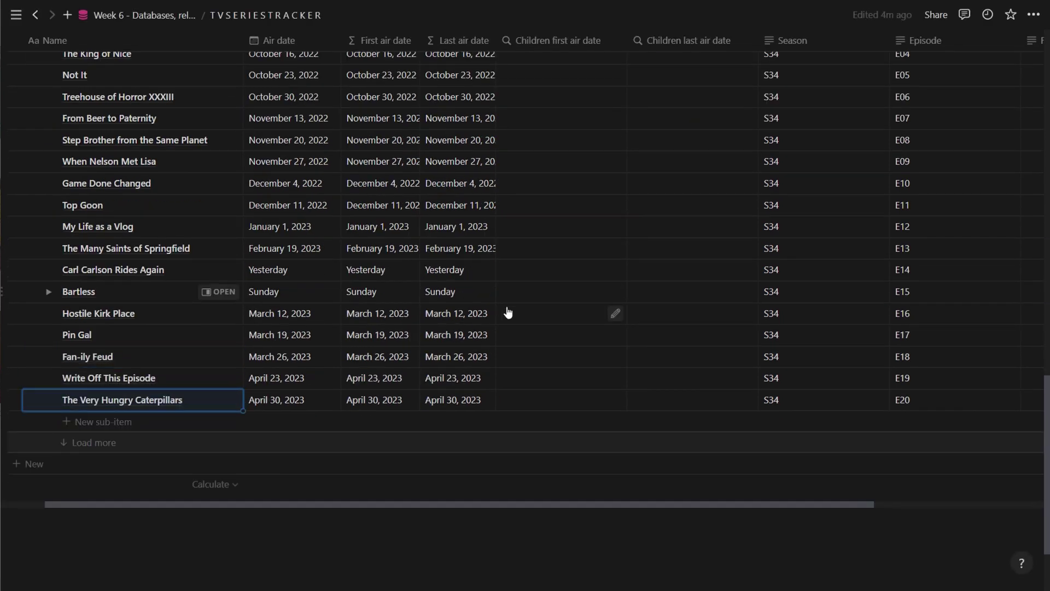
{"action": "scroll", "coordinate": [479, 331], "scroll_direction": "up", "scroll_amount": 2}
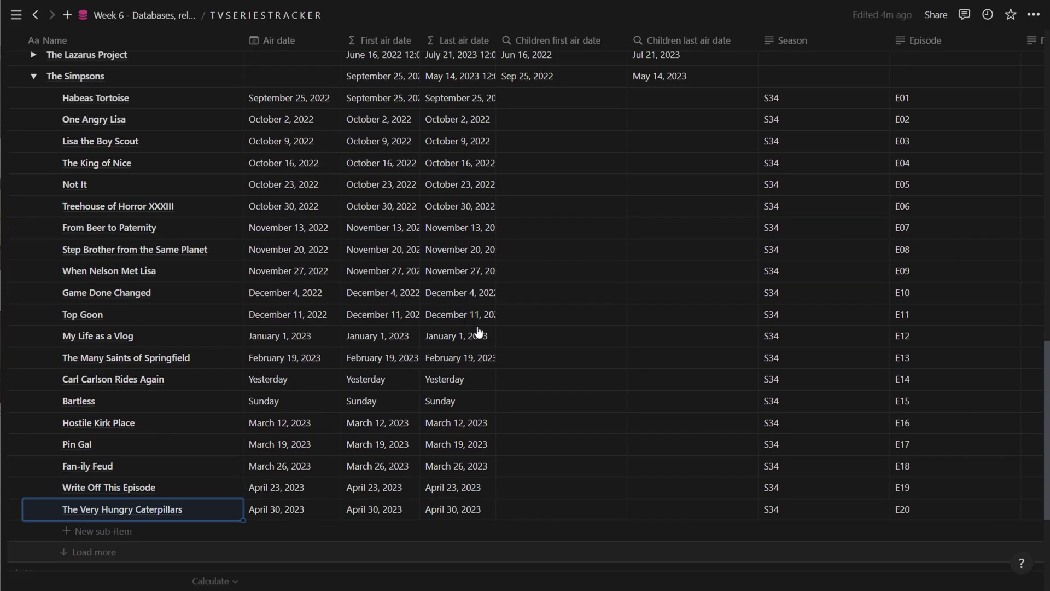
{"action": "left_click", "coordinate": [1033, 98]}
Change the Full name property type to Formula.
{"action": "left_click", "coordinate": [930, 39]}
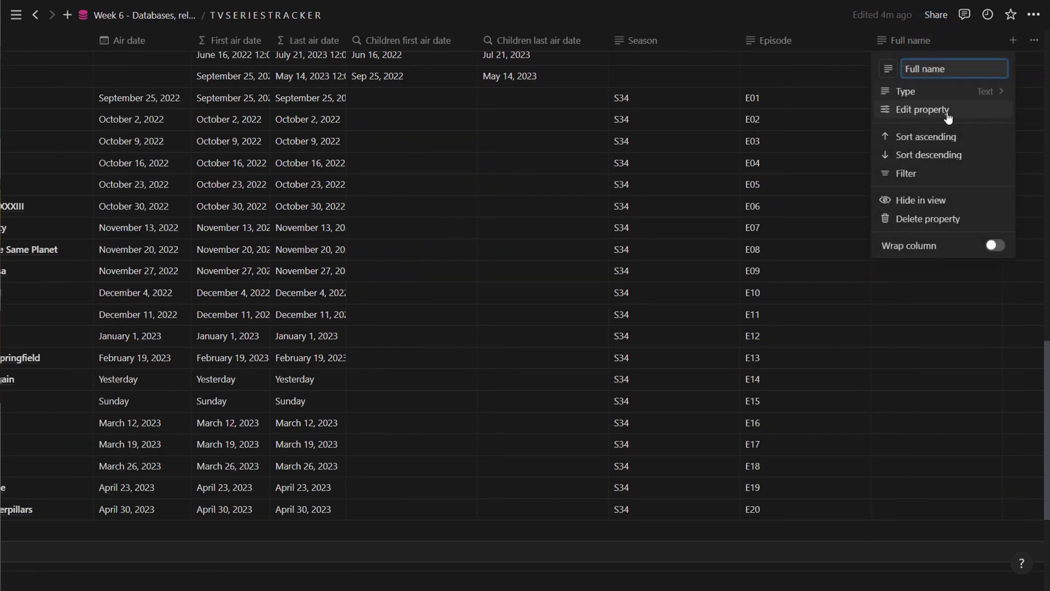
{"action": "left_click", "coordinate": [942, 91]}
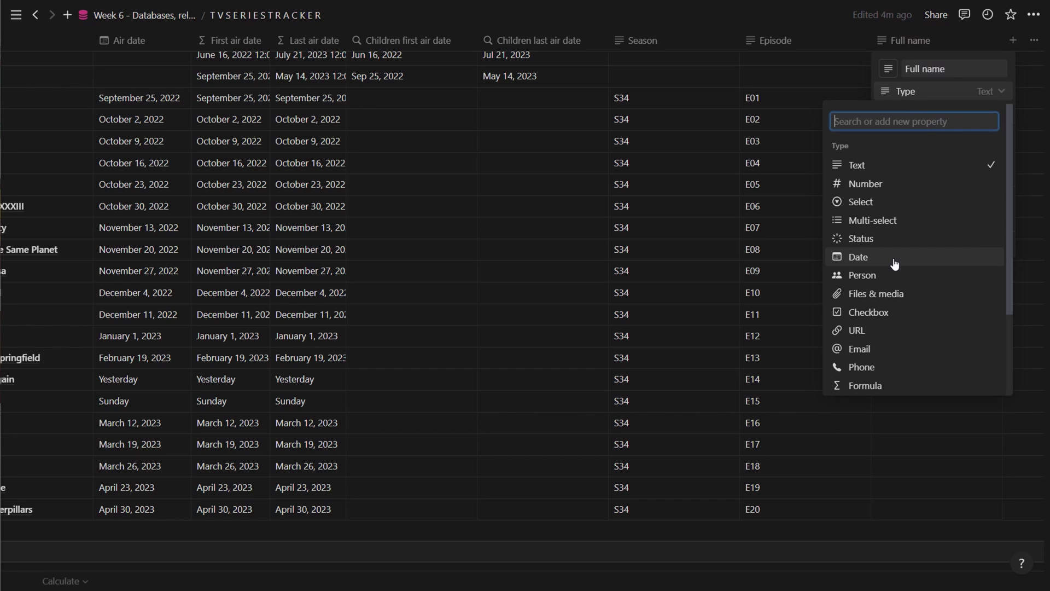
{"action": "left_click", "coordinate": [898, 385]}
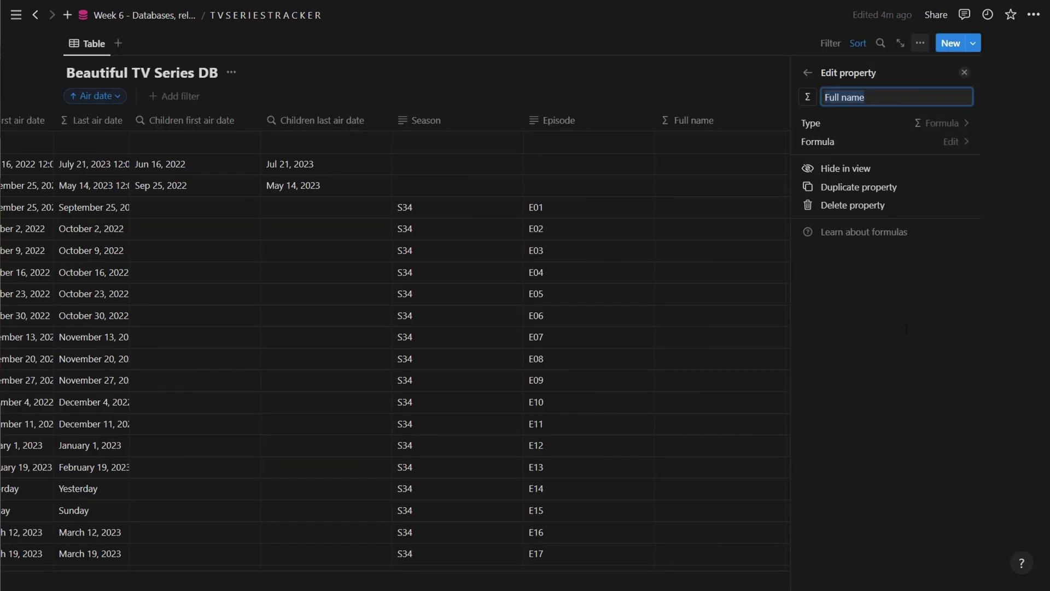
{"action": "left_click", "coordinate": [943, 141]}
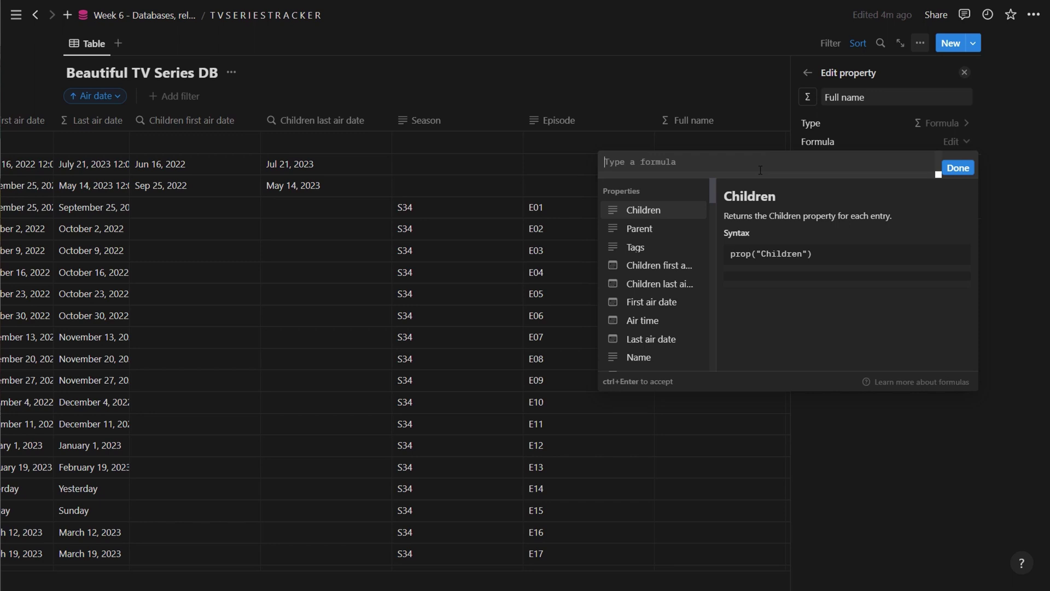
Enter the formula prop("Parent") + " " + prop("Season") + prop("Episode") + ": " + prop("Name").
{"action": "type", "text": "conc"}
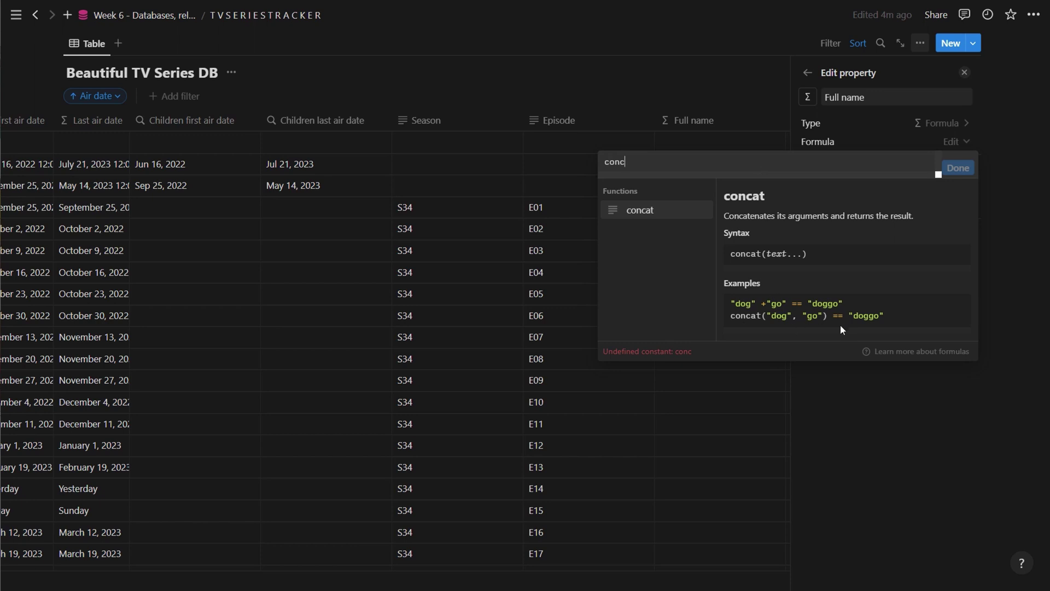
{"action": "key", "text": "BackSpace"}
{"action": "key", "text": "BackSpace"}
{"action": "key", "text": "BackSpace"}
{"action": "key", "text": "BackSpace"}
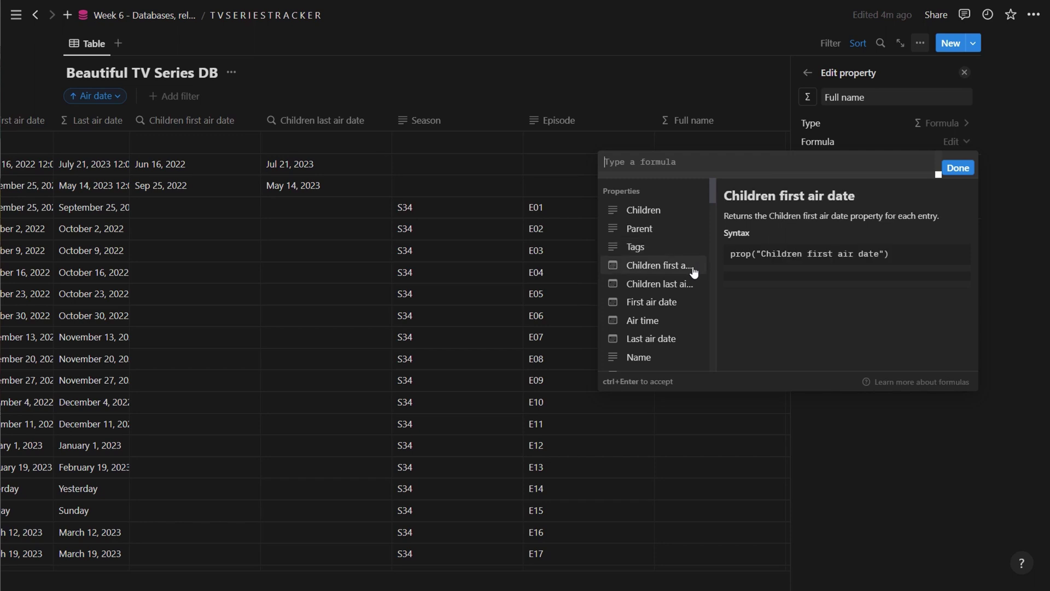
{"action": "type", "text": "sea"}
{"action": "key", "text": "BackSpace"}
{"action": "key", "text": "BackSpace"}
{"action": "key", "text": "BackSpace"}
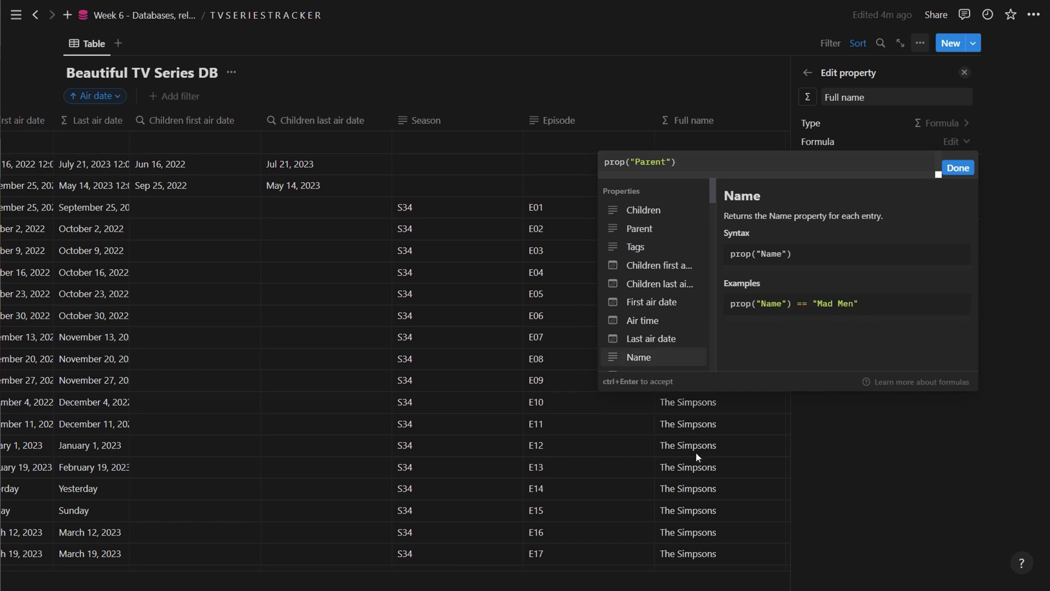
{"action": "type", "text": "+ \" "}
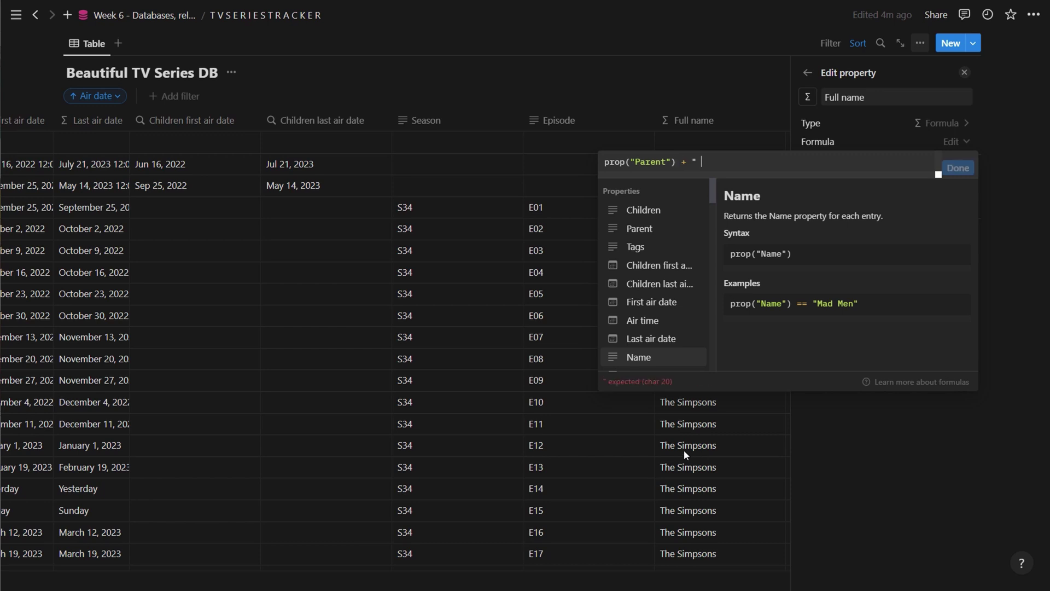
{"action": "type", "text": "\" + seas"}
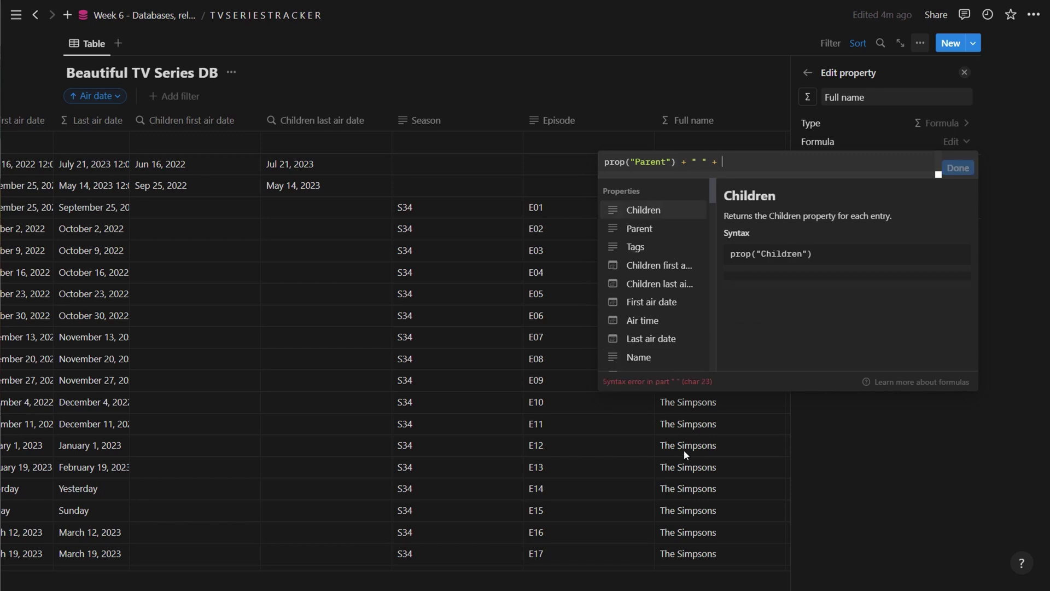
{"action": "left_click", "coordinate": [668, 212]}
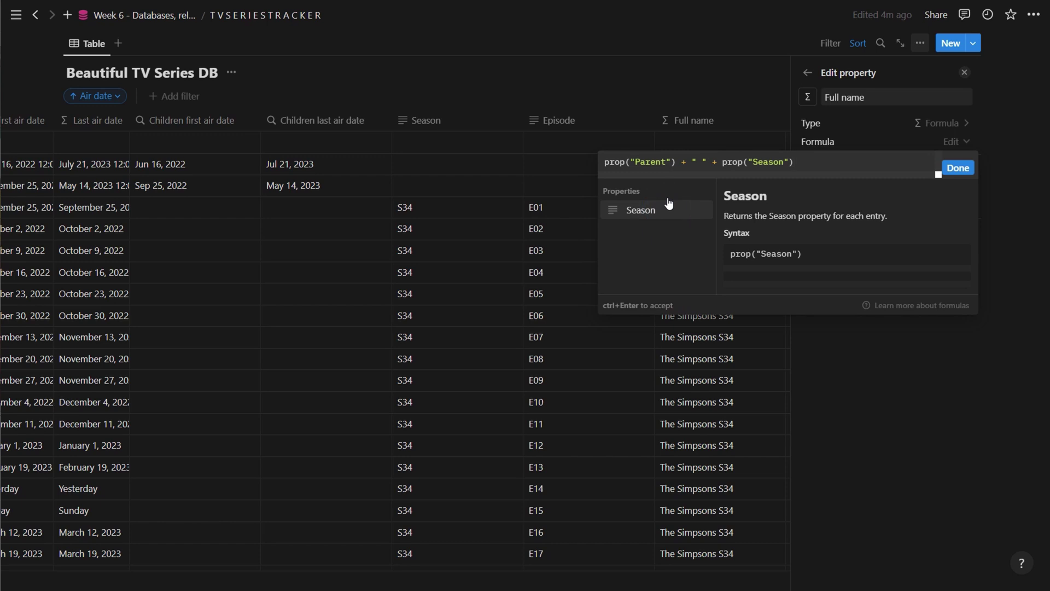
{"action": "type", "text": "+ prop("}
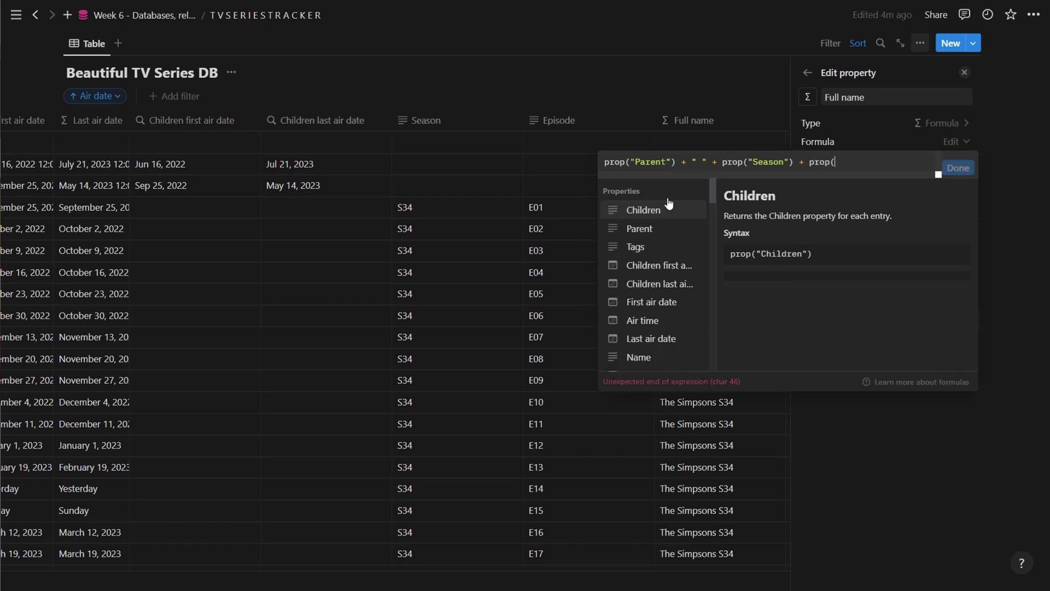
{"action": "key", "text": "BackSpace"}
{"action": "key", "text": "BackSpace"}
{"action": "key", "text": "BackSpace"}
{"action": "key", "text": "BackSpace"}
{"action": "key", "text": "BackSpace"}
{"action": "type", "text": "epi"}
{"action": "left_click", "coordinate": [671, 215]}
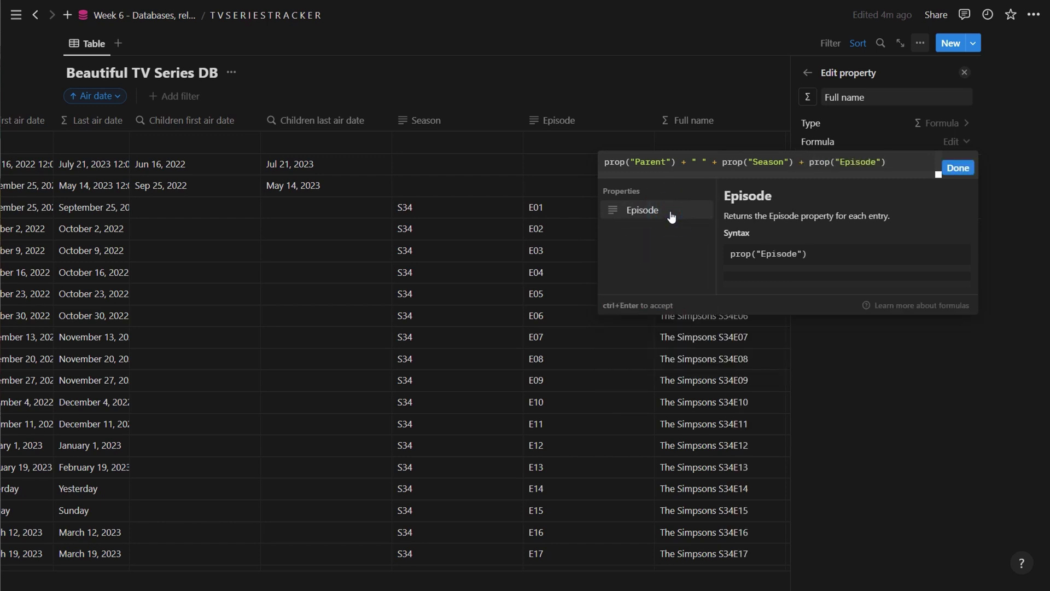
{"action": "type", "text": "+ \":"}
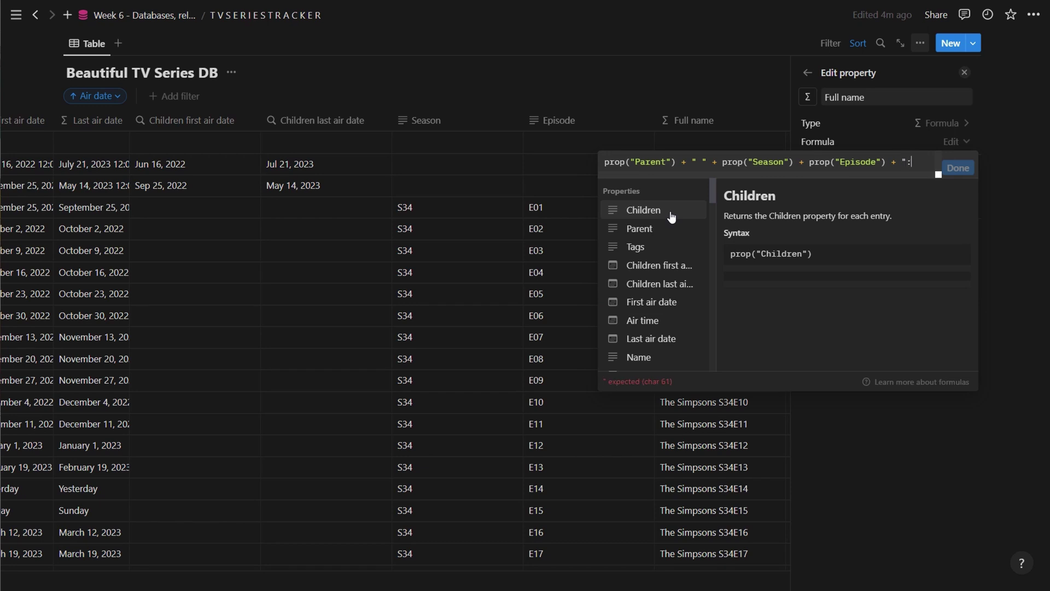
{"action": "type", "text": " \" + name"}
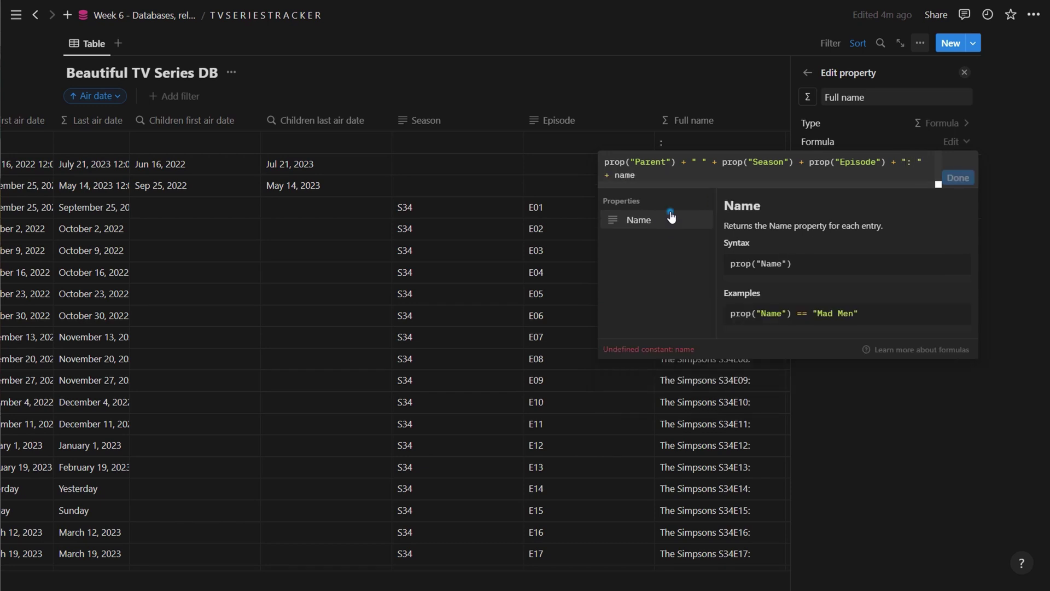
{"action": "left_click", "coordinate": [671, 219]}
{"action": "left_click", "coordinate": [954, 180]}
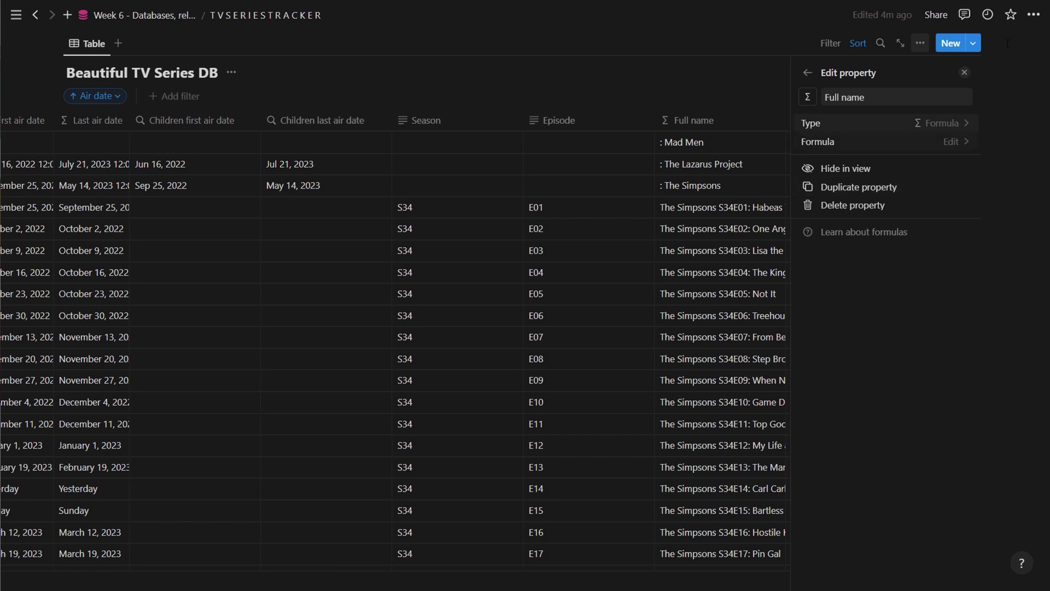
Close the Full name property settings and look over the table.
{"action": "left_click", "coordinate": [964, 72]}
{"action": "scroll", "coordinate": [437, 328], "scroll_direction": "down", "scroll_amount": 5}
{"action": "scroll", "coordinate": [328, 383], "scroll_direction": "left", "scroll_amount": 10}
{"action": "scroll", "coordinate": [218, 379], "scroll_direction": "up", "scroll_amount": 5}
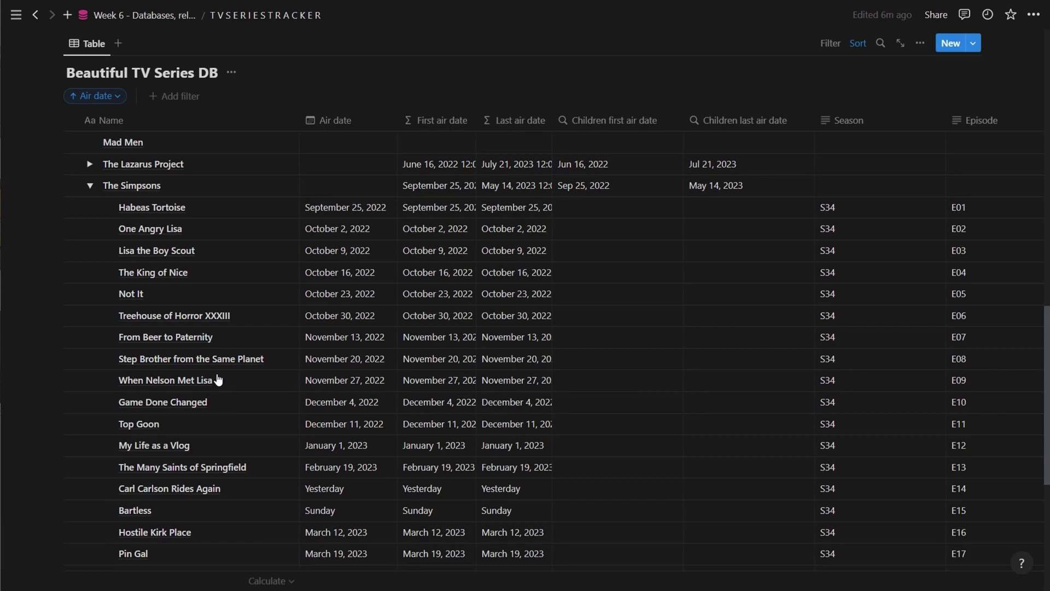
Expand The Lazarus Project and its S01 episodes to check full names, then collapse them.
{"action": "left_click", "coordinate": [90, 164]}
{"action": "left_click", "coordinate": [105, 207]}
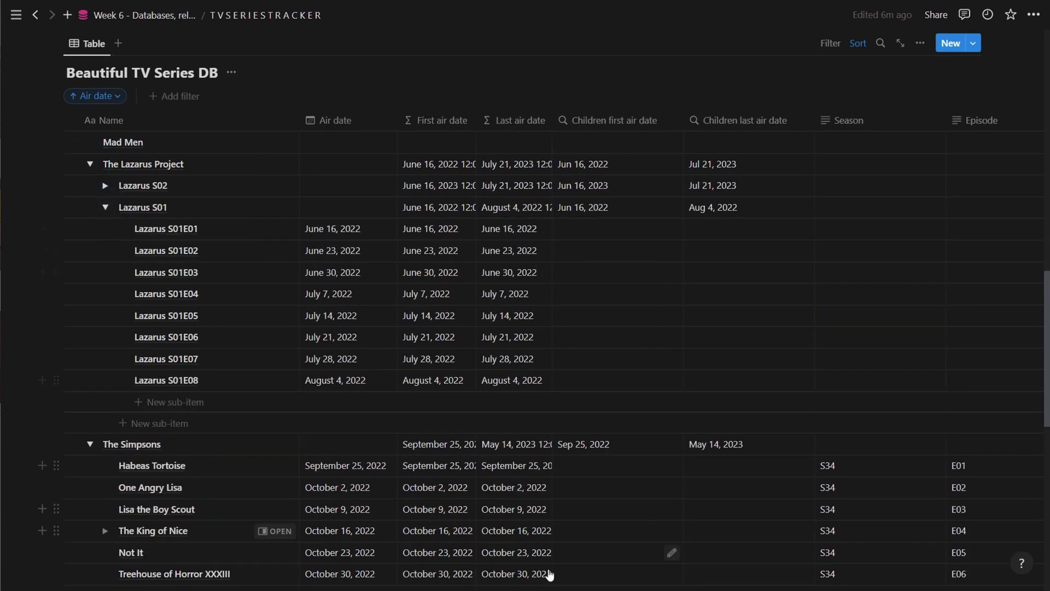
{"action": "scroll", "coordinate": [550, 574], "scroll_direction": "down", "scroll_amount": 10}
{"action": "scroll", "coordinate": [555, 368], "scroll_direction": "right", "scroll_amount": 5}
{"action": "scroll", "coordinate": [555, 368], "scroll_direction": "up", "scroll_amount": 12}
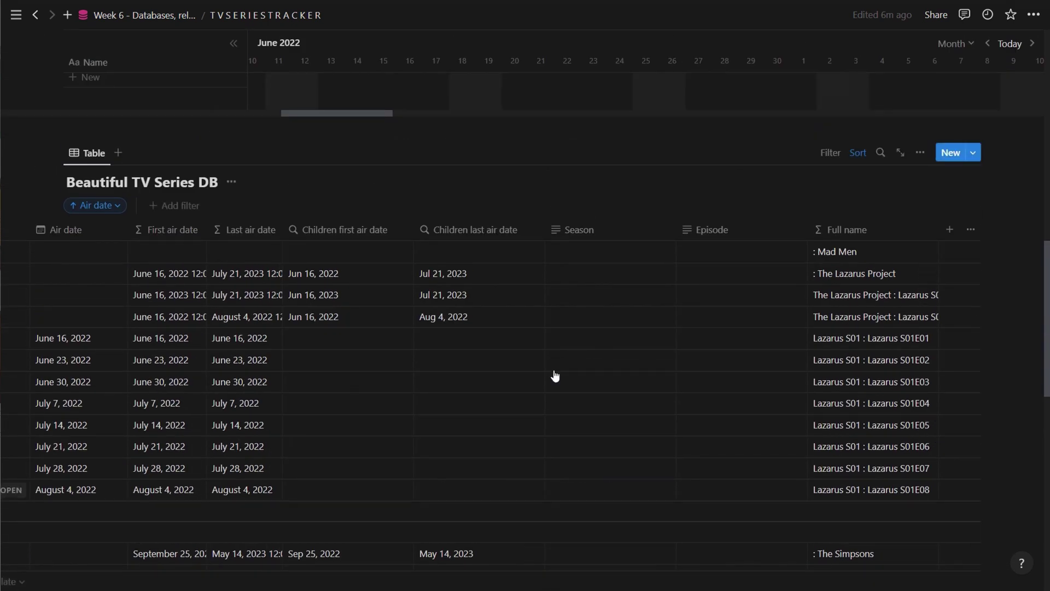
{"action": "scroll", "coordinate": [589, 551], "scroll_direction": "down", "scroll_amount": 10}
{"action": "scroll", "coordinate": [203, 363], "scroll_direction": "left", "scroll_amount": 5}
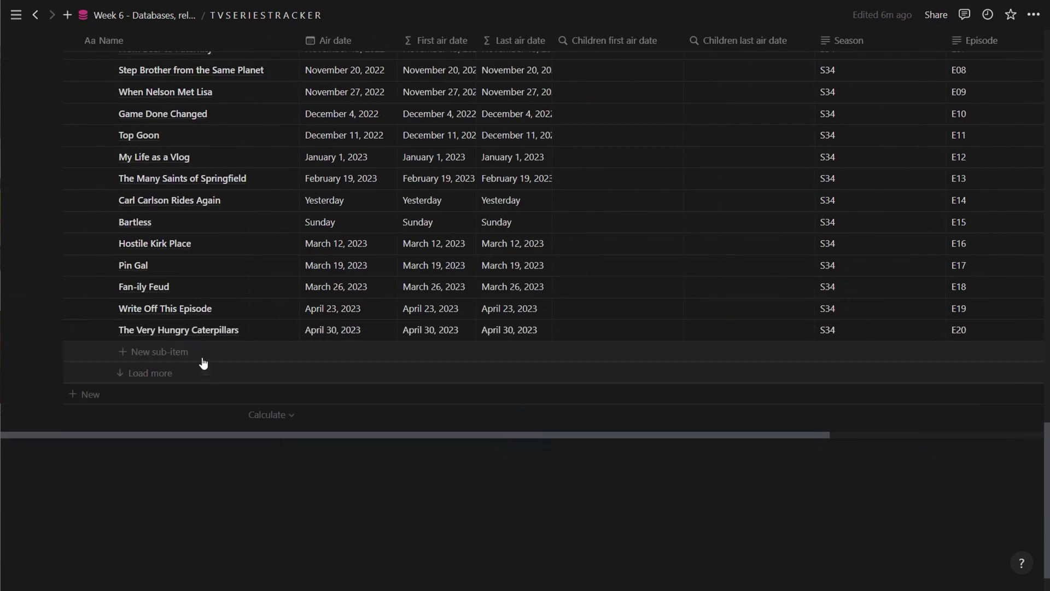
{"action": "scroll", "coordinate": [142, 323], "scroll_direction": "up", "scroll_amount": 15}
{"action": "left_click", "coordinate": [106, 313]}
{"action": "left_click", "coordinate": [89, 275]}
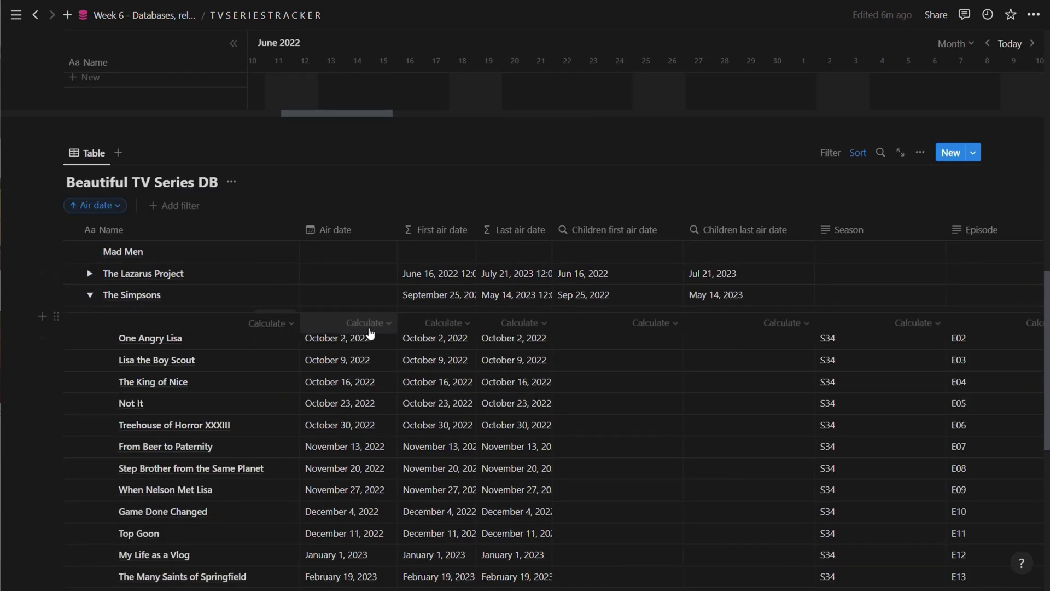
{"action": "scroll", "coordinate": [370, 333], "scroll_direction": "up", "scroll_amount": 10}
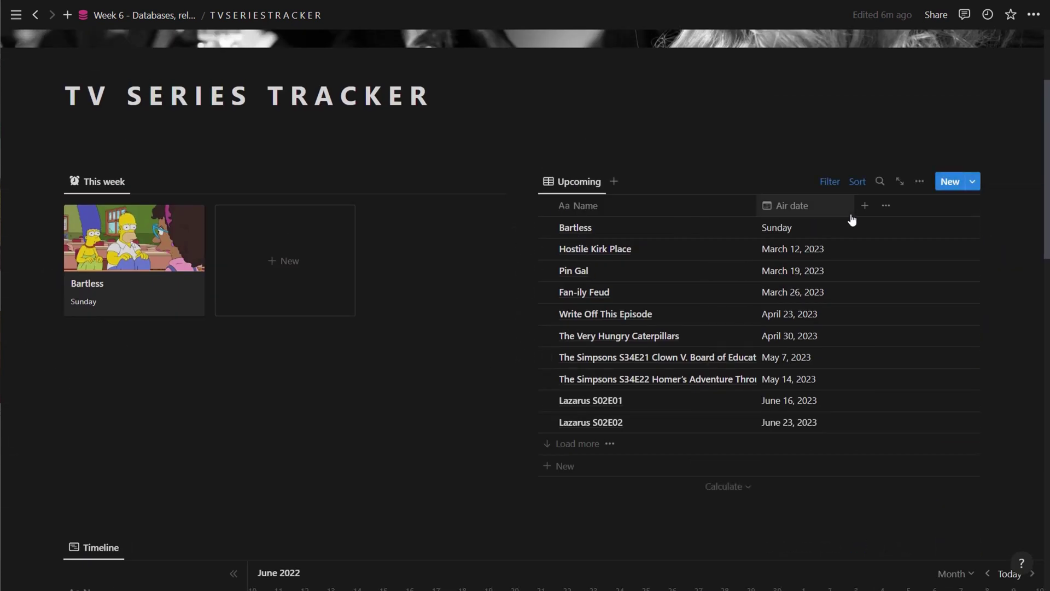
Show the series (Parent) on the This week gallery cards.
{"action": "scroll", "coordinate": [97, 367], "scroll_direction": "up", "scroll_amount": 1}
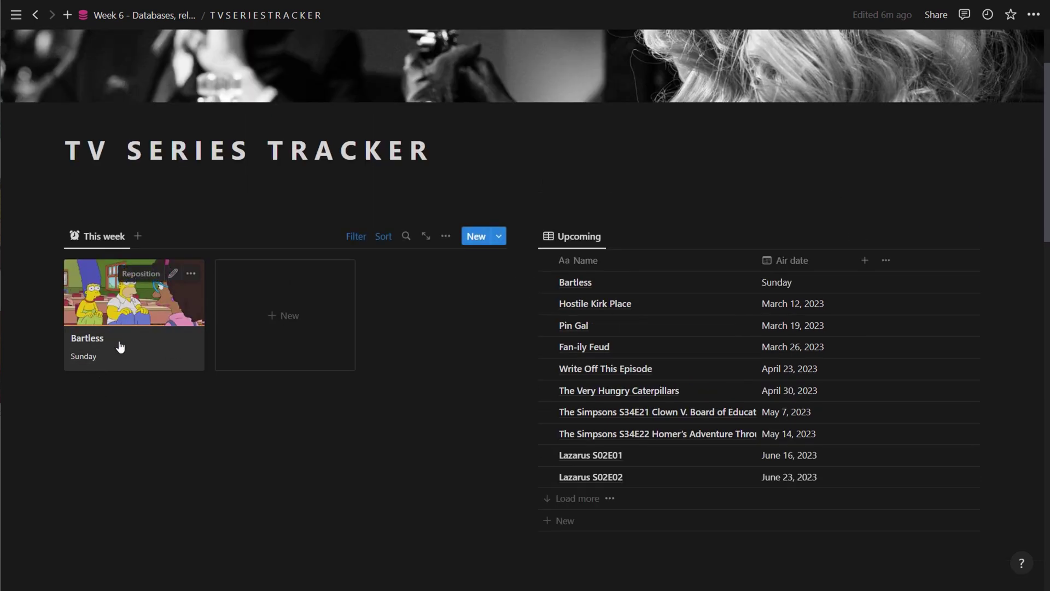
{"action": "left_click", "coordinate": [191, 273]}
{"action": "left_click", "coordinate": [183, 250]}
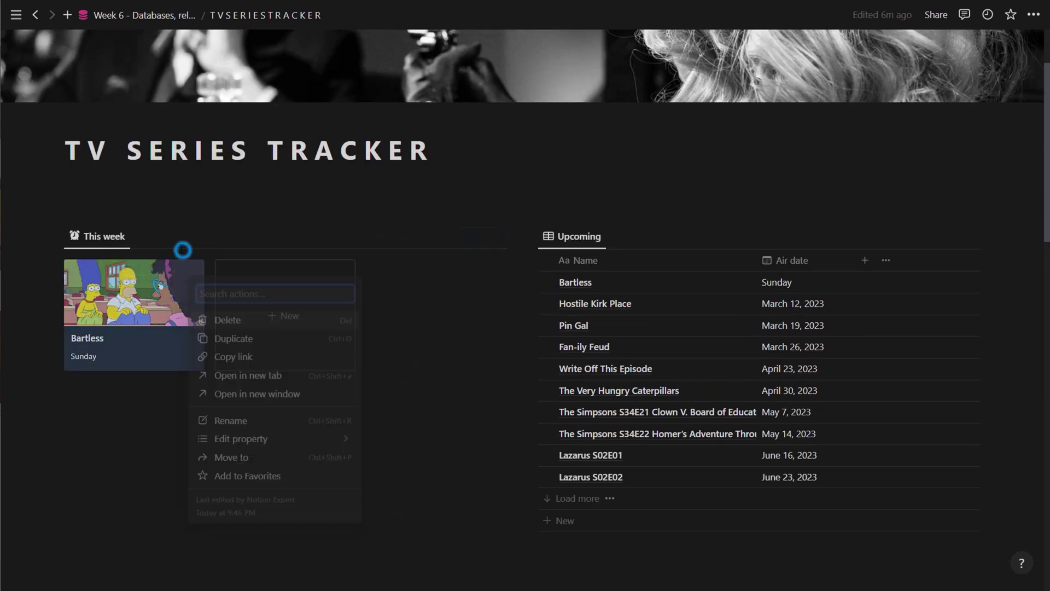
{"action": "left_click", "coordinate": [446, 236]}
{"action": "left_click", "coordinate": [444, 363]}
{"action": "scroll", "coordinate": [436, 381], "scroll_direction": "down", "scroll_amount": 1}
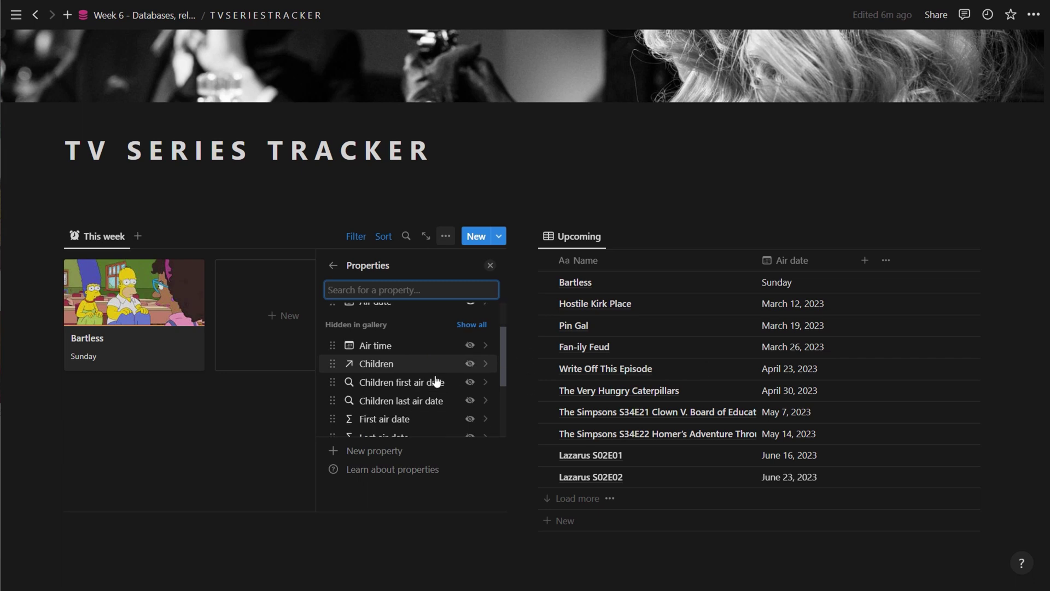
{"action": "scroll", "coordinate": [438, 378], "scroll_direction": "down", "scroll_amount": 2}
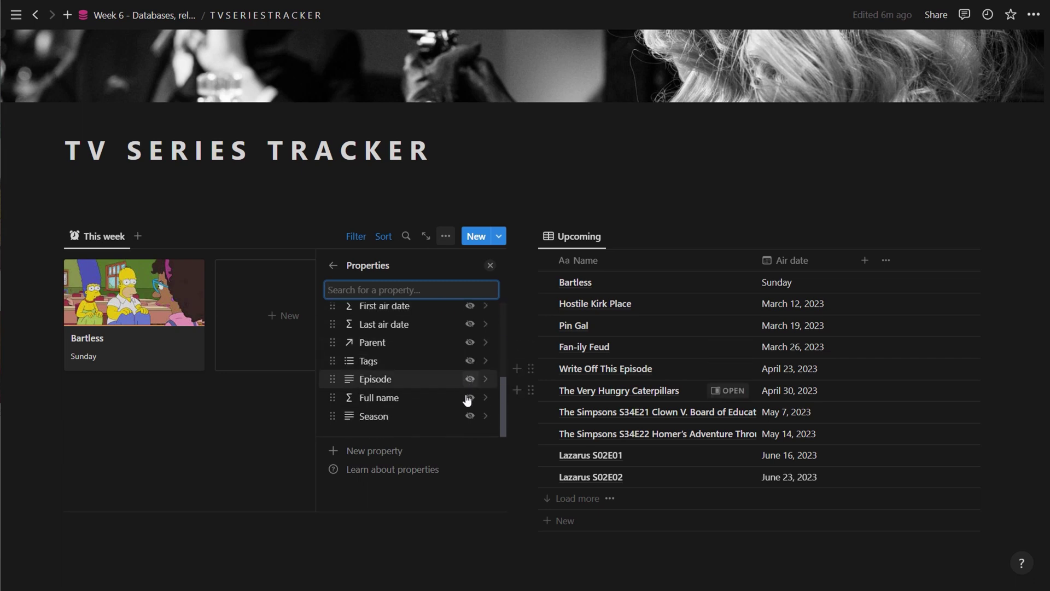
{"action": "left_click", "coordinate": [470, 342]}
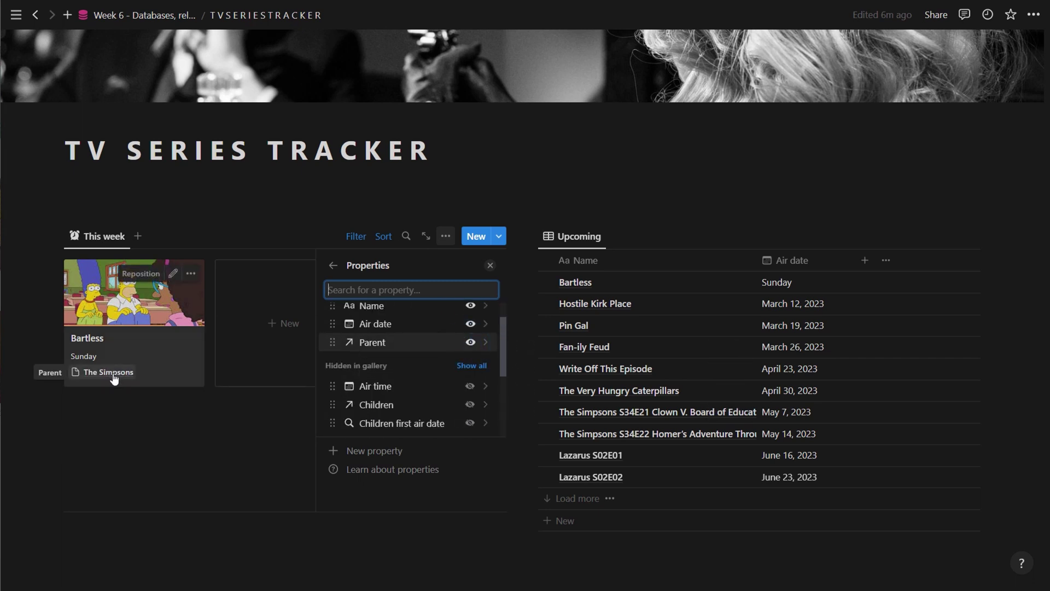
Hide Season and Episode so cards show only name, series and air date.
{"action": "scroll", "coordinate": [436, 396], "scroll_direction": "up", "scroll_amount": 1}
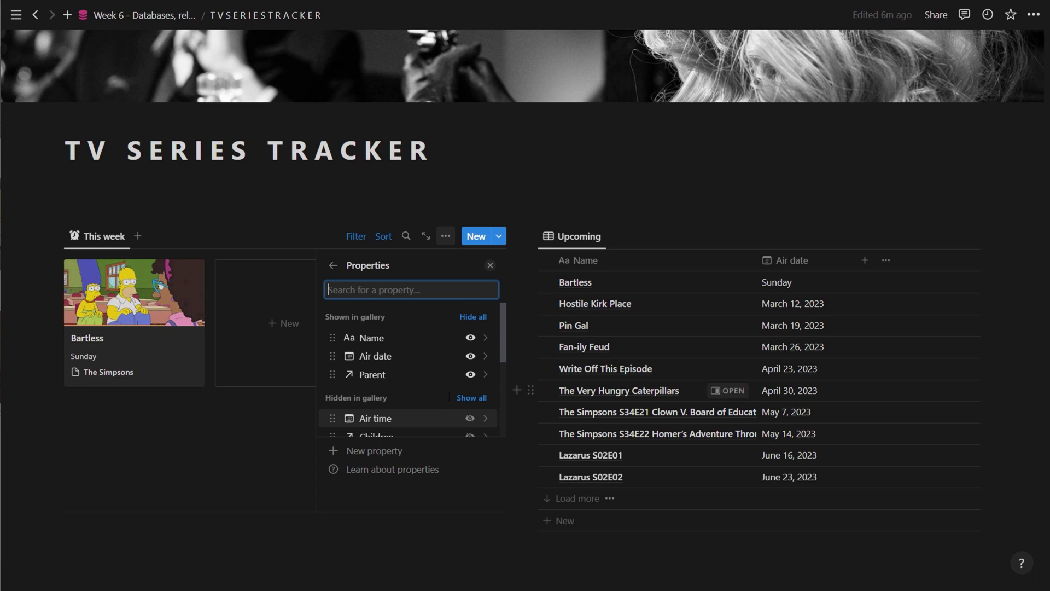
{"action": "scroll", "coordinate": [452, 402], "scroll_direction": "down", "scroll_amount": 3}
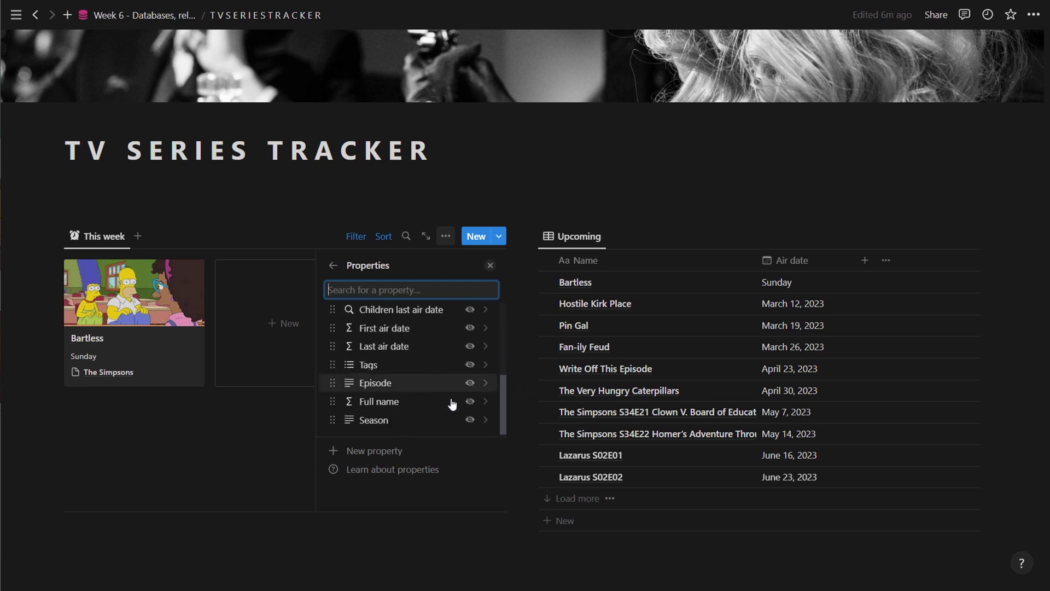
{"action": "scroll", "coordinate": [453, 404], "scroll_direction": "up", "scroll_amount": 1}
{"action": "scroll", "coordinate": [452, 403], "scroll_direction": "down", "scroll_amount": 2}
{"action": "left_click", "coordinate": [471, 384]}
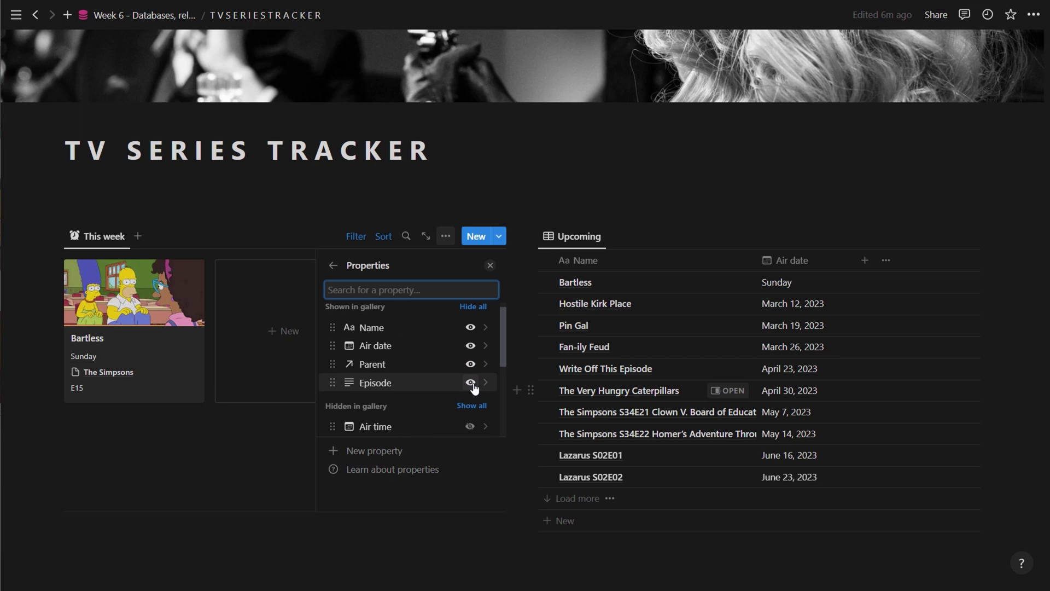
{"action": "left_click", "coordinate": [472, 384]}
{"action": "scroll", "coordinate": [472, 391], "scroll_direction": "down", "scroll_amount": 3}
{"action": "left_click", "coordinate": [470, 415]}
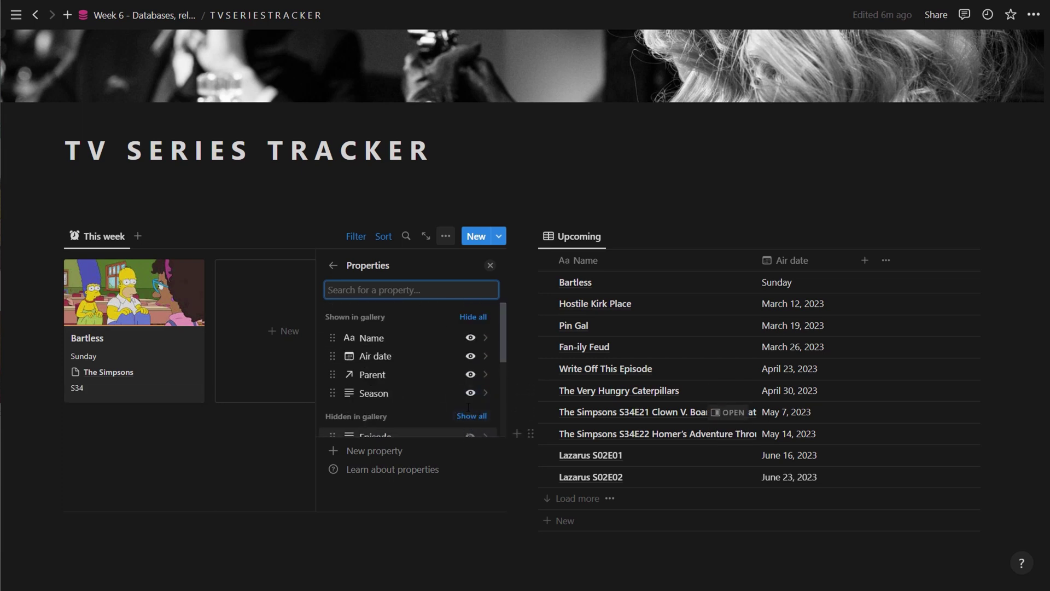
{"action": "scroll", "coordinate": [469, 394], "scroll_direction": "down", "scroll_amount": 3}
{"action": "left_click", "coordinate": [469, 330]}
{"action": "scroll", "coordinate": [470, 378], "scroll_direction": "up", "scroll_amount": 3}
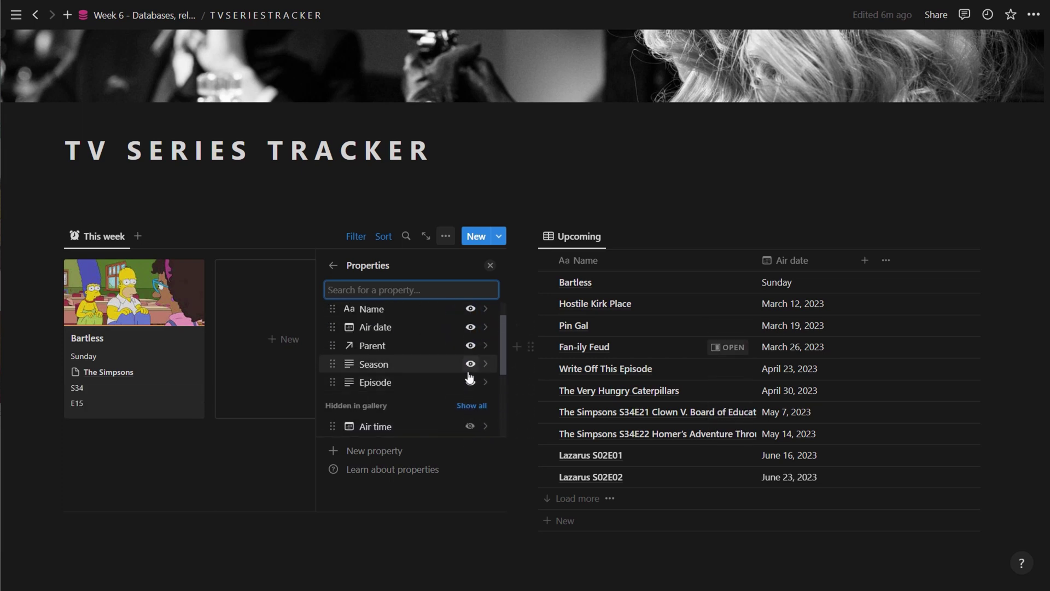
{"action": "left_click", "coordinate": [470, 364]}
{"action": "left_click", "coordinate": [470, 363]}
{"action": "left_click", "coordinate": [197, 479]}
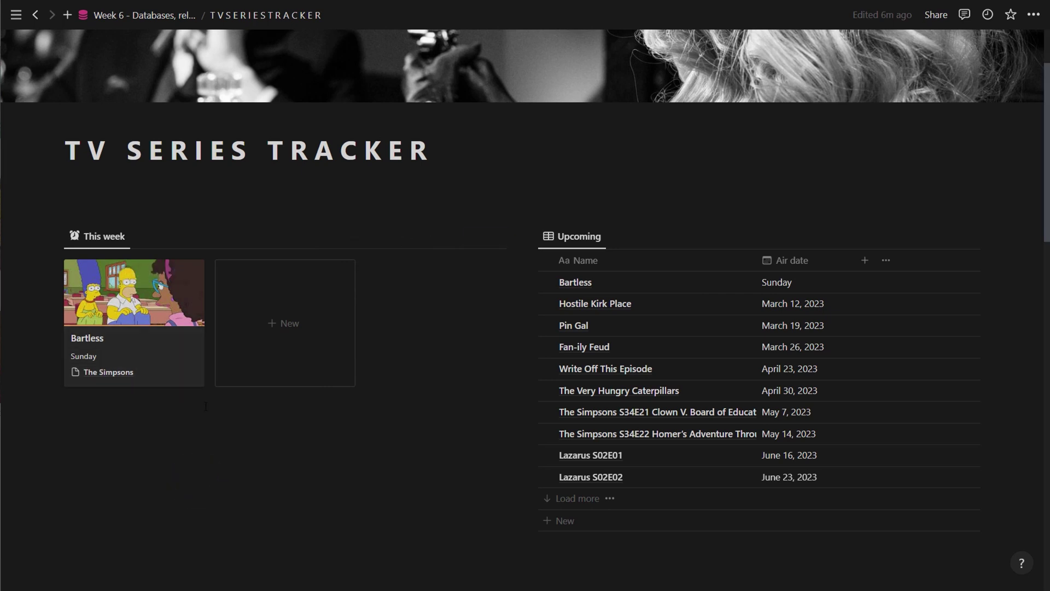
Reorder the card properties so Parent sits just above Air date.
{"action": "left_click", "coordinate": [190, 275]}
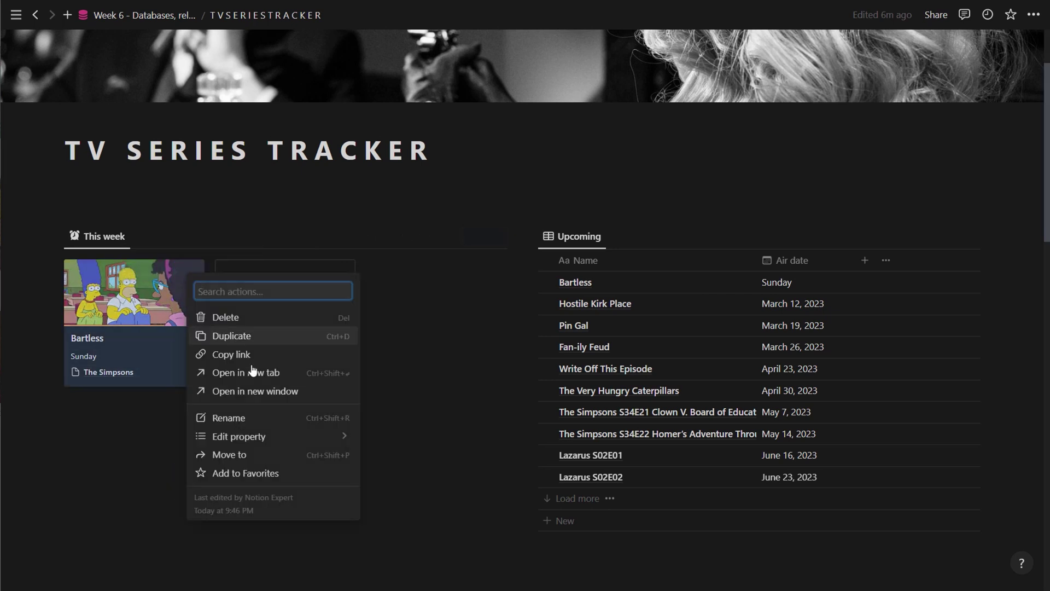
{"action": "key", "text": "Escape"}
{"action": "left_click", "coordinate": [446, 237]}
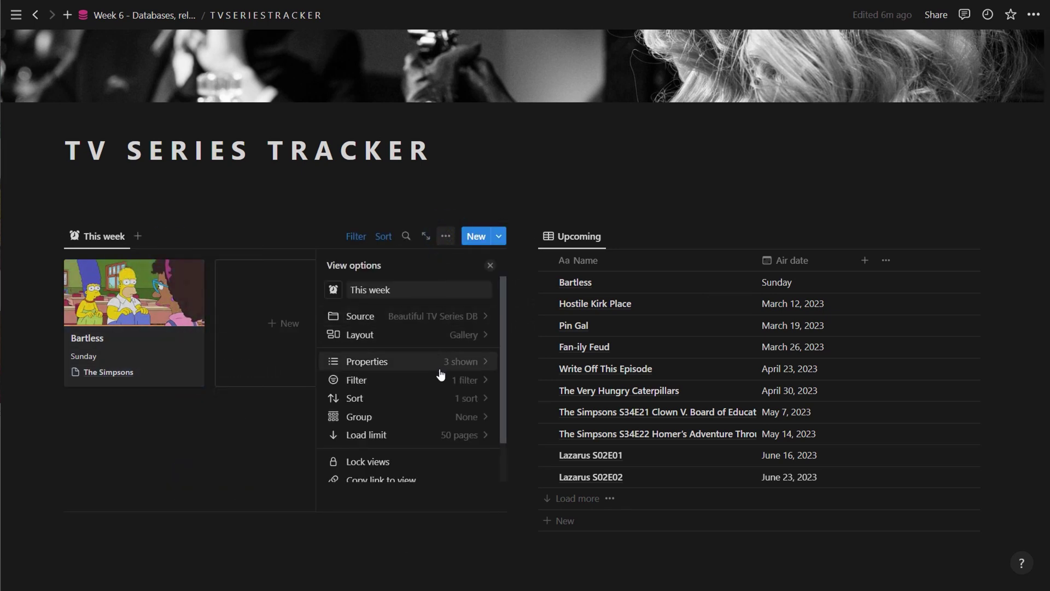
{"action": "left_click", "coordinate": [438, 368]}
{"action": "left_click_drag", "start_coordinate": [332, 375], "coordinate": [336, 338]}
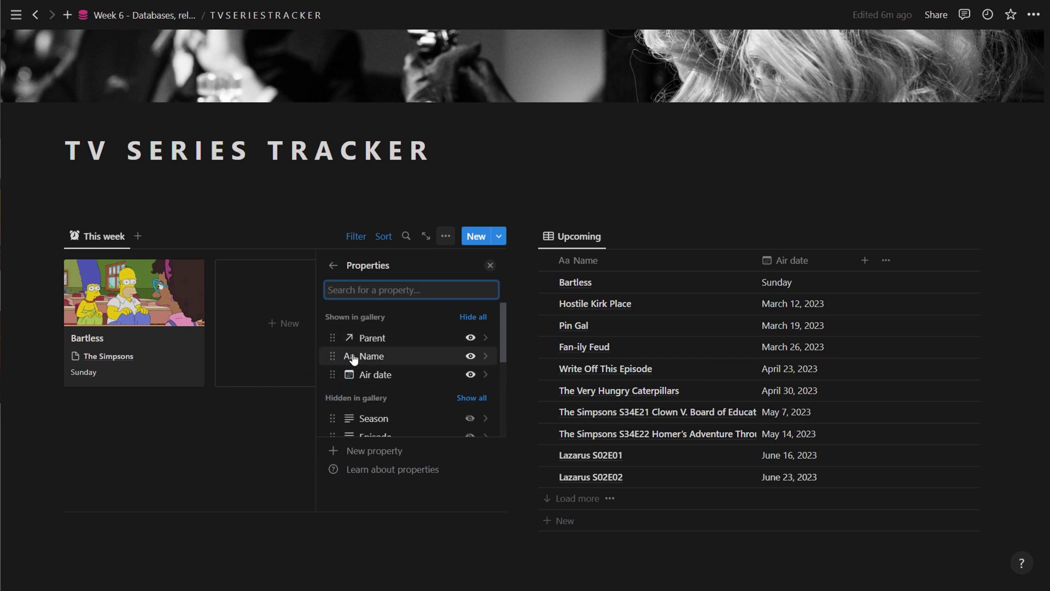
{"action": "left_click_drag", "start_coordinate": [334, 375], "coordinate": [332, 338]}
{"action": "left_click_drag", "start_coordinate": [330, 373], "coordinate": [330, 357]}
Show the Parent column in the Upcoming table.
{"action": "left_click", "coordinate": [260, 457]}
{"action": "left_click", "coordinate": [919, 236]}
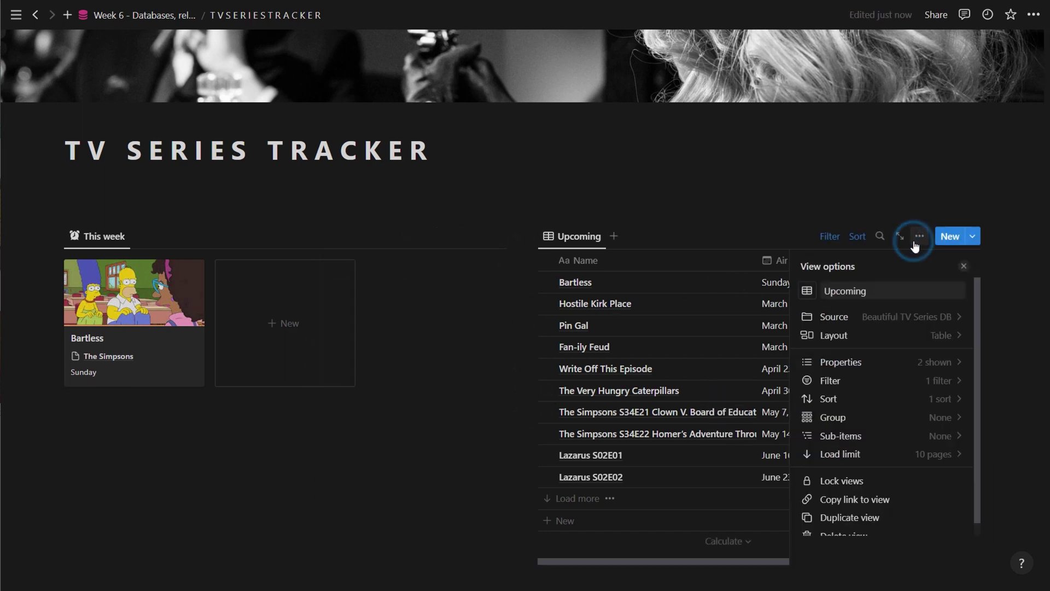
{"action": "left_click", "coordinate": [950, 362]}
{"action": "scroll", "coordinate": [950, 363], "scroll_direction": "down", "scroll_amount": 2}
{"action": "scroll", "coordinate": [955, 394], "scroll_direction": "down", "scroll_amount": 1}
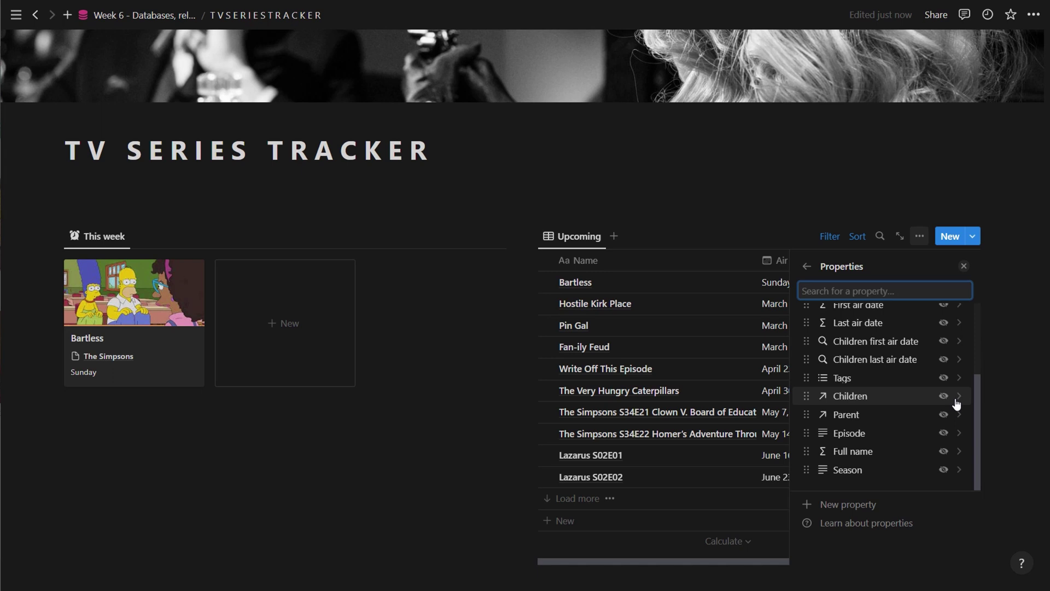
{"action": "left_click", "coordinate": [945, 416]}
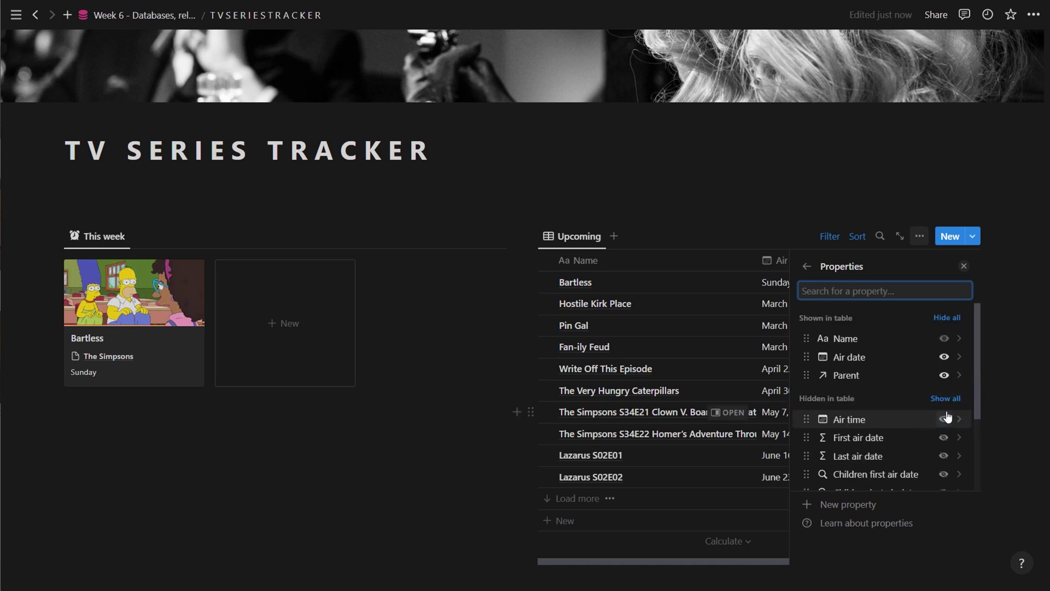
{"action": "key", "text": "Escape"}
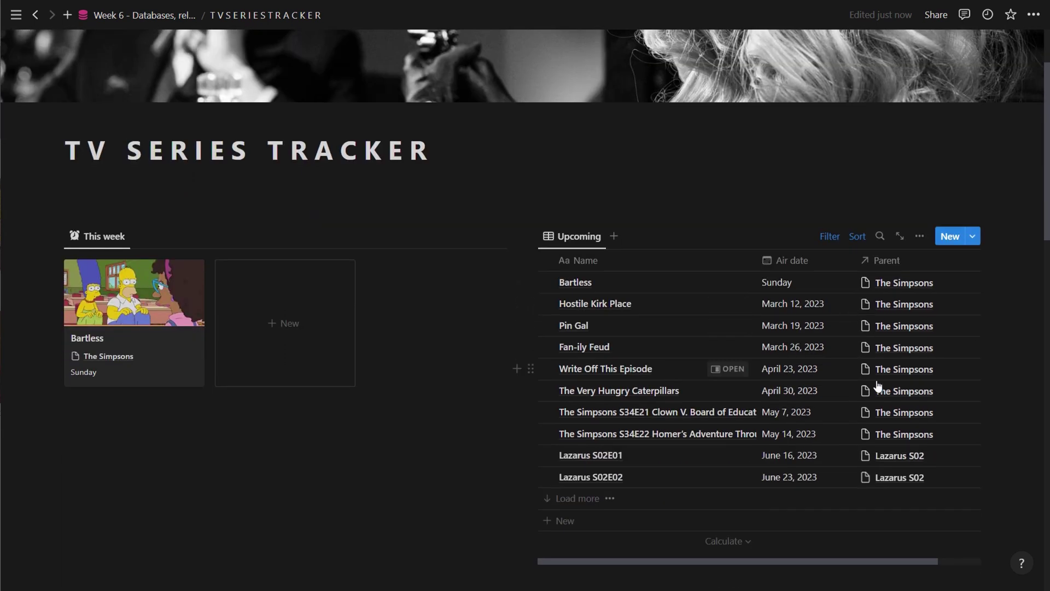
Make Air date the first column of the Upcoming table.
{"action": "left_click_drag", "start_coordinate": [792, 260], "coordinate": [558, 258]}
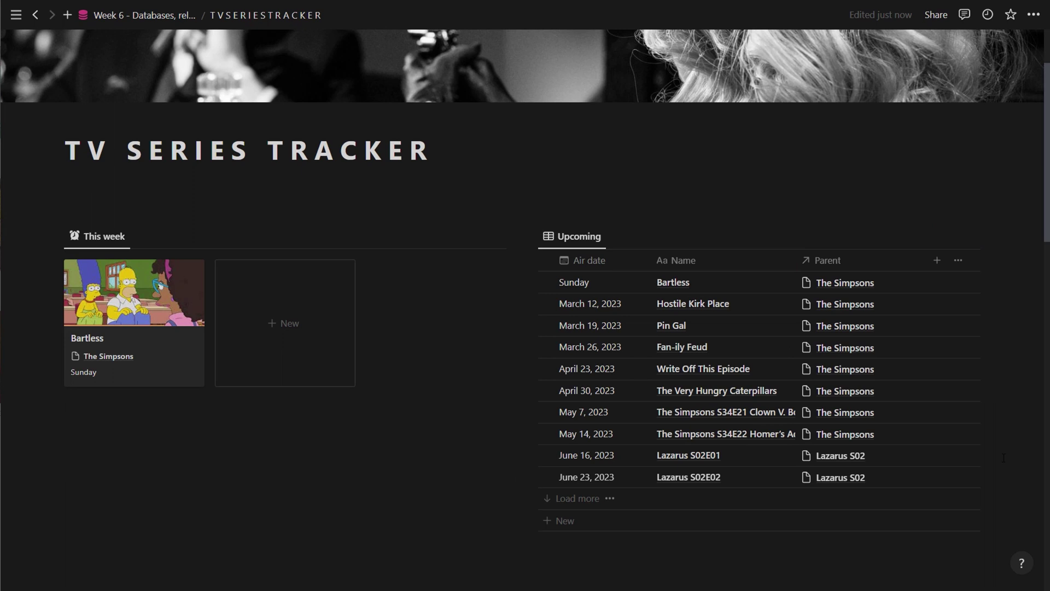
{"action": "left_click", "coordinate": [727, 411]}
{"action": "key", "text": "Escape"}
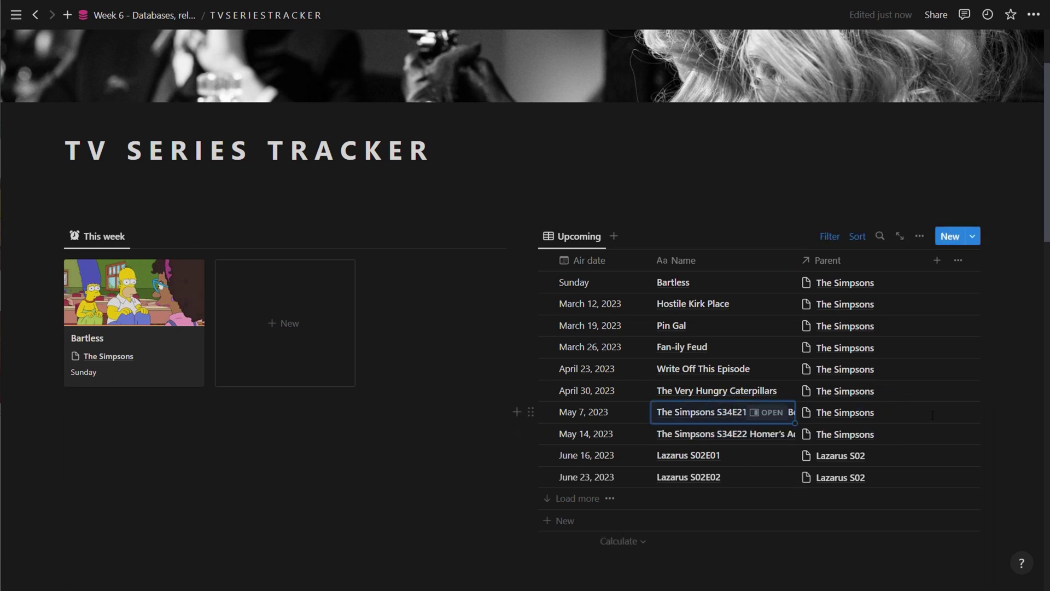
{"action": "left_click", "coordinate": [937, 261]}
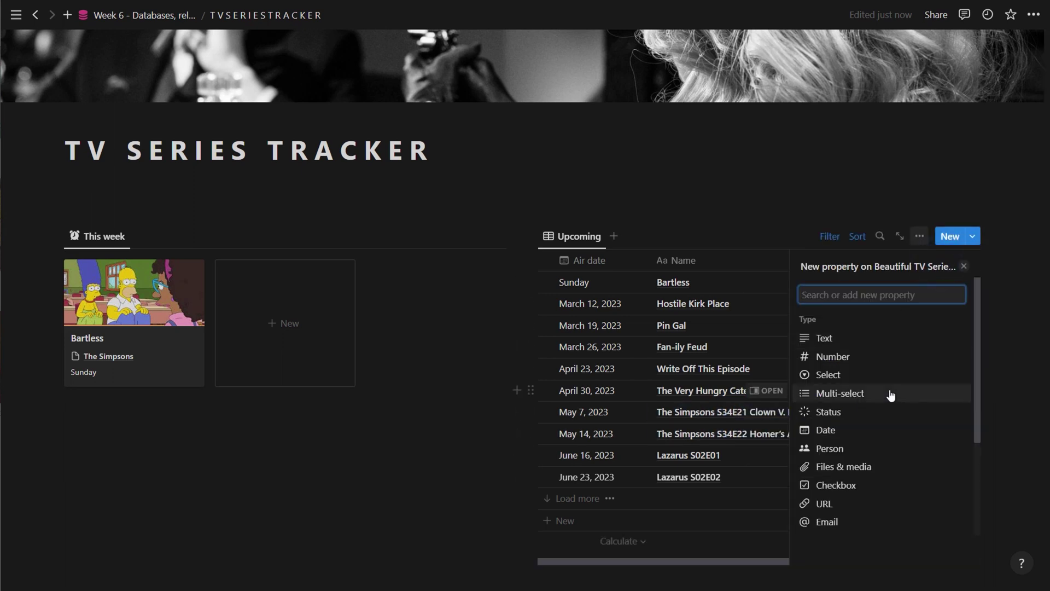
{"action": "left_click", "coordinate": [820, 244]}
Show the Season and Episode columns and narrow the Episode column.
{"action": "left_click", "coordinate": [919, 236]}
{"action": "left_click", "coordinate": [841, 362]}
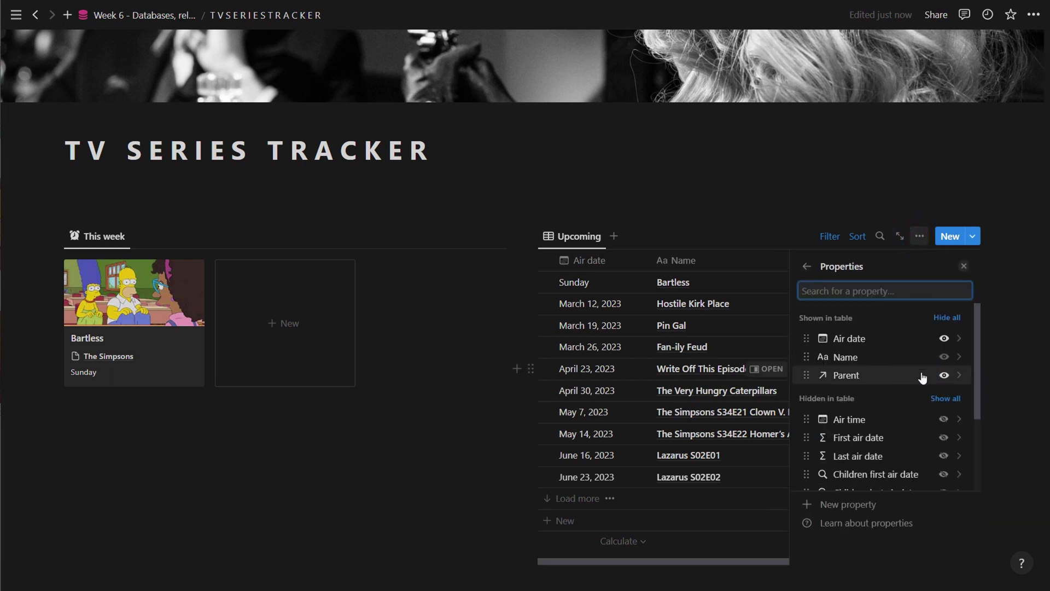
{"action": "scroll", "coordinate": [946, 434], "scroll_direction": "down", "scroll_amount": 2}
{"action": "left_click", "coordinate": [943, 469]}
{"action": "left_click", "coordinate": [943, 451]}
{"action": "left_click", "coordinate": [964, 266]}
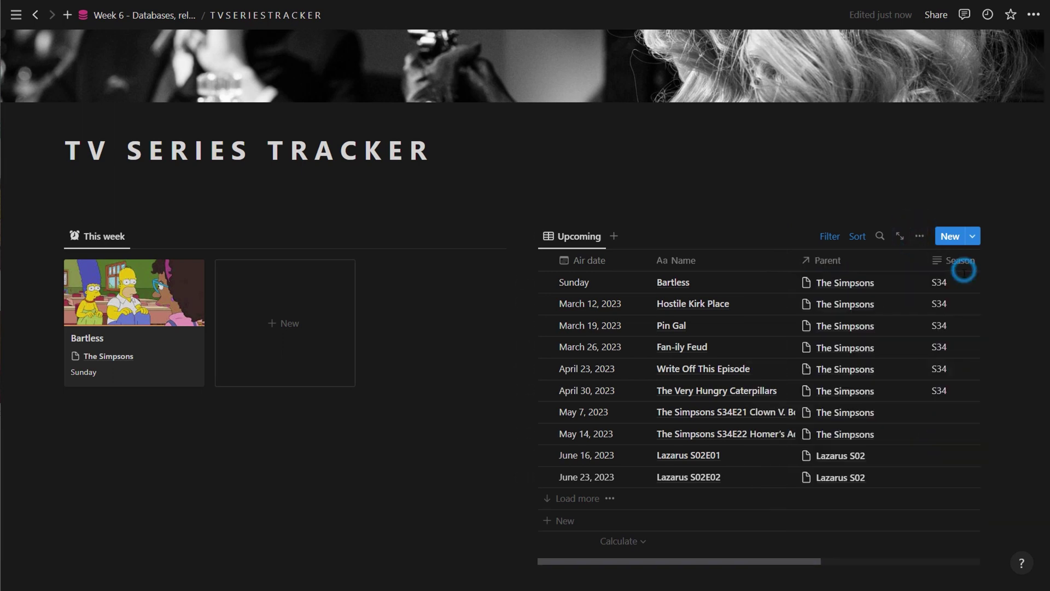
{"action": "left_click_drag", "start_coordinate": [712, 562], "coordinate": [825, 561]}
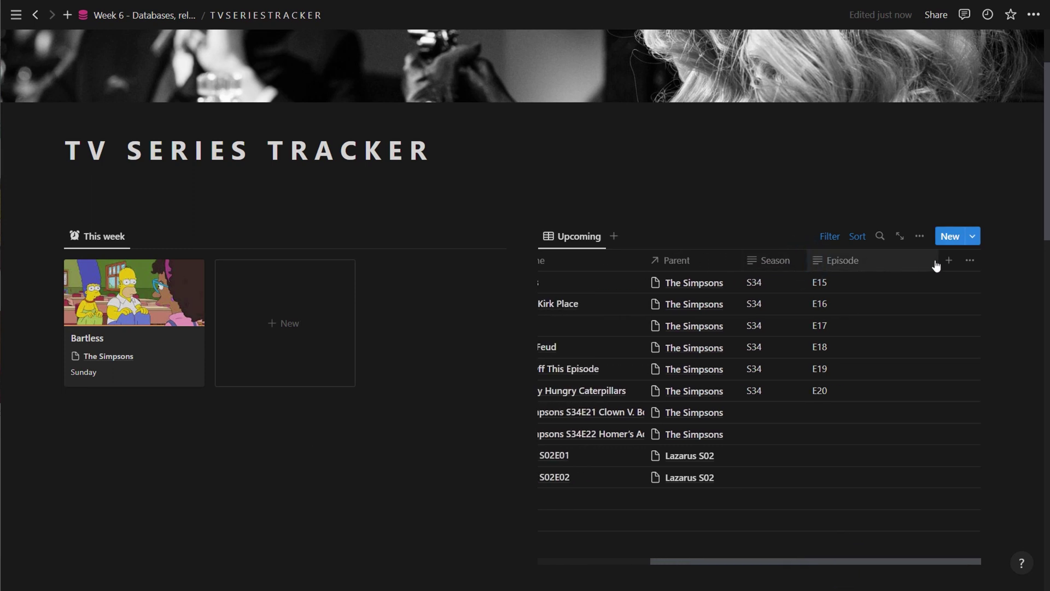
{"action": "left_click_drag", "start_coordinate": [939, 262], "coordinate": [842, 261]}
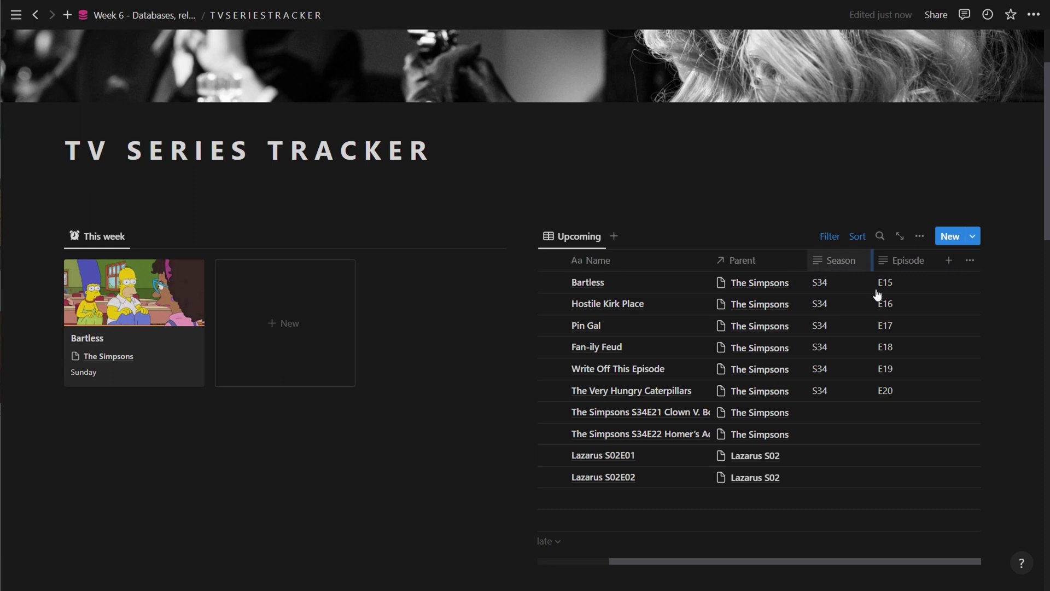
Give the Season and Episode column headers book icons.
{"action": "left_click", "coordinate": [834, 260]}
{"action": "left_click", "coordinate": [826, 287]}
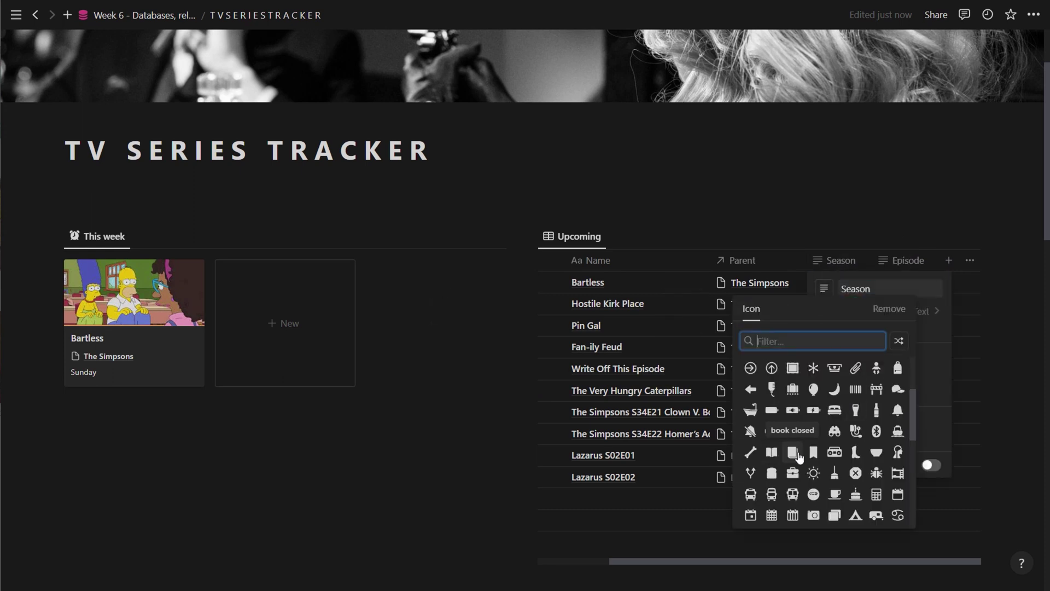
{"action": "left_click", "coordinate": [793, 453]}
{"action": "left_click", "coordinate": [902, 260]}
{"action": "left_click", "coordinate": [893, 286]}
Copy S34 into the empty Season cells of the last Simpsons episodes.
{"action": "left_click", "coordinate": [817, 392]}
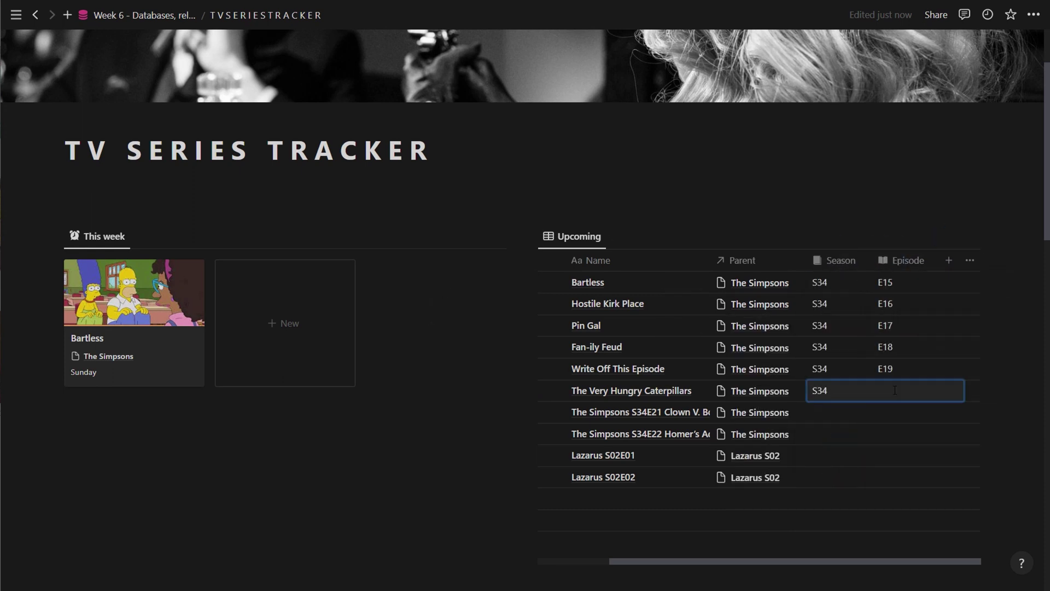
{"action": "key", "text": "ctrl+a"}
{"action": "key", "text": "ctrl+c"}
{"action": "key", "text": "Escape"}
{"action": "key", "text": "Down"}
{"action": "key", "text": "ctrl+v"}
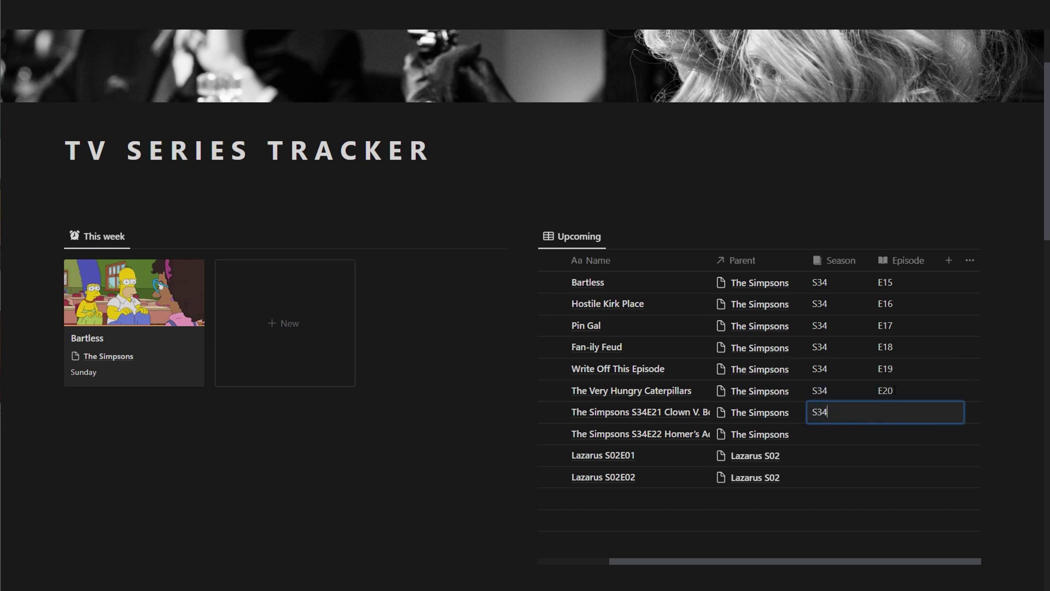
{"action": "key", "text": "Escape"}
{"action": "key", "text": "Down"}
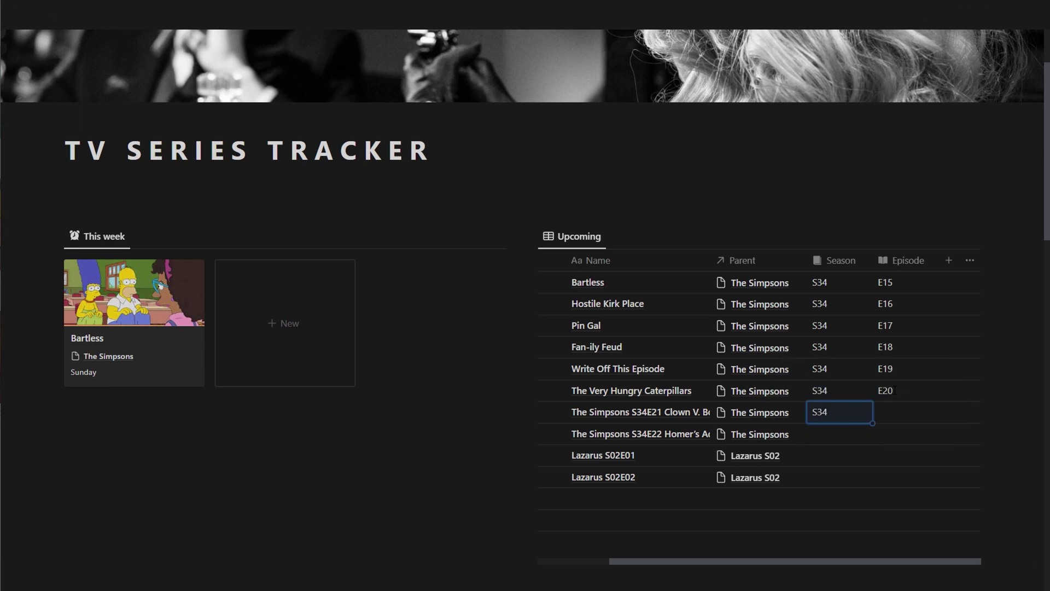
{"action": "key", "text": "Return"}
{"action": "key", "text": "Escape"}
{"action": "key", "text": "Down"}
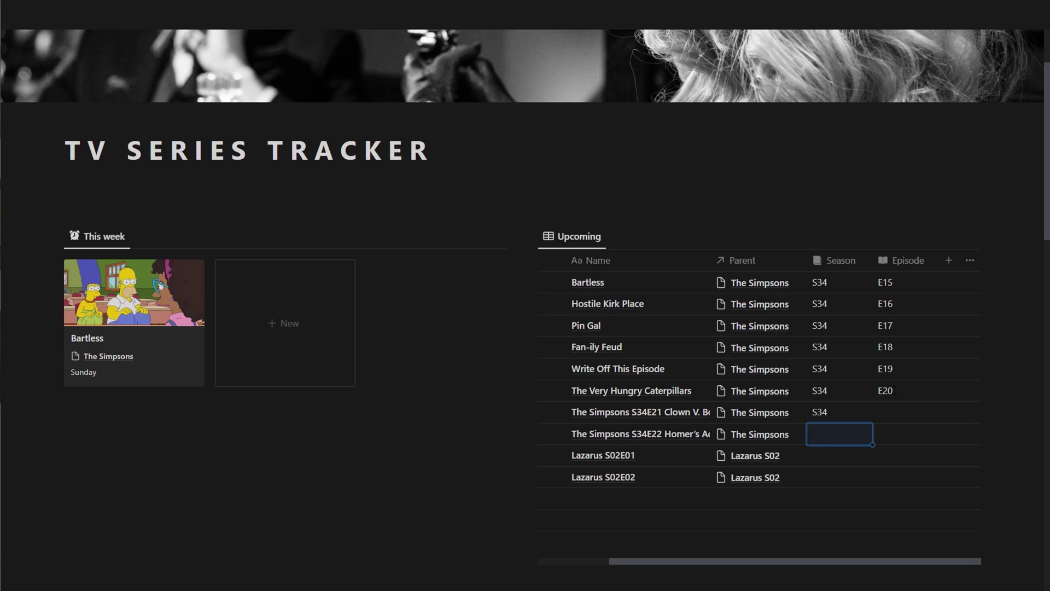
{"action": "key", "text": "Down"}
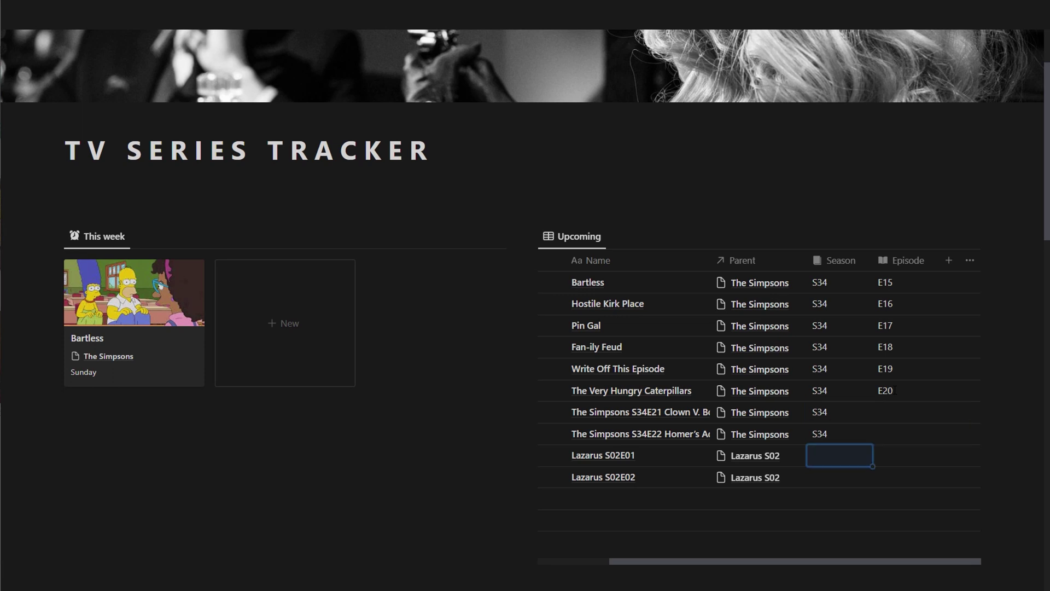
Enter episode numbers E21 and E22 for Clown V. and Homer's episode.
{"action": "left_click", "coordinate": [910, 411]}
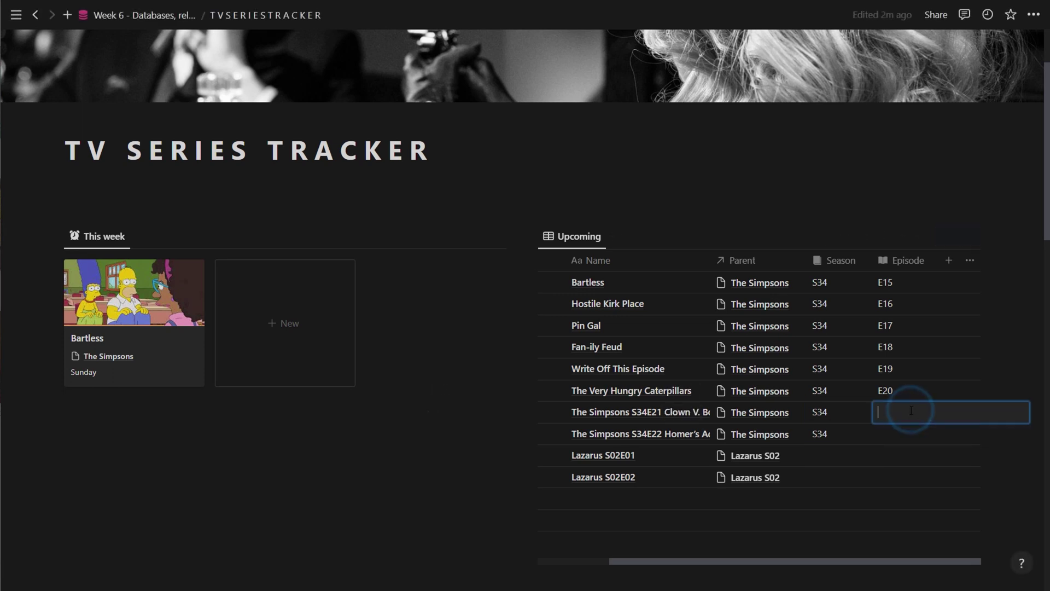
{"action": "type", "text": "E21"}
{"action": "key", "text": "Escape"}
{"action": "key", "text": "Down"}
{"action": "type", "text": "E"}
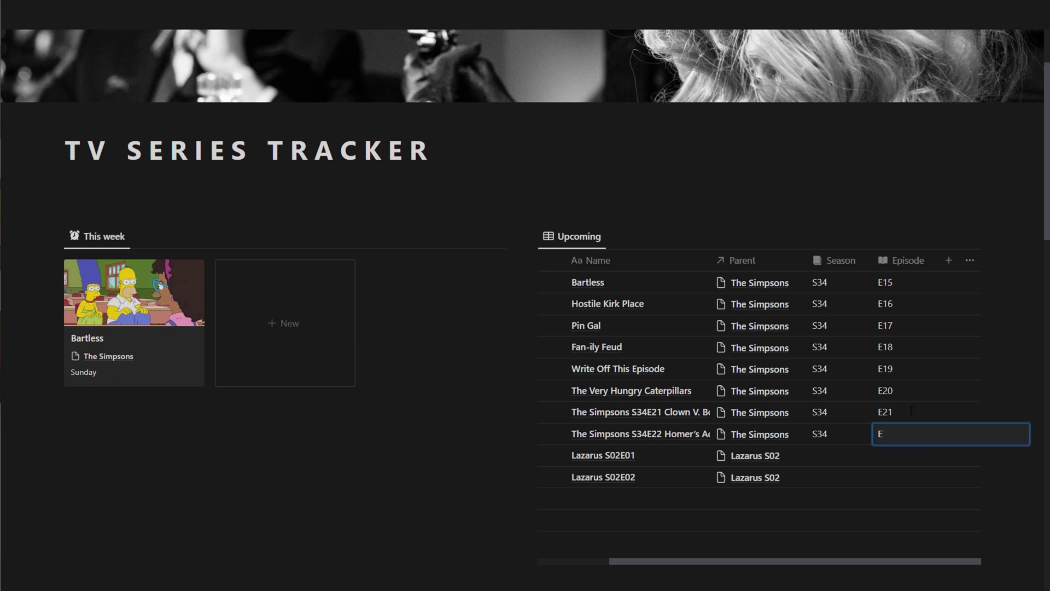
{"action": "type", "text": "22"}
{"action": "key", "text": "Escape"}
{"action": "key", "text": "Down"}
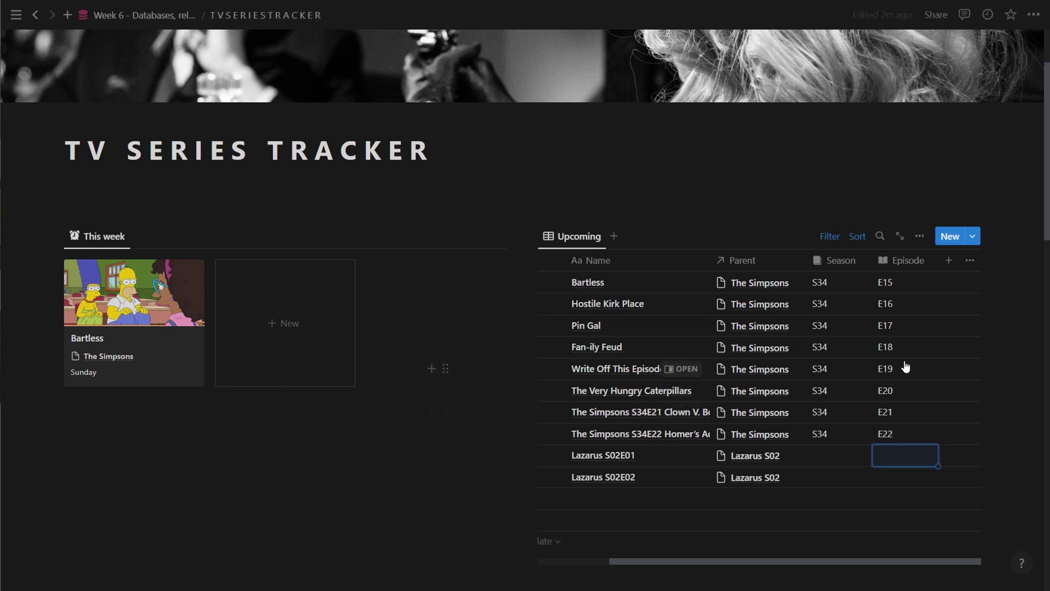
Convert the Season column to a Text property.
{"action": "left_click", "coordinate": [842, 261]}
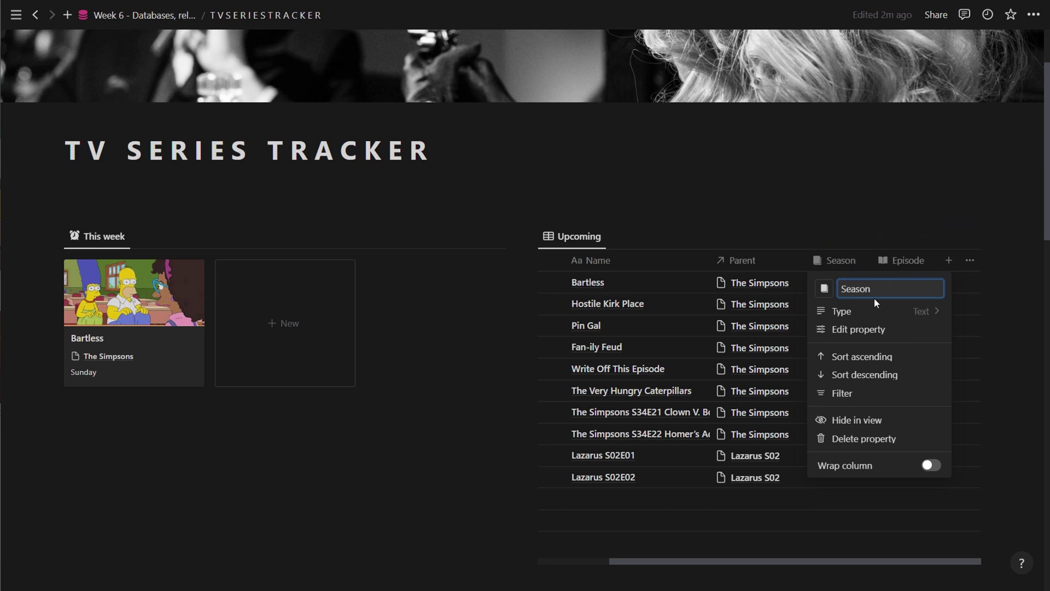
{"action": "left_click", "coordinate": [911, 312]}
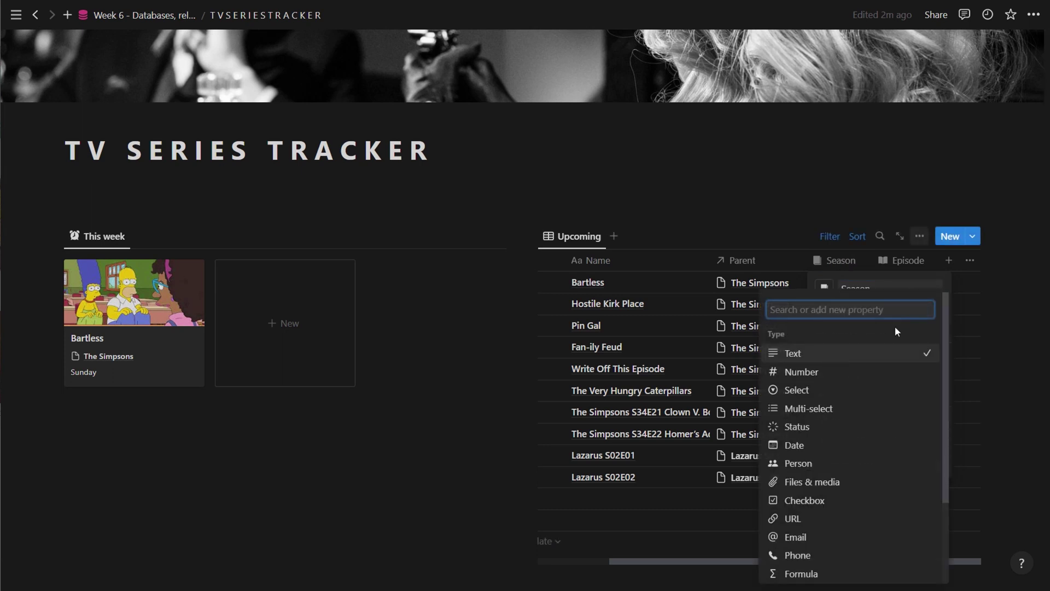
{"action": "scroll", "coordinate": [861, 407], "scroll_direction": "down", "scroll_amount": 1}
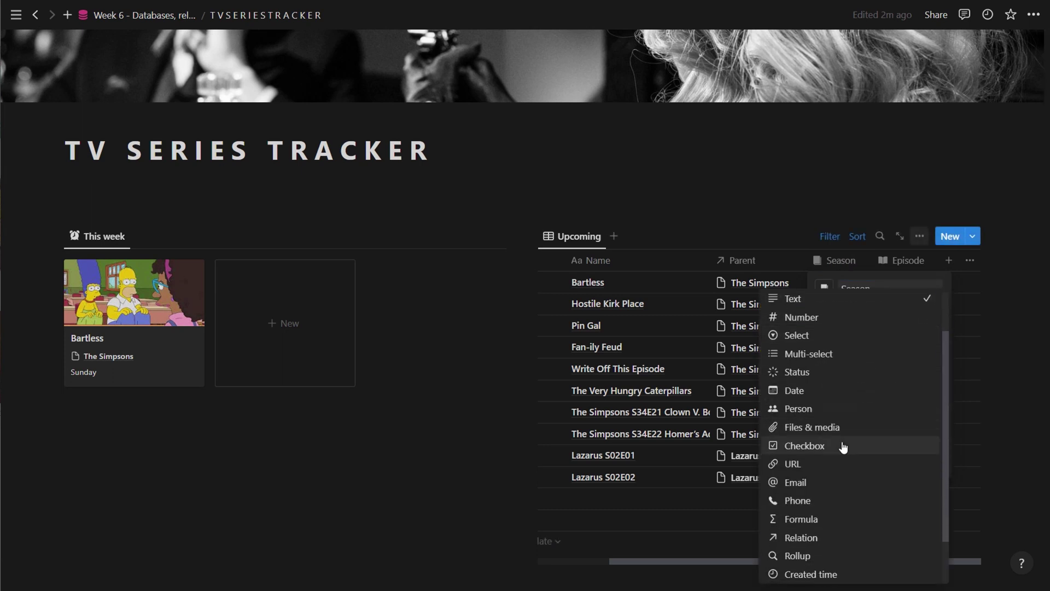
{"action": "left_click", "coordinate": [843, 446]}
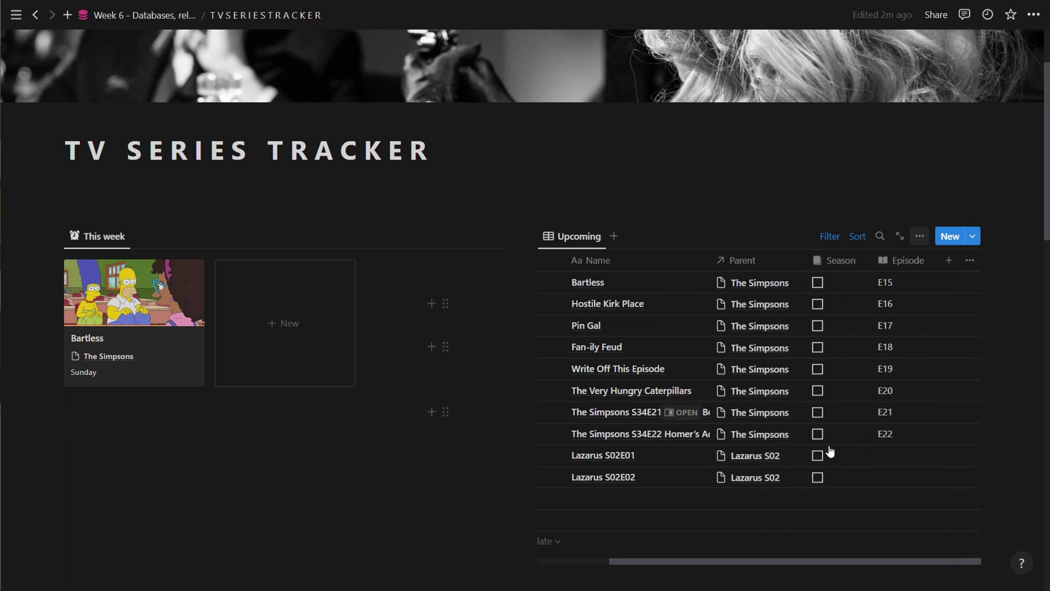
{"action": "left_click_drag", "start_coordinate": [872, 265], "coordinate": [823, 264]}
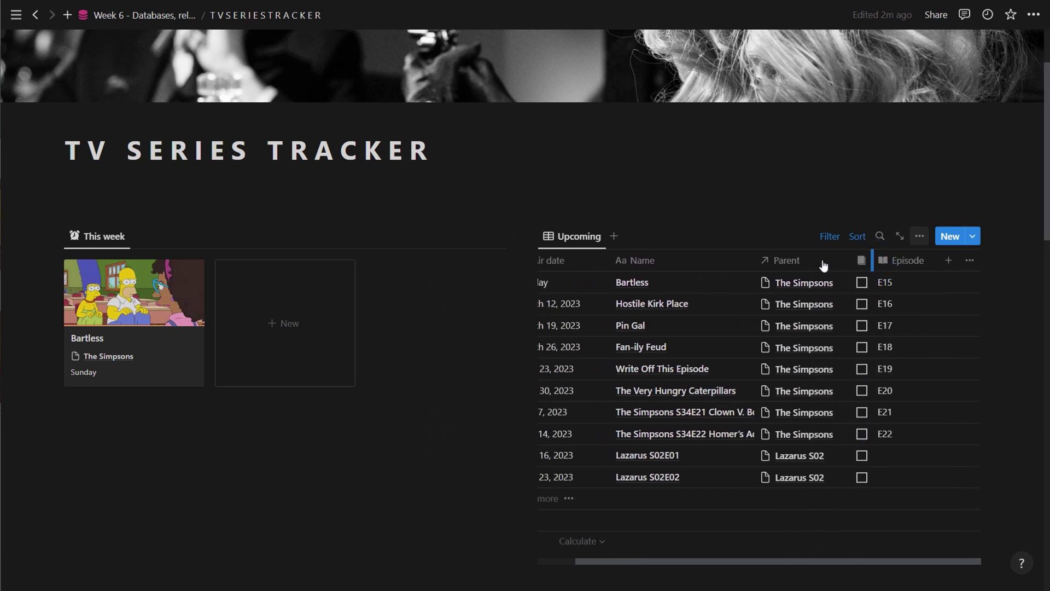
{"action": "left_click", "coordinate": [860, 263]}
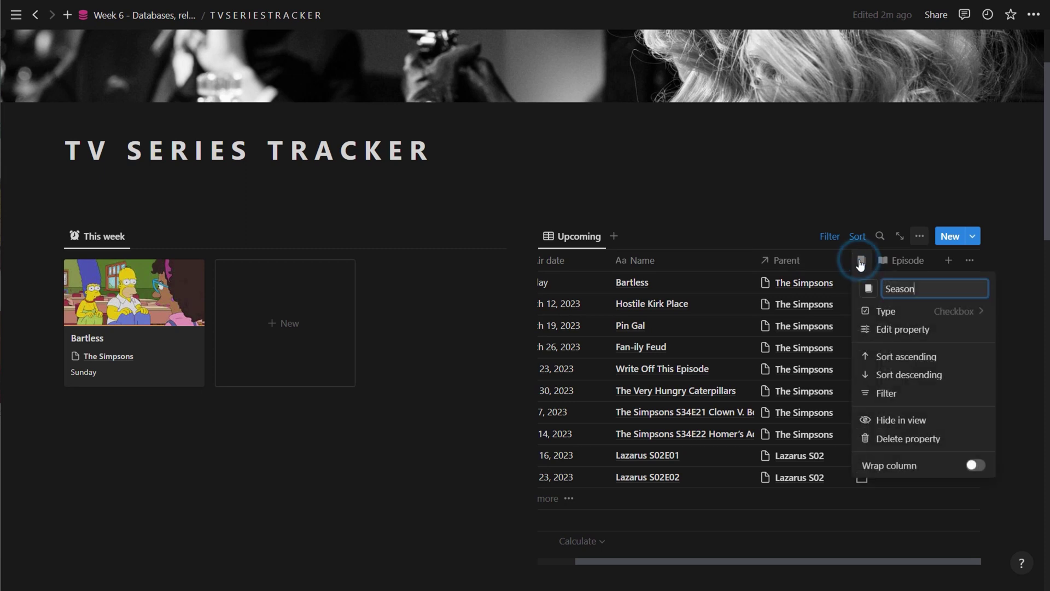
{"action": "left_click", "coordinate": [882, 329]}
{"action": "left_click", "coordinate": [879, 96]}
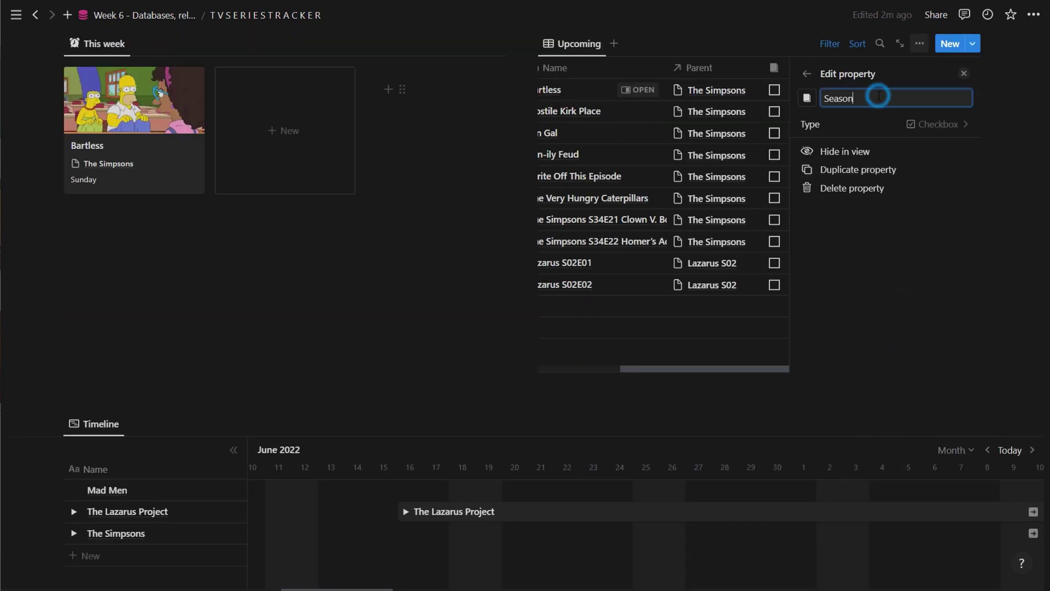
{"action": "left_click", "coordinate": [919, 124]}
{"action": "type", "text": "Te"}
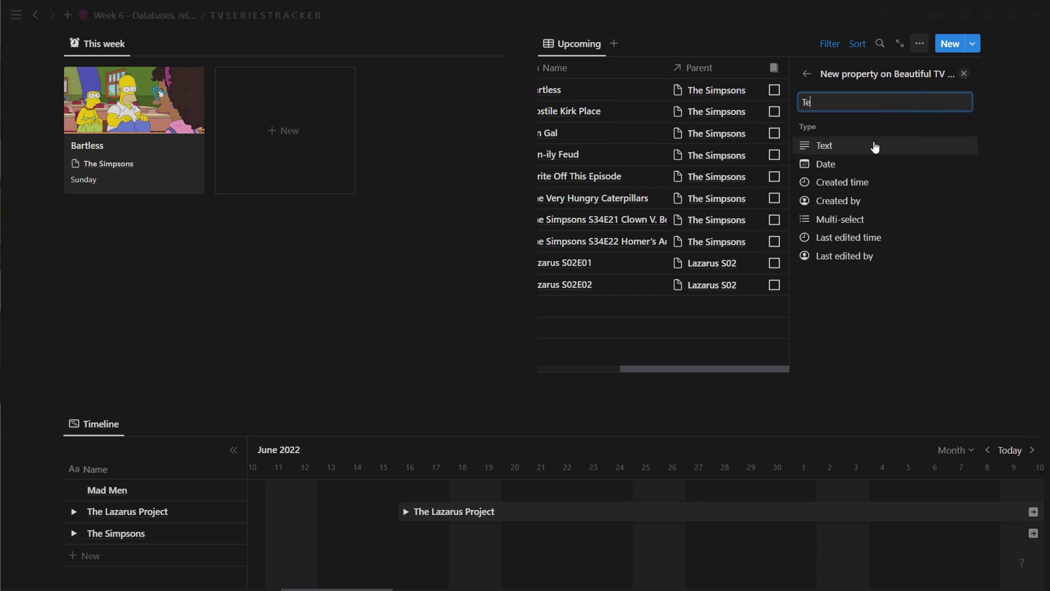
{"action": "left_click", "coordinate": [852, 148]}
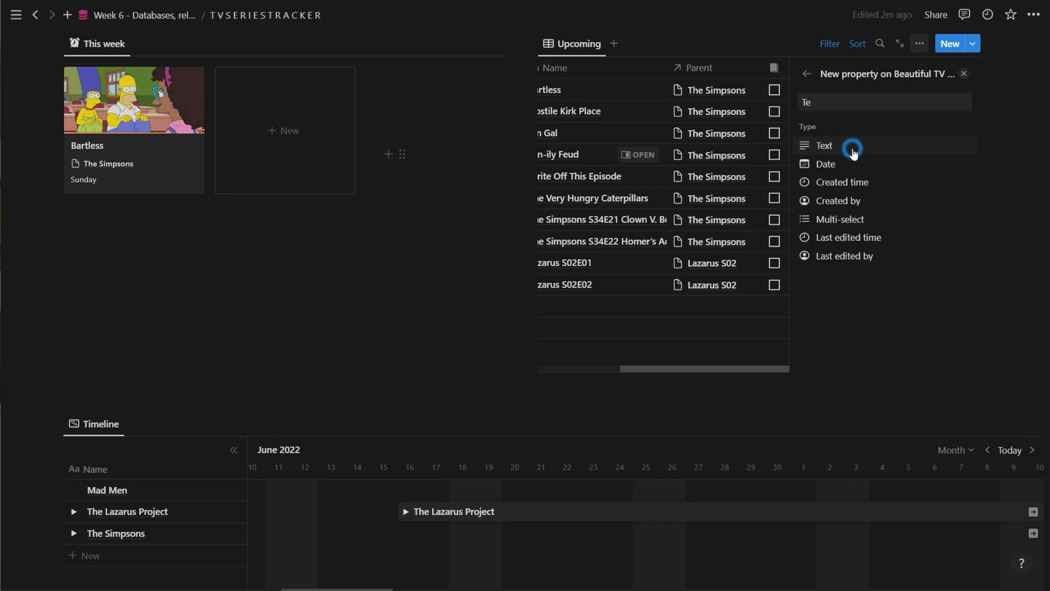
{"action": "left_click", "coordinate": [963, 75]}
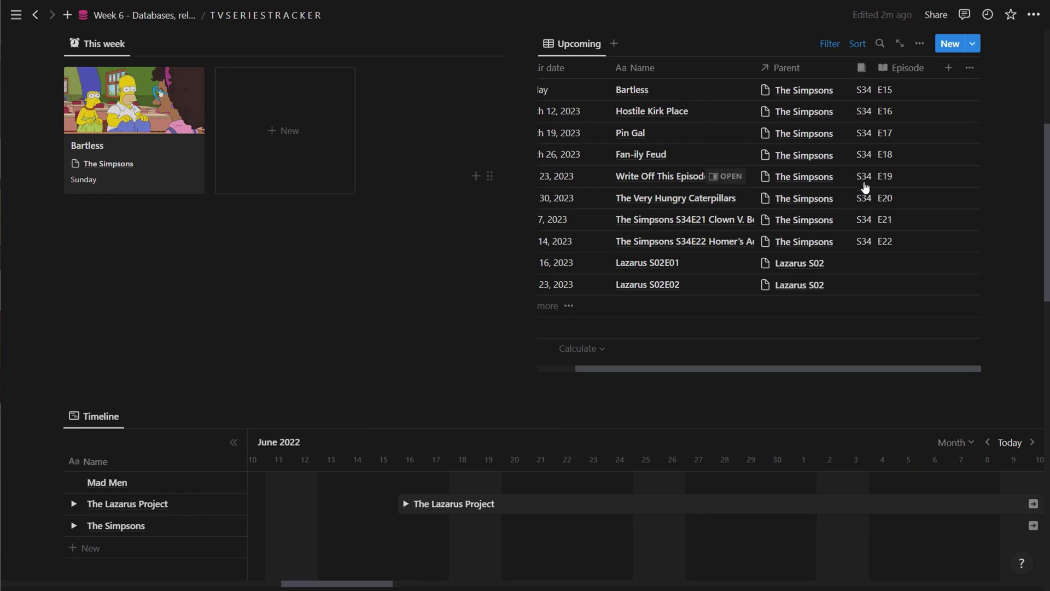
Switch the Episode column to Checkbox, then back to a Text property.
{"action": "scroll", "coordinate": [867, 257], "scroll_direction": "up", "scroll_amount": 1}
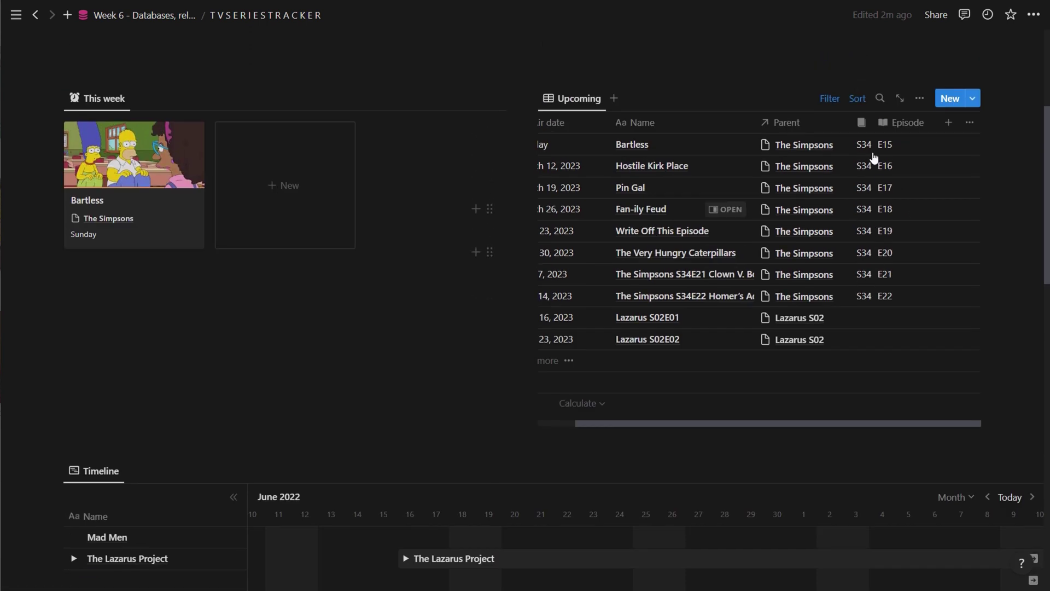
{"action": "left_click", "coordinate": [893, 125]}
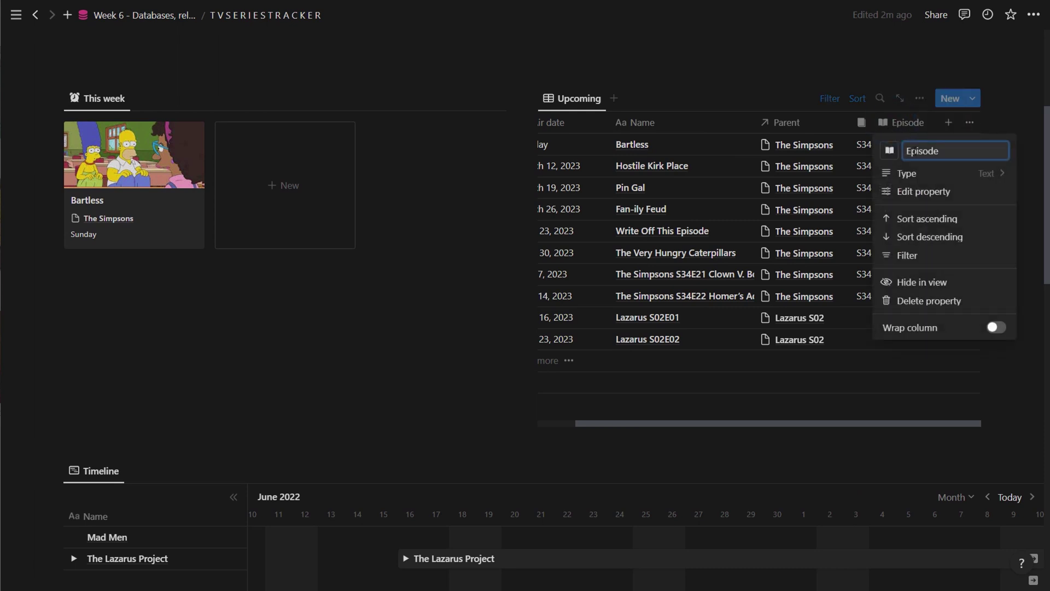
{"action": "left_click", "coordinate": [993, 173]}
{"action": "left_click", "coordinate": [903, 392]}
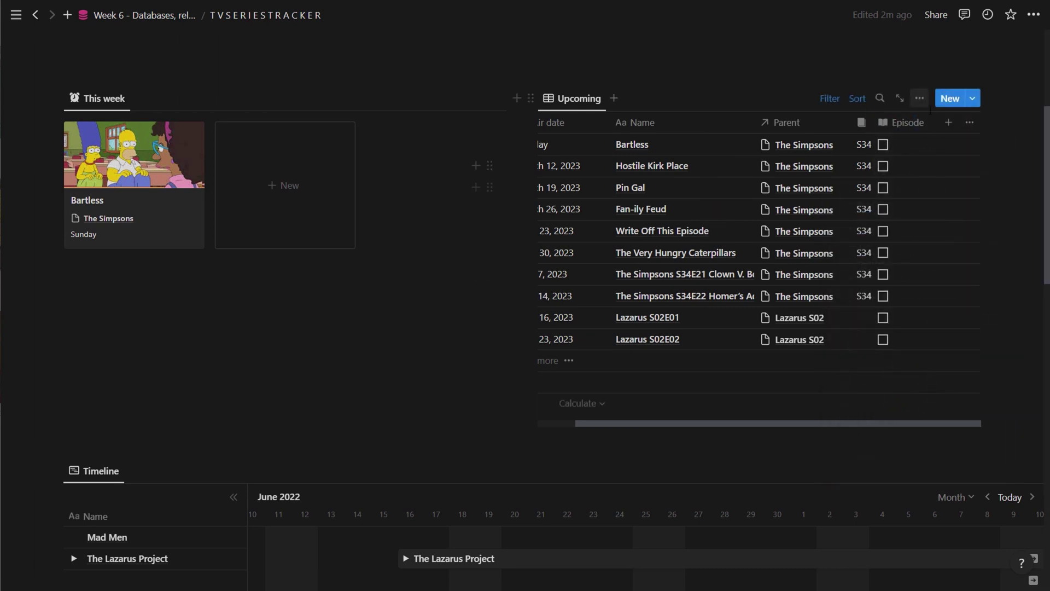
{"action": "left_click_drag", "start_coordinate": [934, 127], "coordinate": [934, 126]}
{"action": "left_click", "coordinate": [919, 128]}
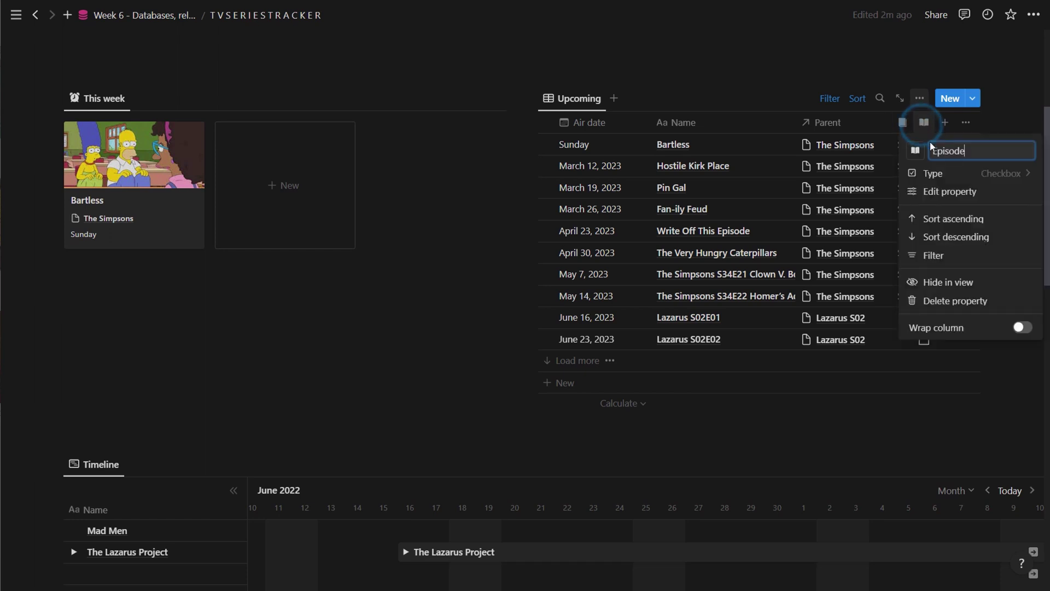
{"action": "left_click", "coordinate": [923, 189]}
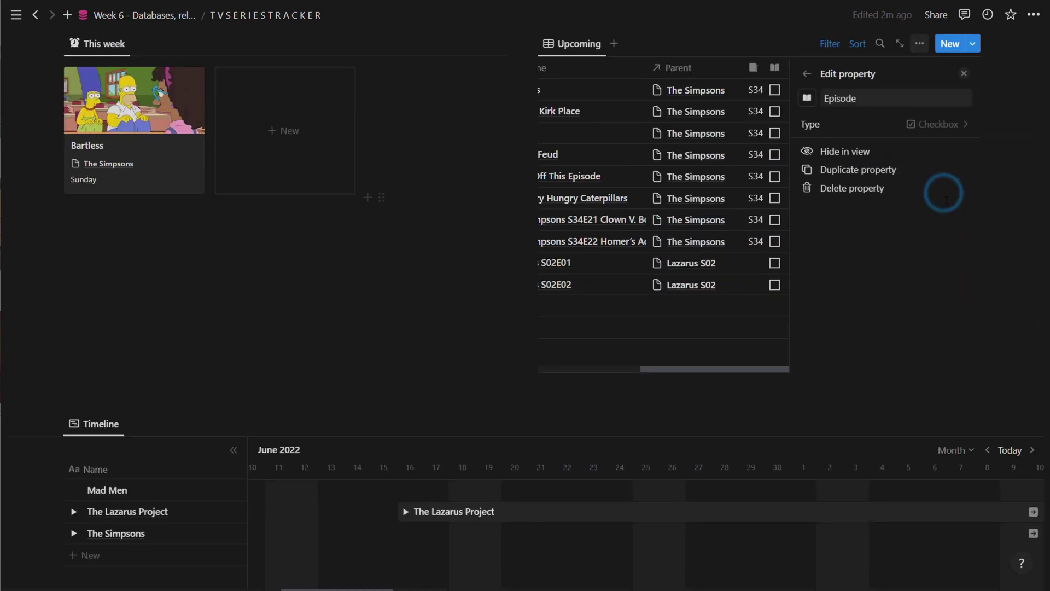
{"action": "left_click", "coordinate": [938, 127]}
{"action": "left_click", "coordinate": [870, 142]}
{"action": "left_click", "coordinate": [964, 73]}
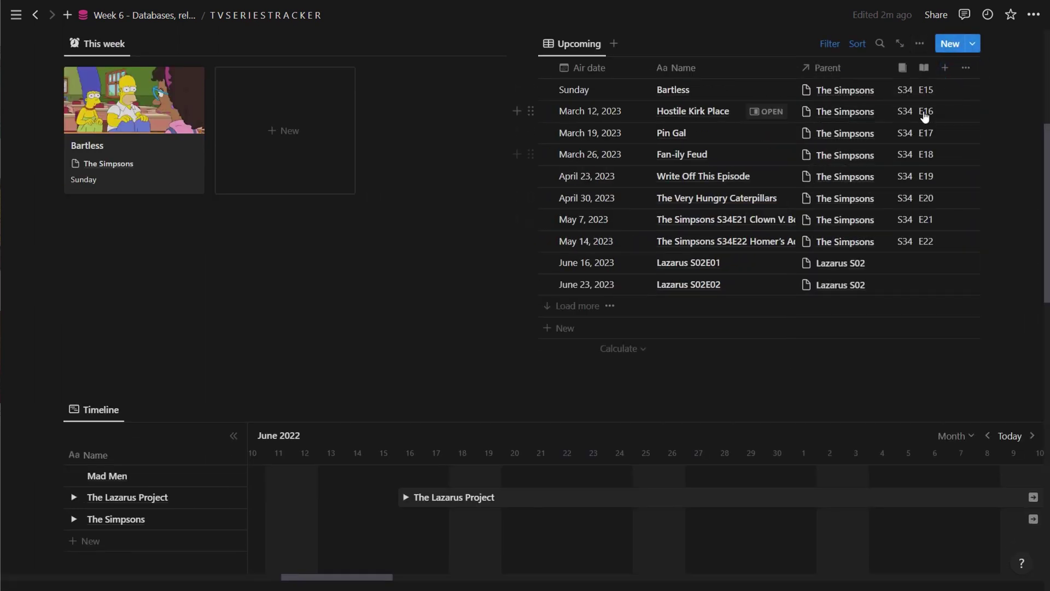
{"action": "scroll", "coordinate": [922, 207], "scroll_direction": "up", "scroll_amount": 1}
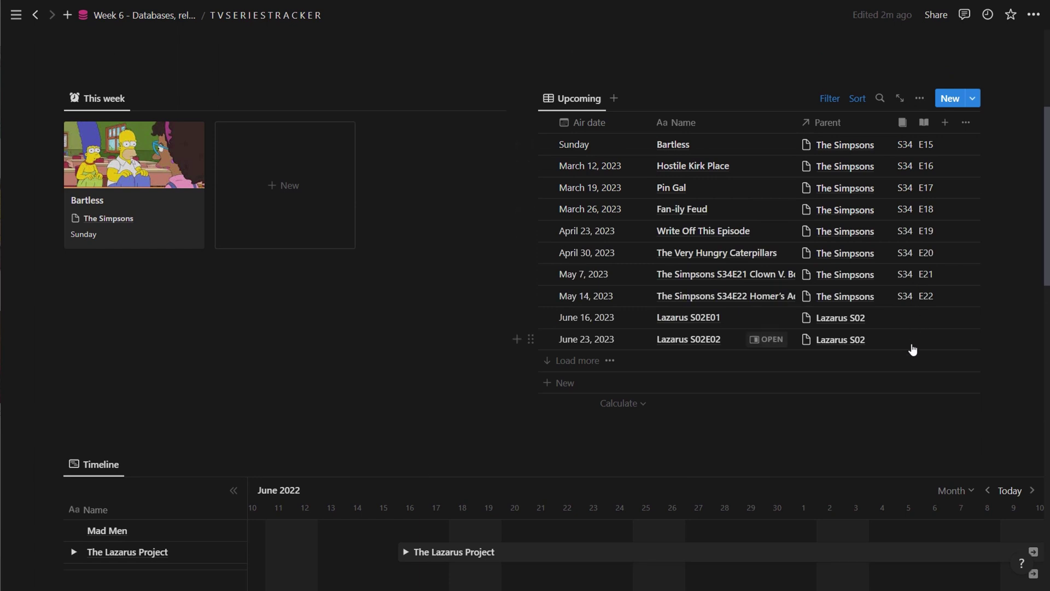
{"action": "scroll", "coordinate": [913, 349], "scroll_direction": "up", "scroll_amount": 3}
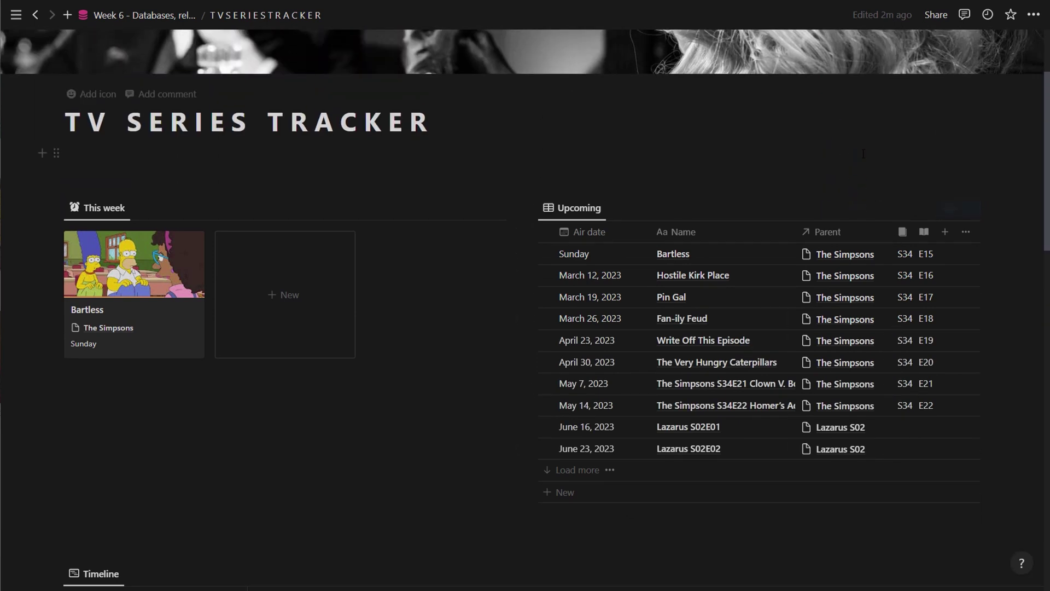
Give the Parent column a couch icon.
{"action": "left_click", "coordinate": [809, 232]}
{"action": "left_click", "coordinate": [812, 260]}
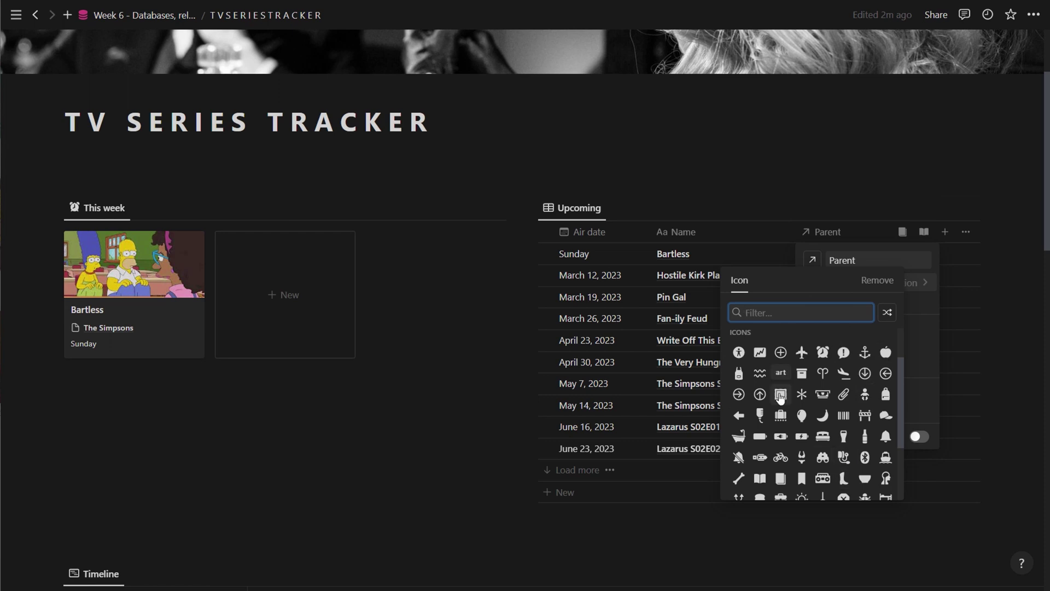
{"action": "type", "text": "couch"}
{"action": "key", "text": "Return"}
{"action": "left_click", "coordinate": [730, 203]}
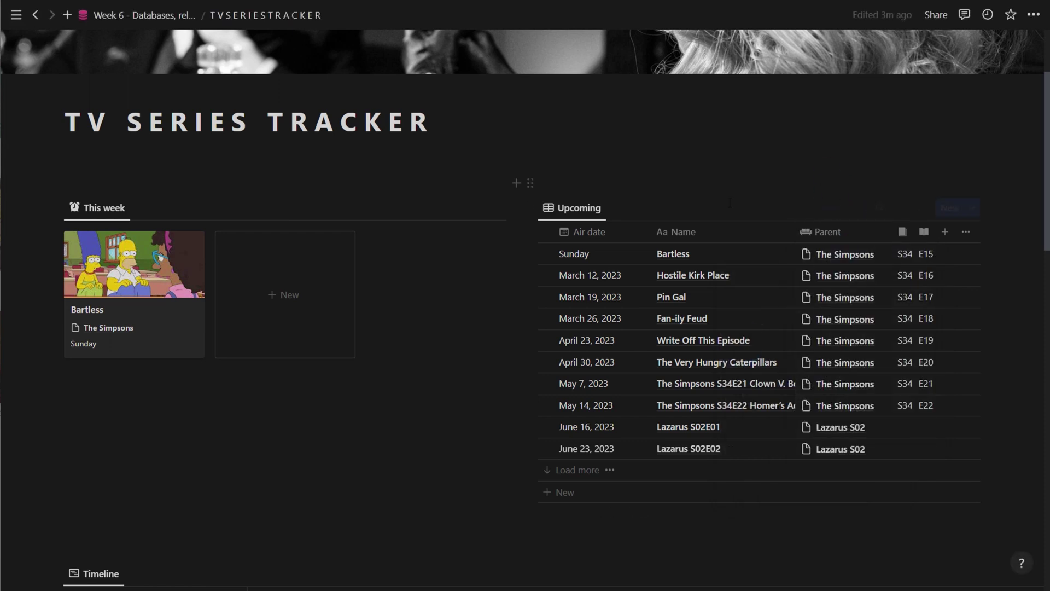
Set a new icon on the Name column and make it narrower.
{"action": "left_click", "coordinate": [676, 232]}
{"action": "left_click", "coordinate": [665, 261]}
{"action": "left_click", "coordinate": [639, 344]}
{"action": "key", "text": "Escape"}
{"action": "left_click_drag", "start_coordinate": [796, 239], "coordinate": [739, 239]}
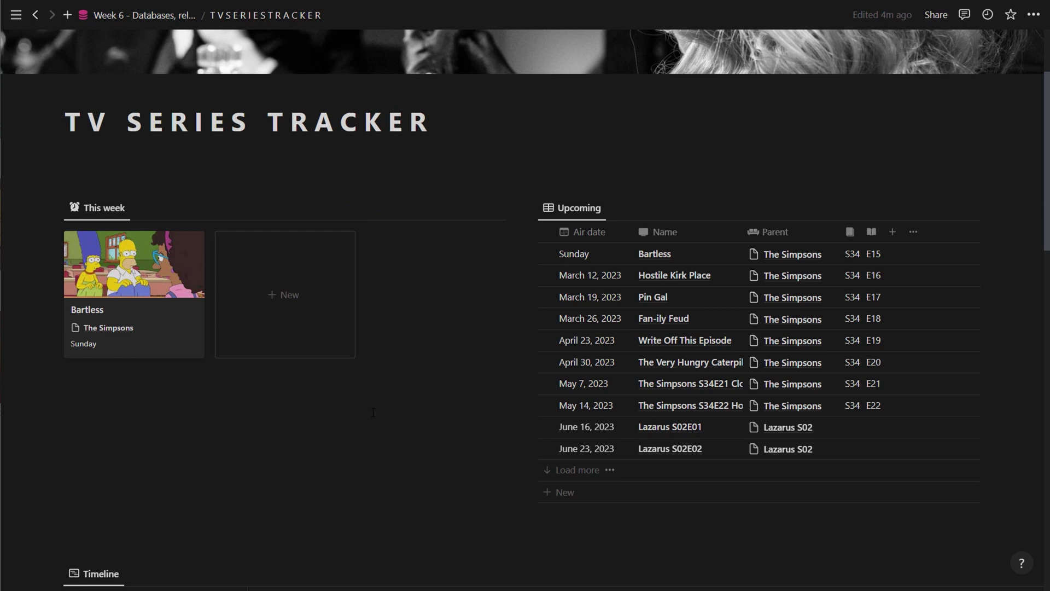
Jump the Timeline to today and expand The Simpsons to list its episodes.
{"action": "scroll", "coordinate": [237, 428], "scroll_direction": "down", "scroll_amount": 6}
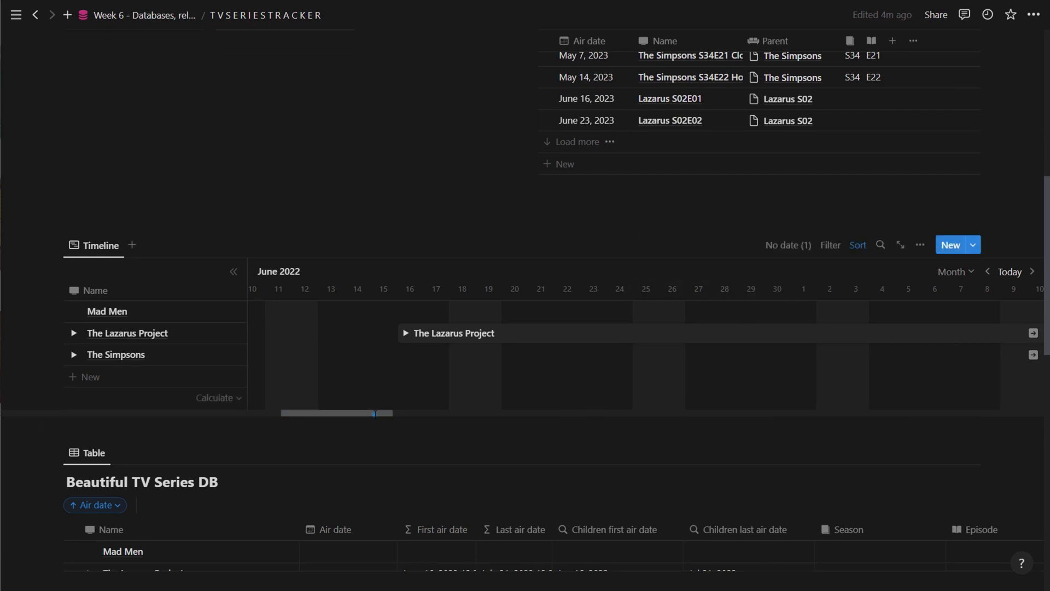
{"action": "left_click", "coordinate": [1017, 272]}
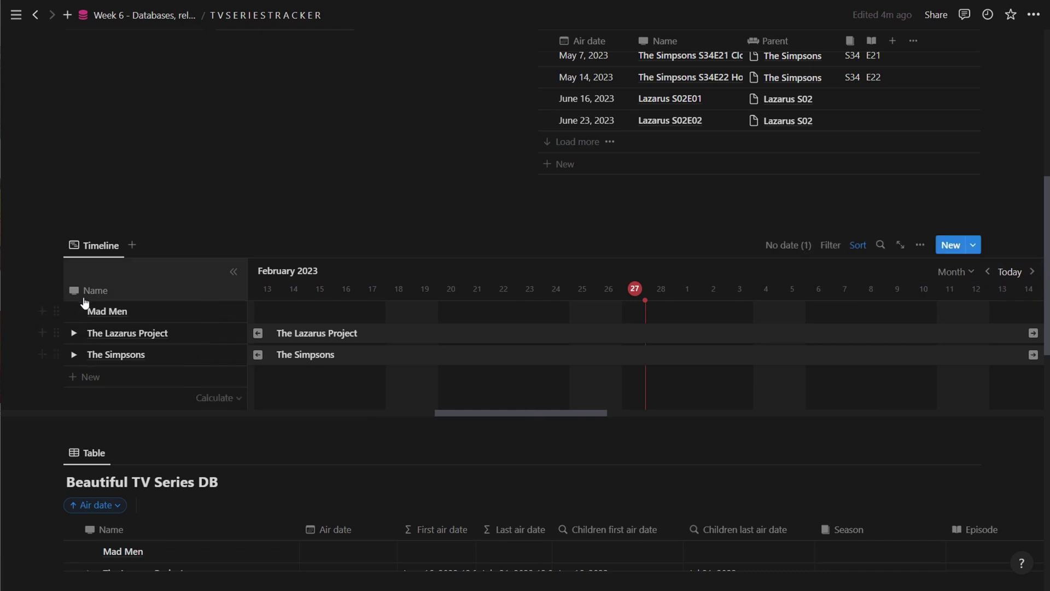
{"action": "left_click", "coordinate": [73, 356]}
{"action": "scroll", "coordinate": [82, 361], "scroll_direction": "down", "scroll_amount": 4}
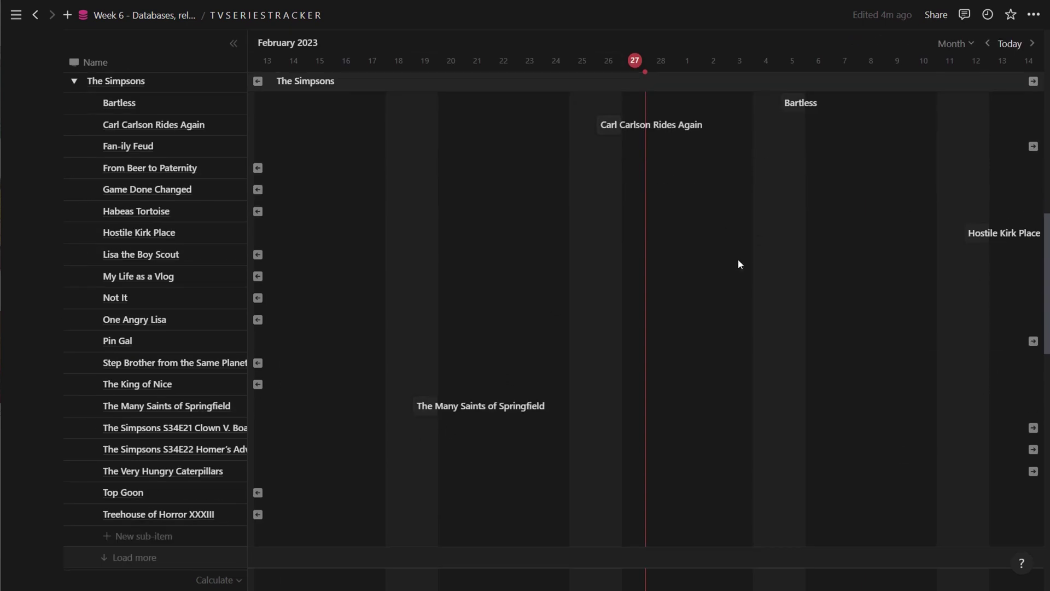
{"action": "scroll", "coordinate": [533, 265], "scroll_direction": "up", "scroll_amount": 2}
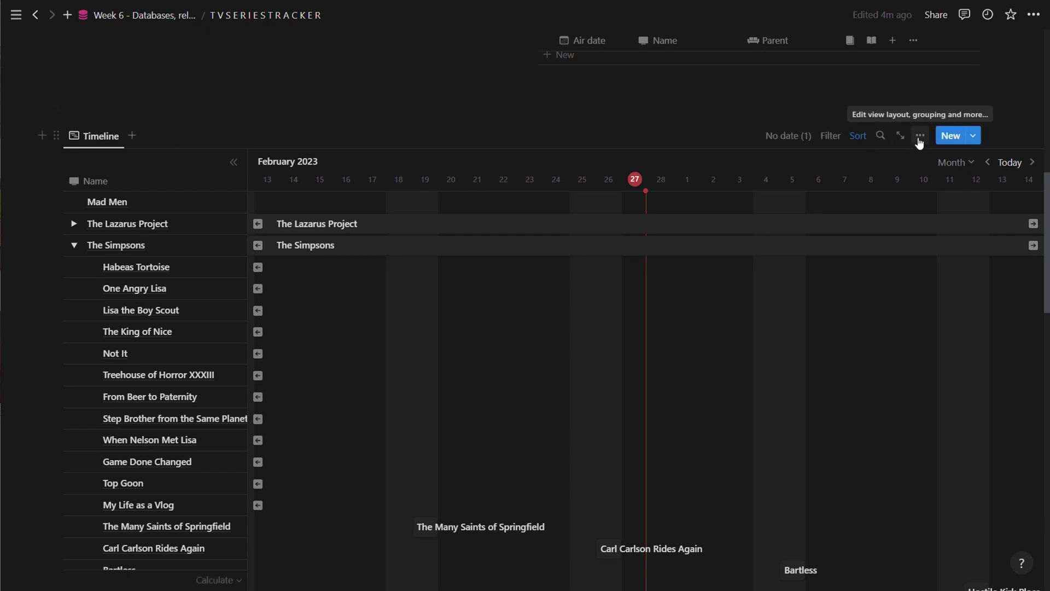
Filter the Timeline to air dates within this month instead of this week.
{"action": "left_click", "coordinate": [830, 136]}
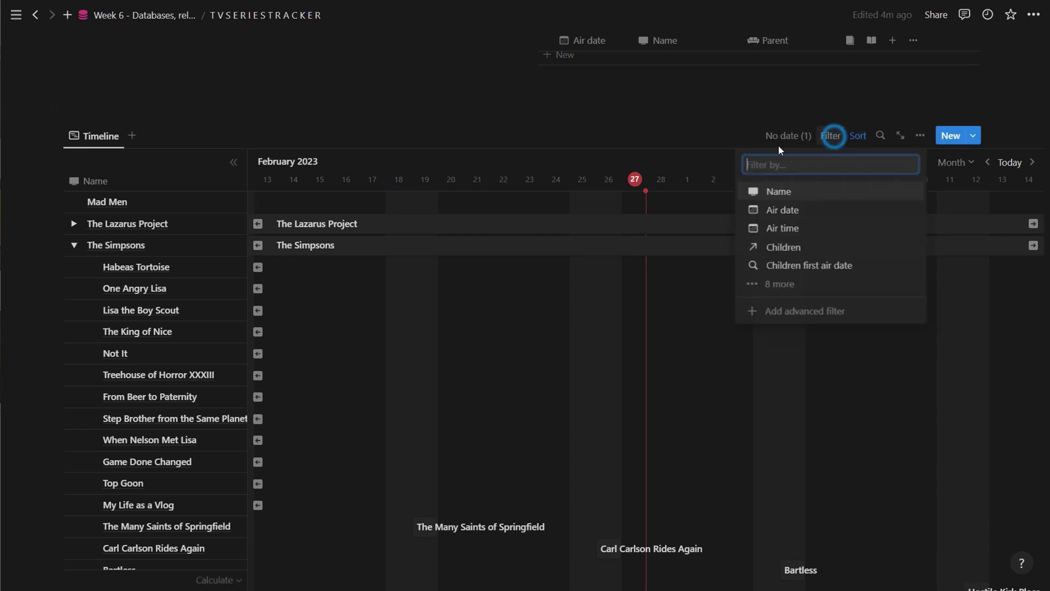
{"action": "left_click", "coordinate": [766, 209]}
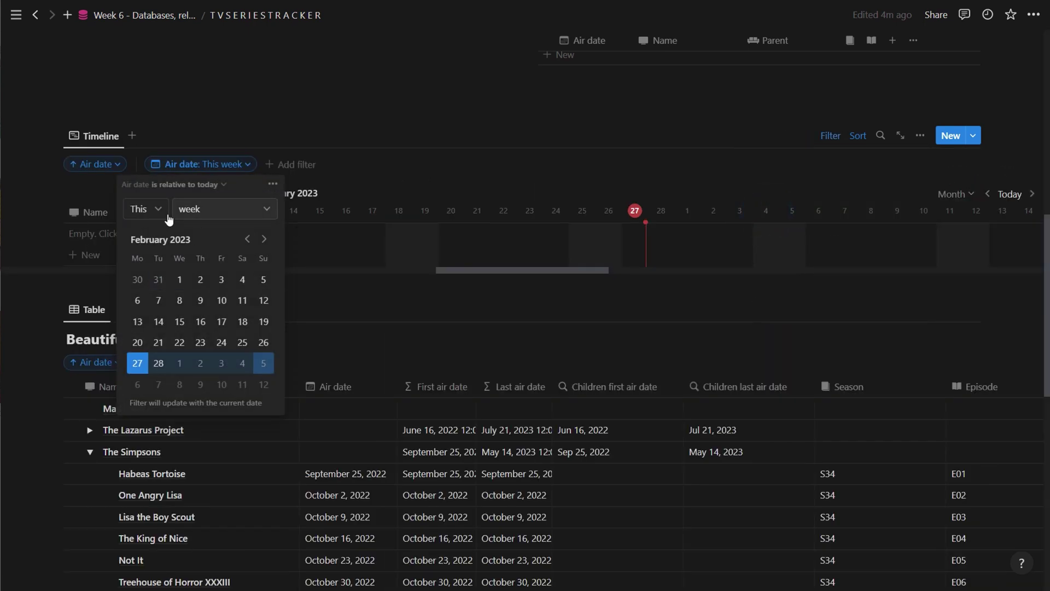
{"action": "left_click", "coordinate": [186, 217]}
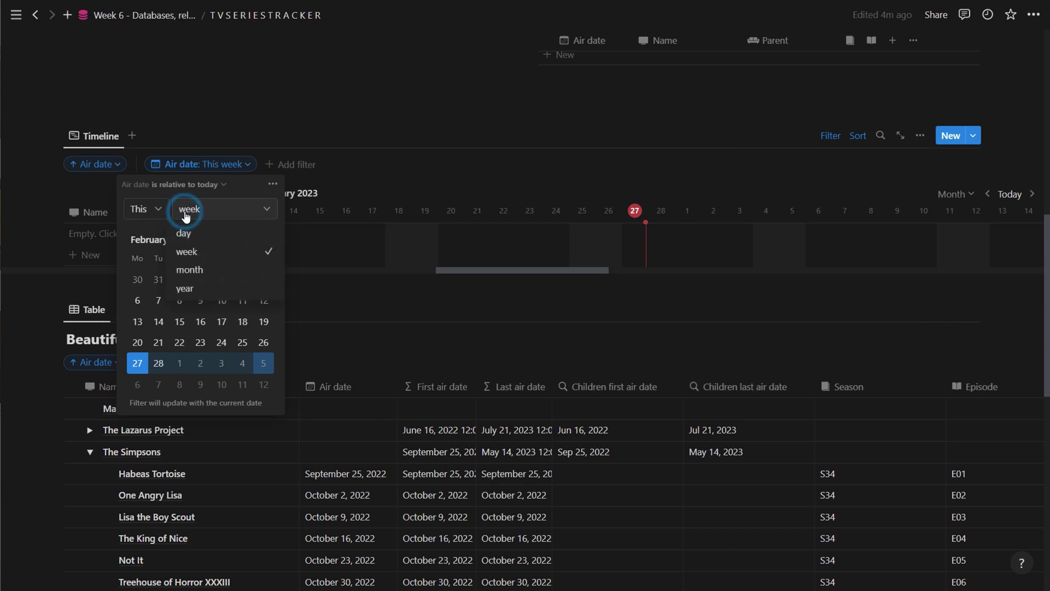
{"action": "left_click", "coordinate": [197, 266]}
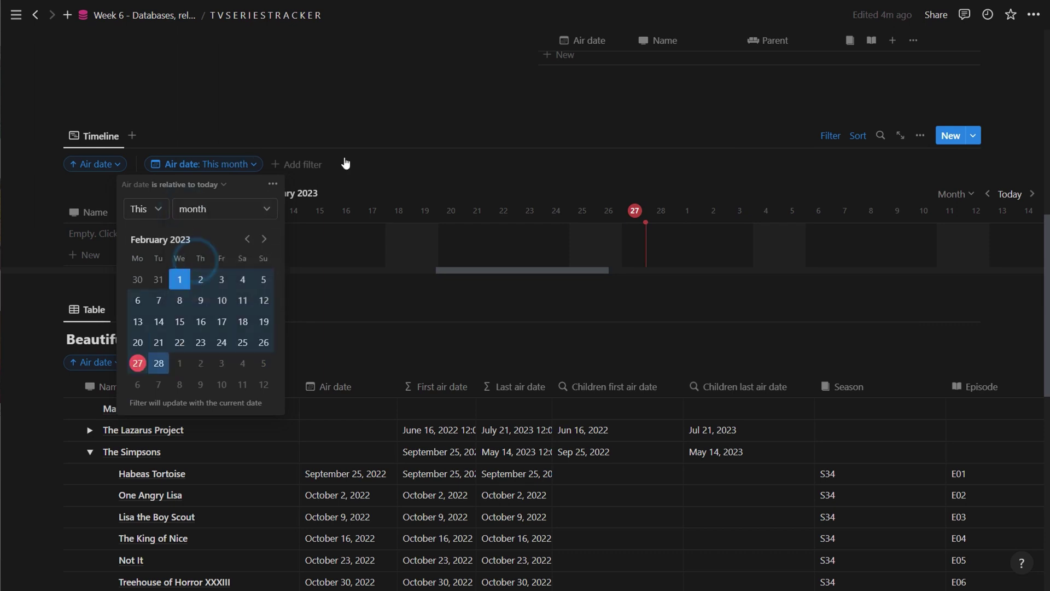
{"action": "left_click", "coordinate": [384, 125]}
{"action": "scroll", "coordinate": [384, 165], "scroll_direction": "down", "scroll_amount": 3}
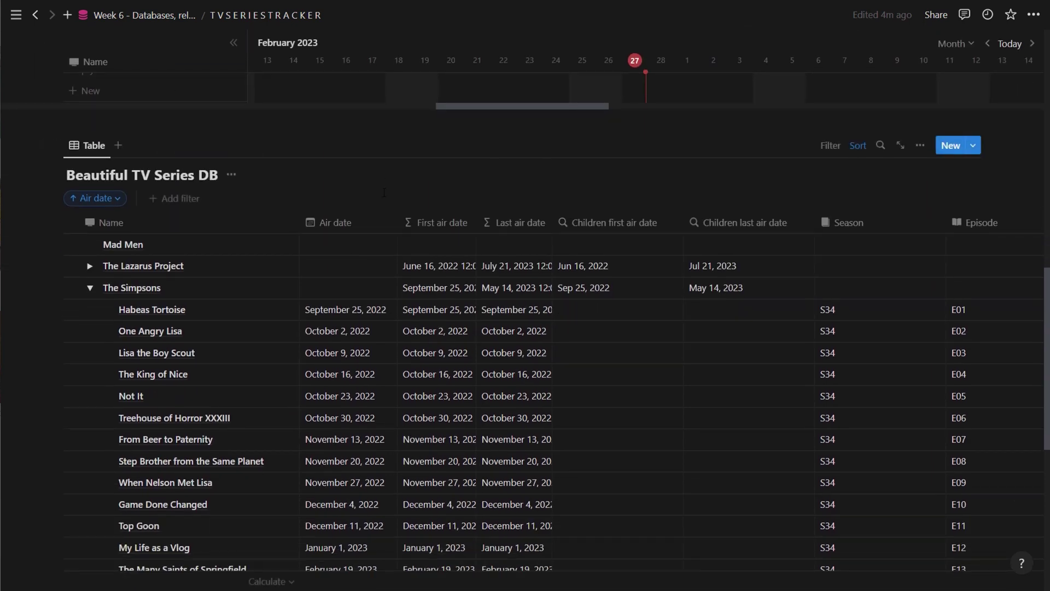
{"action": "scroll", "coordinate": [384, 193], "scroll_direction": "down", "scroll_amount": 1}
{"action": "scroll", "coordinate": [384, 193], "scroll_direction": "up", "scroll_amount": 2}
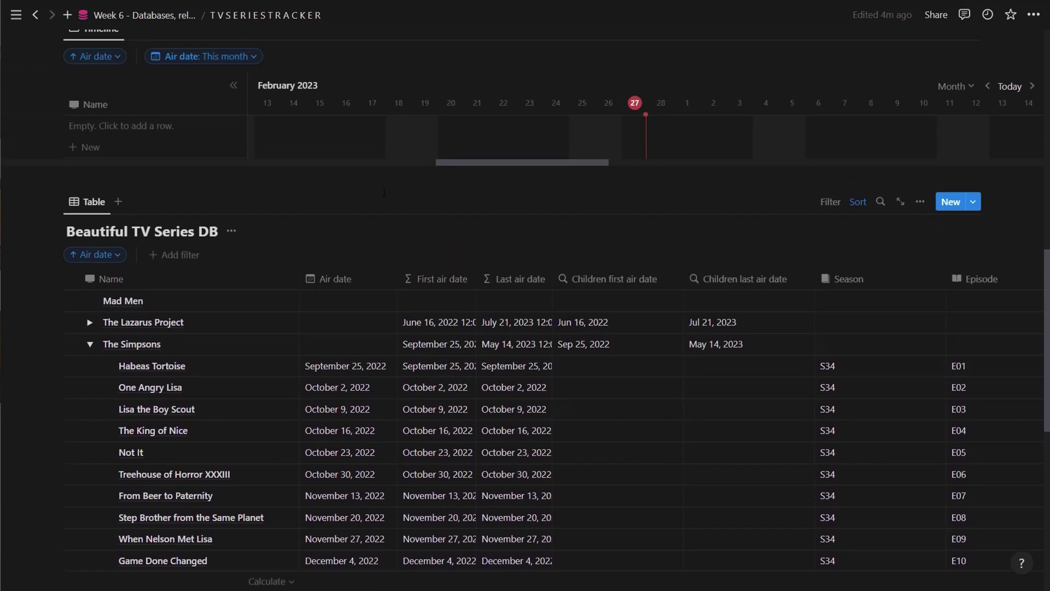
{"action": "scroll", "coordinate": [384, 193], "scroll_direction": "up", "scroll_amount": 1}
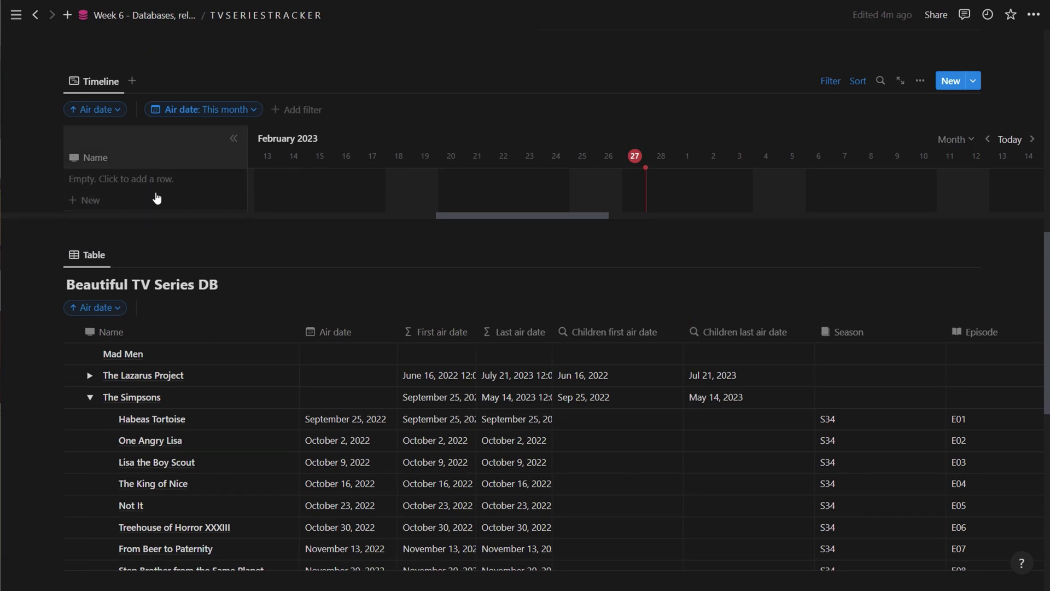
Turn off sub-items for this Timeline view so the series rows reappear.
{"action": "left_click", "coordinate": [917, 82]}
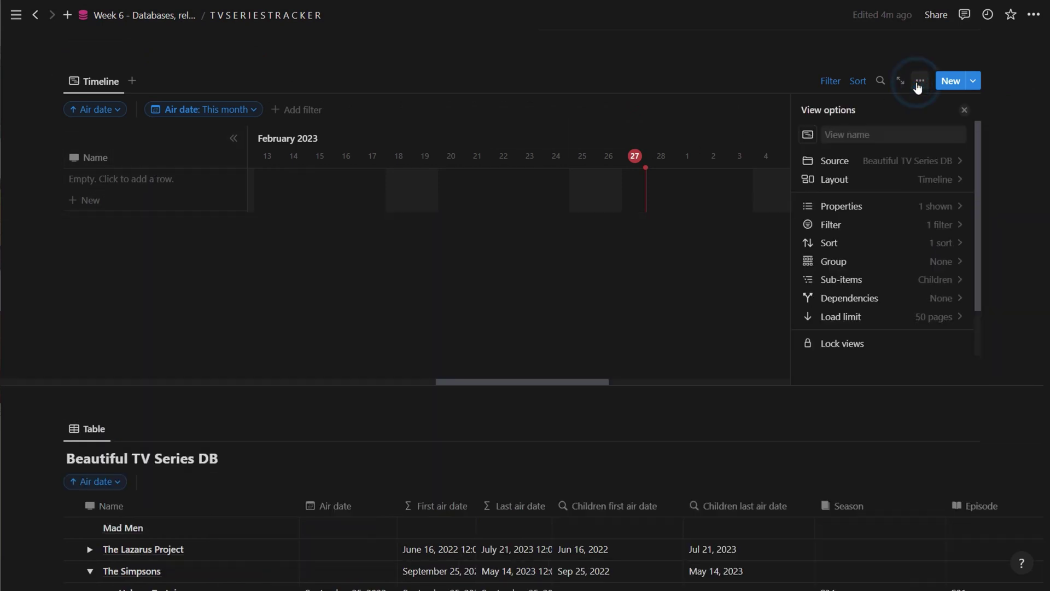
{"action": "scroll", "coordinate": [913, 176], "scroll_direction": "down", "scroll_amount": 2}
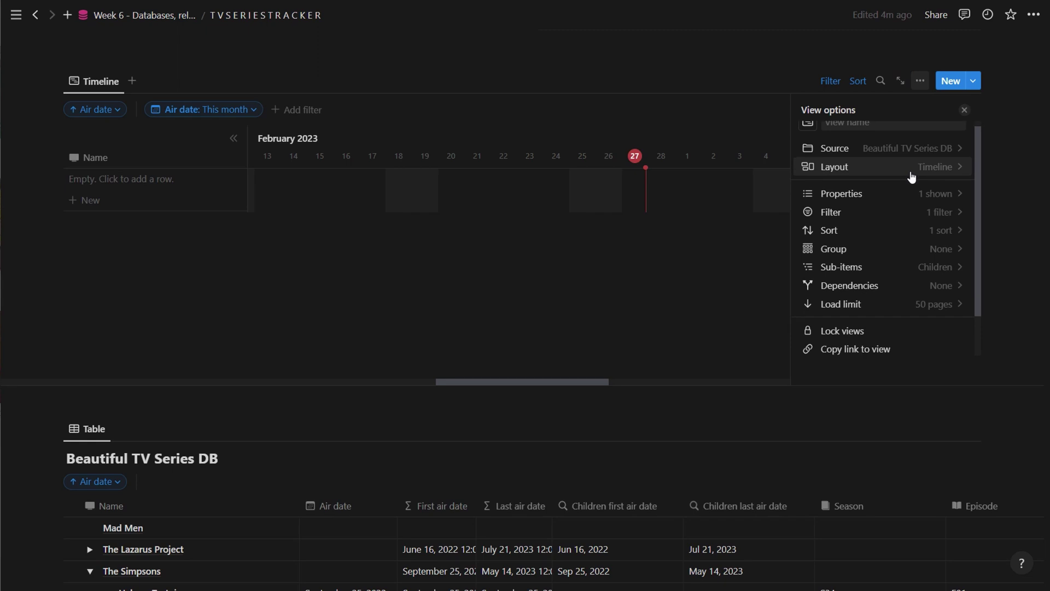
{"action": "left_click", "coordinate": [918, 225]}
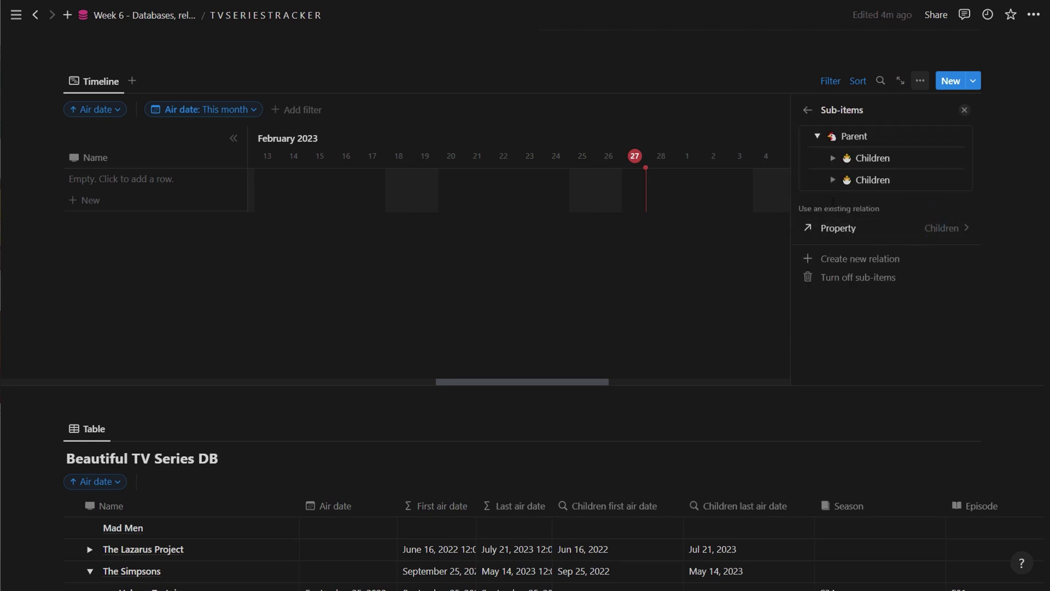
{"action": "left_click", "coordinate": [821, 280]}
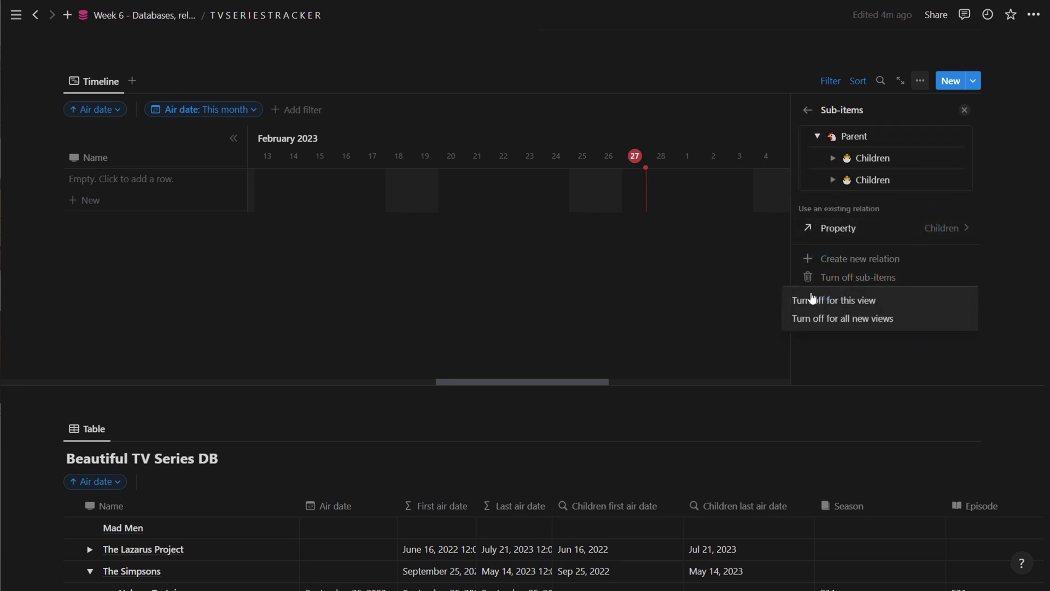
{"action": "left_click", "coordinate": [815, 299]}
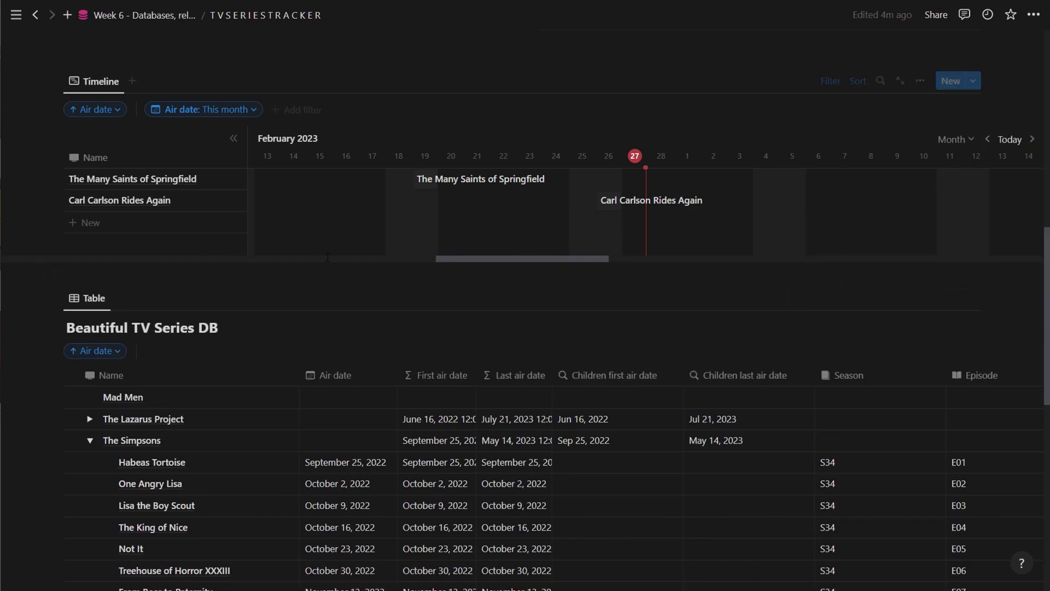
{"action": "scroll", "coordinate": [446, 206], "scroll_direction": "up", "scroll_amount": 1}
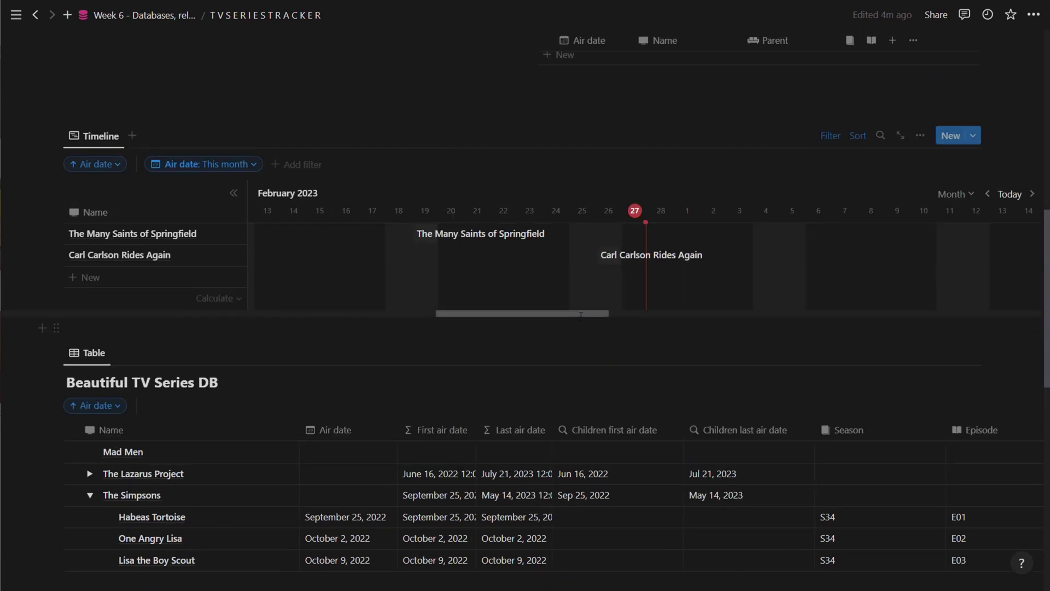
{"action": "left_click_drag", "start_coordinate": [584, 312], "coordinate": [580, 313]}
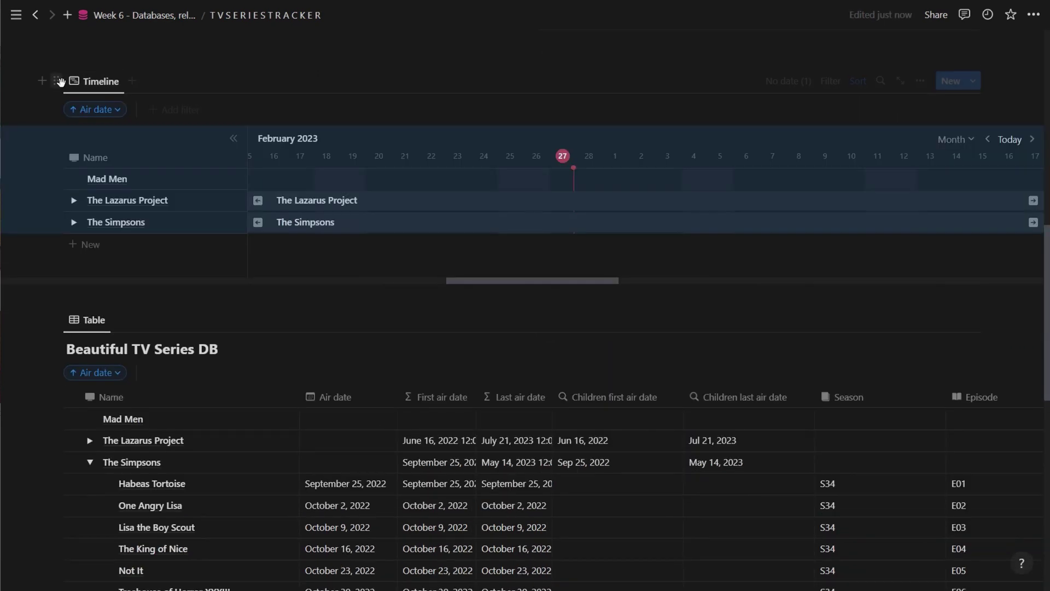
{"action": "left_click", "coordinate": [57, 80]}
{"action": "left_click", "coordinate": [215, 70]}
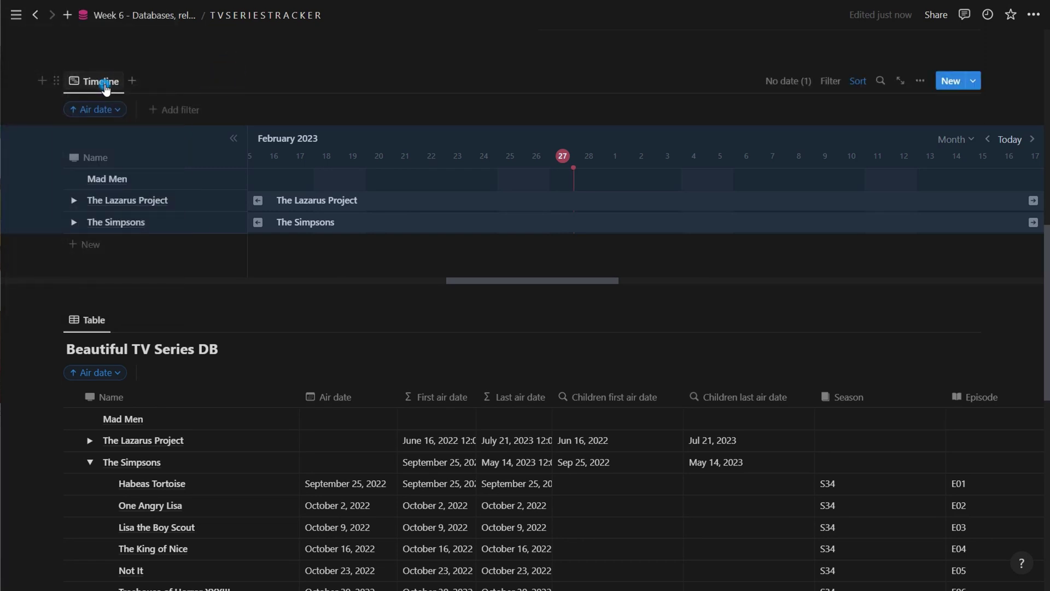
Duplicate the Timeline view as 'Upcoming' with its sub-items turned off.
{"action": "left_click", "coordinate": [105, 88]}
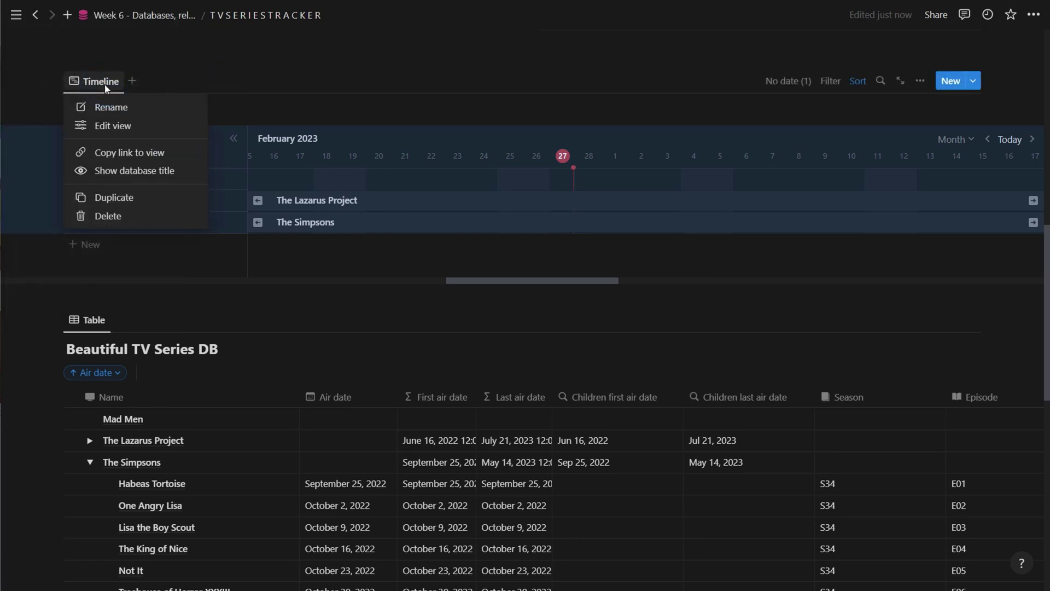
{"action": "left_click", "coordinate": [129, 197]}
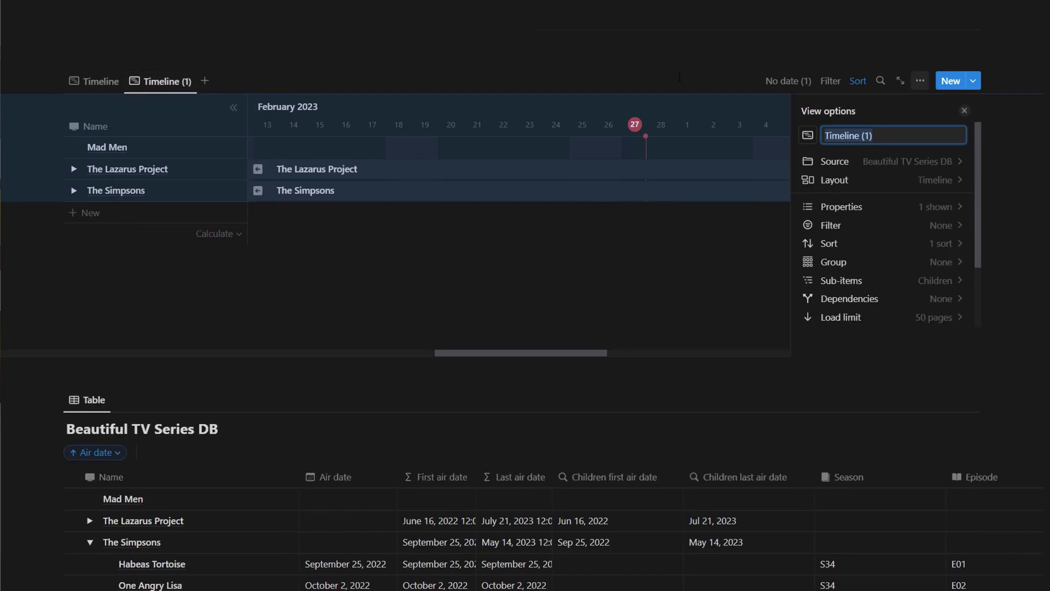
{"action": "type", "text": "Upcoming"}
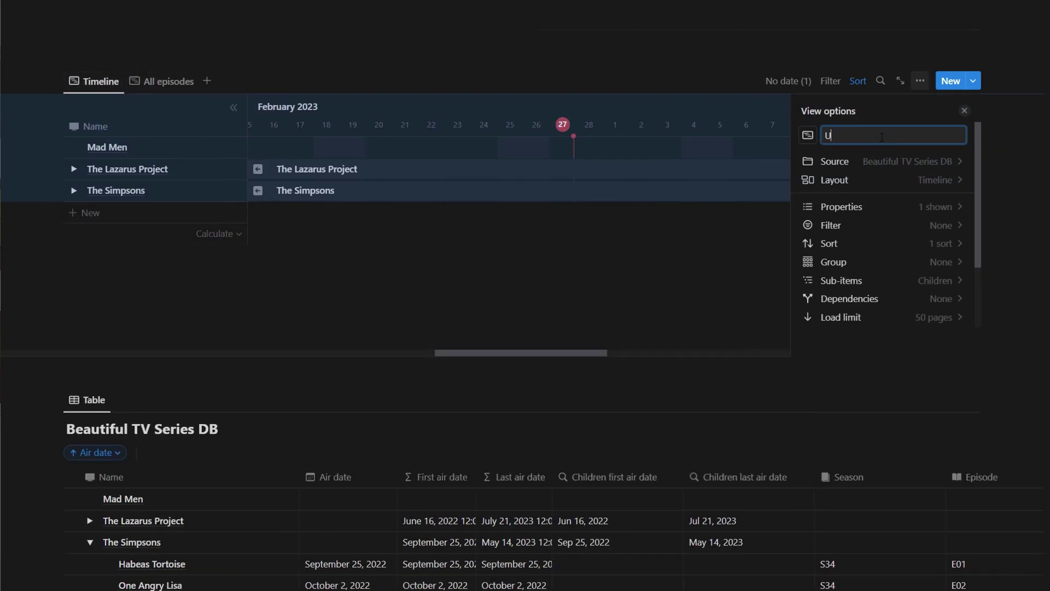
{"action": "left_click", "coordinate": [935, 280]}
{"action": "left_click", "coordinate": [835, 300]}
{"action": "left_click", "coordinate": [96, 82]}
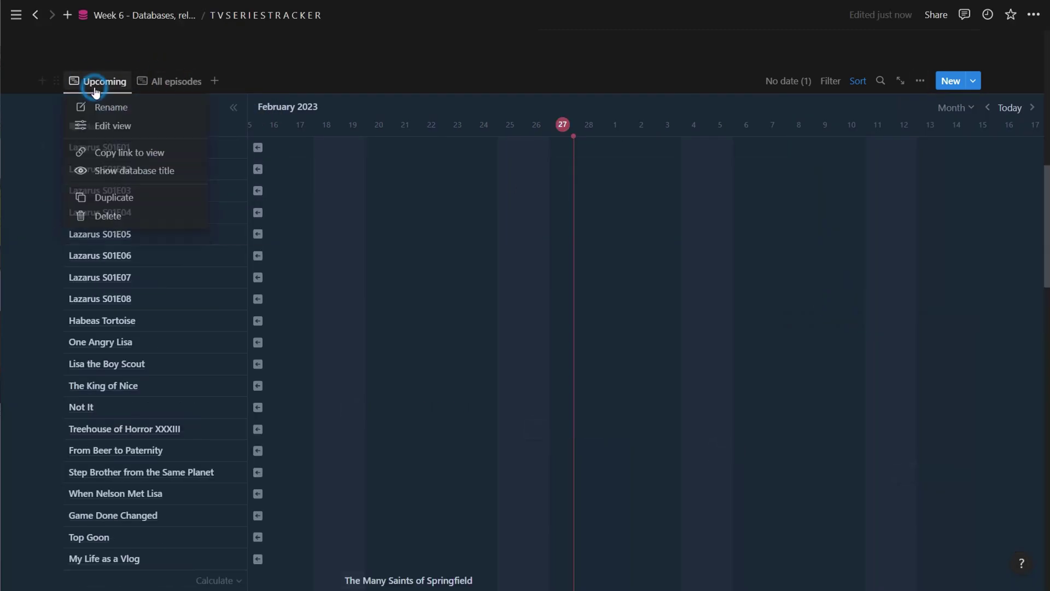
{"action": "left_click", "coordinate": [134, 129]}
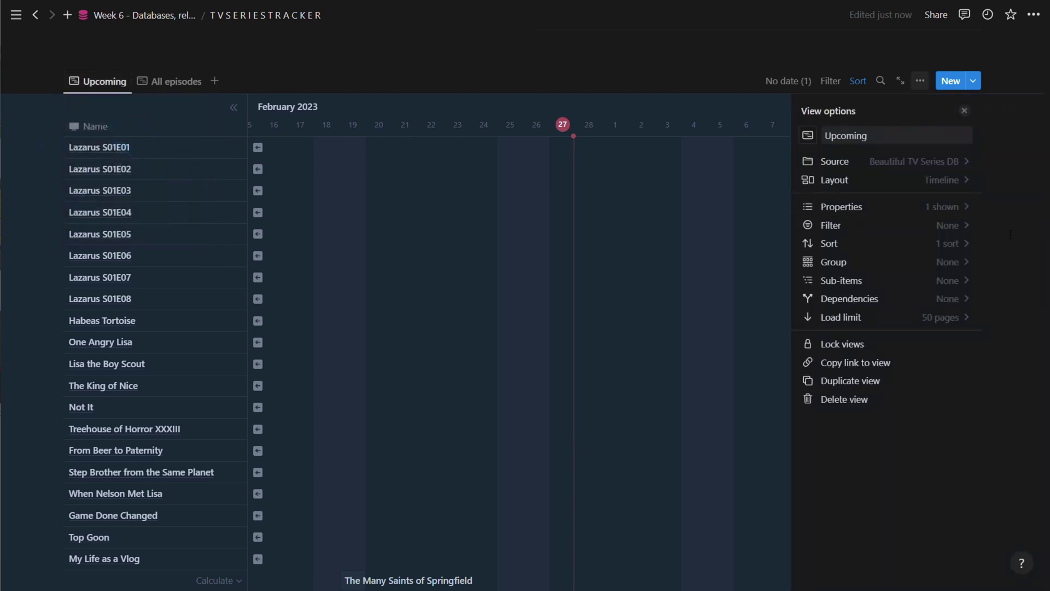
Turn the Air date filter into an advanced rule: Air date is on or after Today.
{"action": "left_click", "coordinate": [961, 227]}
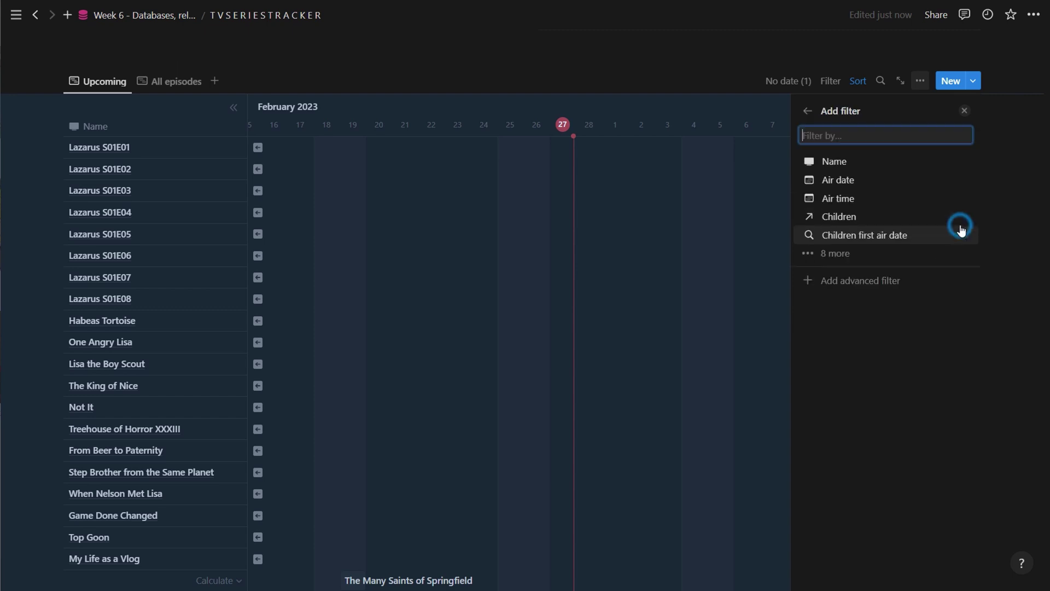
{"action": "left_click", "coordinate": [876, 185]}
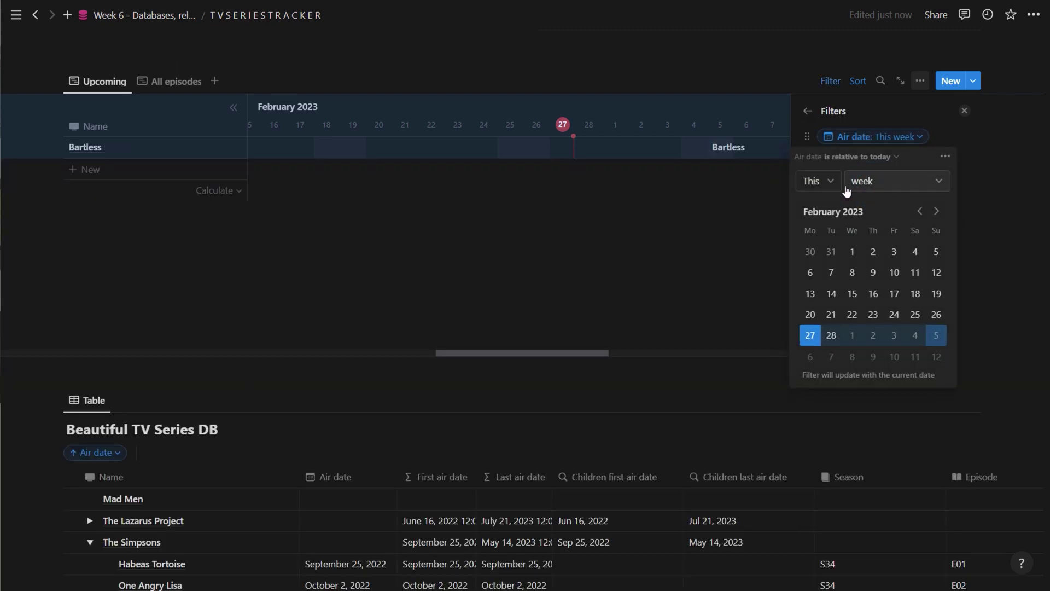
{"action": "left_click", "coordinate": [867, 157]}
{"action": "left_click", "coordinate": [867, 157]}
{"action": "left_click", "coordinate": [945, 157]}
{"action": "left_click", "coordinate": [904, 182]}
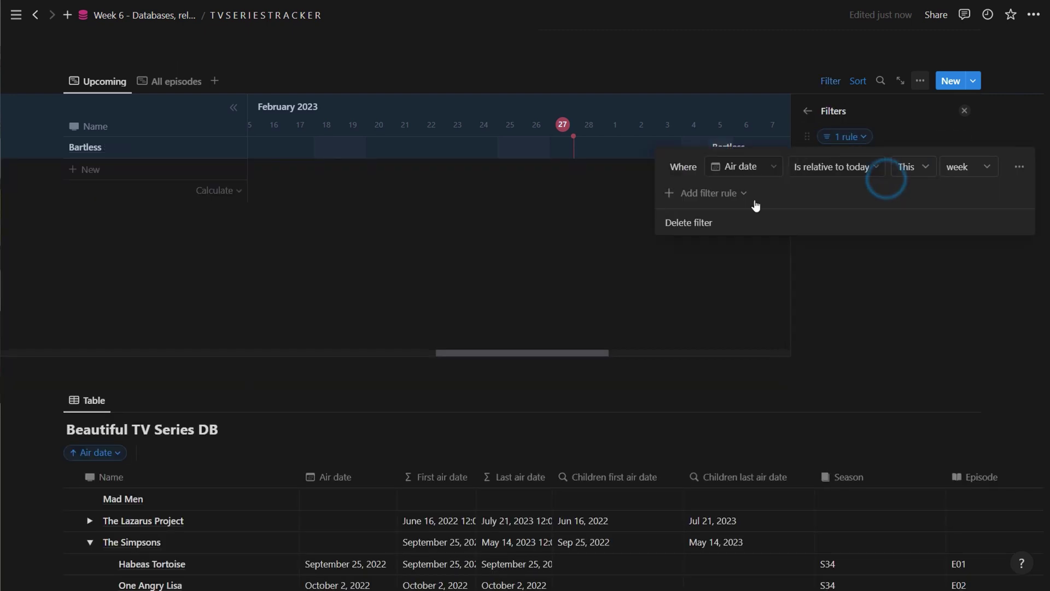
{"action": "left_click", "coordinate": [832, 167]}
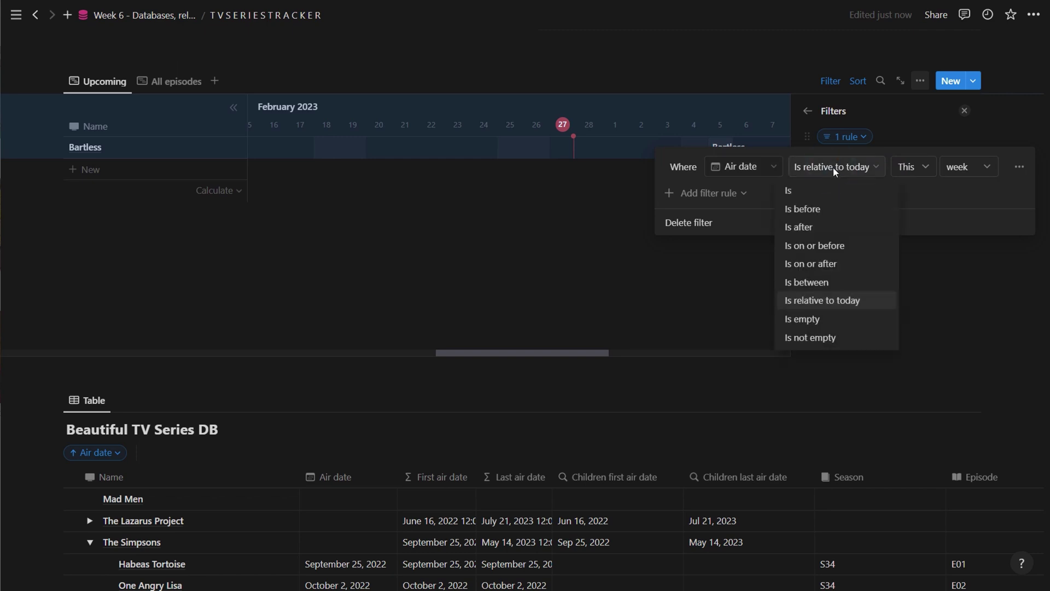
{"action": "left_click", "coordinate": [847, 281]}
{"action": "left_click", "coordinate": [845, 245]}
{"action": "left_click", "coordinate": [864, 166]}
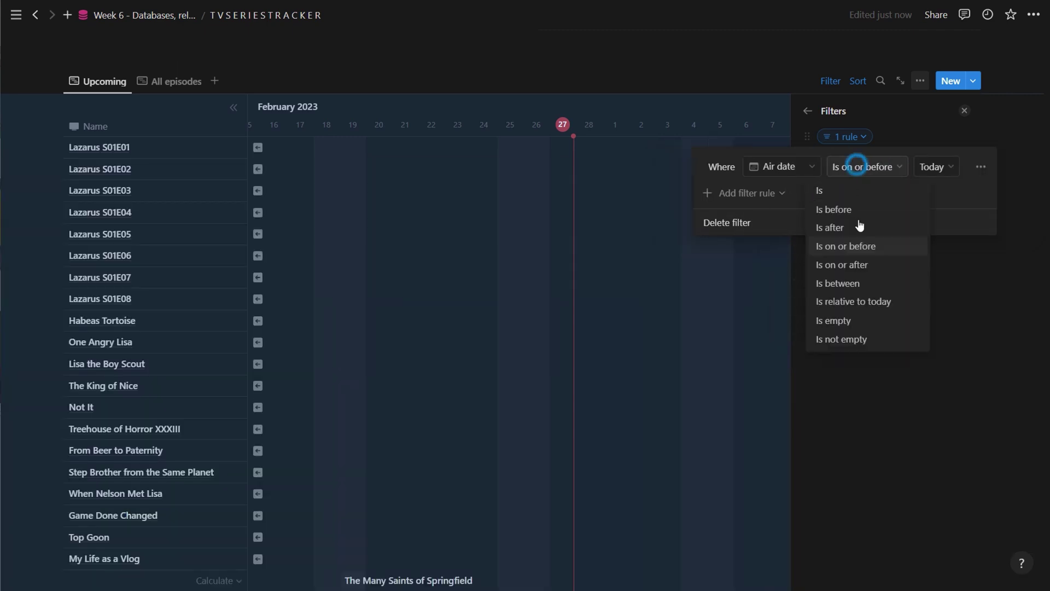
{"action": "left_click", "coordinate": [861, 265]}
Add a second Air date rule: on or before One month from now.
{"action": "left_click", "coordinate": [786, 195]}
{"action": "left_click", "coordinate": [782, 219]}
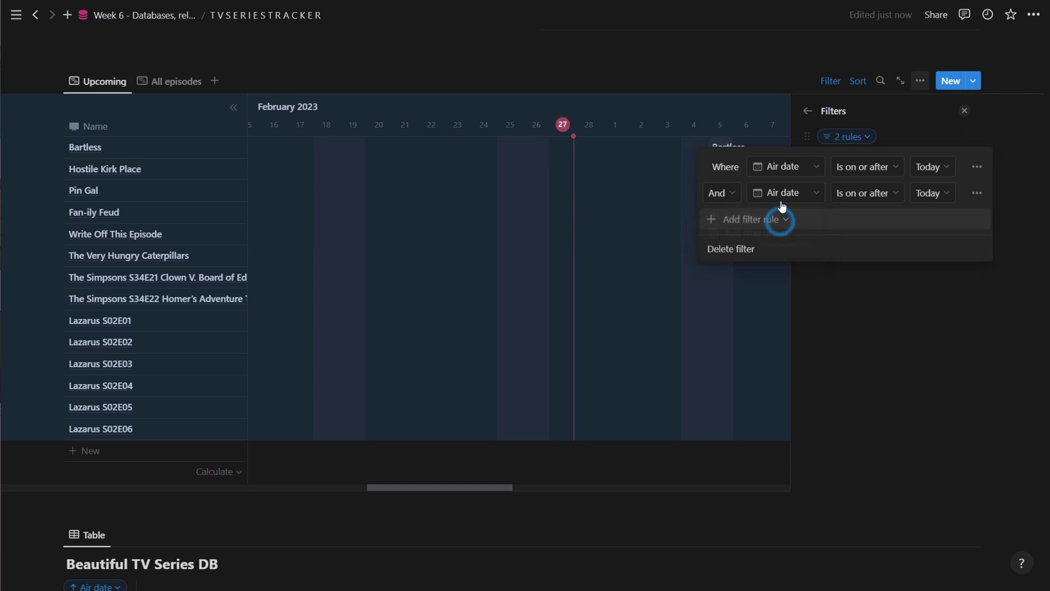
{"action": "left_click", "coordinate": [869, 195]}
{"action": "left_click", "coordinate": [880, 283]}
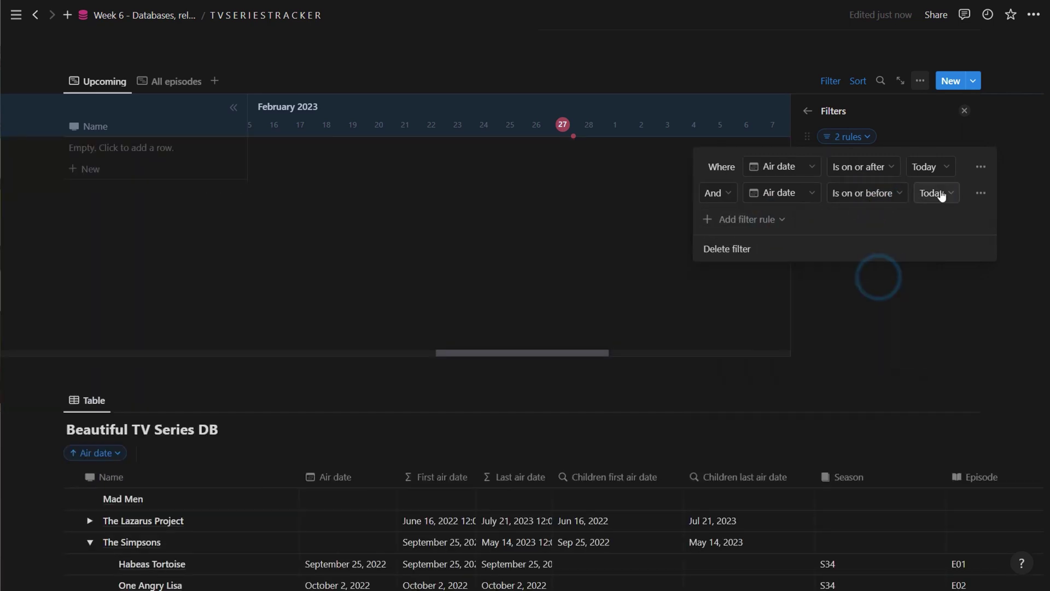
{"action": "left_click", "coordinate": [930, 194]}
{"action": "left_click", "coordinate": [945, 327]}
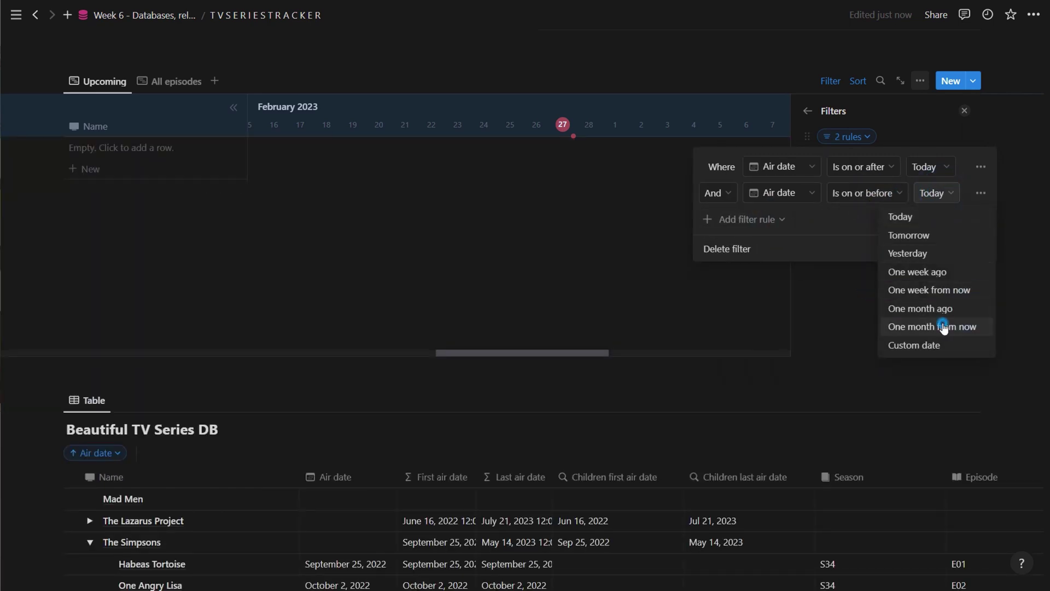
{"action": "left_click", "coordinate": [915, 133]}
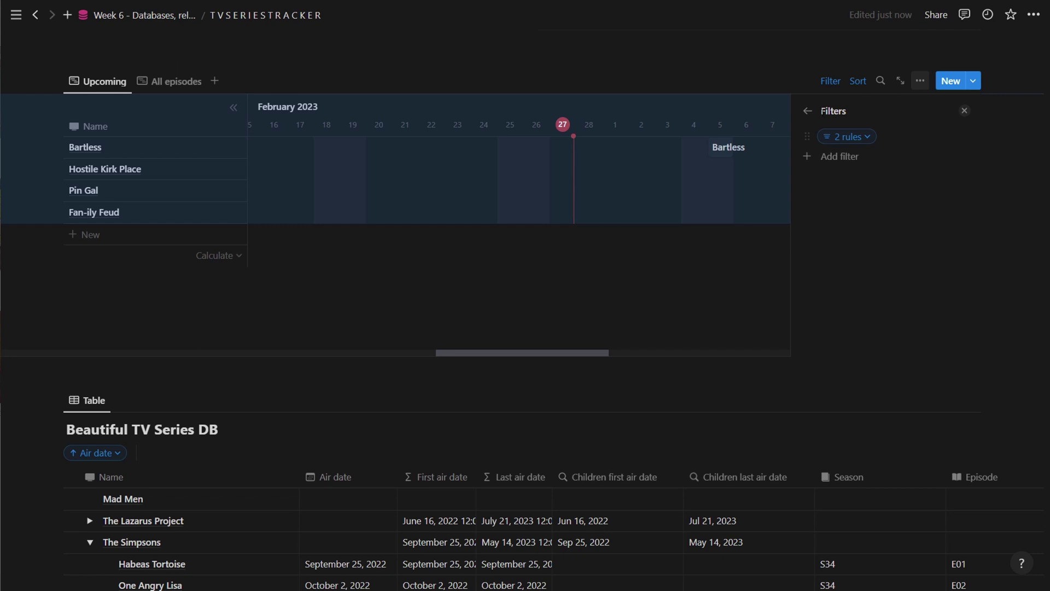
Make the Parent, Season and Episode properties visible on the Upcoming timeline bars.
{"action": "left_click", "coordinate": [808, 111]}
{"action": "left_click", "coordinate": [837, 207]}
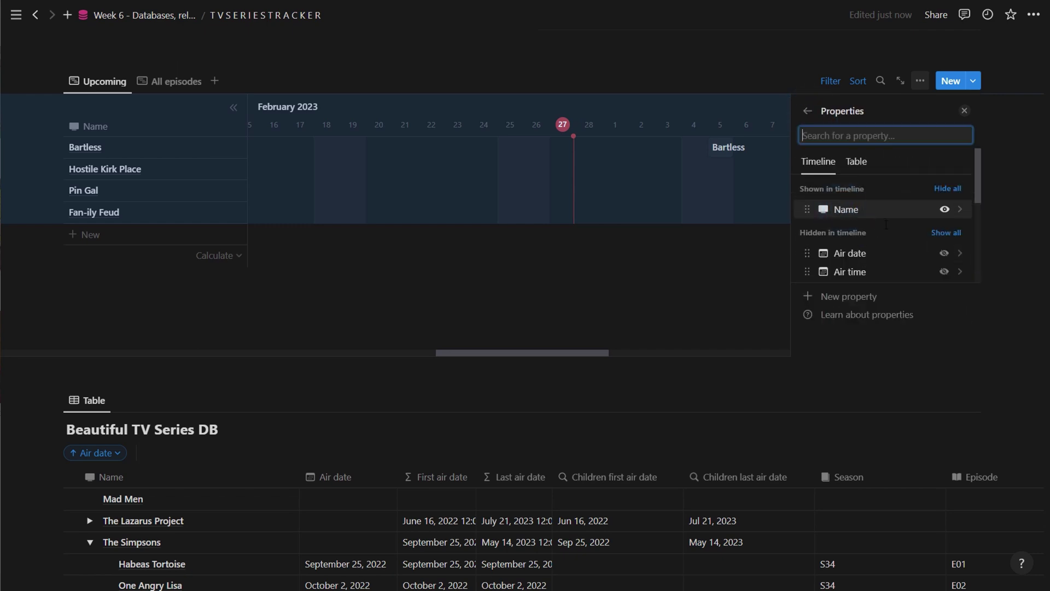
{"action": "scroll", "coordinate": [898, 251], "scroll_direction": "down", "scroll_amount": 2}
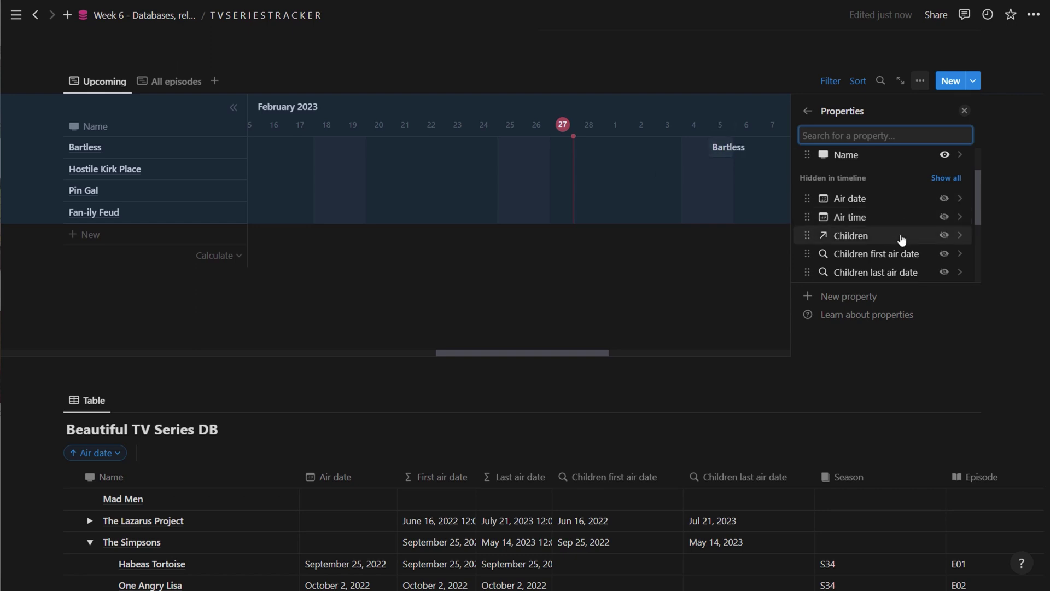
{"action": "scroll", "coordinate": [908, 230], "scroll_direction": "down", "scroll_amount": 2}
{"action": "scroll", "coordinate": [921, 196], "scroll_direction": "down", "scroll_amount": 2}
{"action": "scroll", "coordinate": [925, 205], "scroll_direction": "down", "scroll_amount": 1}
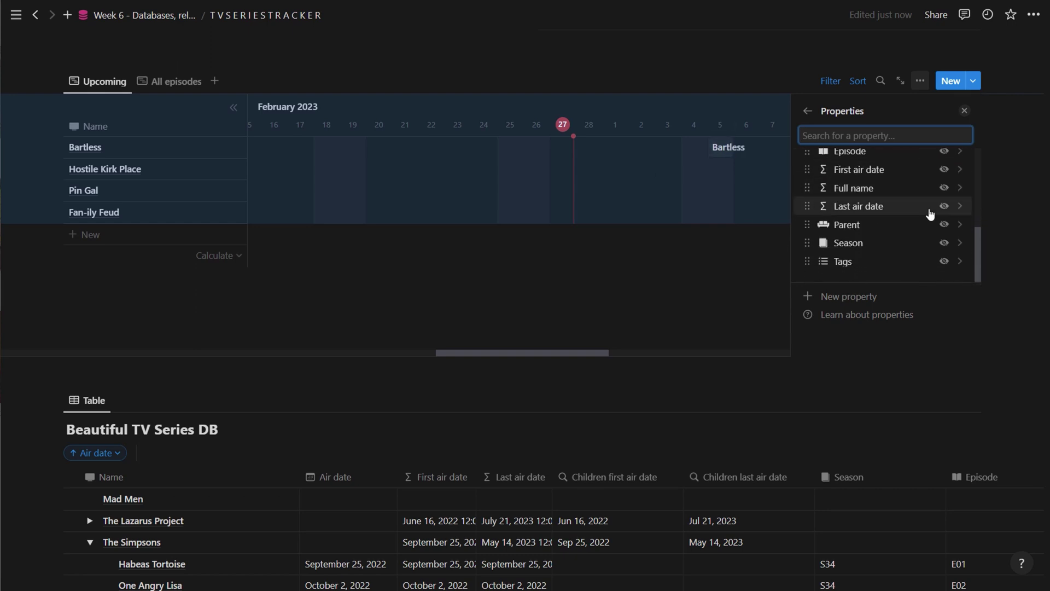
{"action": "left_click", "coordinate": [943, 226]}
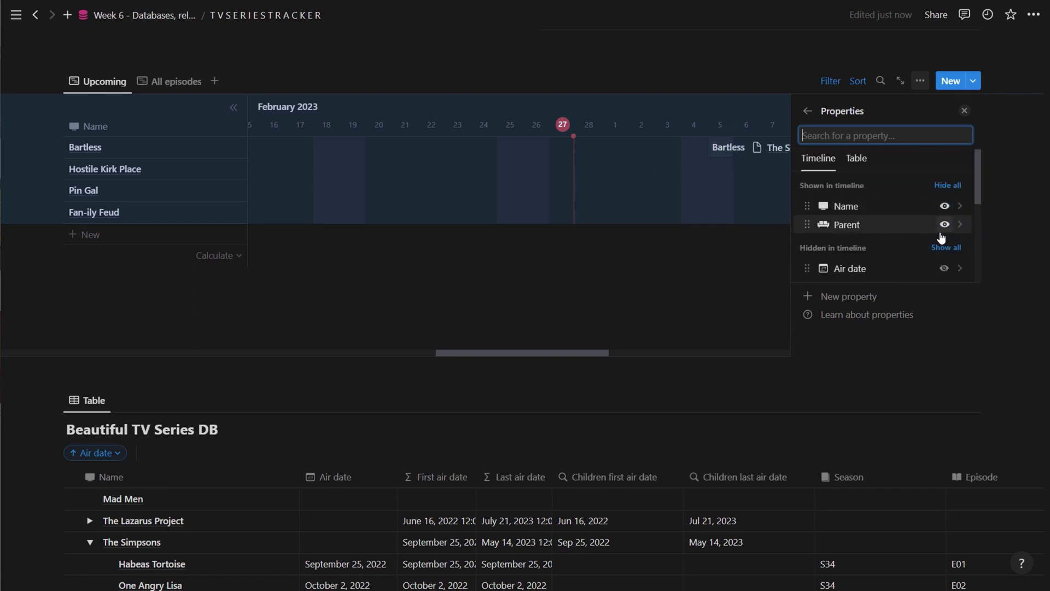
{"action": "scroll", "coordinate": [930, 238], "scroll_direction": "down", "scroll_amount": 4}
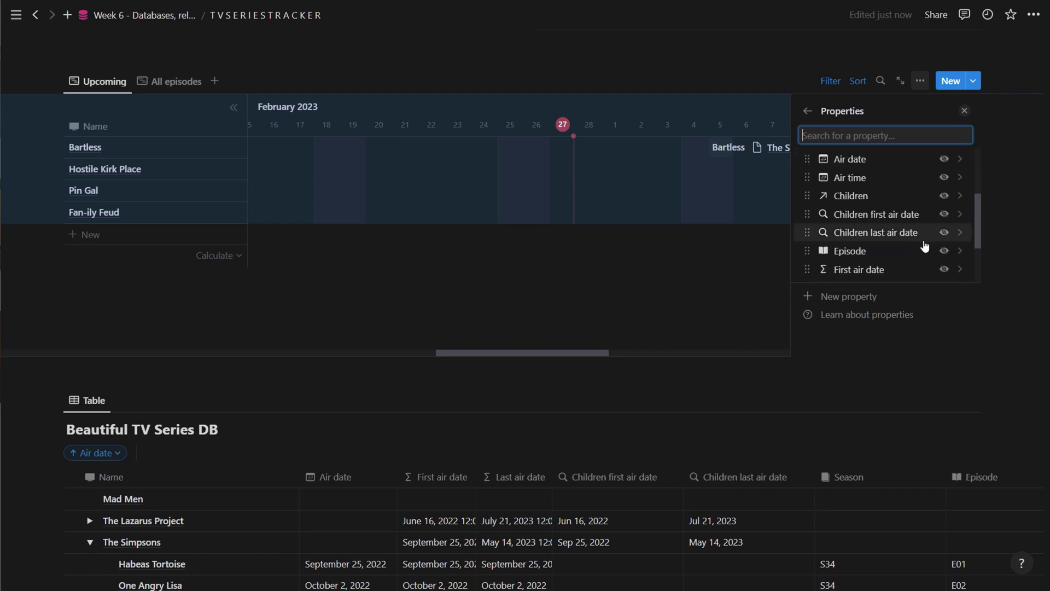
{"action": "scroll", "coordinate": [927, 241], "scroll_direction": "down", "scroll_amount": 2}
{"action": "left_click", "coordinate": [944, 268]}
{"action": "scroll", "coordinate": [935, 230], "scroll_direction": "down", "scroll_amount": 5}
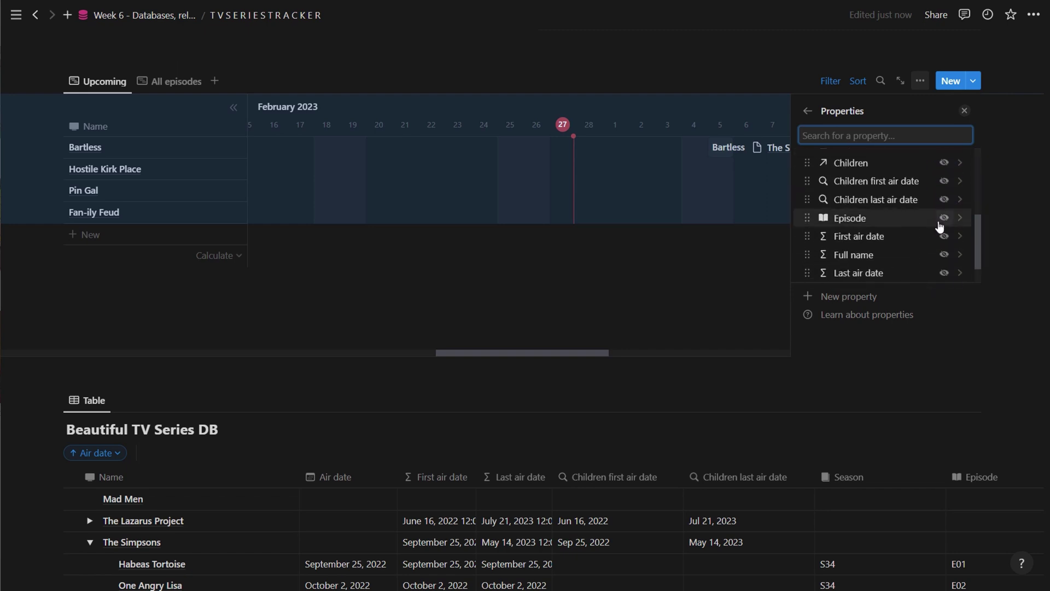
{"action": "left_click", "coordinate": [944, 218]}
{"action": "left_click", "coordinate": [964, 111]}
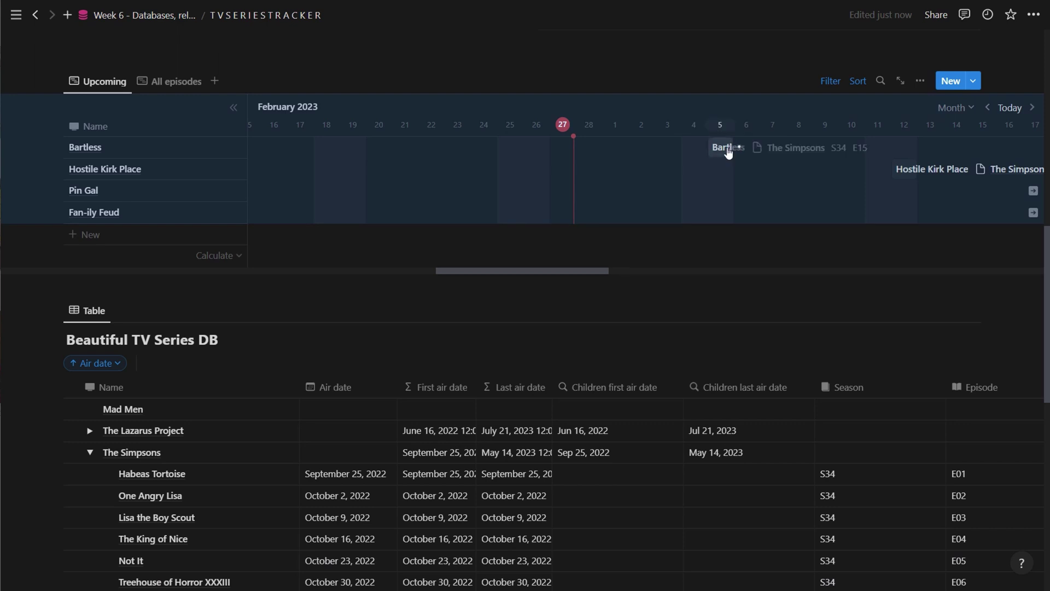
{"action": "left_click_drag", "start_coordinate": [574, 270], "coordinate": [640, 267]}
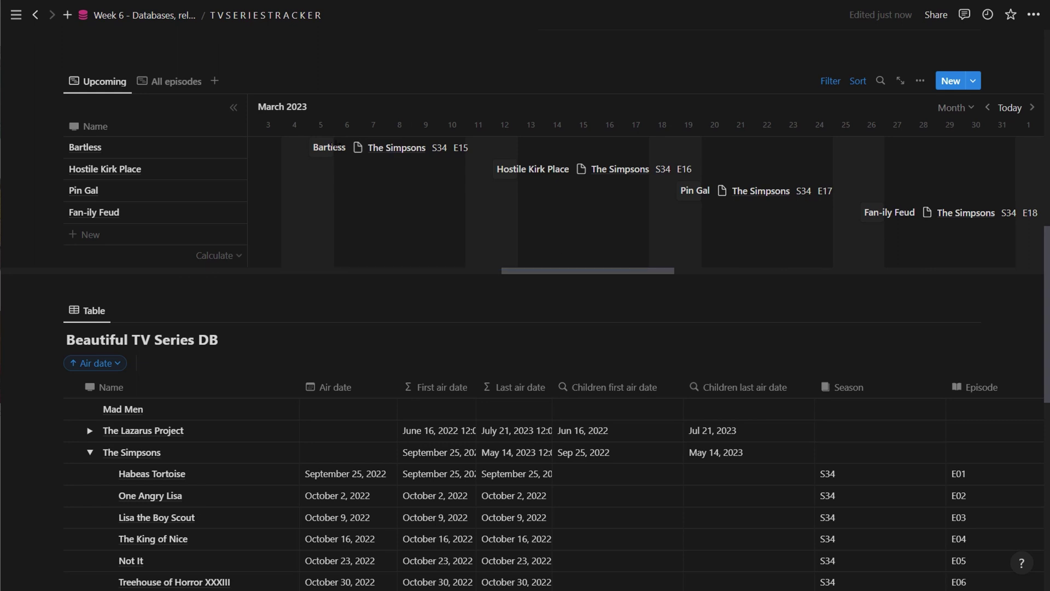
Give the Bartless page the orange walking-person icon found by searching 'person', then close it.
{"action": "left_click", "coordinate": [324, 148]}
{"action": "left_click", "coordinate": [320, 216]}
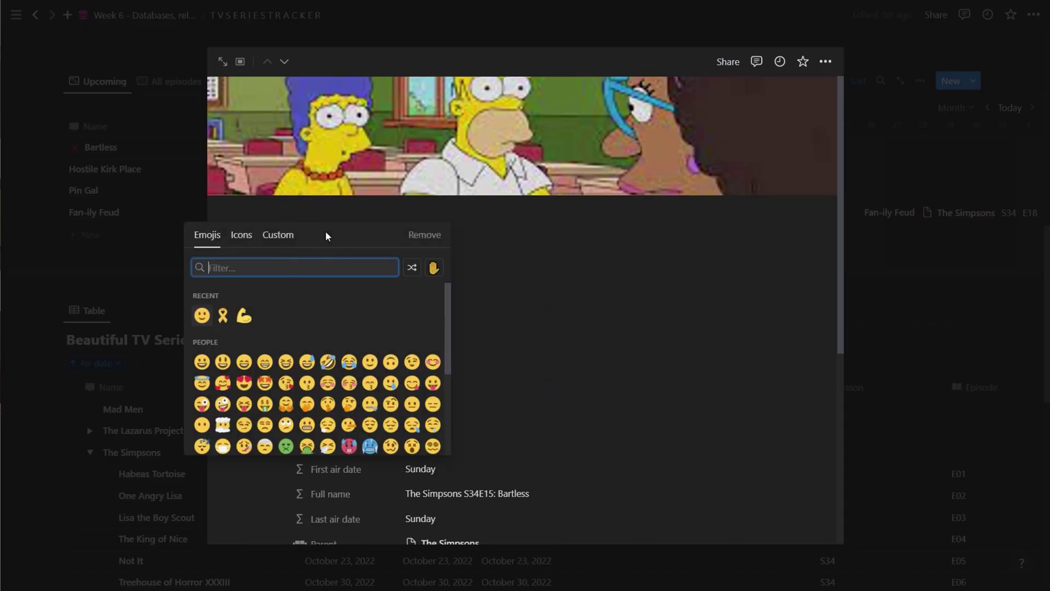
{"action": "left_click", "coordinate": [244, 243]}
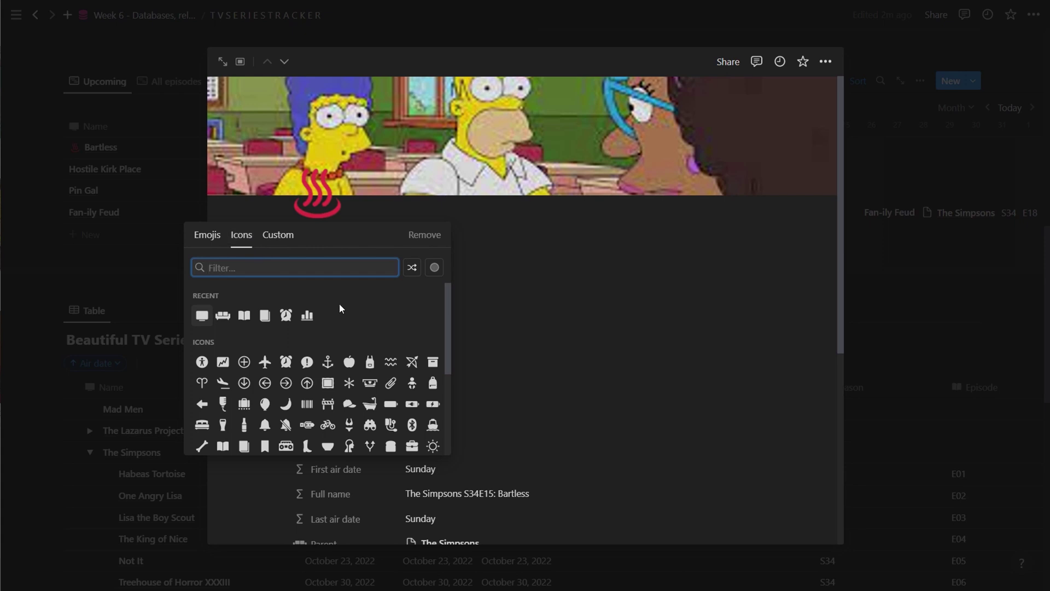
{"action": "type", "text": "person"}
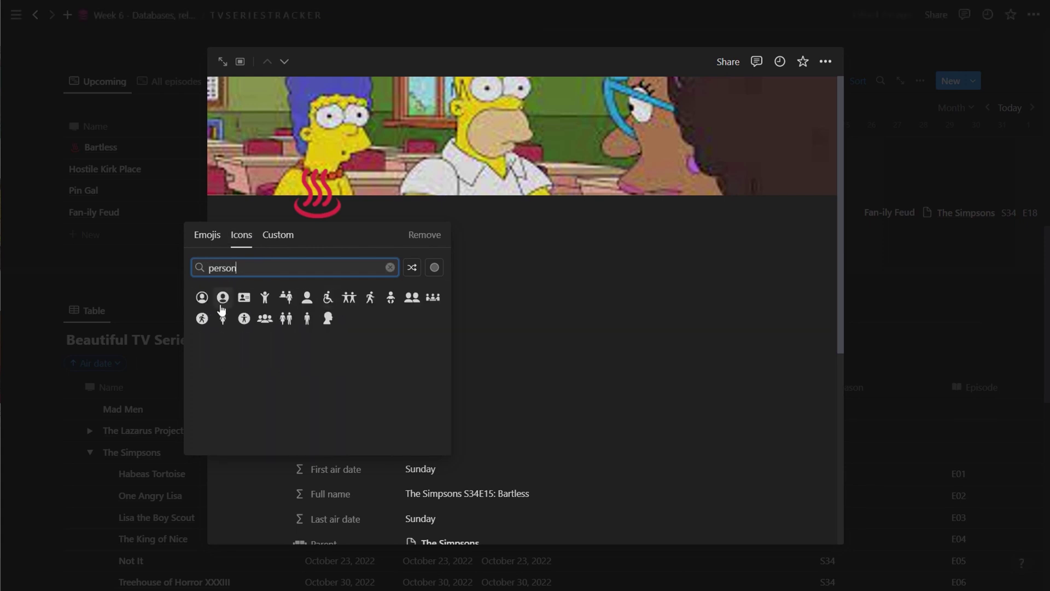
{"action": "left_click", "coordinate": [204, 326]}
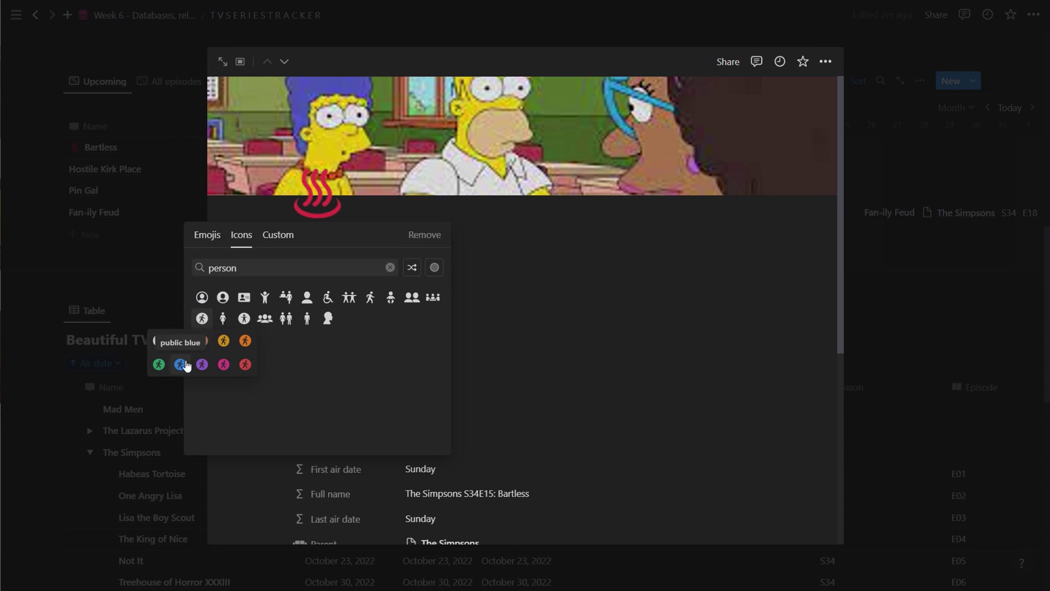
{"action": "left_click", "coordinate": [223, 340]}
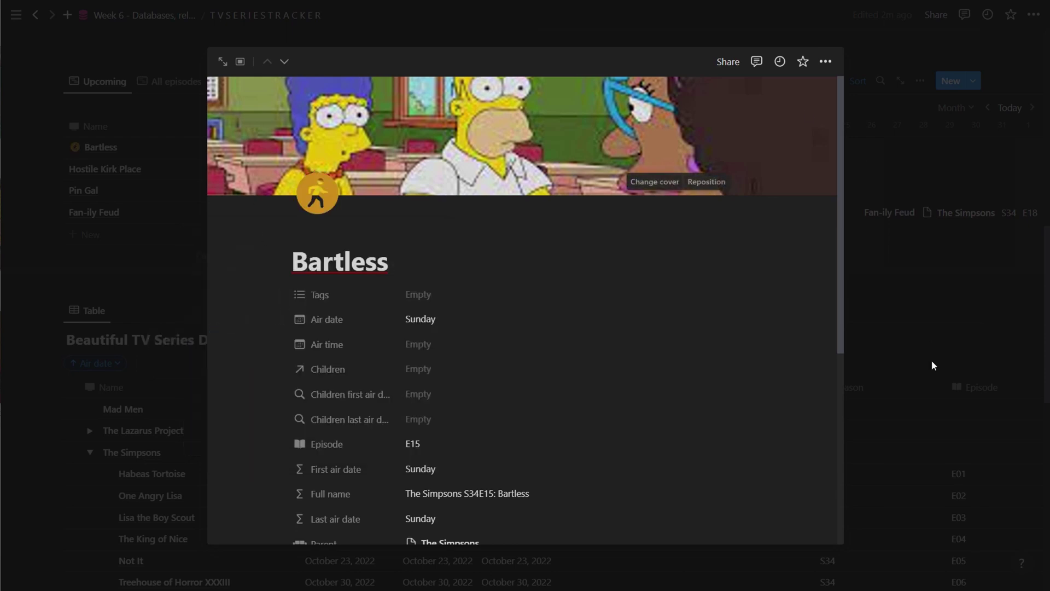
{"action": "left_click", "coordinate": [934, 365]}
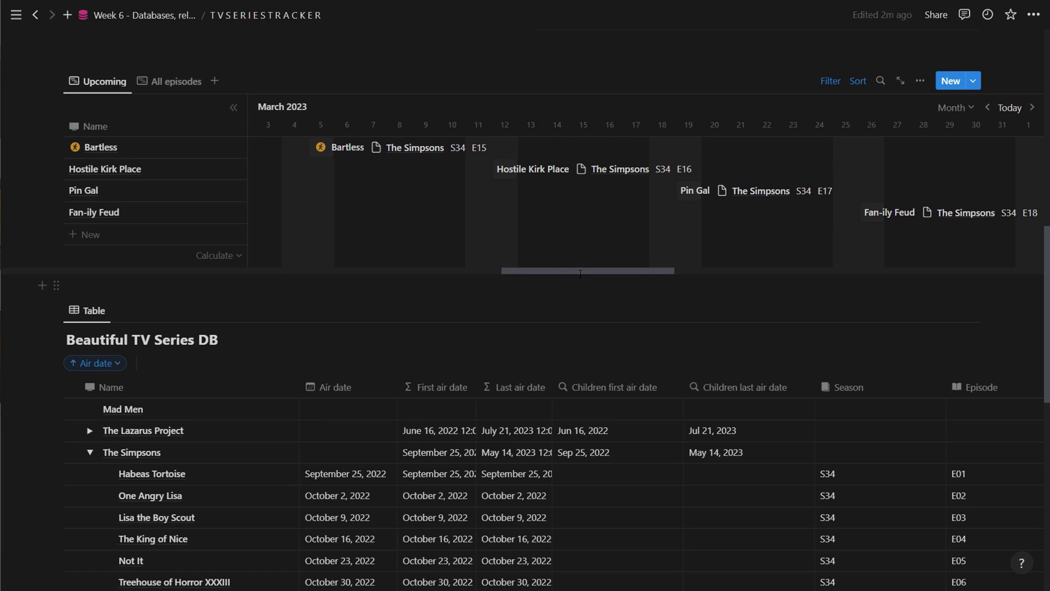
Open The Simpsons series page in a side peek, set a smiling-face emoji icon, and close it.
{"action": "scroll", "coordinate": [580, 273], "scroll_direction": "up", "scroll_amount": 7}
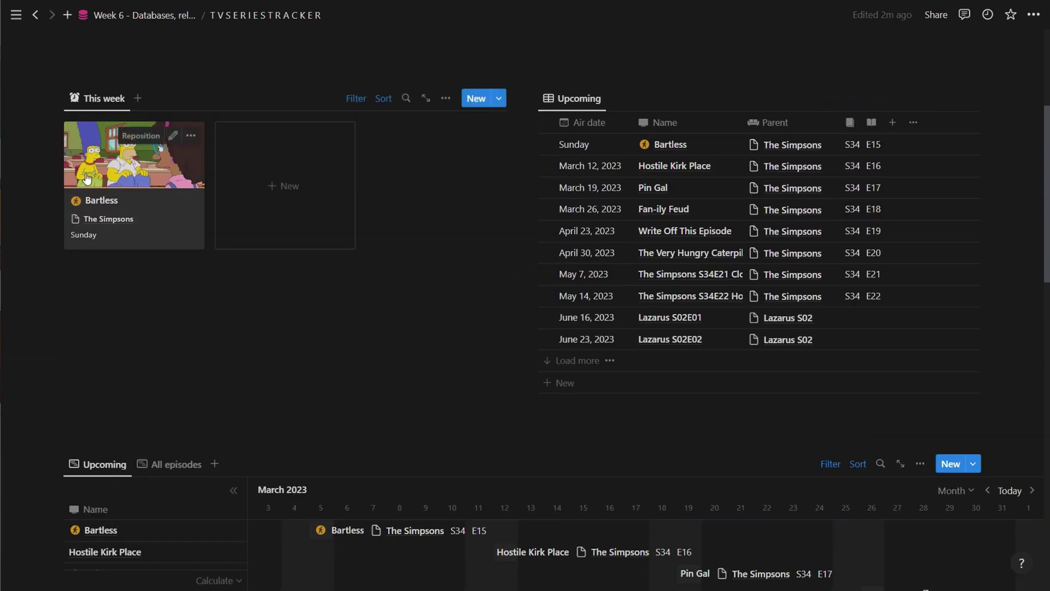
{"action": "scroll", "coordinate": [86, 178], "scroll_direction": "down", "scroll_amount": 4}
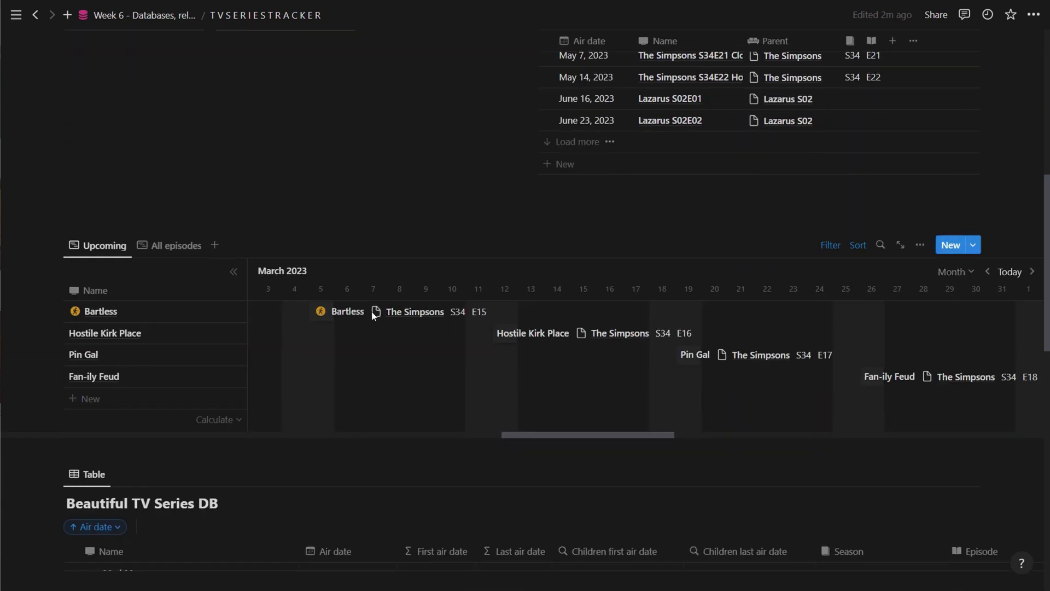
{"action": "scroll", "coordinate": [374, 316], "scroll_direction": "down", "scroll_amount": 6}
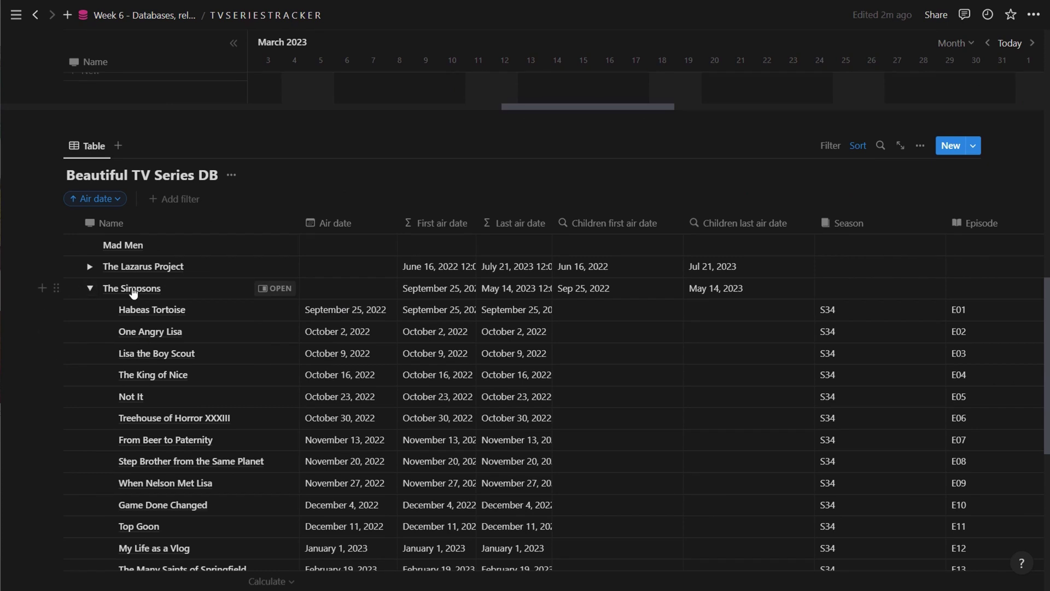
{"action": "left_click", "coordinate": [272, 290]}
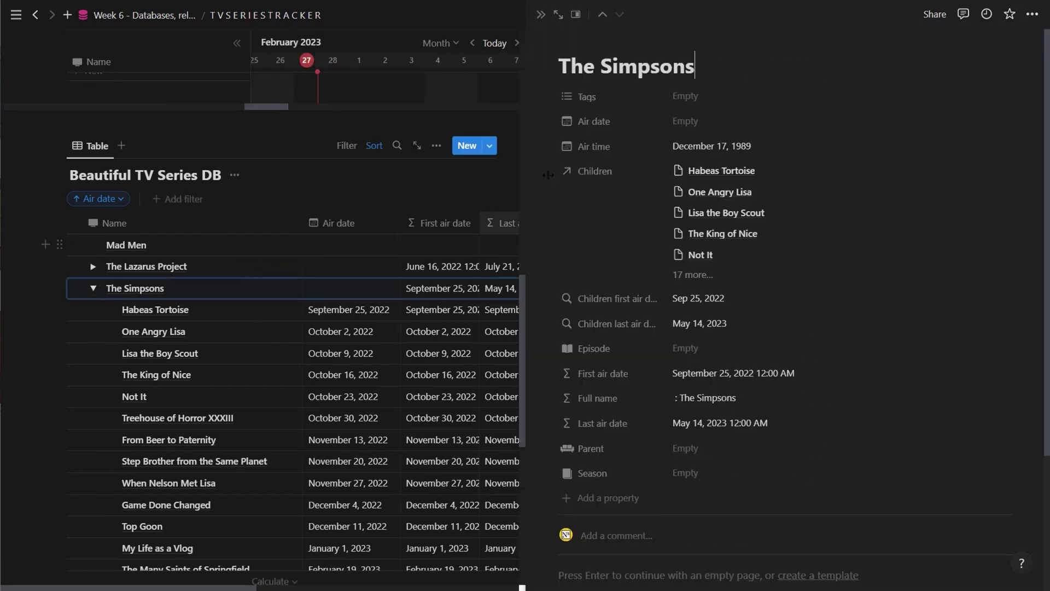
{"action": "left_click", "coordinate": [572, 33]}
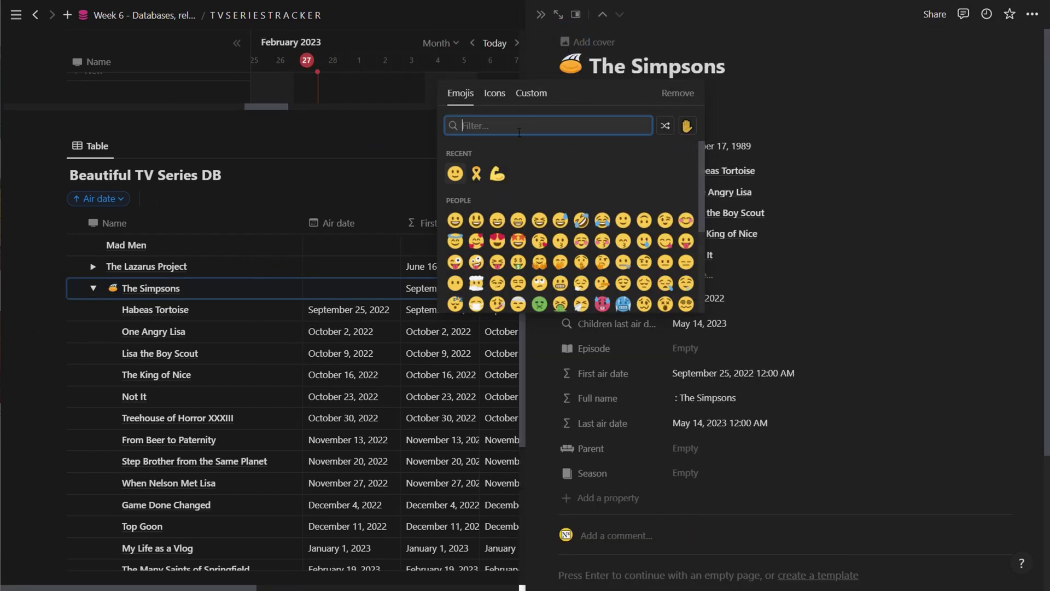
{"action": "left_click", "coordinate": [454, 174]}
{"action": "left_click", "coordinate": [350, 288]}
{"action": "left_click", "coordinate": [78, 114]}
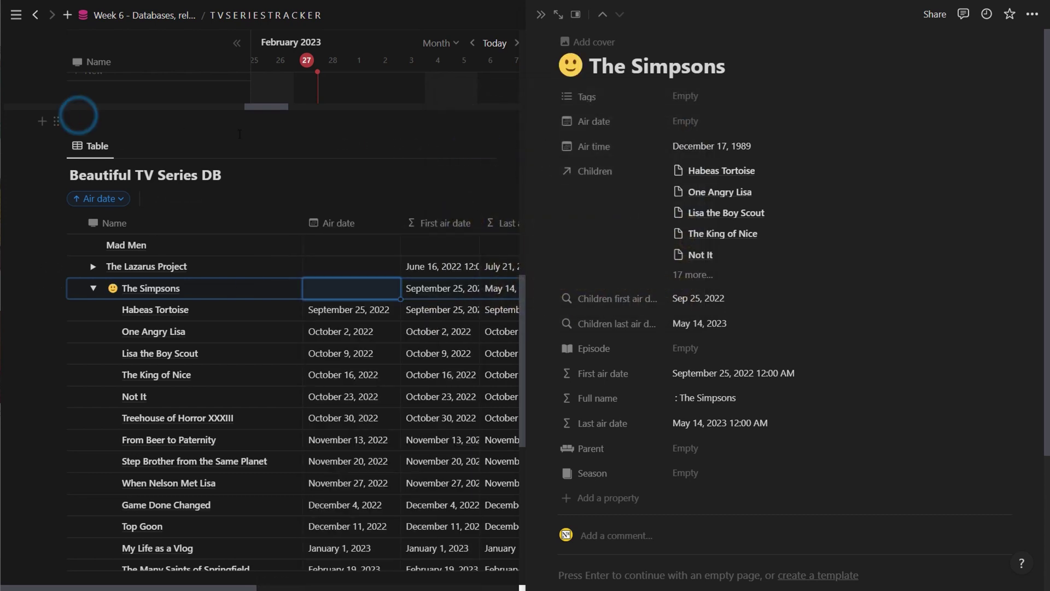
{"action": "scroll", "coordinate": [240, 134], "scroll_direction": "up", "scroll_amount": 4}
{"action": "left_click", "coordinate": [541, 14]}
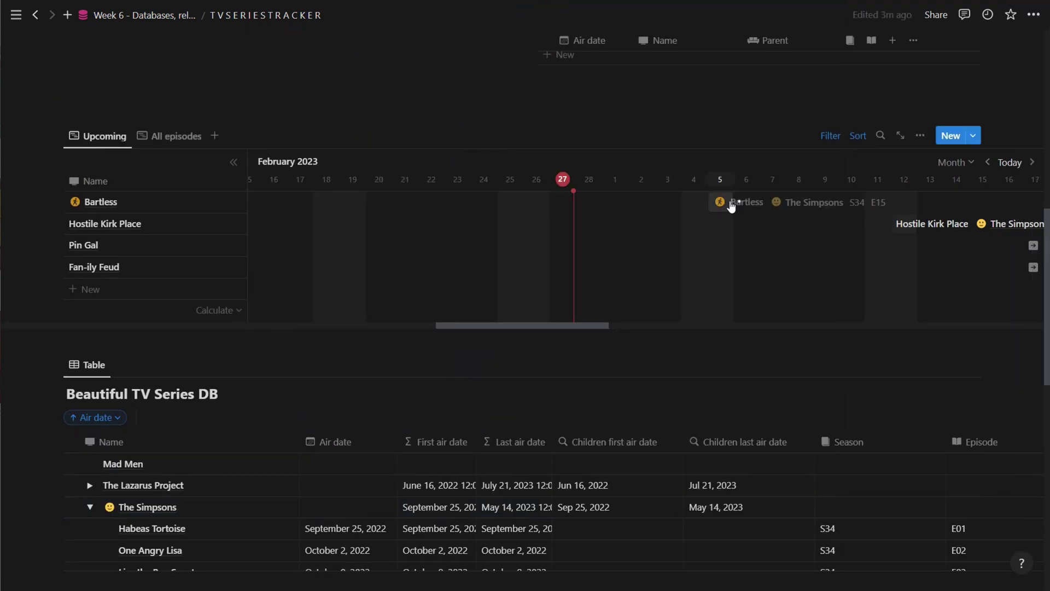
{"action": "left_click_drag", "start_coordinate": [596, 325], "coordinate": [598, 324]}
{"action": "left_click", "coordinate": [968, 163]}
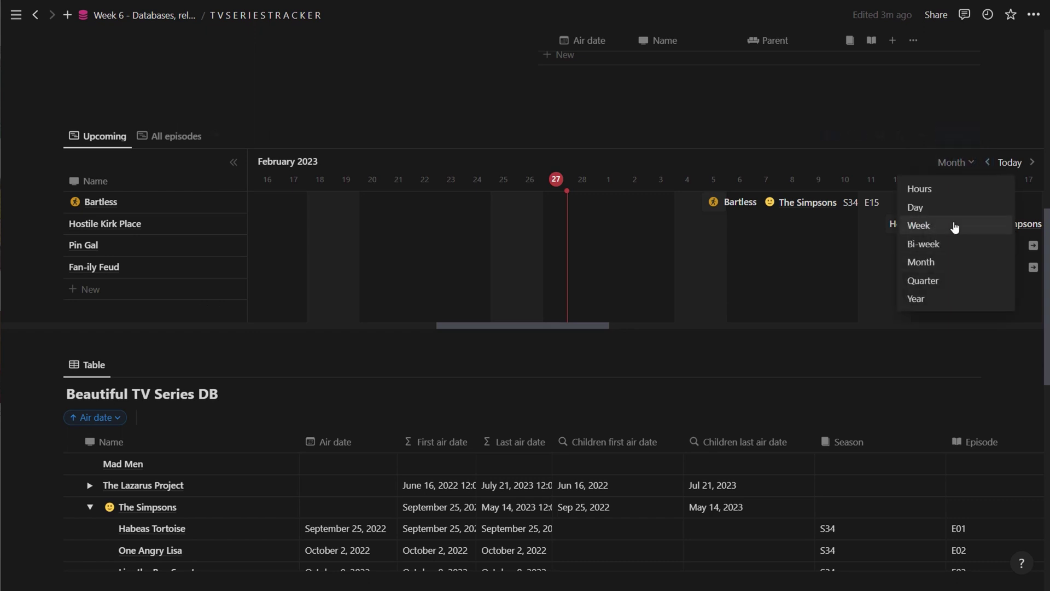
{"action": "left_click", "coordinate": [954, 224]}
{"action": "left_click_drag", "start_coordinate": [481, 324], "coordinate": [617, 315]}
{"action": "scroll", "coordinate": [617, 273], "scroll_direction": "left", "scroll_amount": 3}
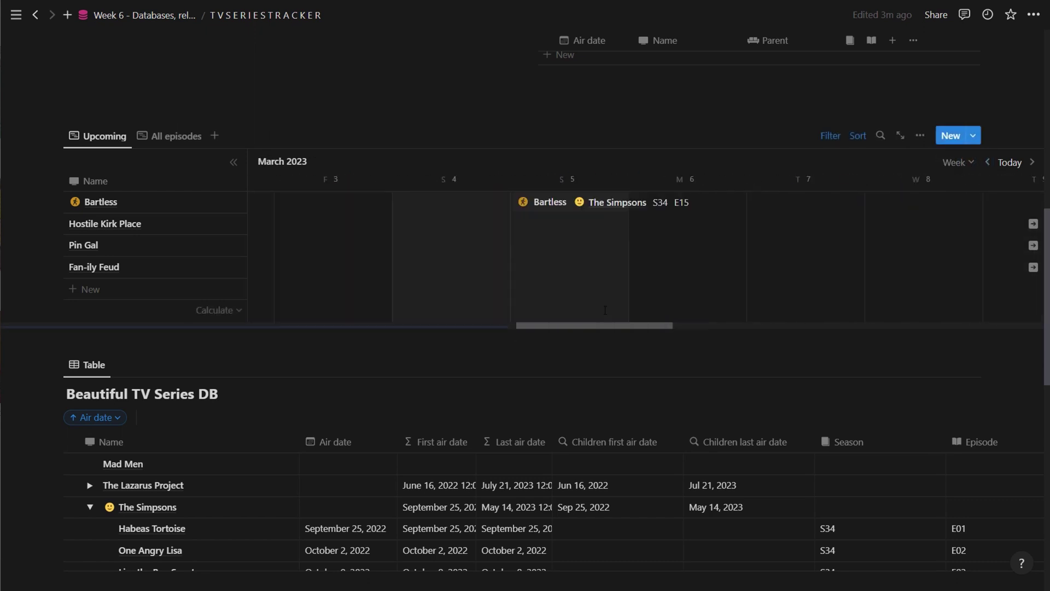
{"action": "left_click", "coordinate": [920, 137]}
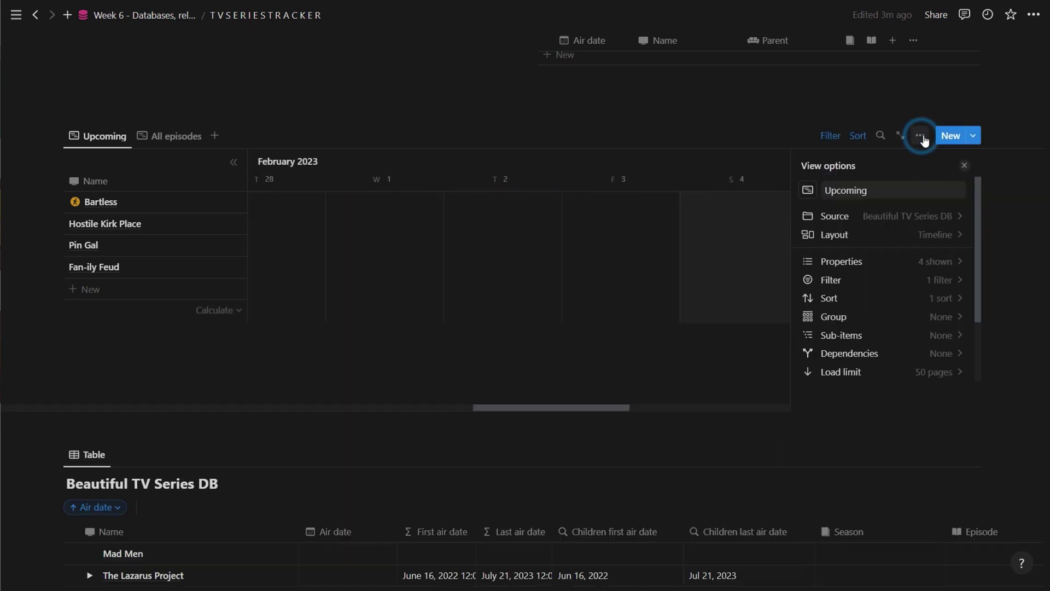
{"action": "left_click", "coordinate": [921, 137]}
{"action": "left_click", "coordinate": [975, 164]}
{"action": "left_click", "coordinate": [961, 260]}
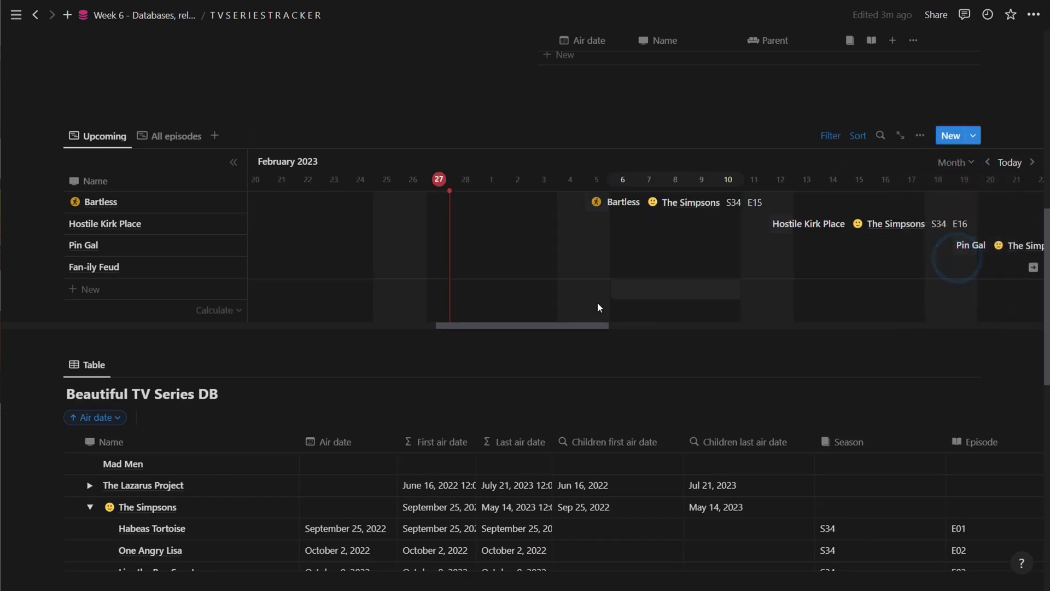
{"action": "left_click_drag", "start_coordinate": [568, 326], "coordinate": [593, 324]}
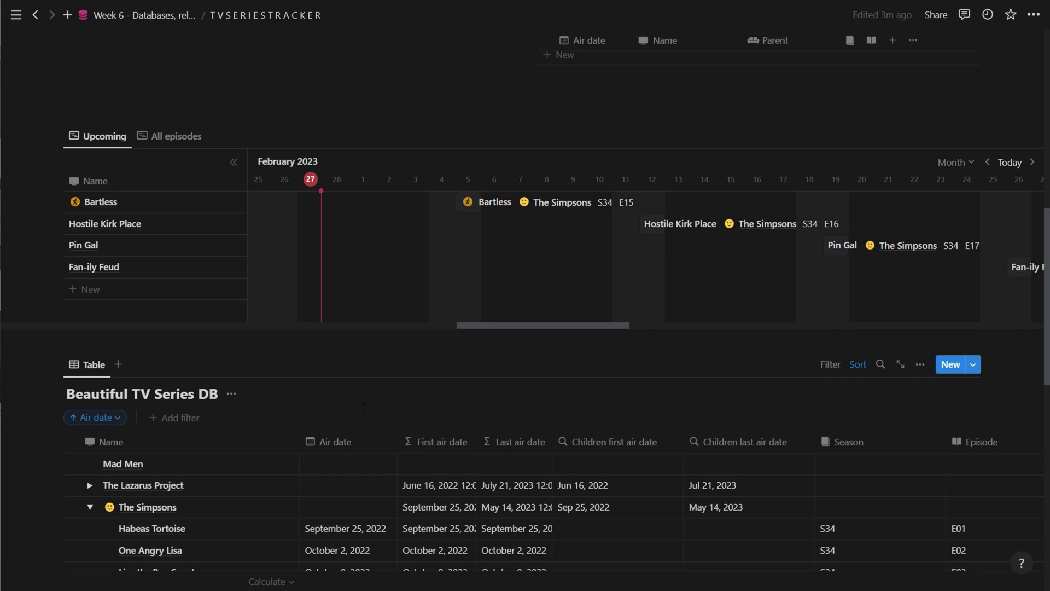
Check the All episodes timeline with The Simpsons expanded, then return to the Upcoming timeline.
{"action": "scroll", "coordinate": [476, 407], "scroll_direction": "down", "scroll_amount": 1}
{"action": "scroll", "coordinate": [377, 404], "scroll_direction": "up", "scroll_amount": 8}
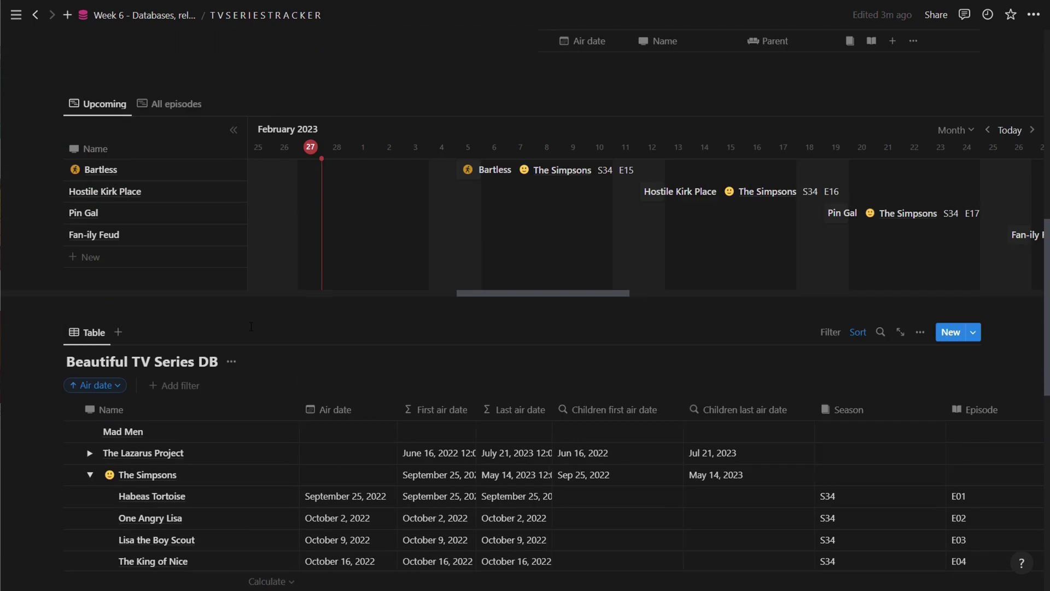
{"action": "left_click", "coordinate": [194, 305]}
{"action": "left_click", "coordinate": [73, 409]}
{"action": "scroll", "coordinate": [553, 413], "scroll_direction": "down", "scroll_amount": 4}
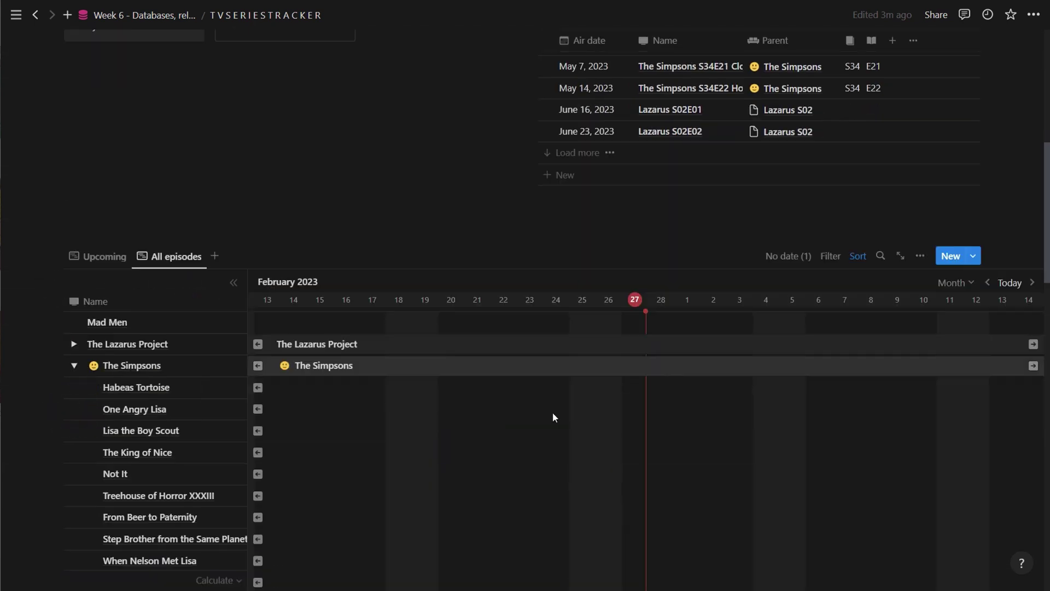
{"action": "scroll", "coordinate": [553, 412], "scroll_direction": "up", "scroll_amount": 2}
{"action": "left_click", "coordinate": [87, 188]}
{"action": "scroll", "coordinate": [658, 324], "scroll_direction": "up", "scroll_amount": 7}
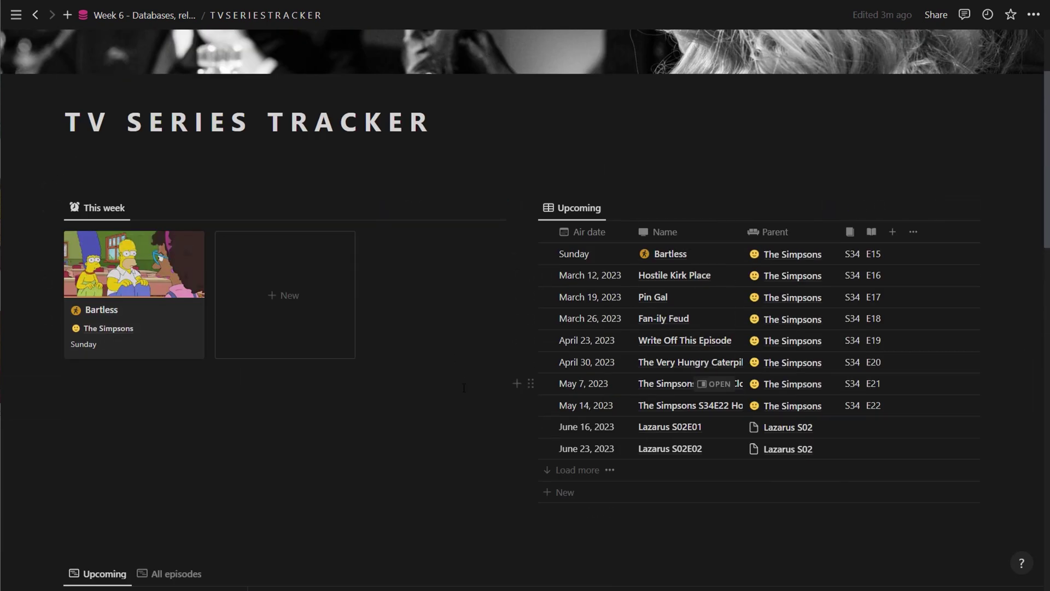
Change the This week gallery's end rule from One week to One month from now.
{"action": "left_click", "coordinate": [353, 210]}
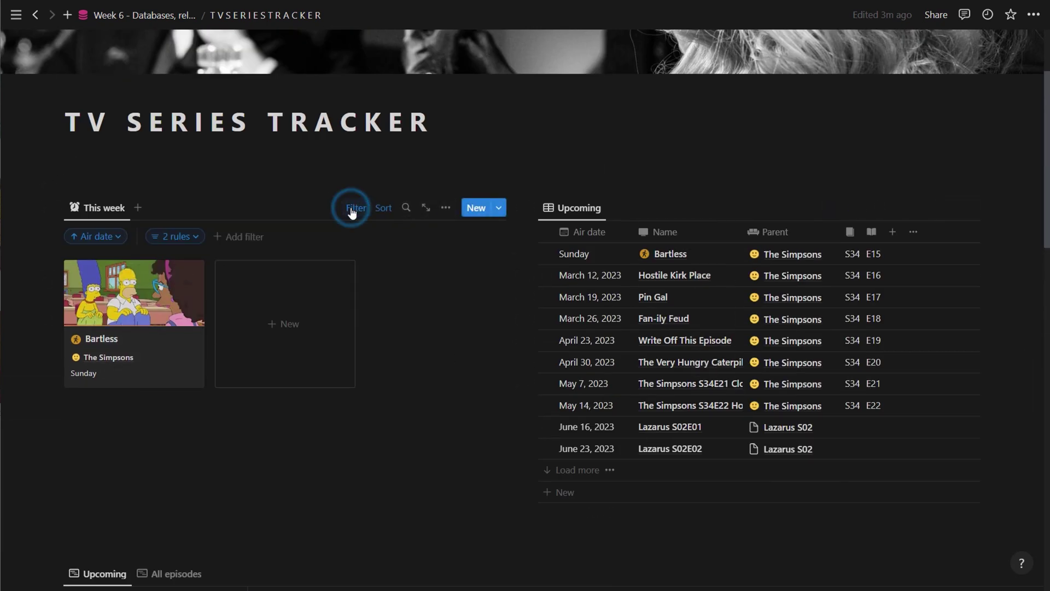
{"action": "left_click", "coordinate": [164, 237]}
{"action": "left_click", "coordinate": [270, 294]}
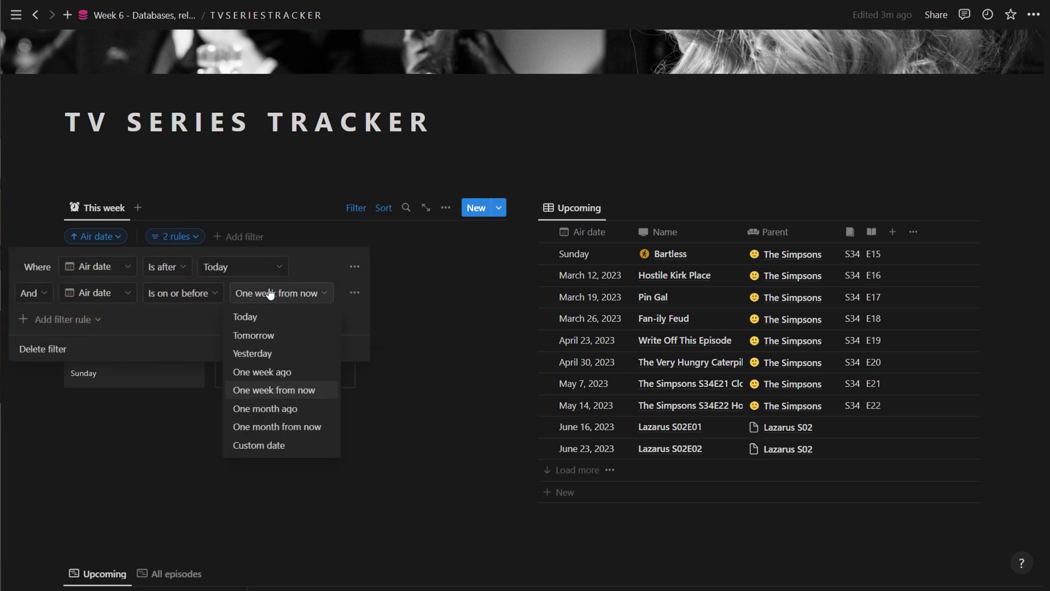
{"action": "left_click", "coordinate": [276, 427]}
{"action": "left_click", "coordinate": [481, 445]}
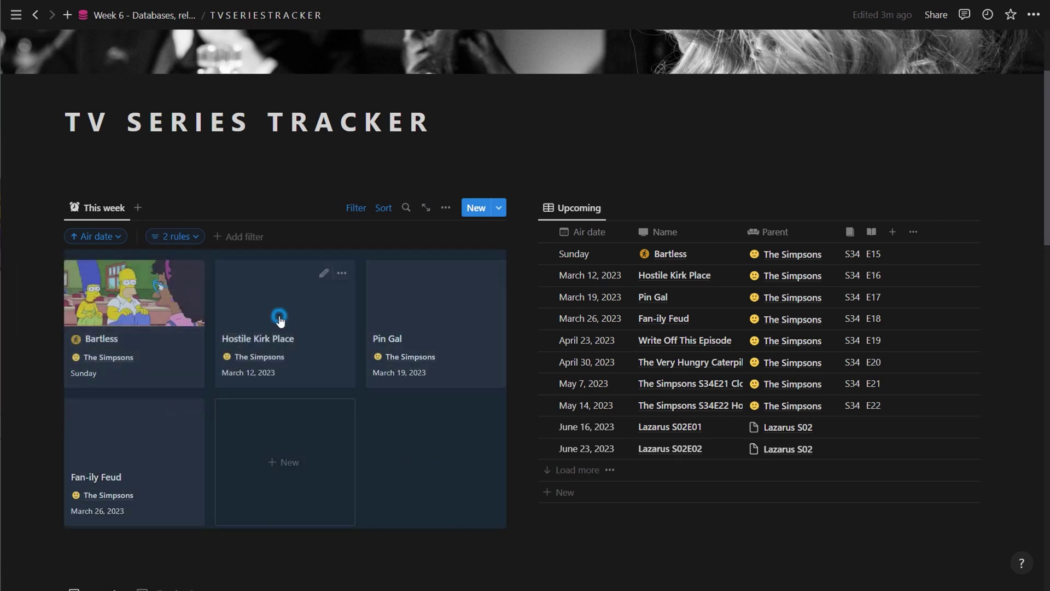
Give Hostile Kirk Place and Pin Gal the yellow walking-person icon.
{"action": "left_click", "coordinate": [278, 319]}
{"action": "left_click", "coordinate": [298, 110]}
{"action": "left_click", "coordinate": [239, 206]}
{"action": "left_click", "coordinate": [226, 308]}
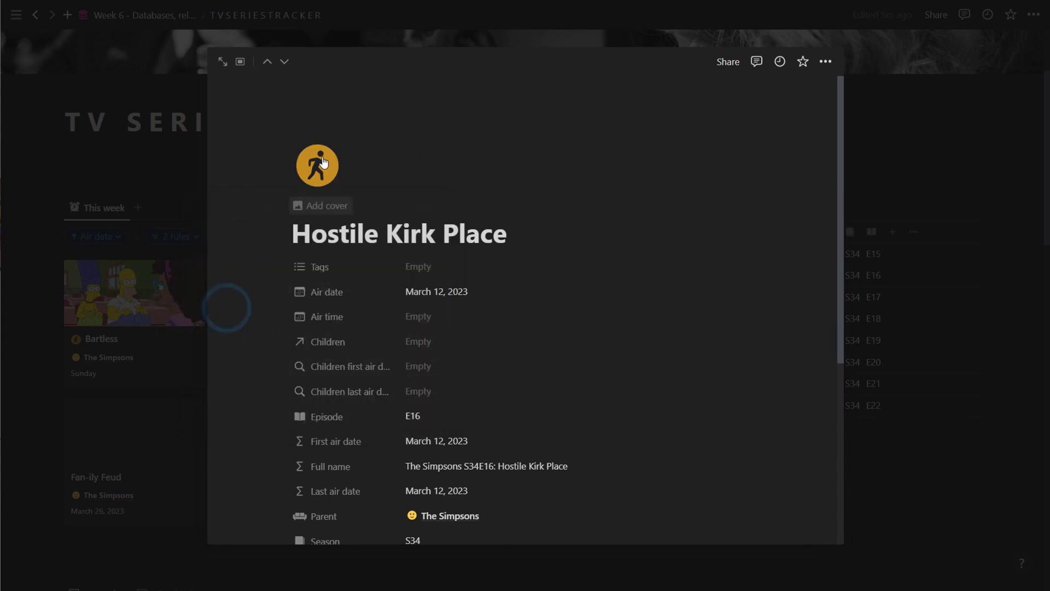
{"action": "left_click", "coordinate": [173, 178]}
{"action": "left_click", "coordinate": [389, 297]}
{"action": "left_click", "coordinate": [300, 112]}
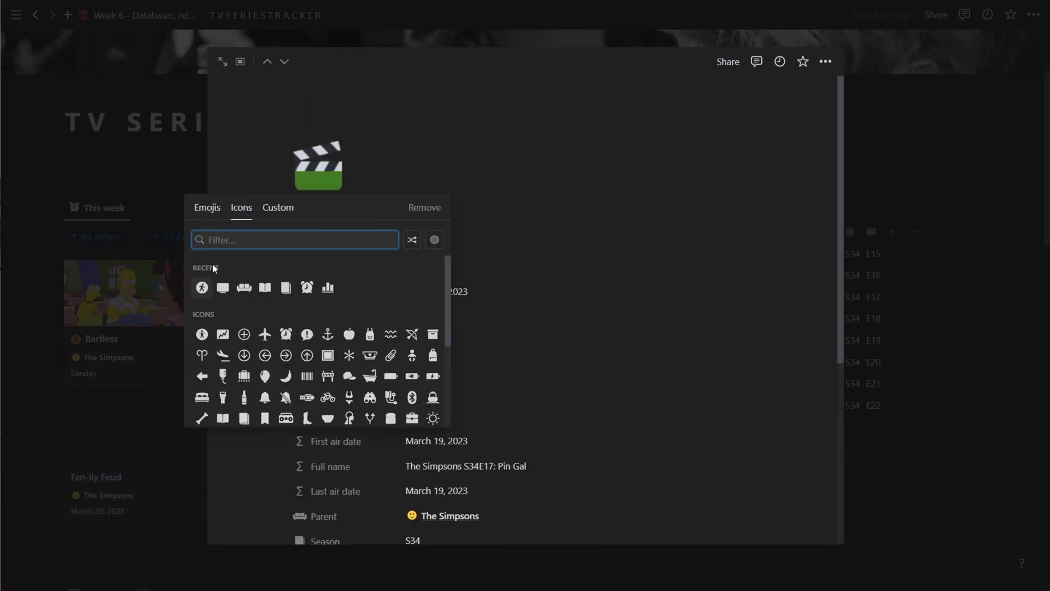
{"action": "left_click", "coordinate": [226, 307]}
{"action": "left_click", "coordinate": [173, 414]}
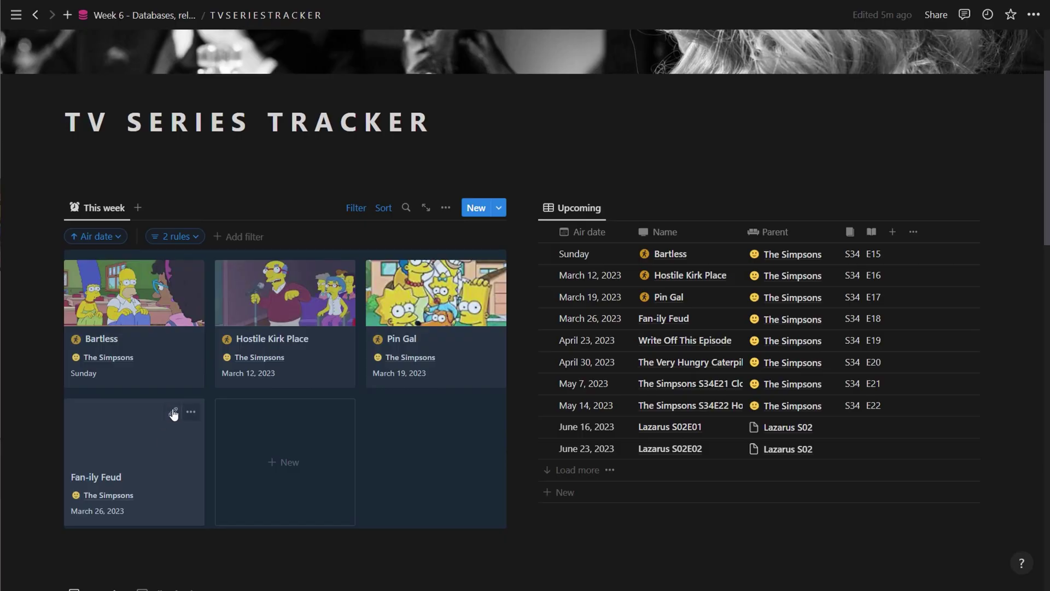
Give Fan-ily Feud the yellow walking-person icon and close its preview.
{"action": "left_click", "coordinate": [159, 438]}
{"action": "left_click", "coordinate": [300, 113]}
{"action": "left_click", "coordinate": [241, 206]}
{"action": "left_click", "coordinate": [225, 308]}
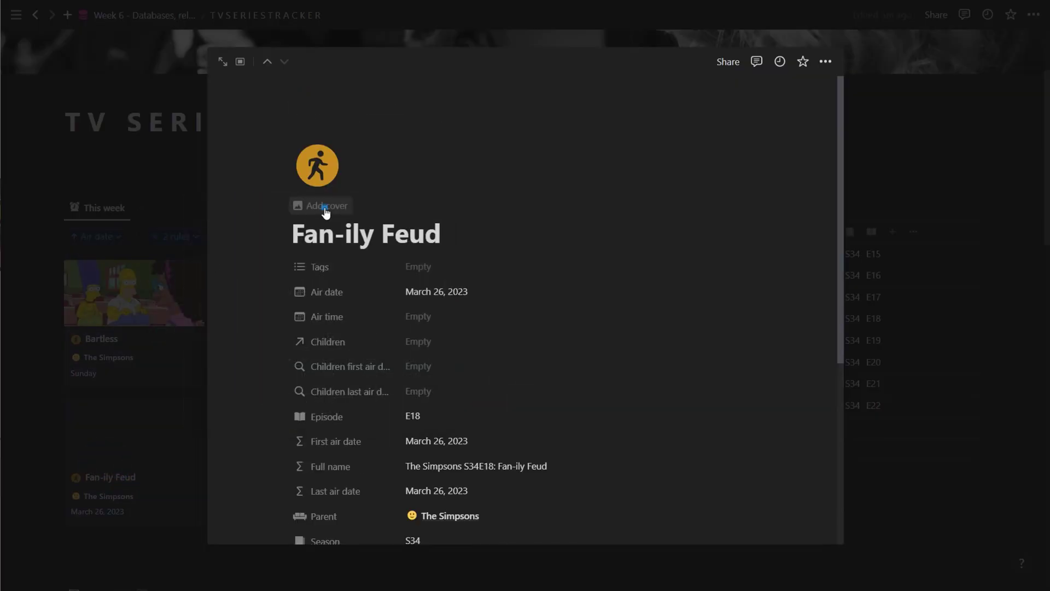
{"action": "key", "text": "Escape"}
{"action": "scroll", "coordinate": [629, 482], "scroll_direction": "down", "scroll_amount": 1}
{"action": "scroll", "coordinate": [651, 462], "scroll_direction": "down", "scroll_amount": 1}
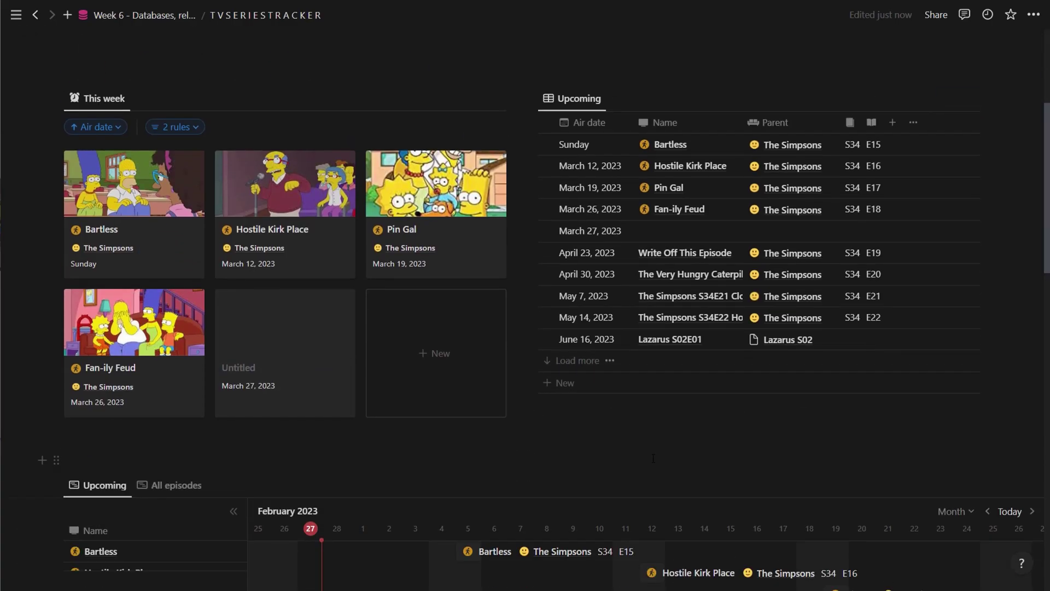
{"action": "scroll", "coordinate": [653, 458], "scroll_direction": "up", "scroll_amount": 1}
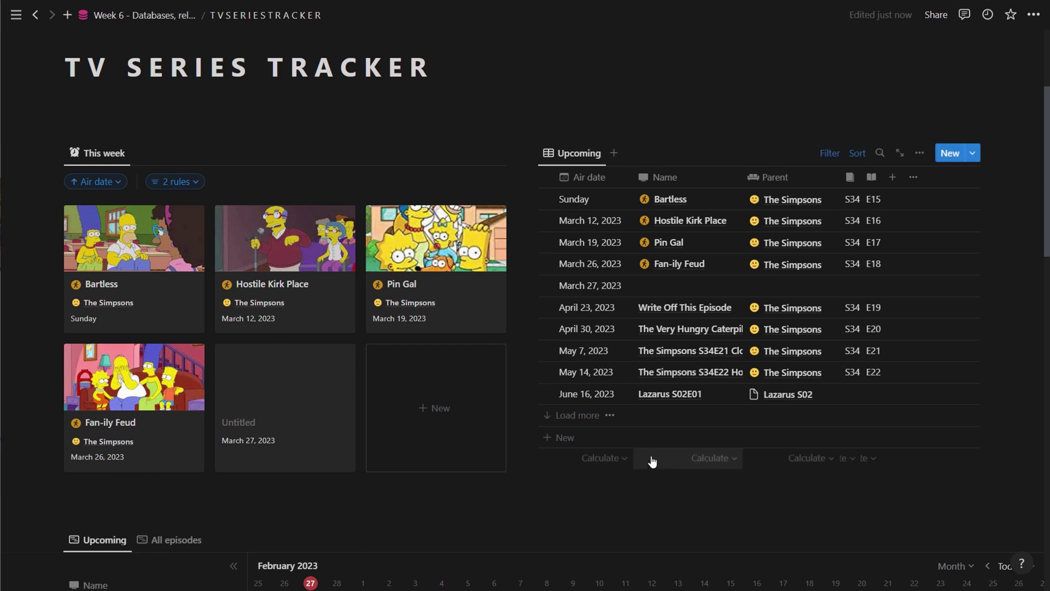
Duplicate the Upcoming view as The Simpsons and hide its Parent, Season and Episode columns.
{"action": "left_click", "coordinate": [571, 156]}
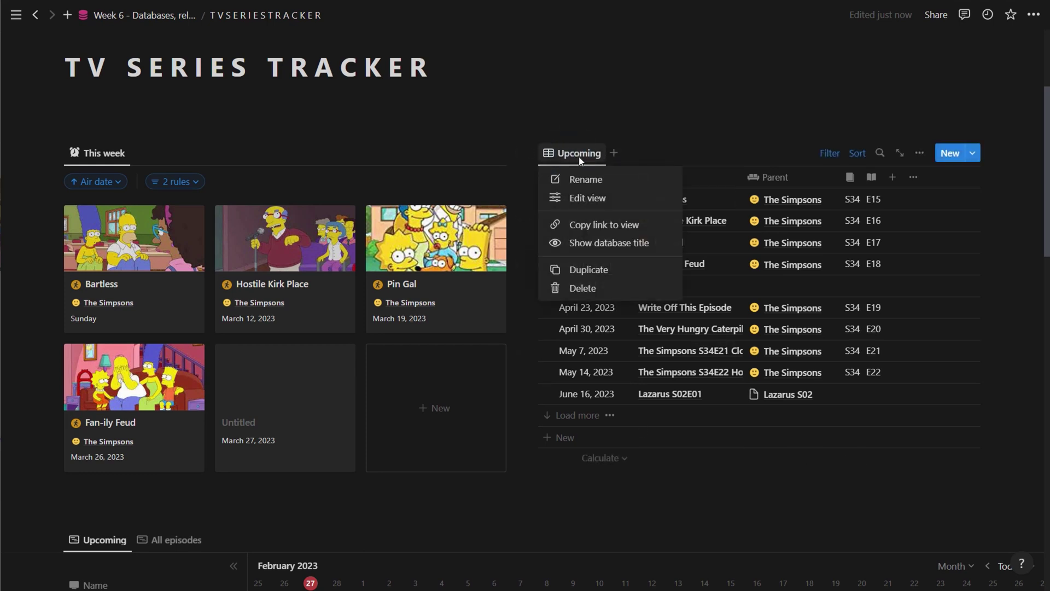
{"action": "left_click", "coordinate": [590, 270]}
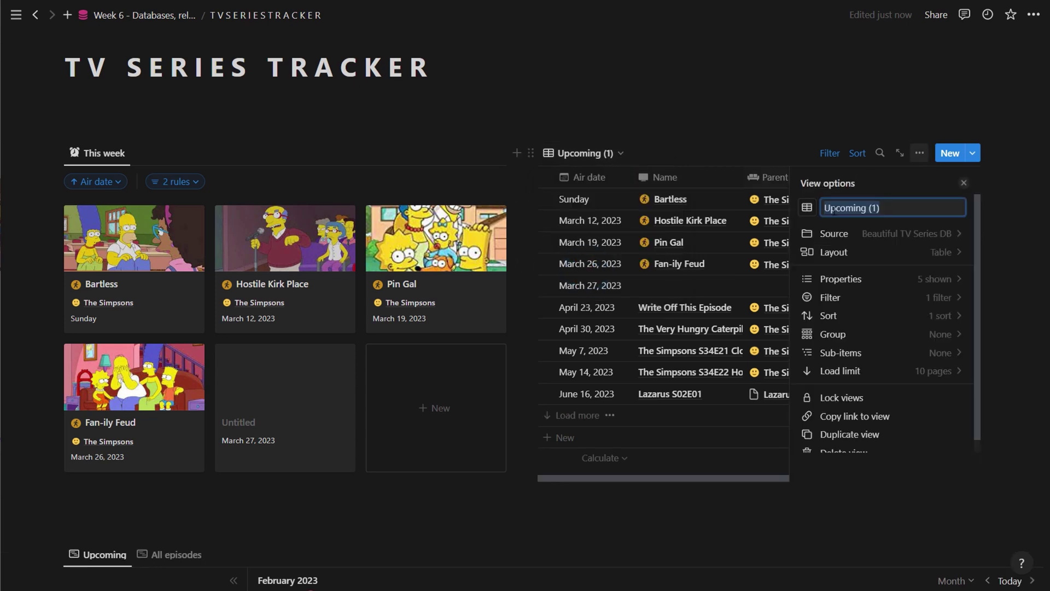
{"action": "type", "text": "Simpsons"}
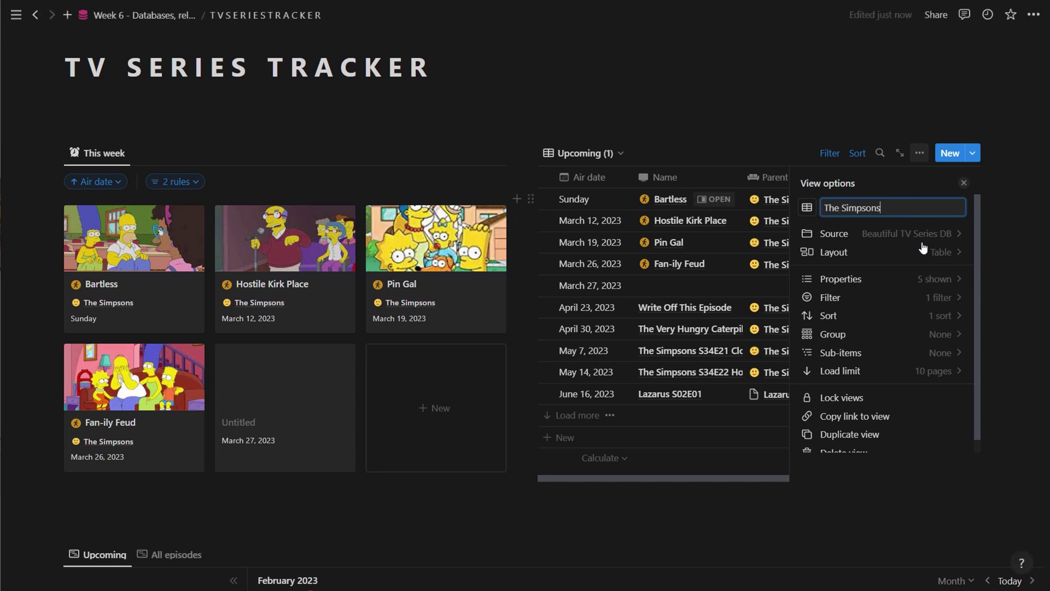
{"action": "left_click", "coordinate": [930, 278]}
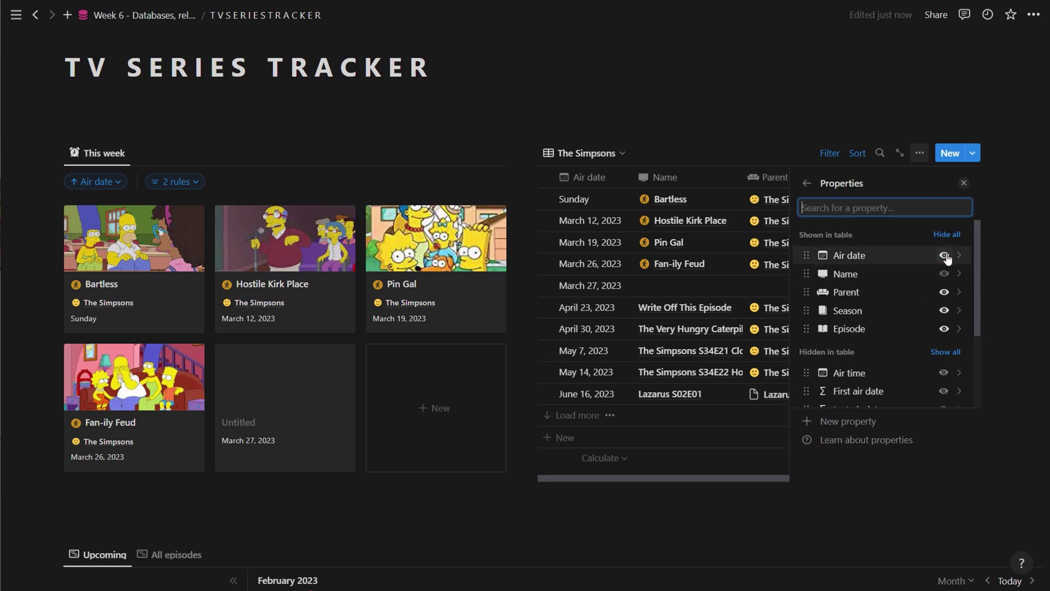
{"action": "left_click", "coordinate": [944, 292]}
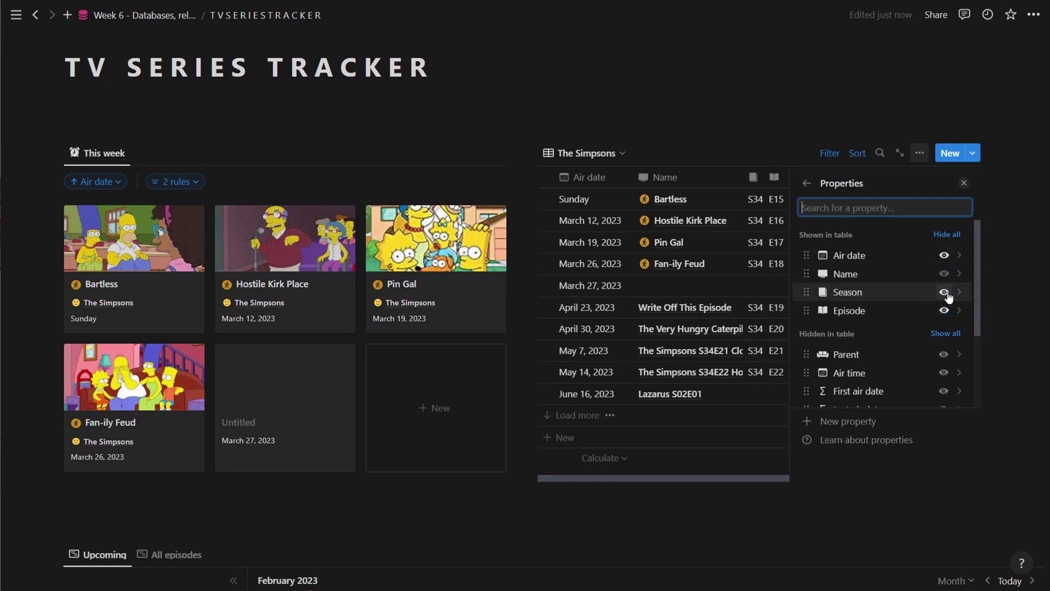
{"action": "left_click", "coordinate": [944, 292]}
{"action": "left_click", "coordinate": [944, 292]}
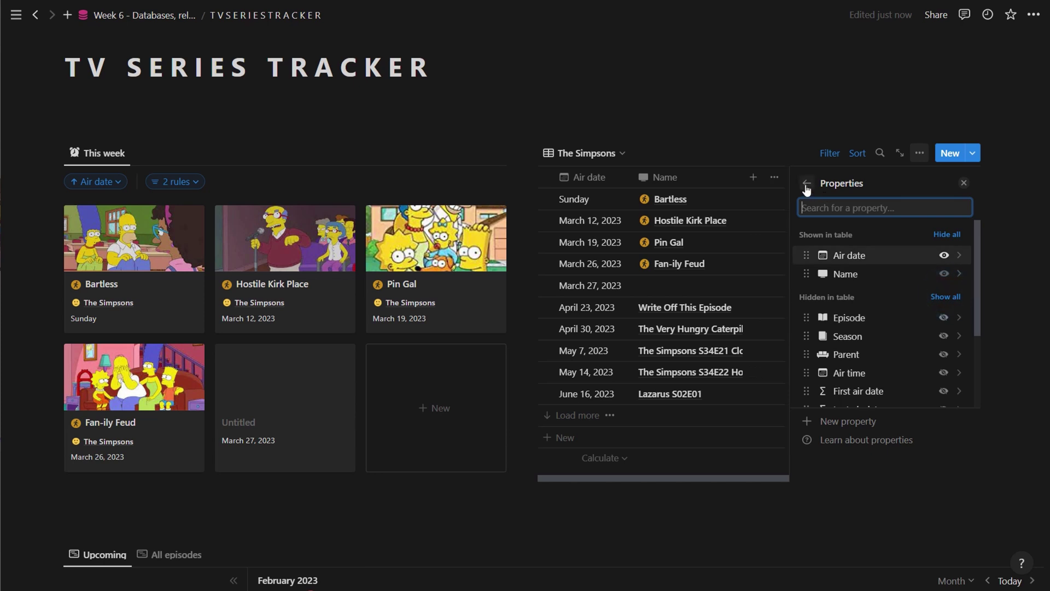
{"action": "left_click", "coordinate": [806, 183]}
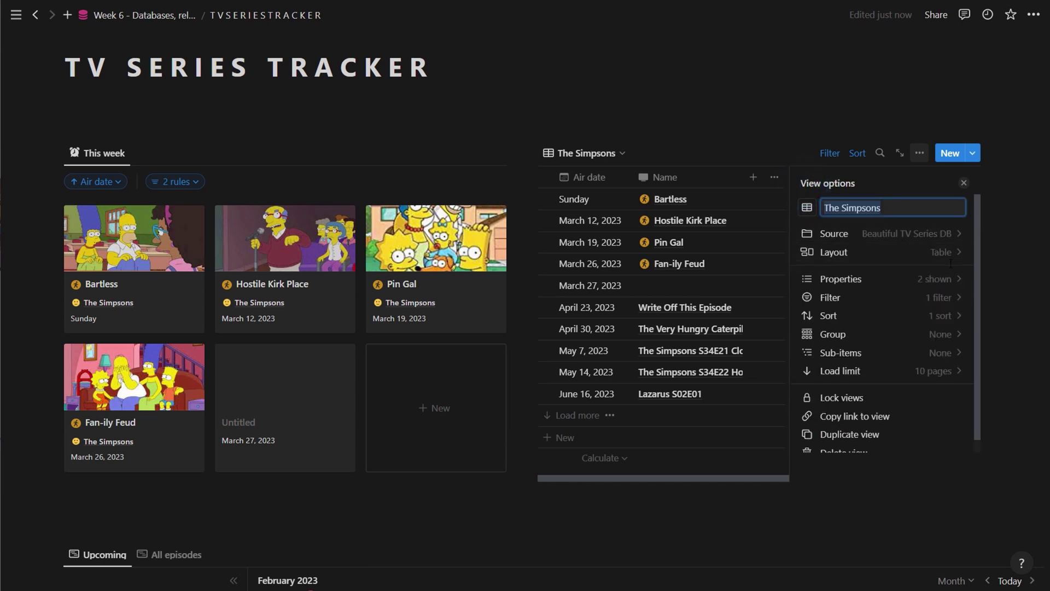
Filter The Simpsons view to episodes whose Parent contains The Simpsons.
{"action": "left_click", "coordinate": [928, 297]}
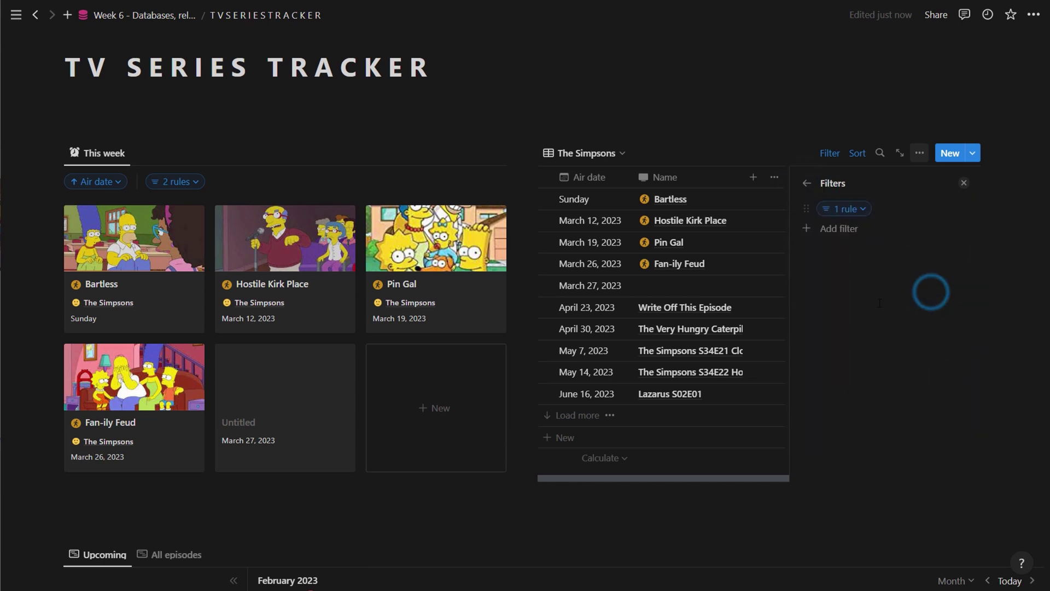
{"action": "left_click", "coordinate": [832, 233]}
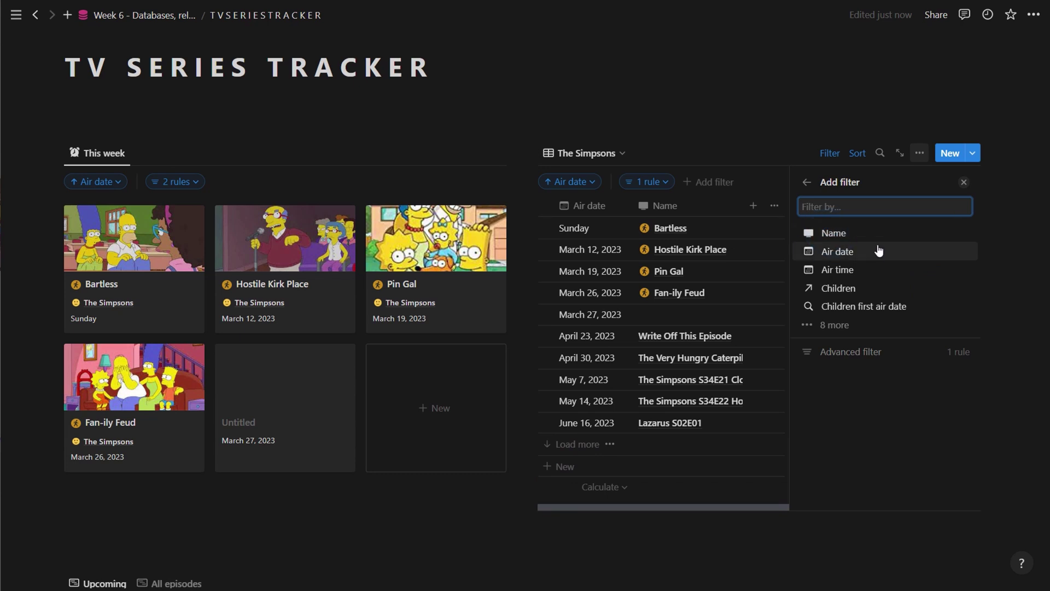
{"action": "left_click", "coordinate": [841, 327]}
{"action": "left_click", "coordinate": [843, 416]}
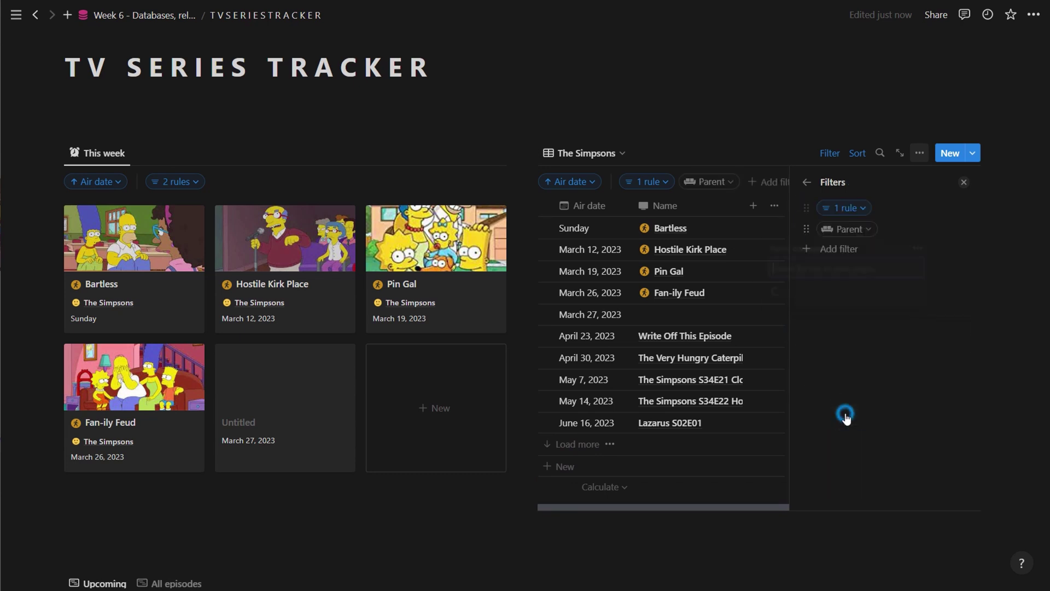
{"action": "left_click", "coordinate": [837, 367]}
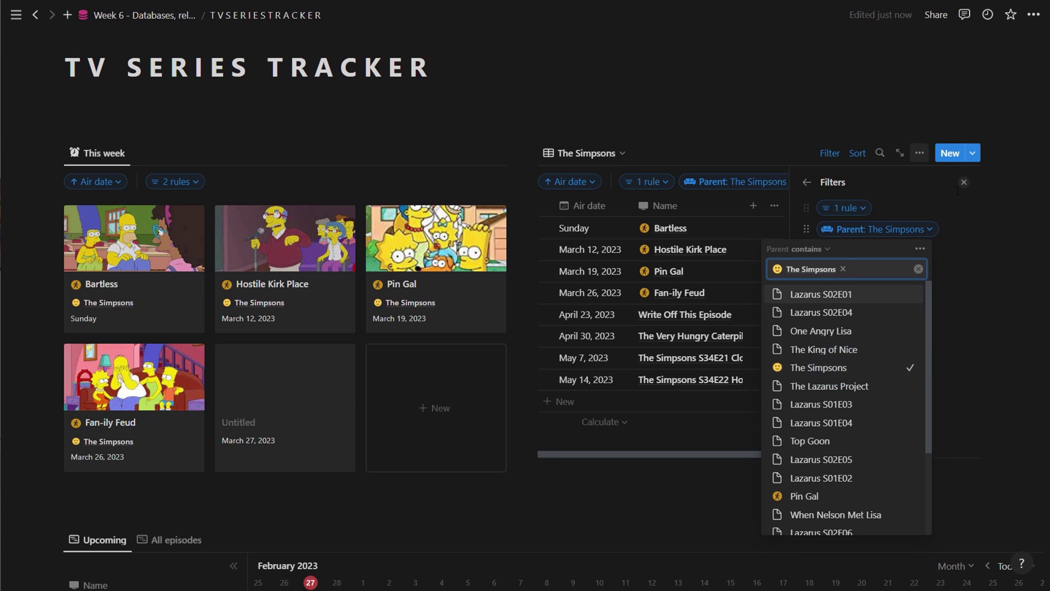
{"action": "left_click", "coordinate": [806, 182]}
{"action": "left_click", "coordinate": [776, 142]}
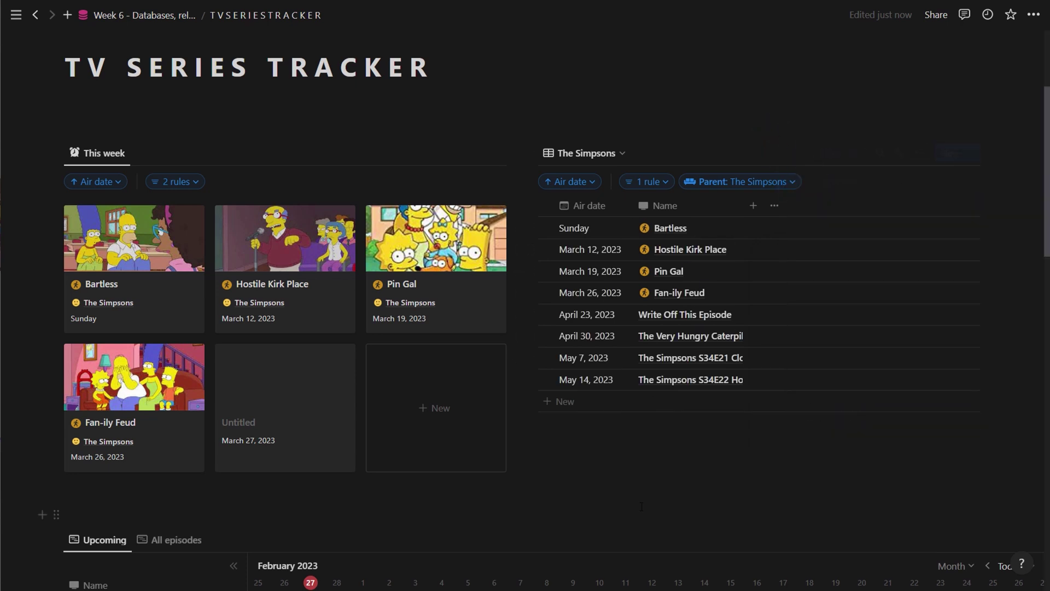
Widen the table's column, then duplicate the linked database and move the copy beside the others.
{"action": "left_click", "coordinate": [621, 153]}
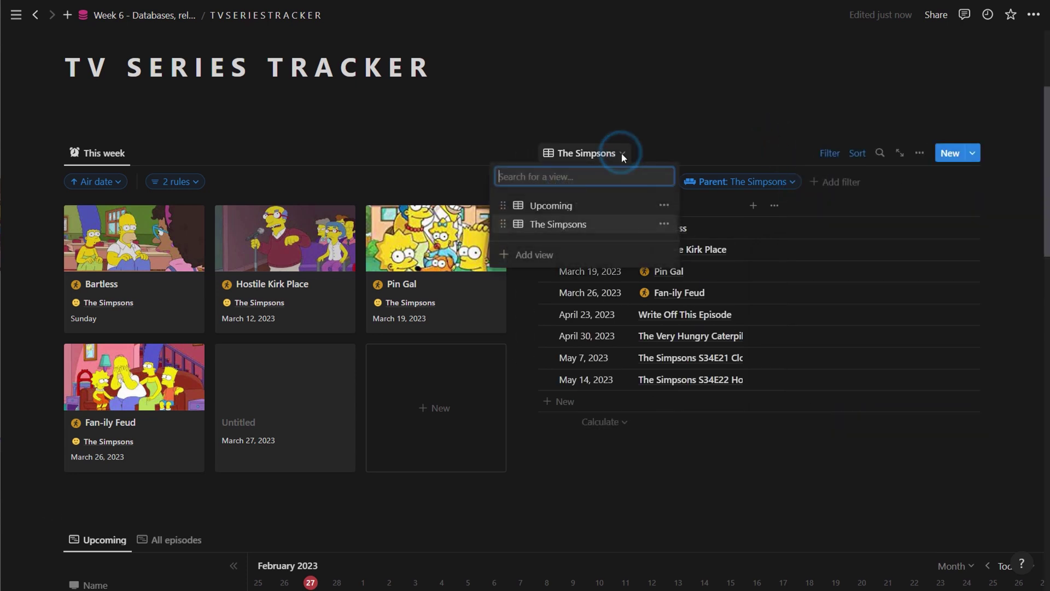
{"action": "left_click", "coordinate": [600, 207]}
{"action": "left_click", "coordinate": [607, 153]}
{"action": "left_click", "coordinate": [591, 222]}
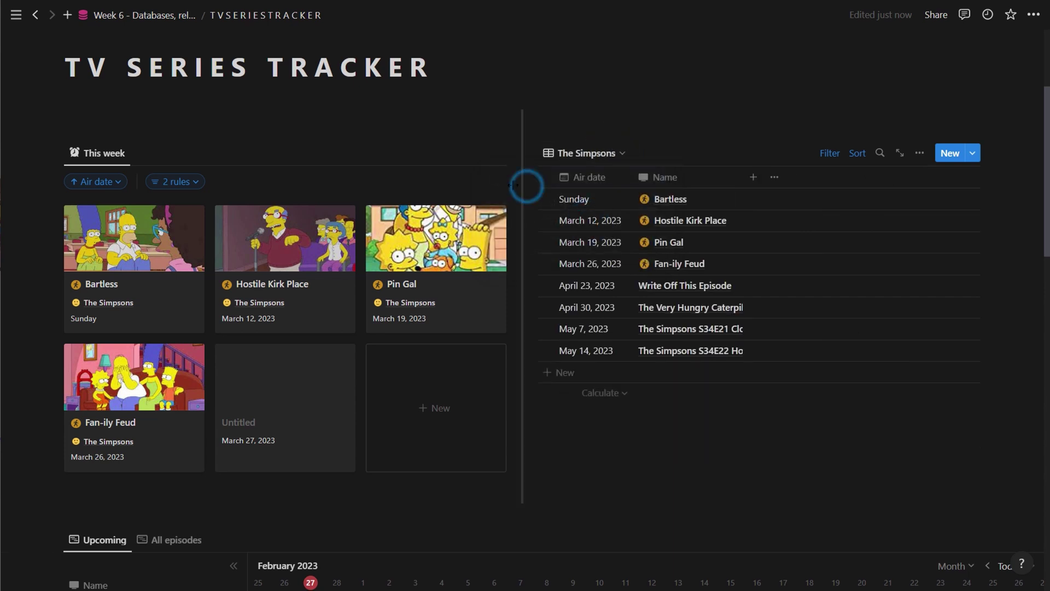
{"action": "left_click_drag", "start_coordinate": [527, 182], "coordinate": [470, 153]}
{"action": "left_click", "coordinate": [469, 153]}
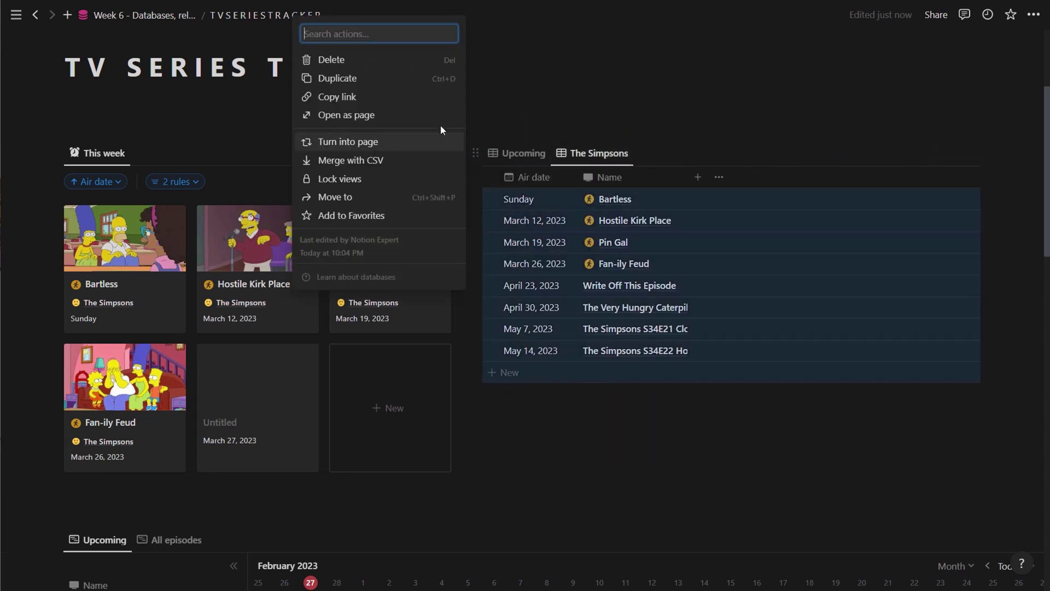
{"action": "left_click", "coordinate": [395, 77]}
{"action": "left_click_drag", "start_coordinate": [469, 425], "coordinate": [995, 146]}
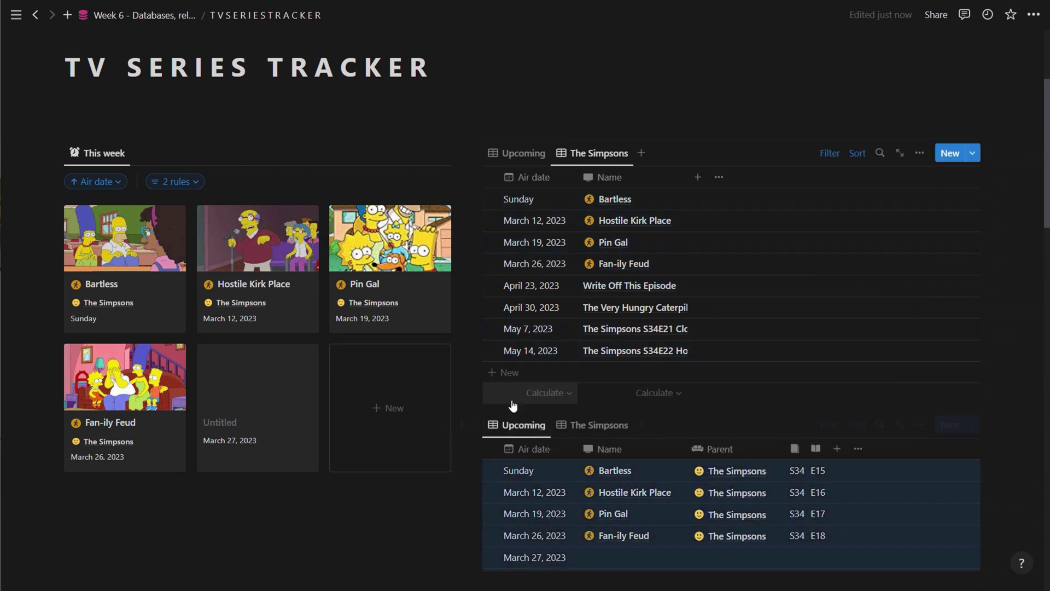
Form a right column with a placeholder block, move the Upcoming table into it, and delete the placeholders.
{"action": "left_click", "coordinate": [108, 120]}
{"action": "type", "text": "New column please"}
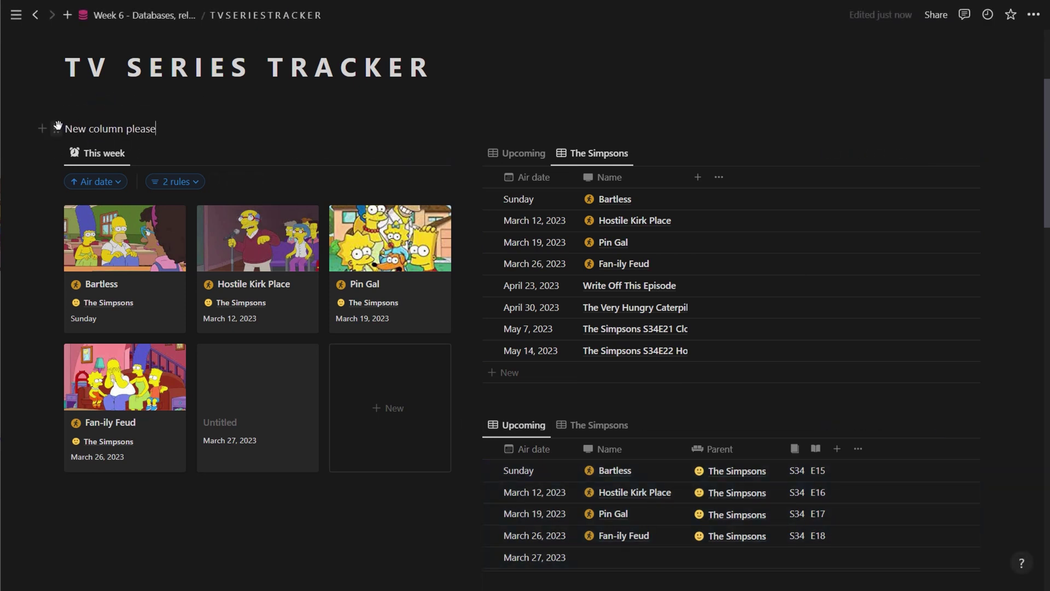
{"action": "left_click_drag", "start_coordinate": [52, 129], "coordinate": [1009, 158]}
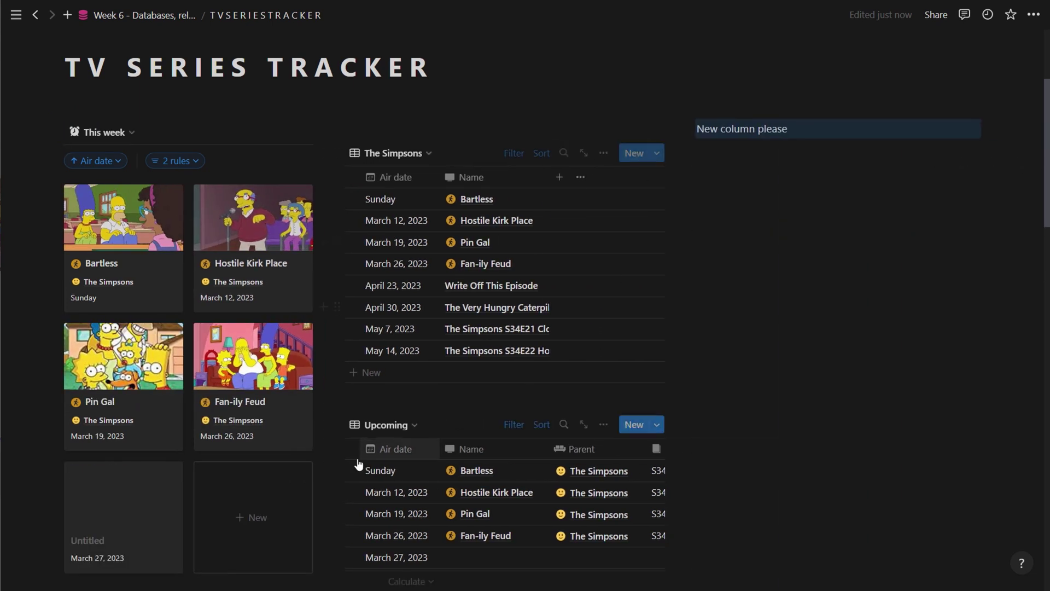
{"action": "left_click_drag", "start_coordinate": [338, 424], "coordinate": [711, 132]}
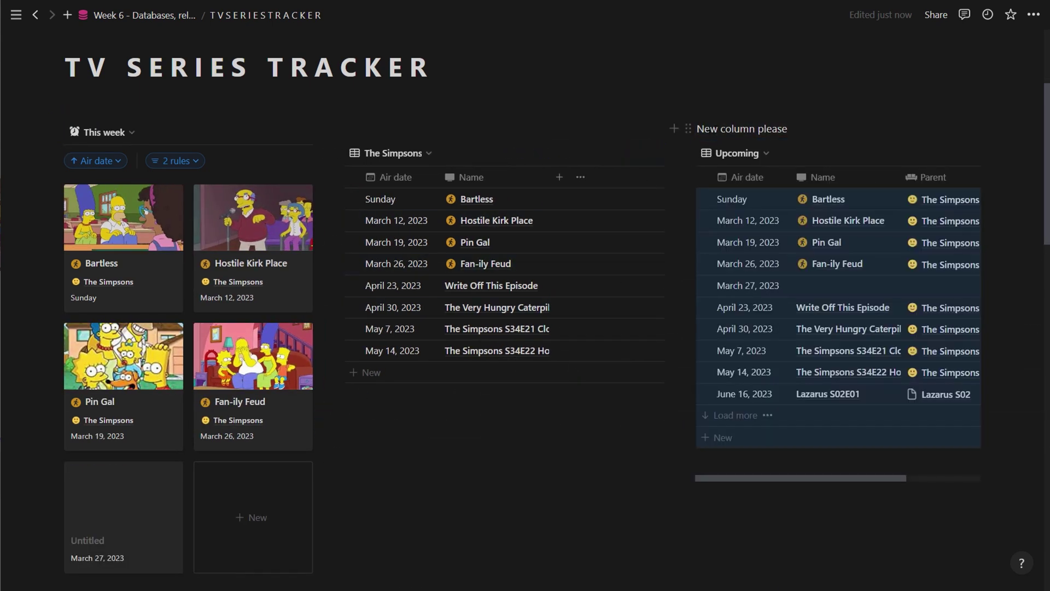
{"action": "triple_click", "coordinate": [708, 137]}
{"action": "key", "text": "BackSpace"}
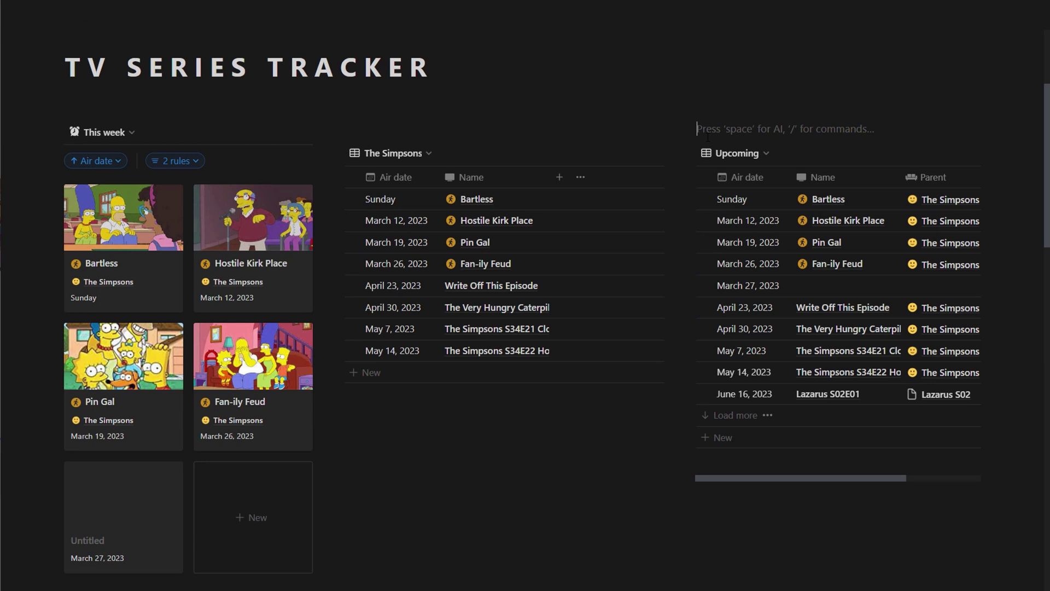
{"action": "key", "text": "BackSpace"}
{"action": "left_click", "coordinate": [380, 134]}
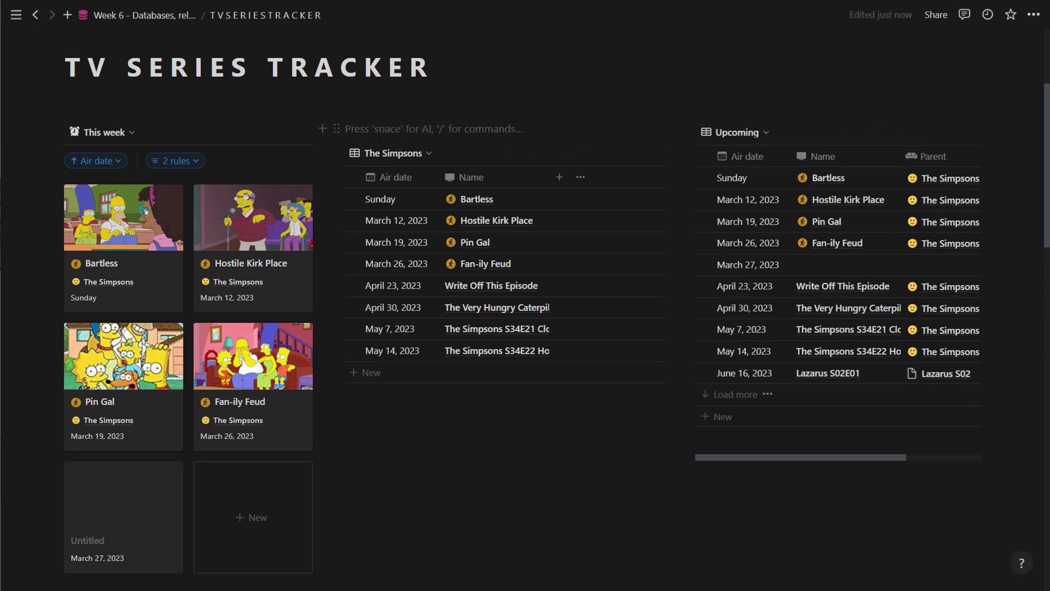
Remove the leftover empty block and delete The Simpsons view from the middle table.
{"action": "key", "text": "BackSpace"}
{"action": "scroll", "coordinate": [277, 330], "scroll_direction": "up", "scroll_amount": 3}
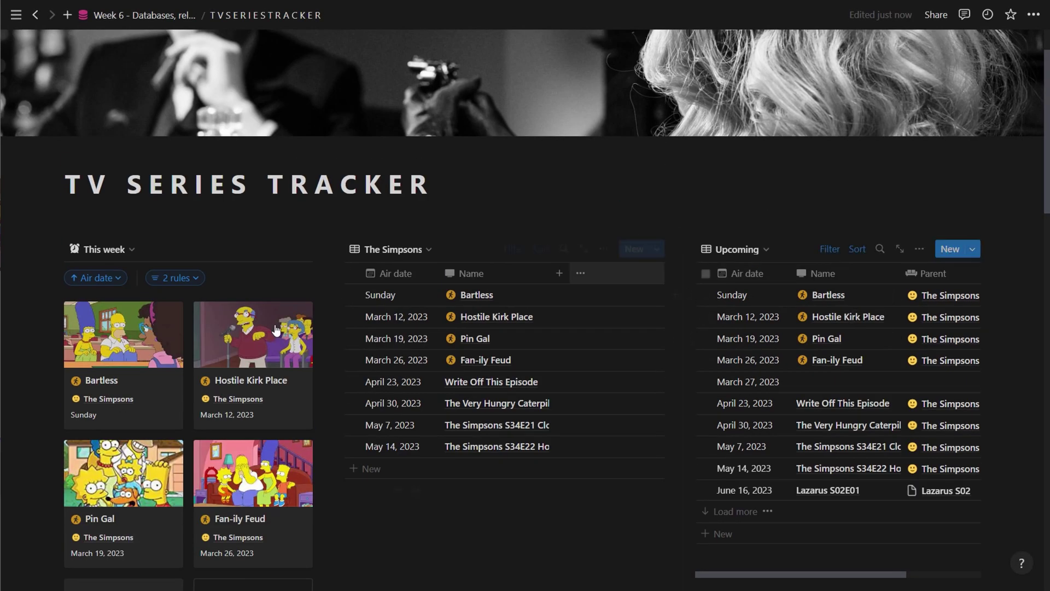
{"action": "scroll", "coordinate": [276, 330], "scroll_direction": "down", "scroll_amount": 2}
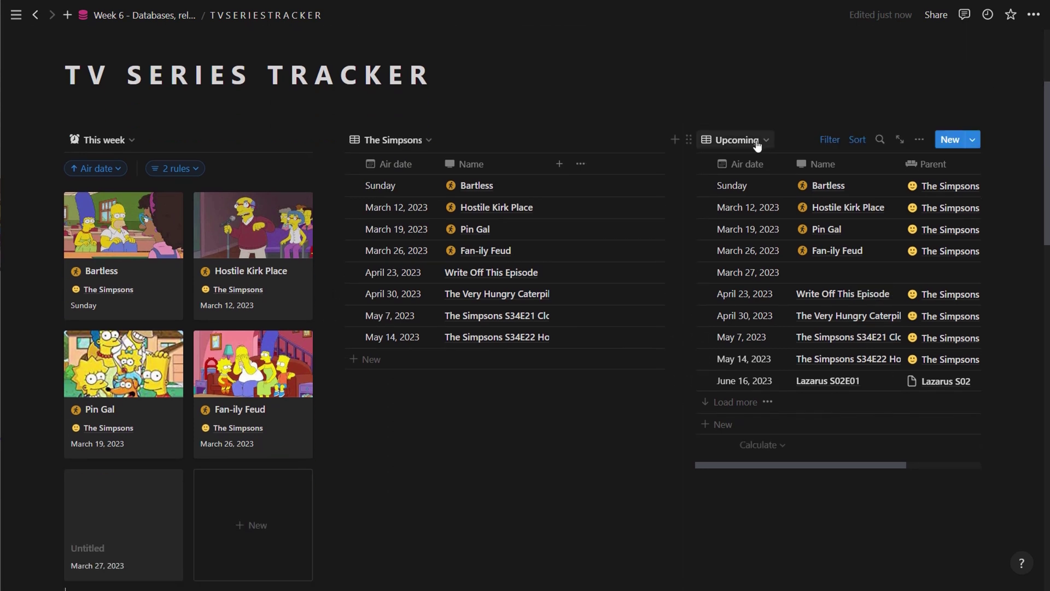
{"action": "left_click", "coordinate": [427, 141]}
{"action": "left_click", "coordinate": [471, 212]}
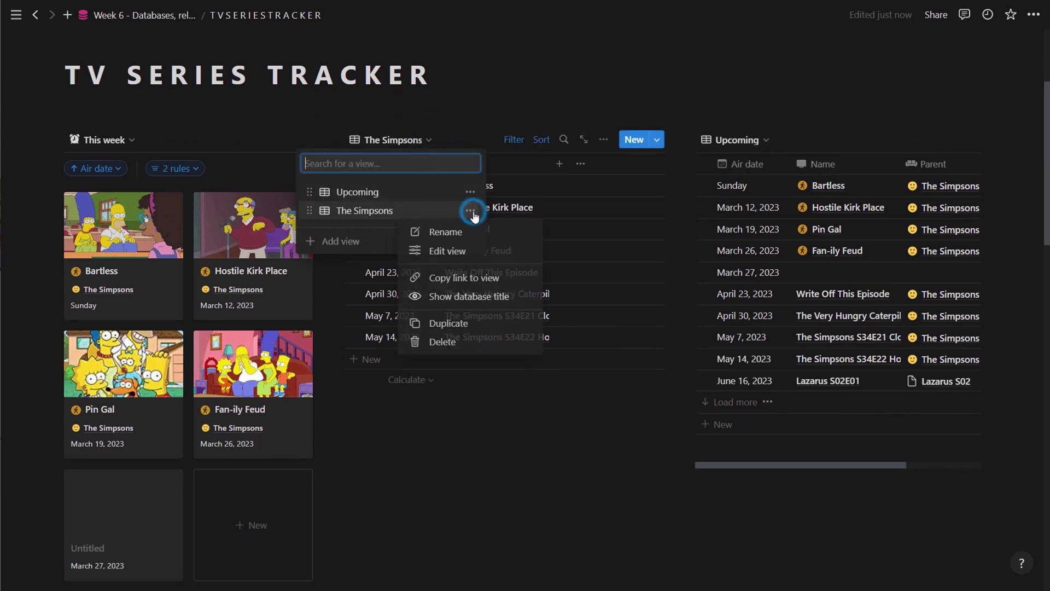
{"action": "left_click", "coordinate": [457, 341]}
{"action": "left_click", "coordinate": [492, 290]}
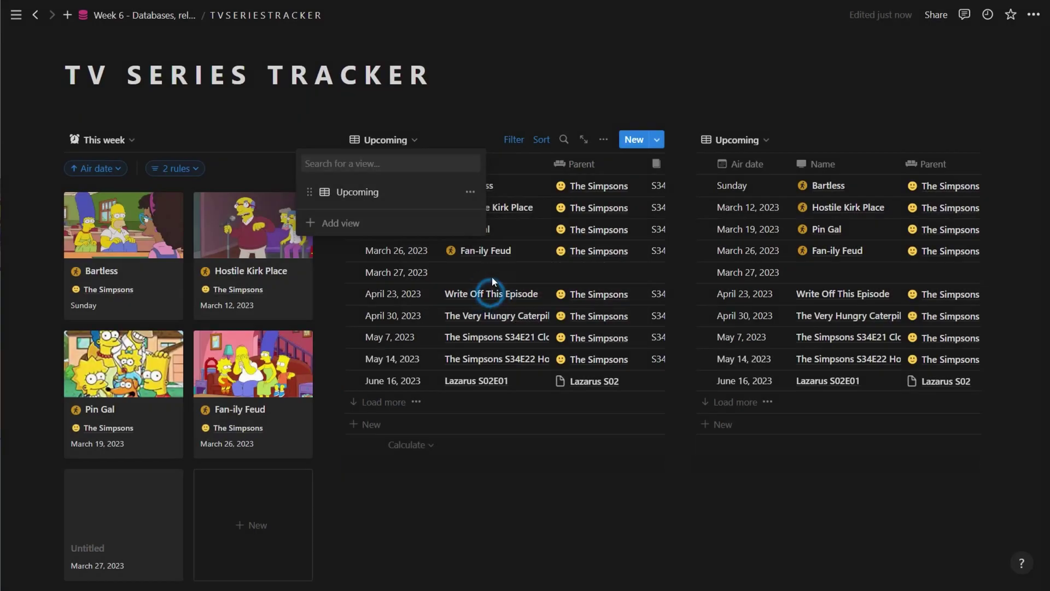
Duplicate the right table's view to show The Simpsons, and widen the gallery to three cards per row.
{"action": "left_click", "coordinate": [738, 140]}
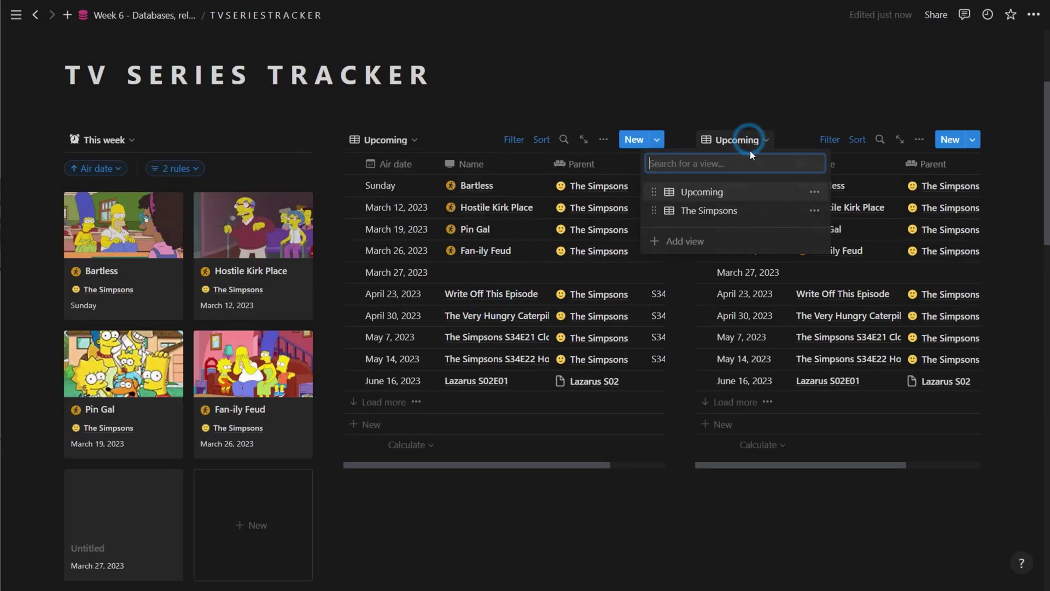
{"action": "left_click", "coordinate": [813, 193]}
{"action": "left_click", "coordinate": [406, 142]}
{"action": "left_click", "coordinate": [406, 141]}
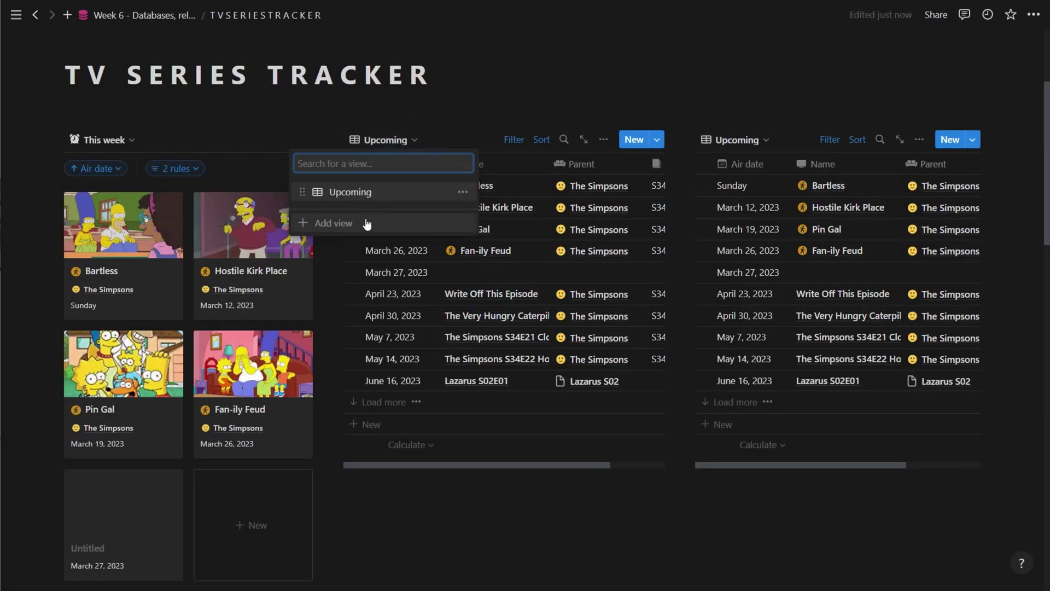
{"action": "left_click", "coordinate": [729, 142]}
{"action": "left_click", "coordinate": [814, 192]}
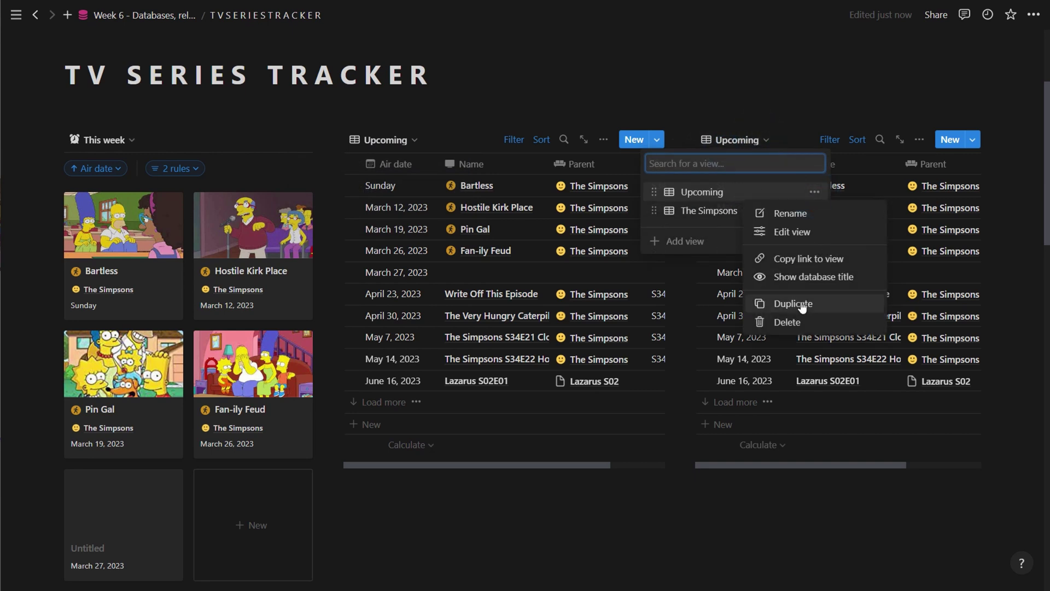
{"action": "left_click", "coordinate": [803, 305]}
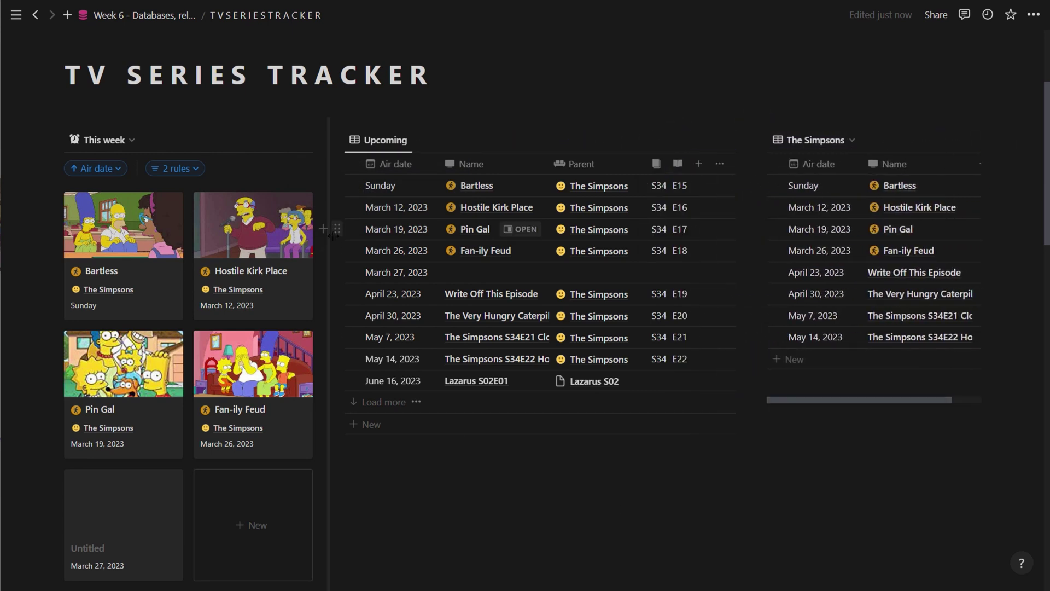
{"action": "left_click_drag", "start_coordinate": [332, 235], "coordinate": [471, 235]}
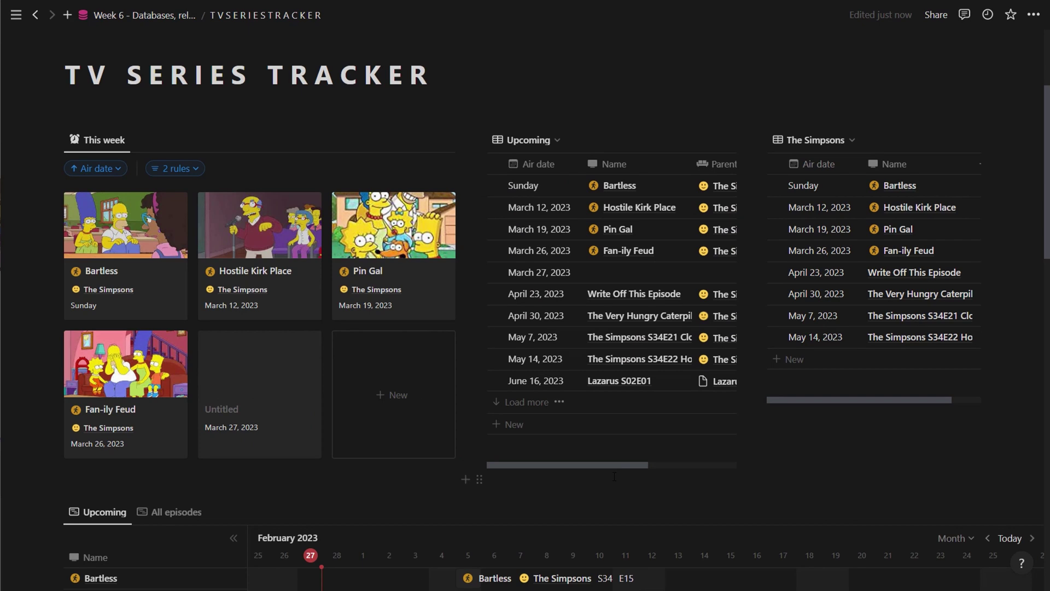